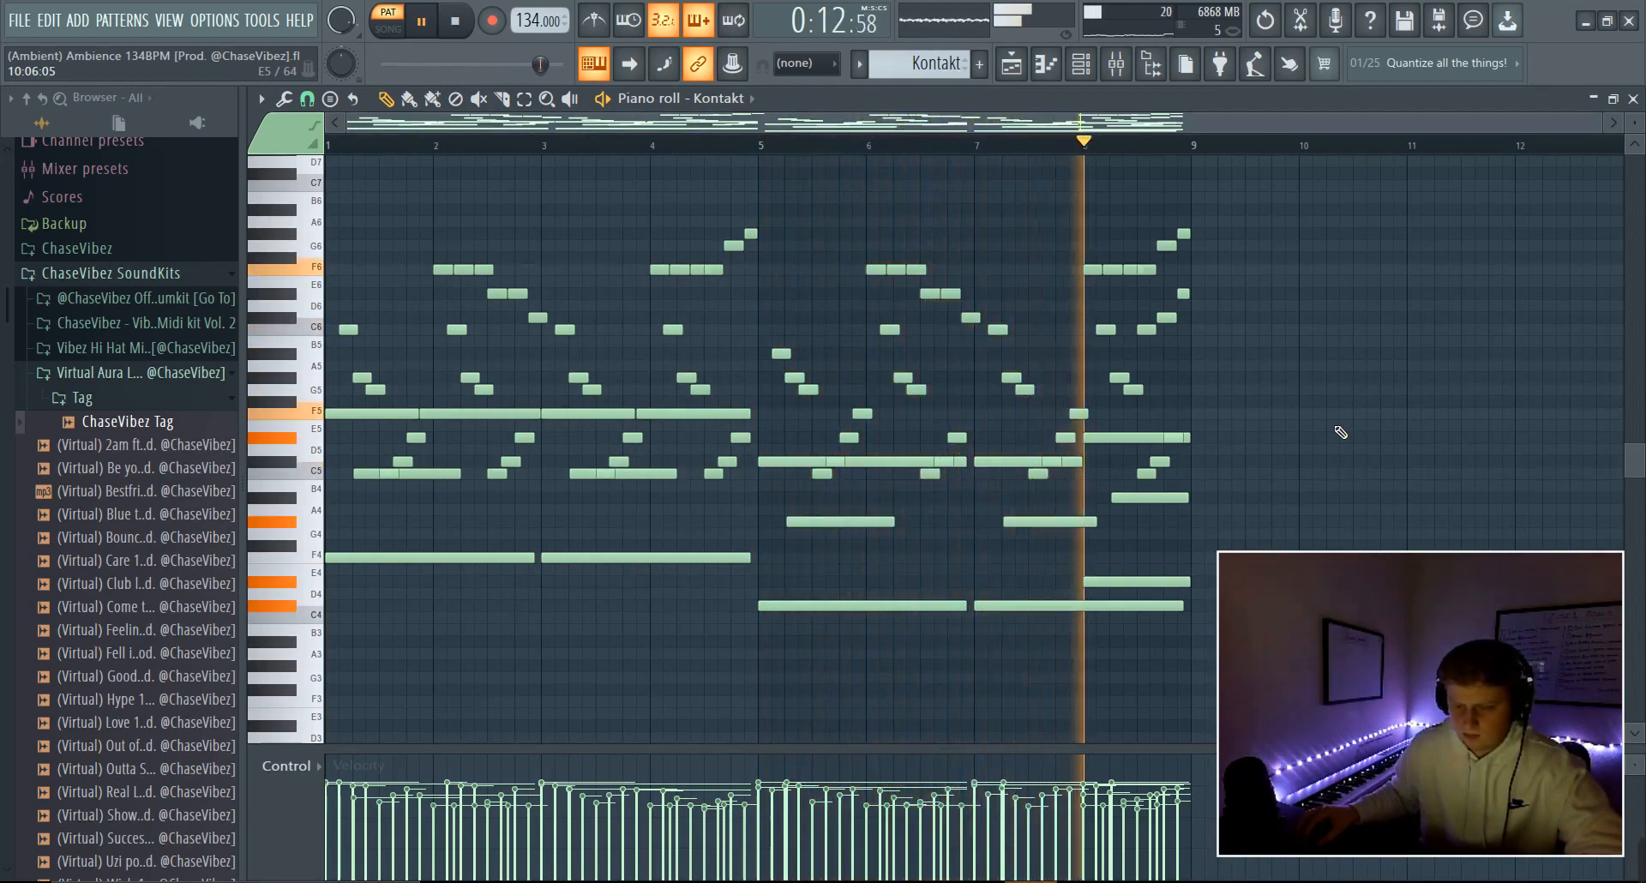
- Stop playback and examine the Kontakt melody's note layout across bars 1 to 8 in the piano roll
key("space")
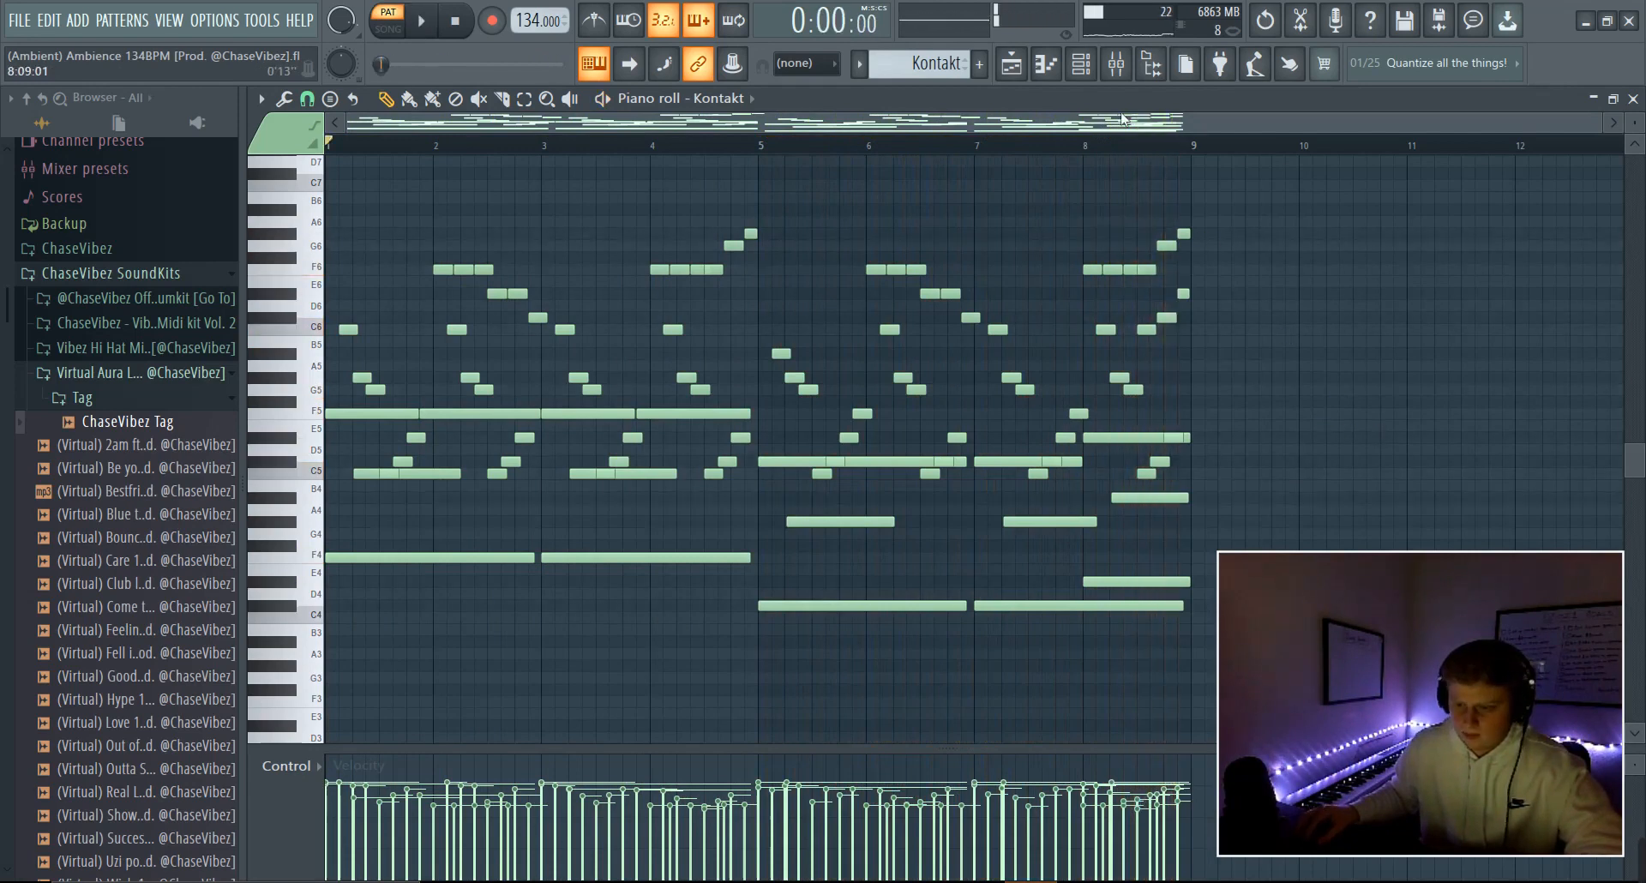
scroll(368, 145, "up", 3)
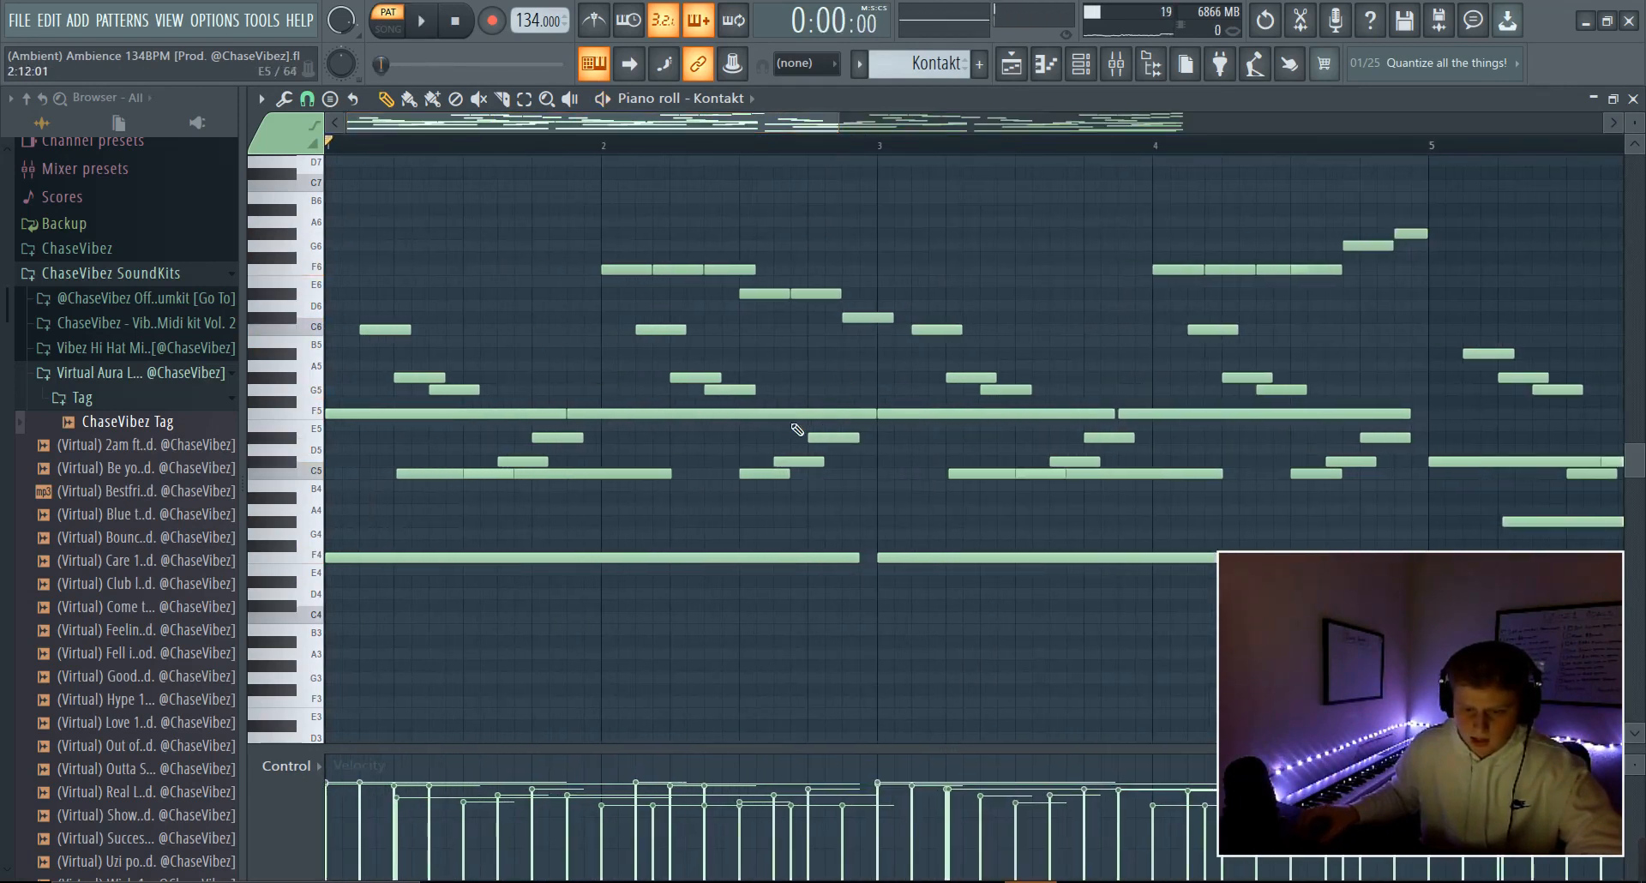
scroll(1254, 156, "down", 3)
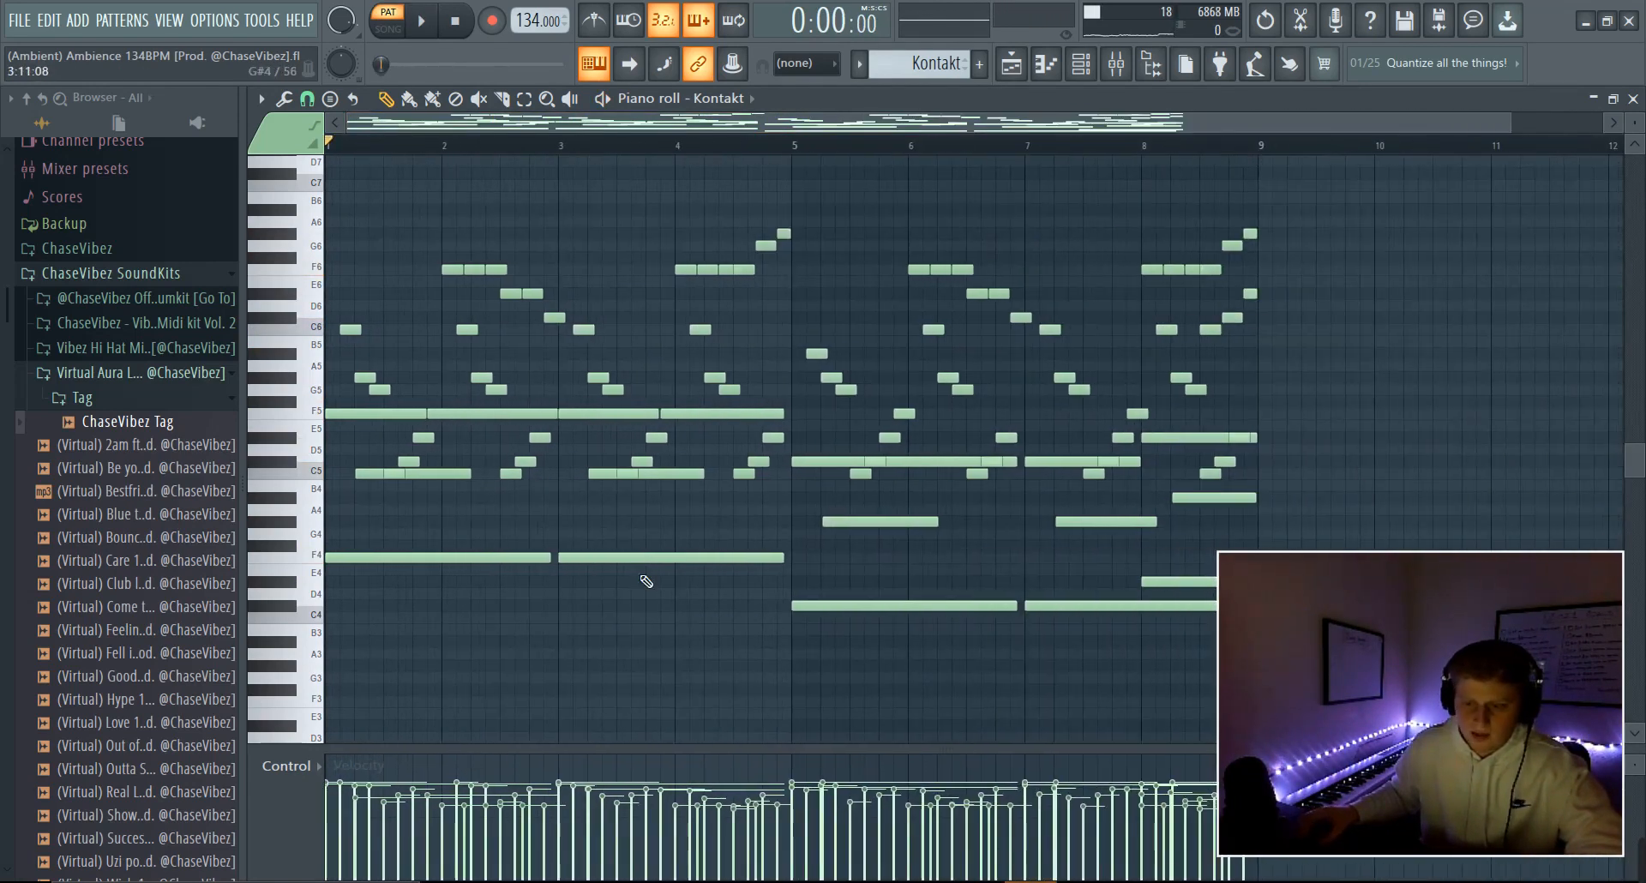
scroll(452, 173, "up", 3)
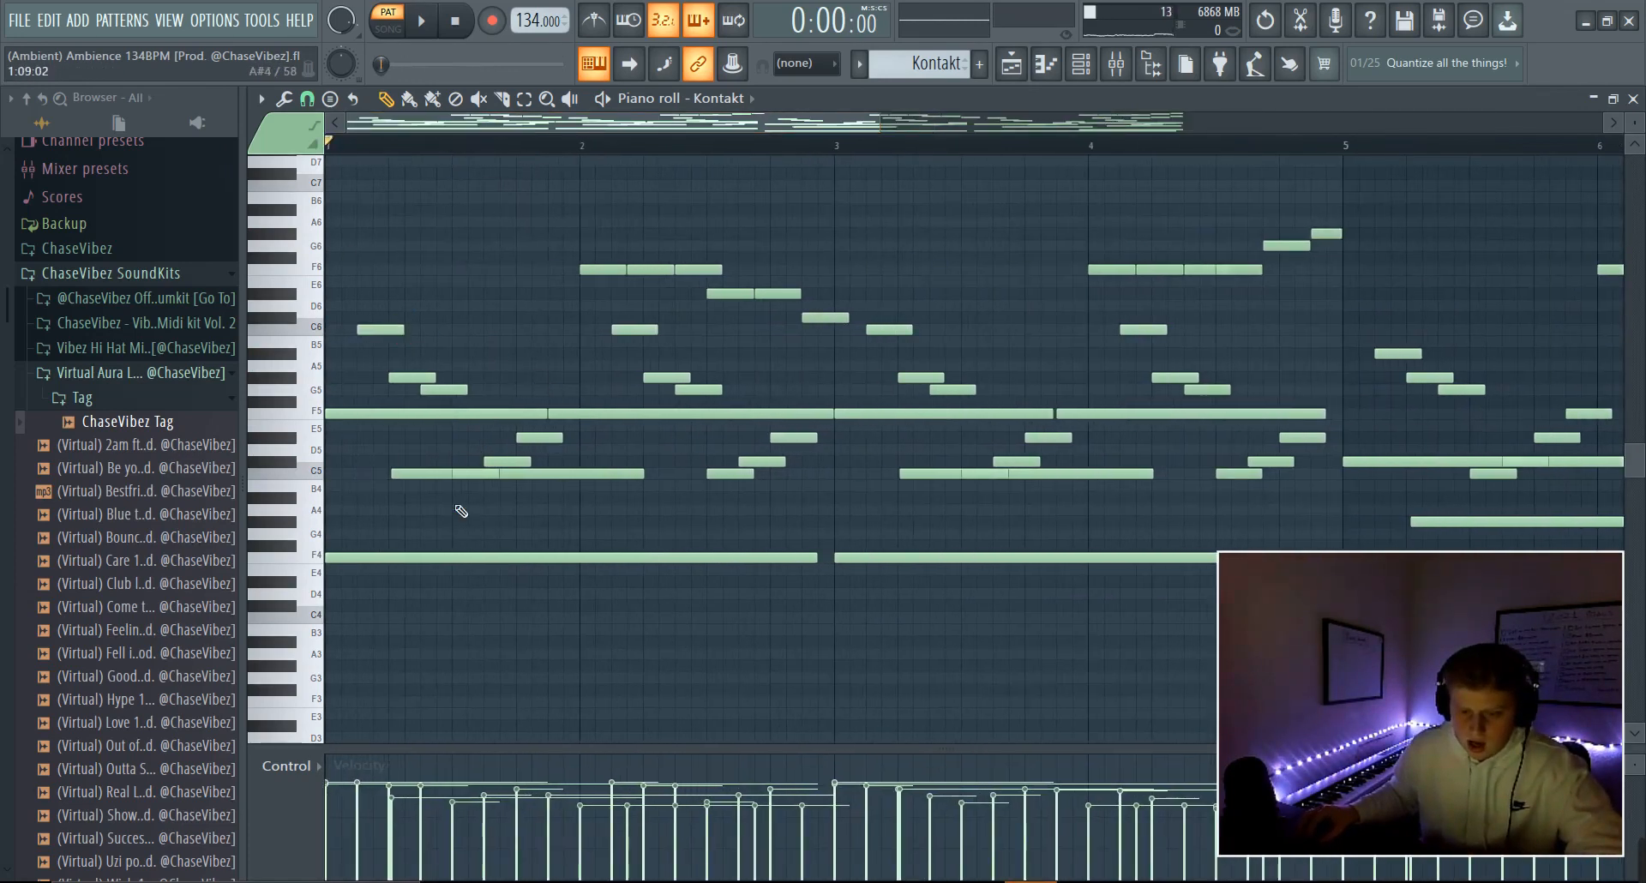
scroll(606, 155, "down", 3)
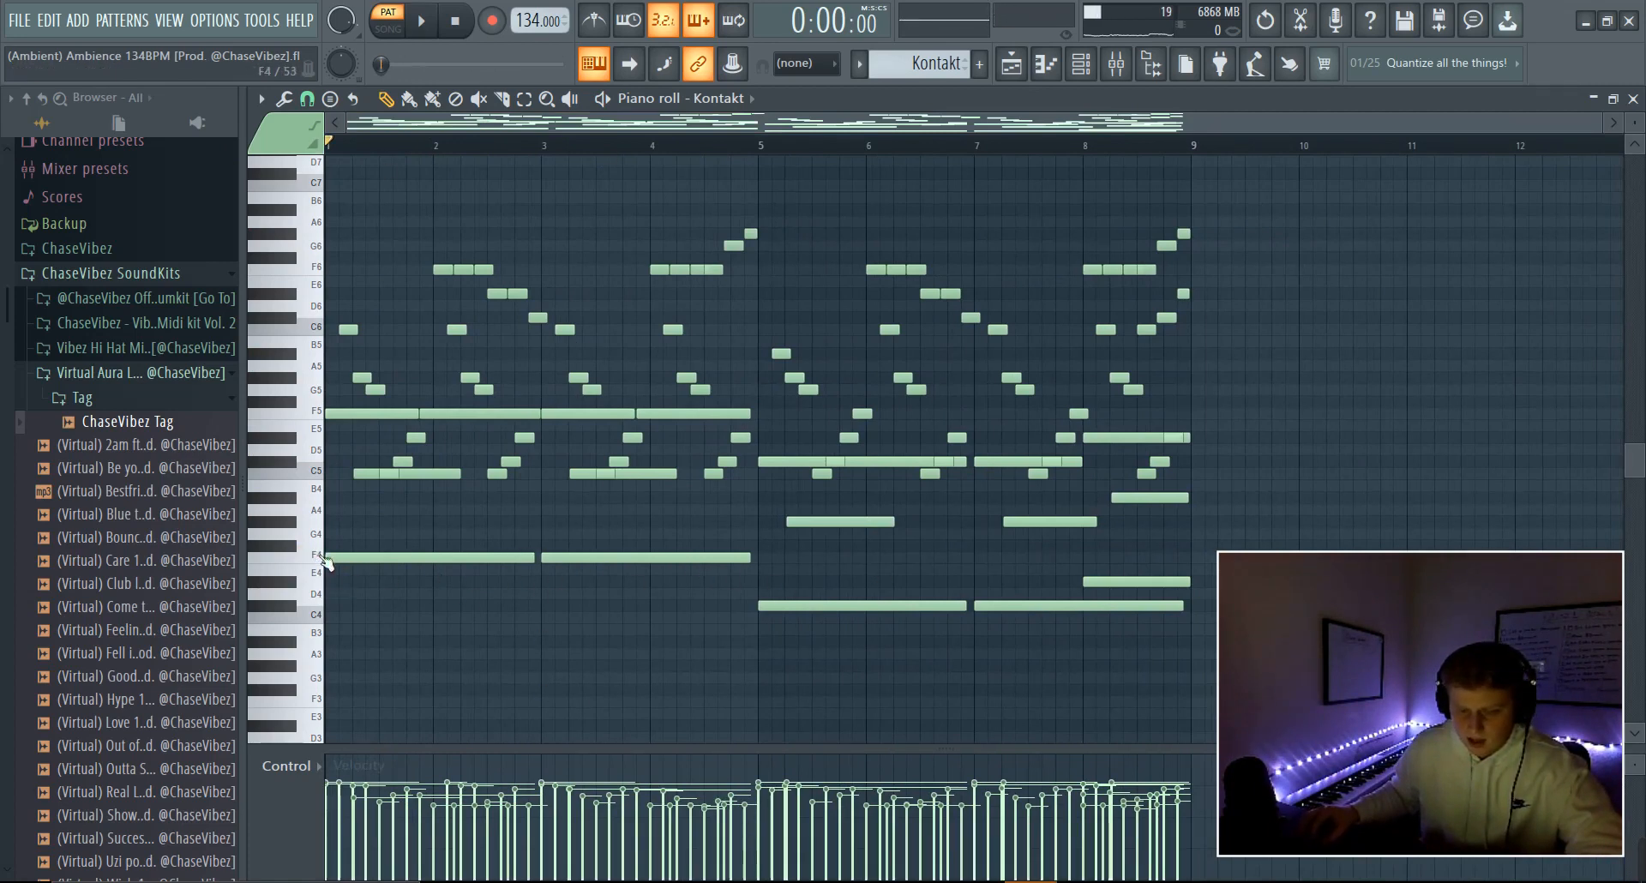
key("space")
key("space")
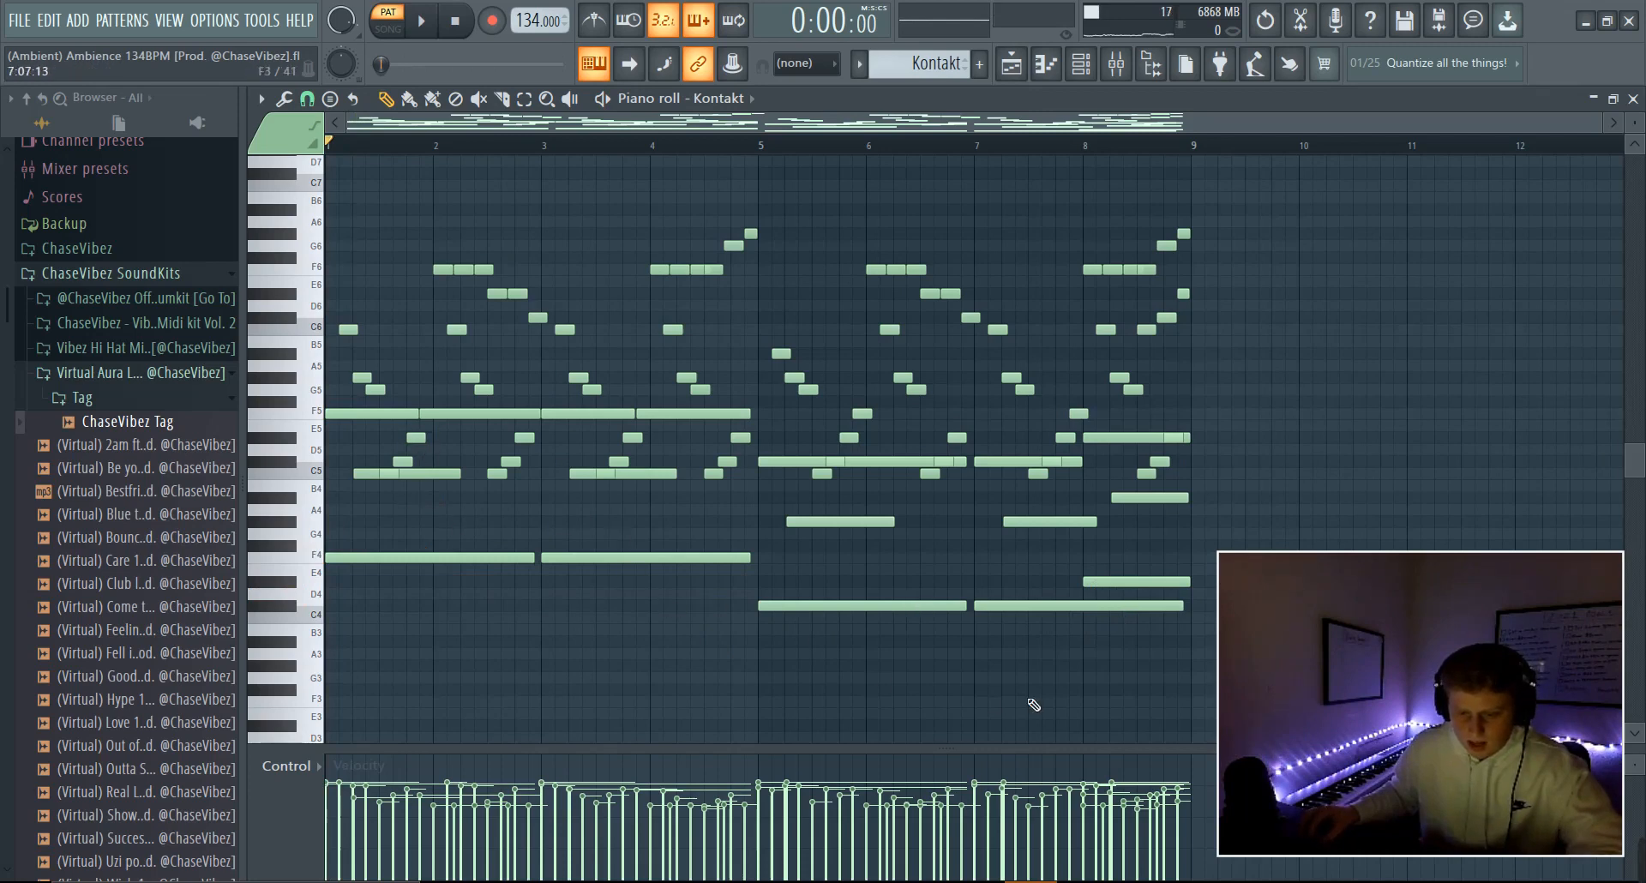
- Highlight the lowest notes of the melody, clear that selection and play back the opening bars
left_click_drag(1087, 683, 454, 540)
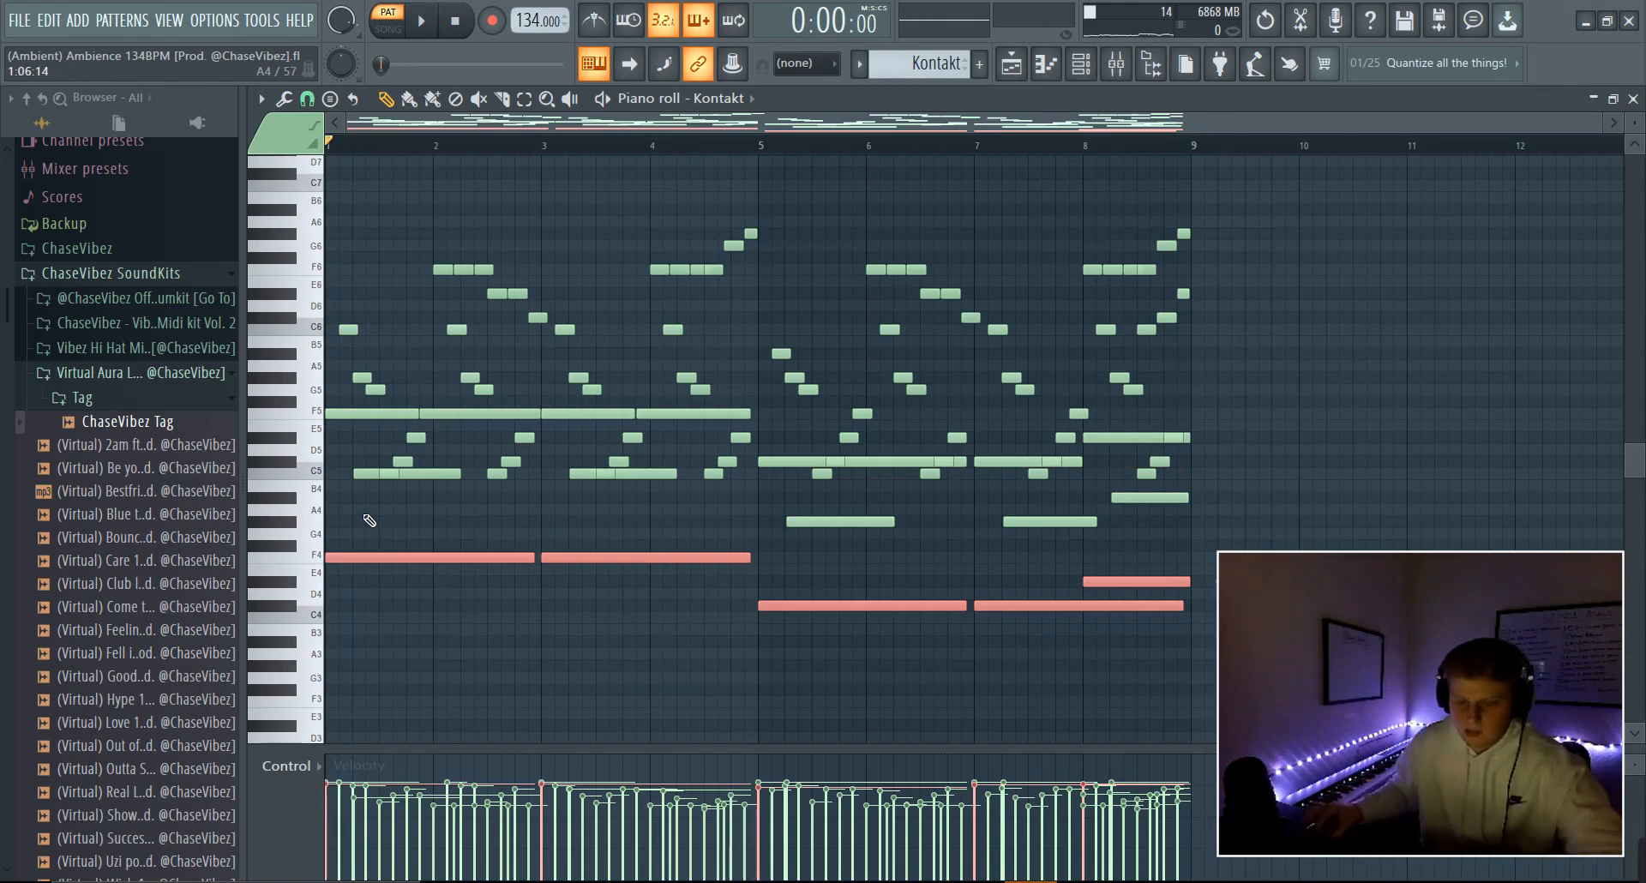
left_click(353, 361)
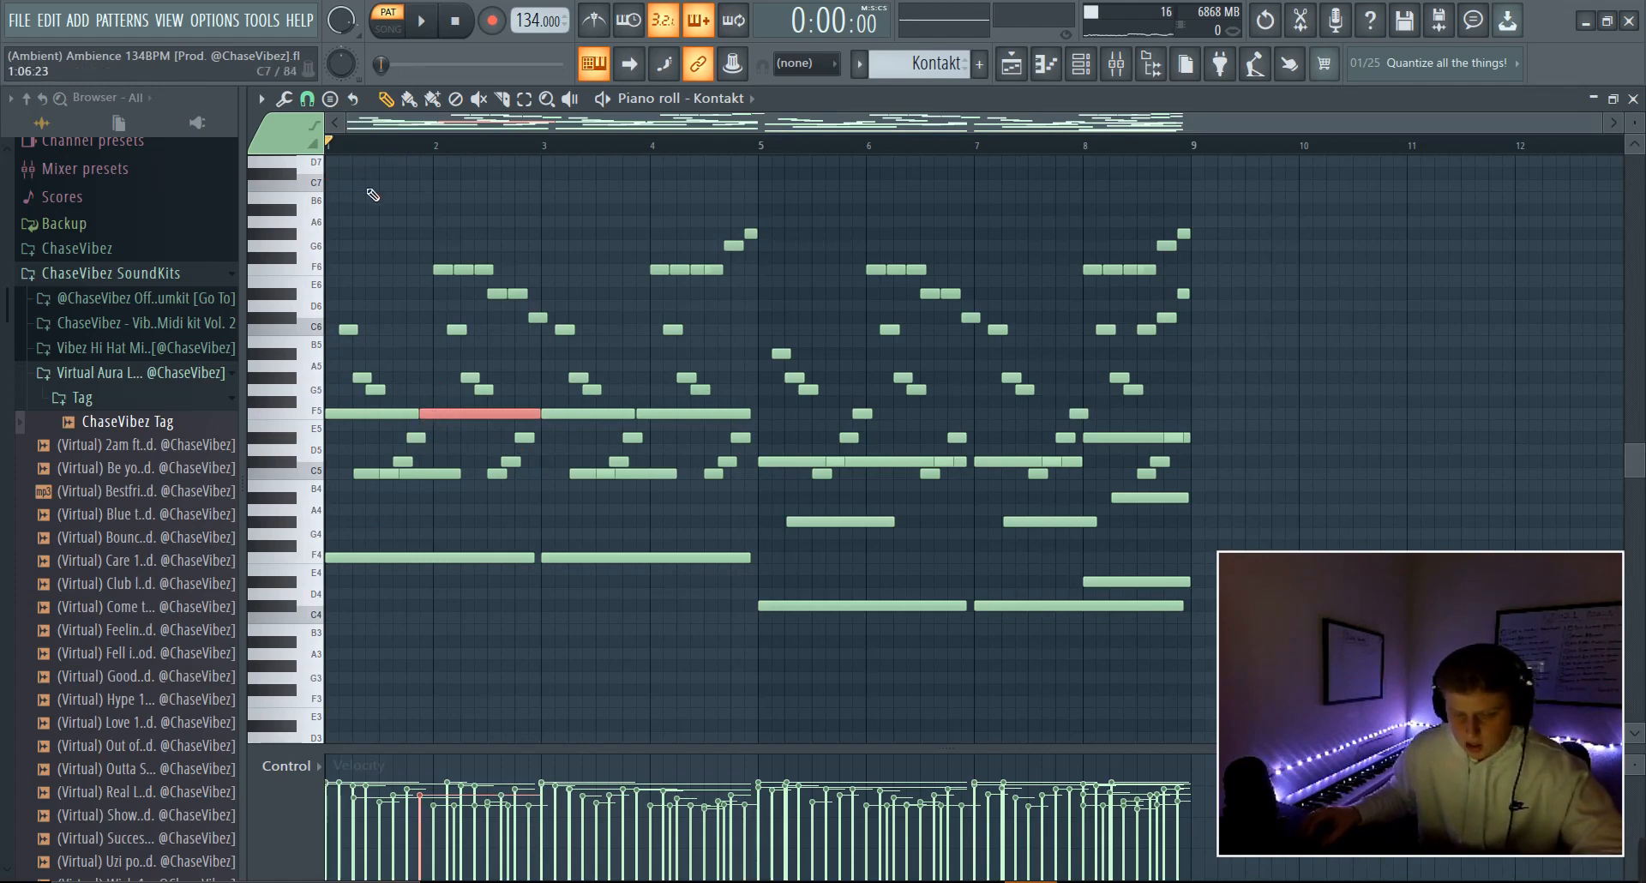
key("space")
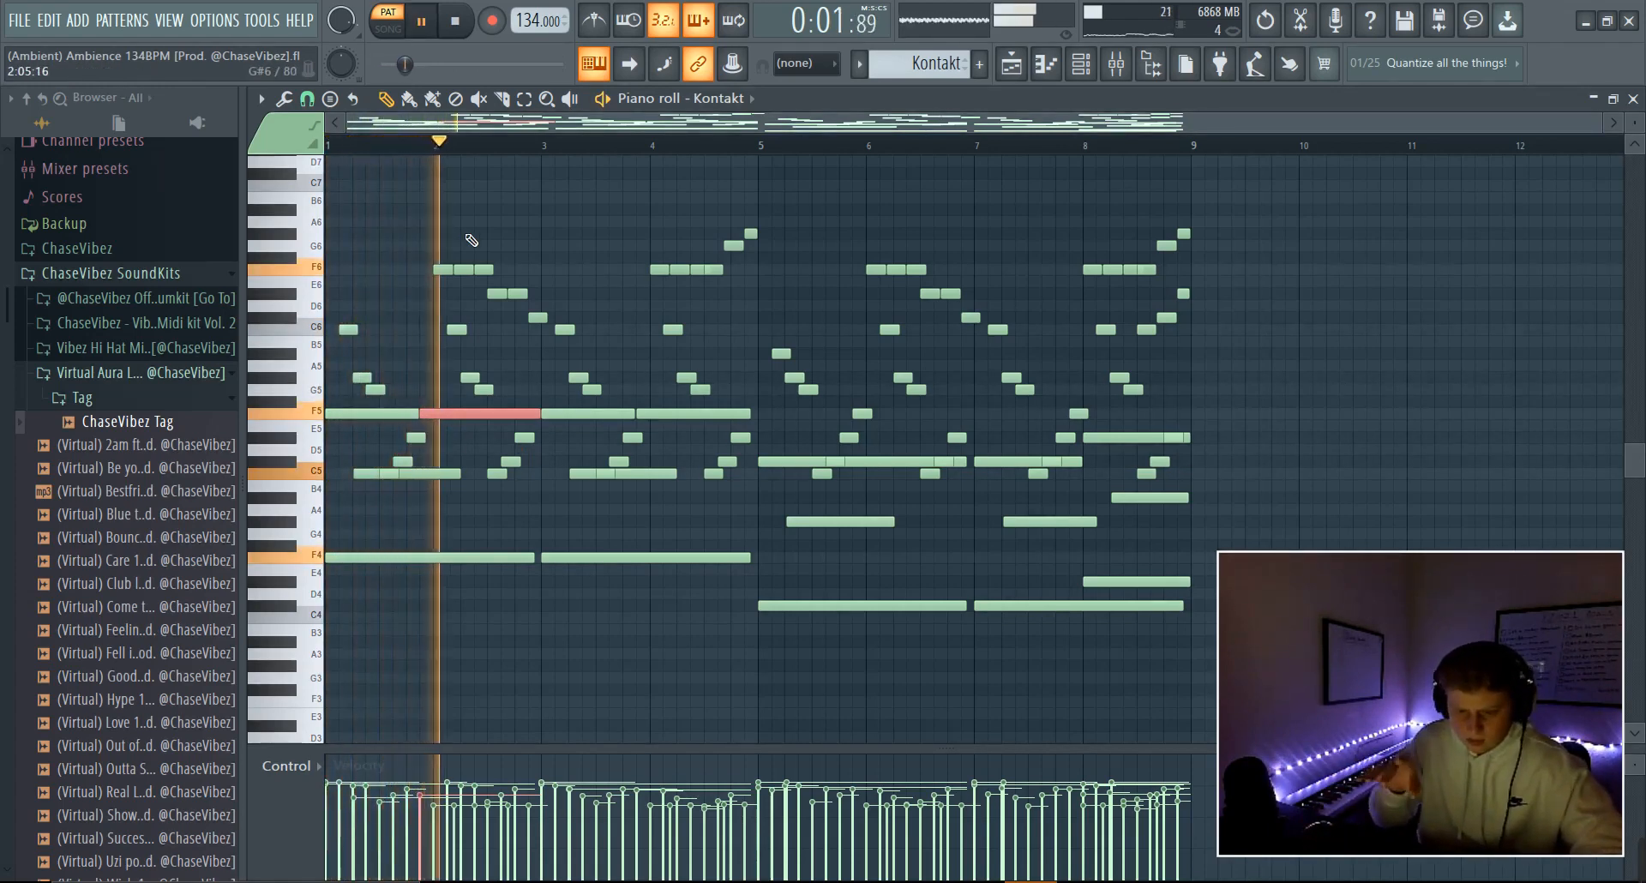
key("space")
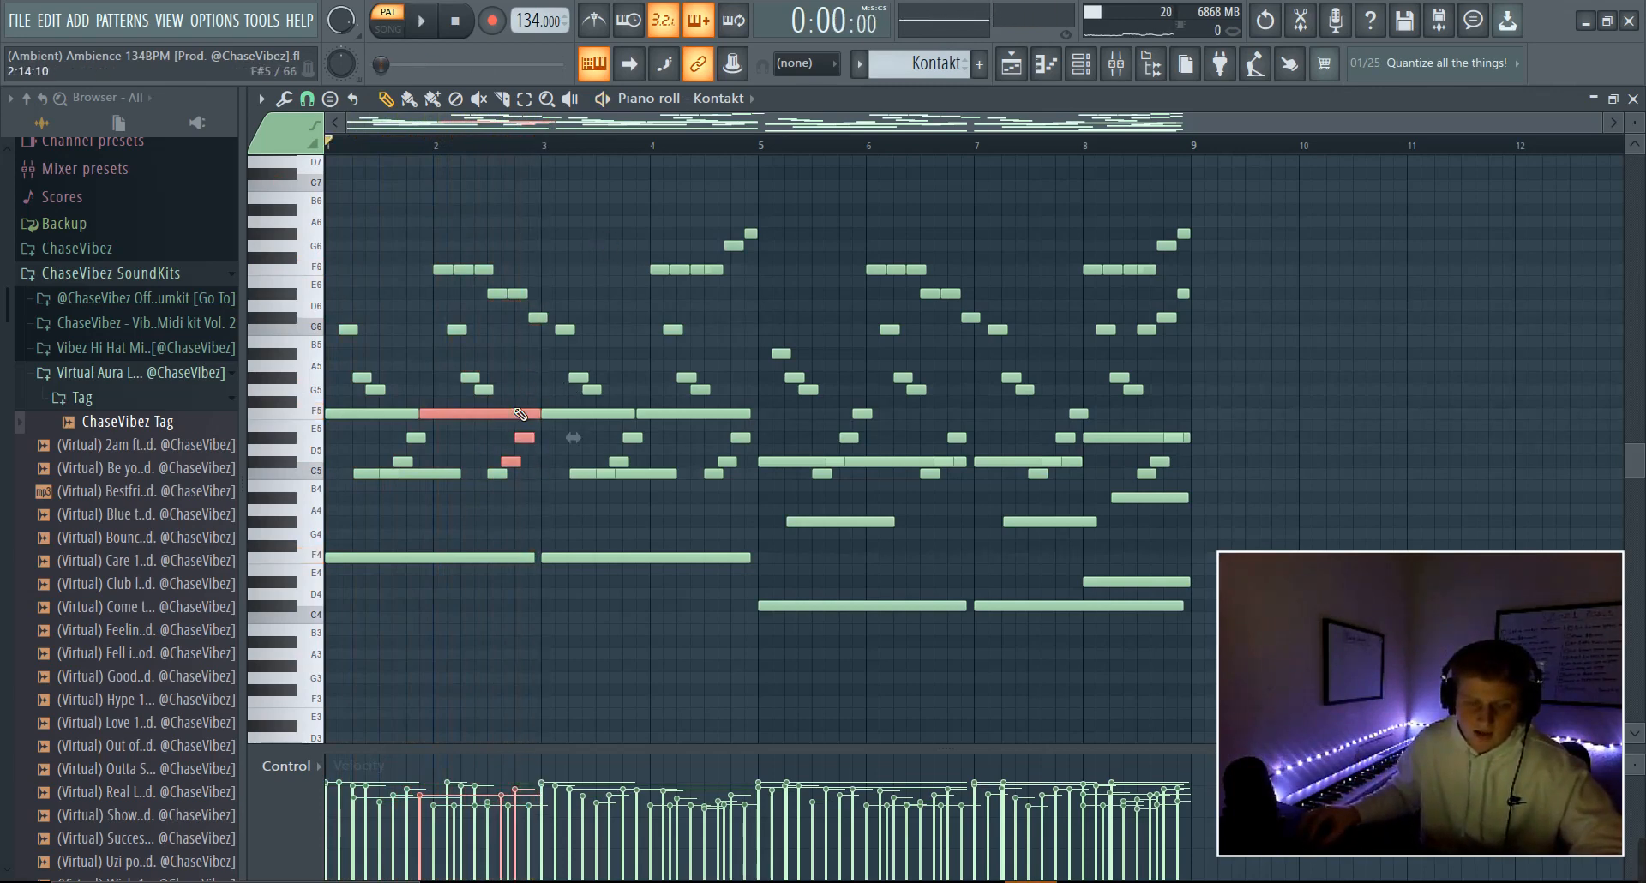
- Delete the high notes above C6 in bars 2 and 4 and play back the thinned melody
left_click_drag(543, 319, 438, 222)
left_click(464, 272)
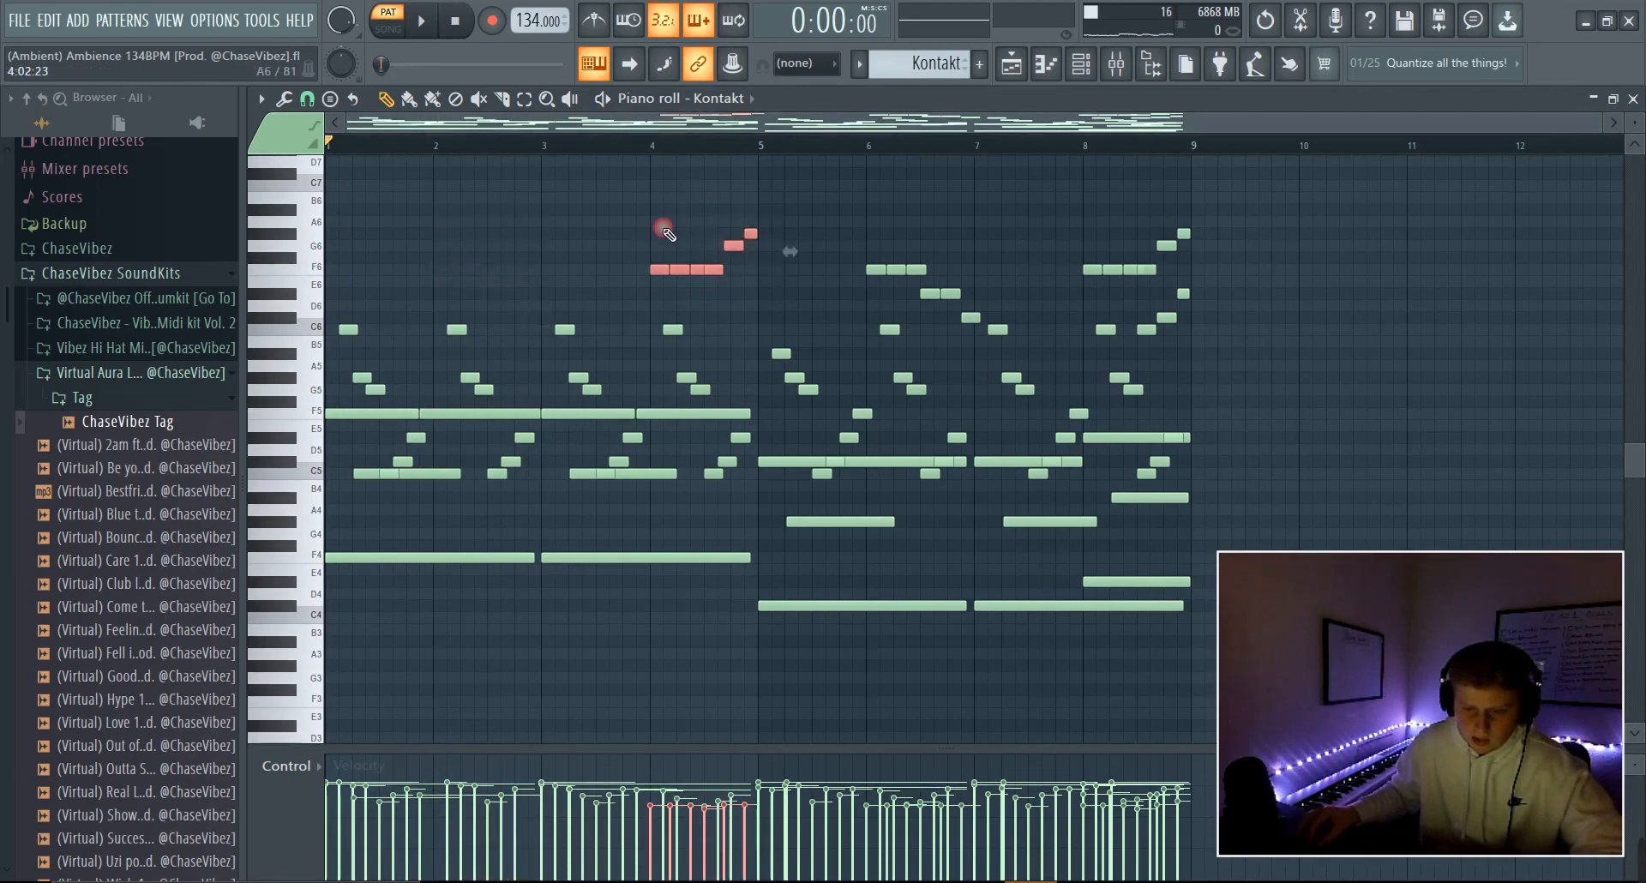
key("Delete")
key("space")
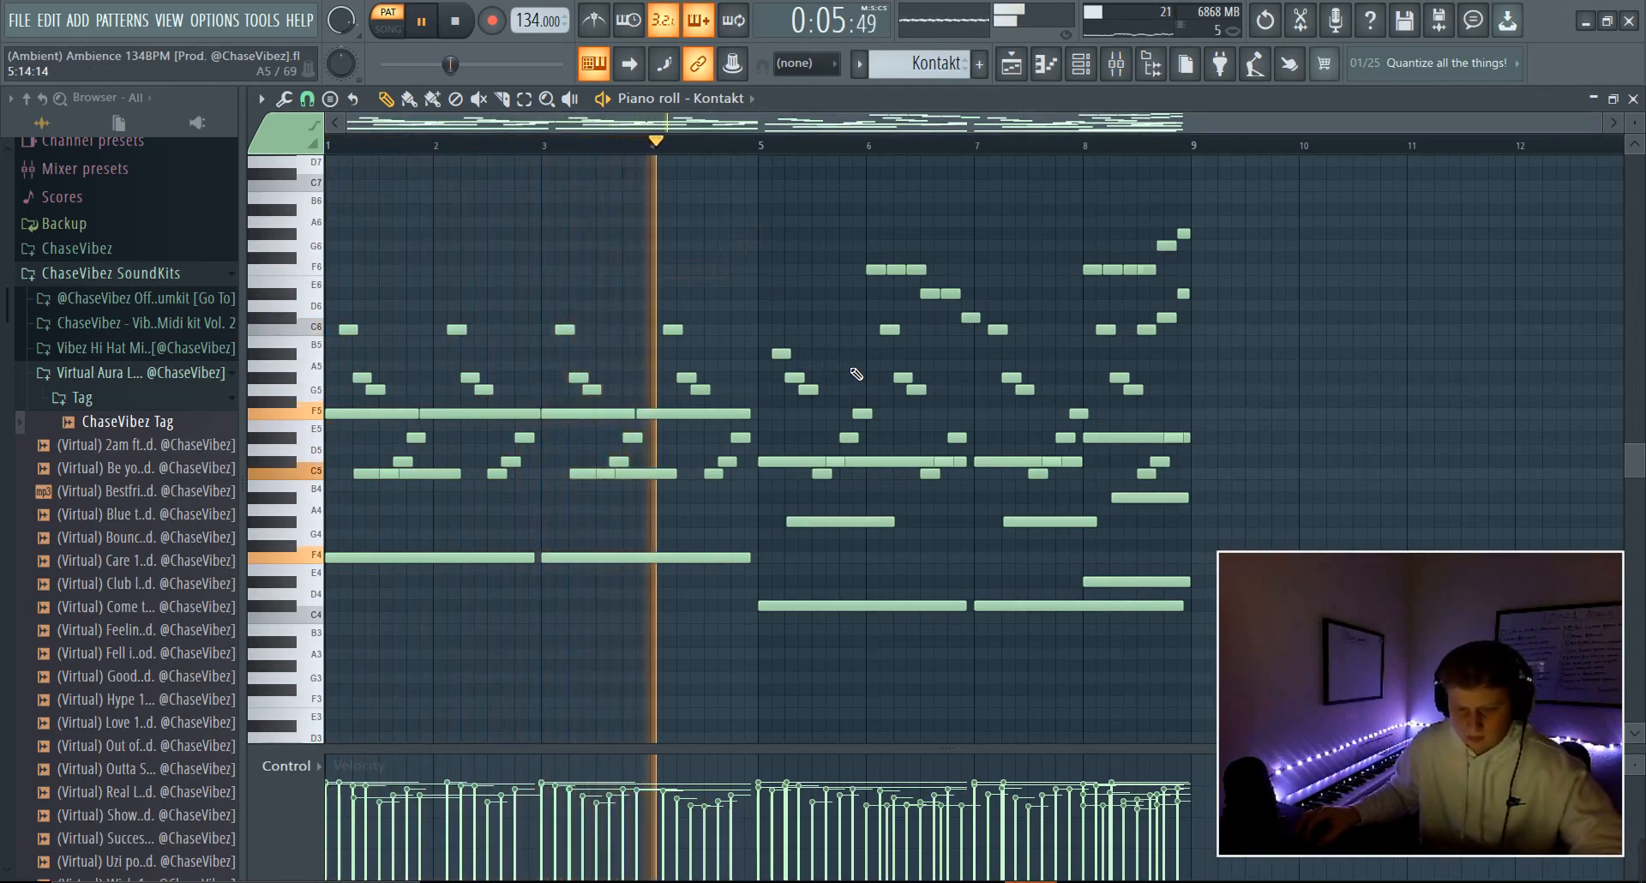
key("space")
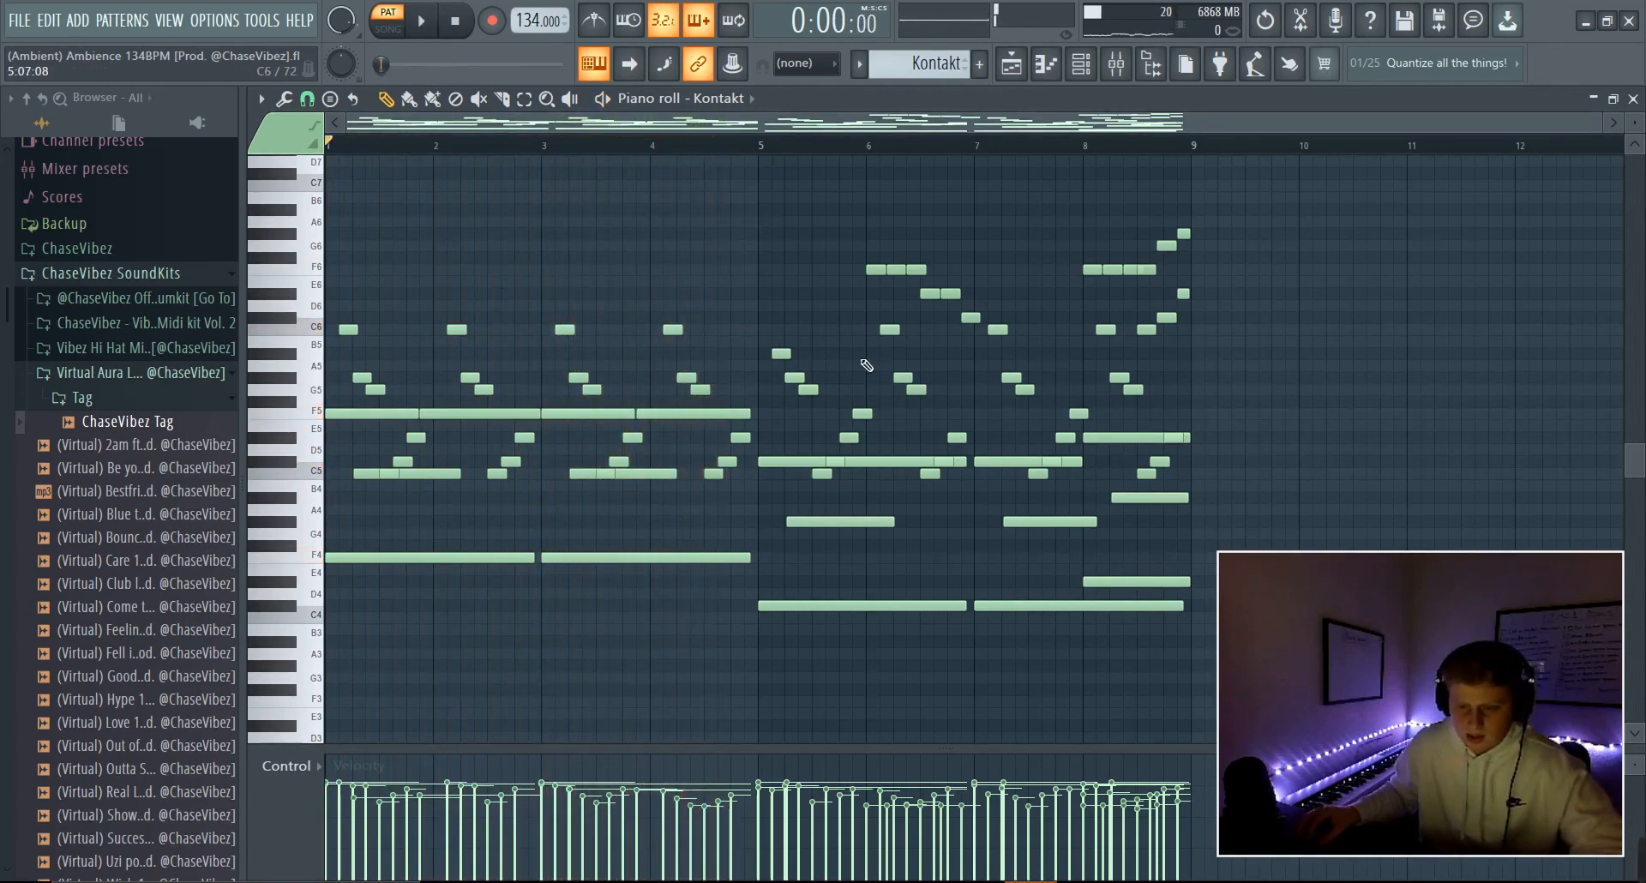
- Delete all notes at C6 and above in bars 6 to 8 and play the melody from bar 5
left_click_drag(1221, 340, 898, 168)
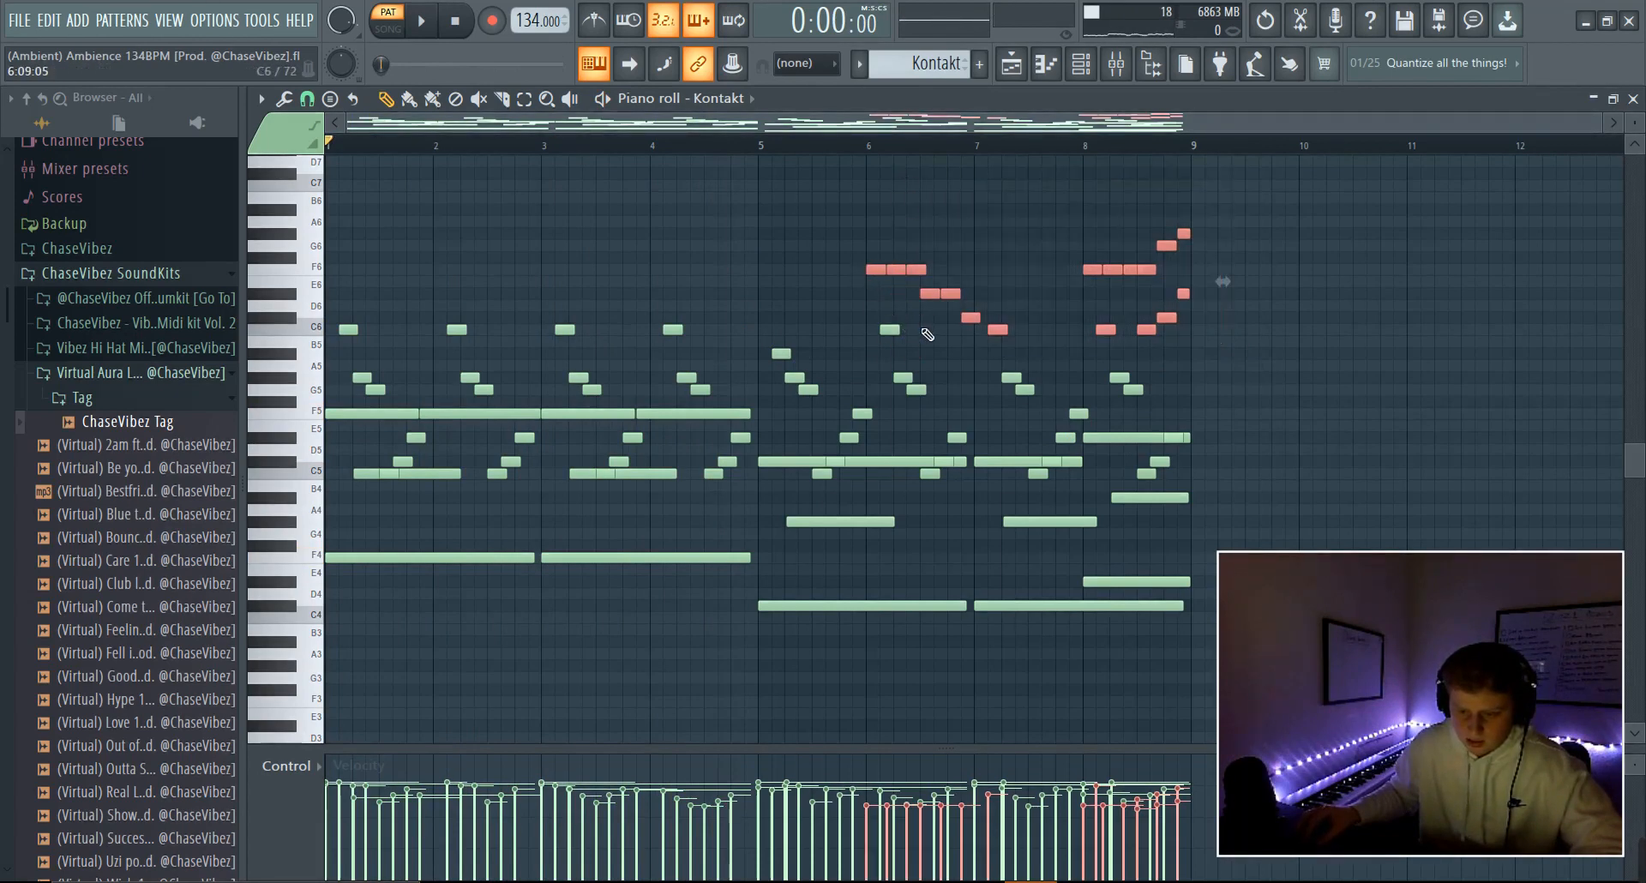
key("Delete")
key("space")
left_click(758, 150)
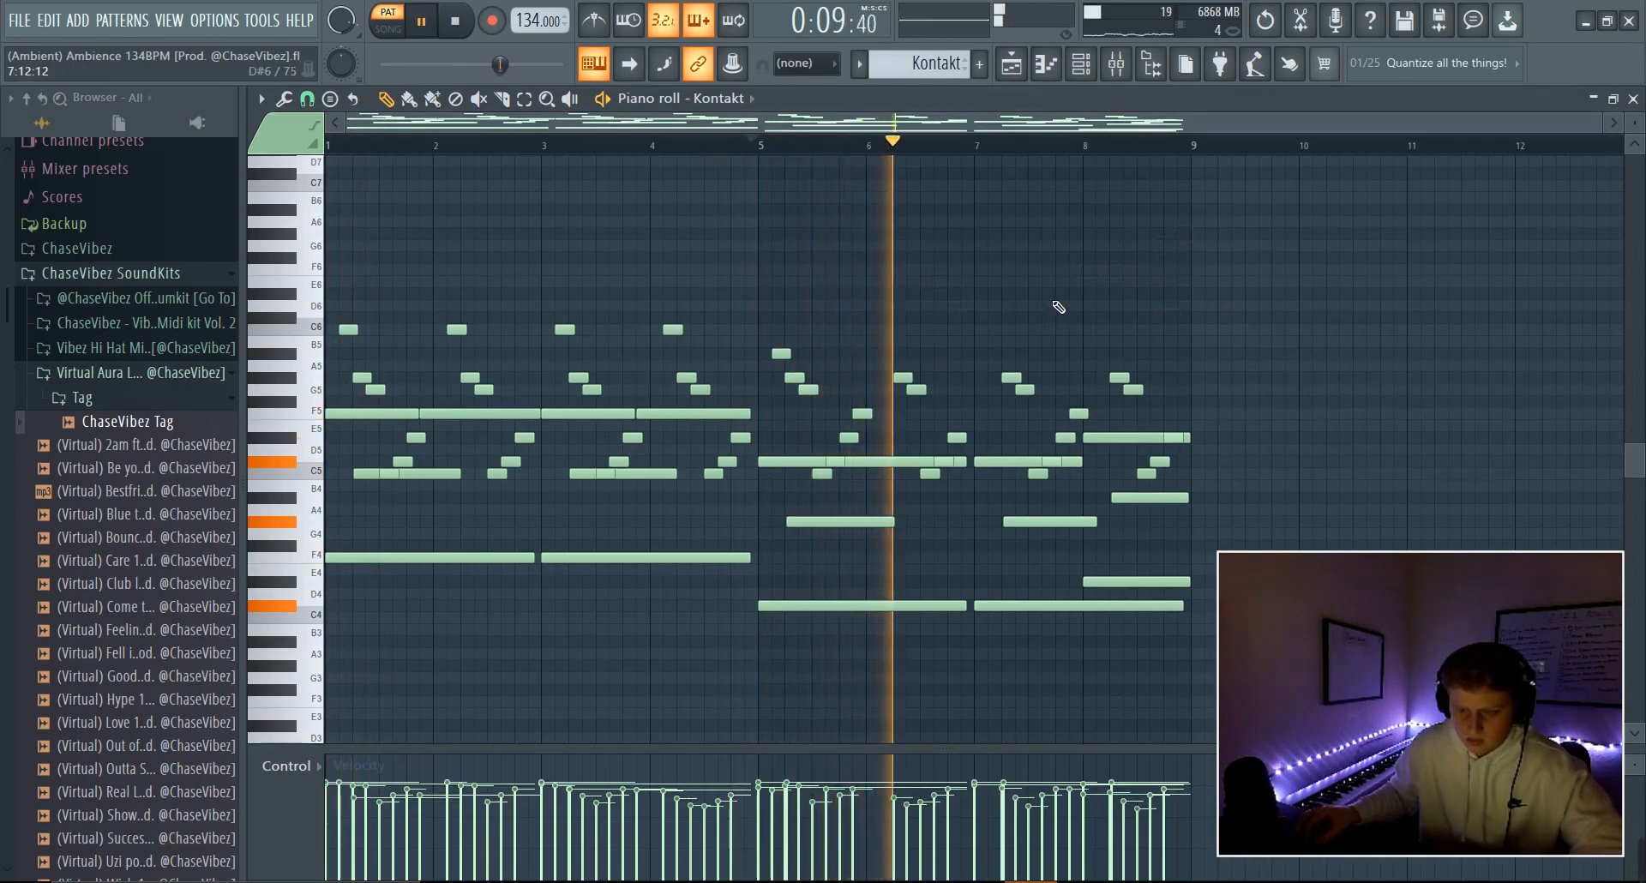
- Undo the removal of the notes at C6 and above in bars 6 to 8
key("ctrl+z")
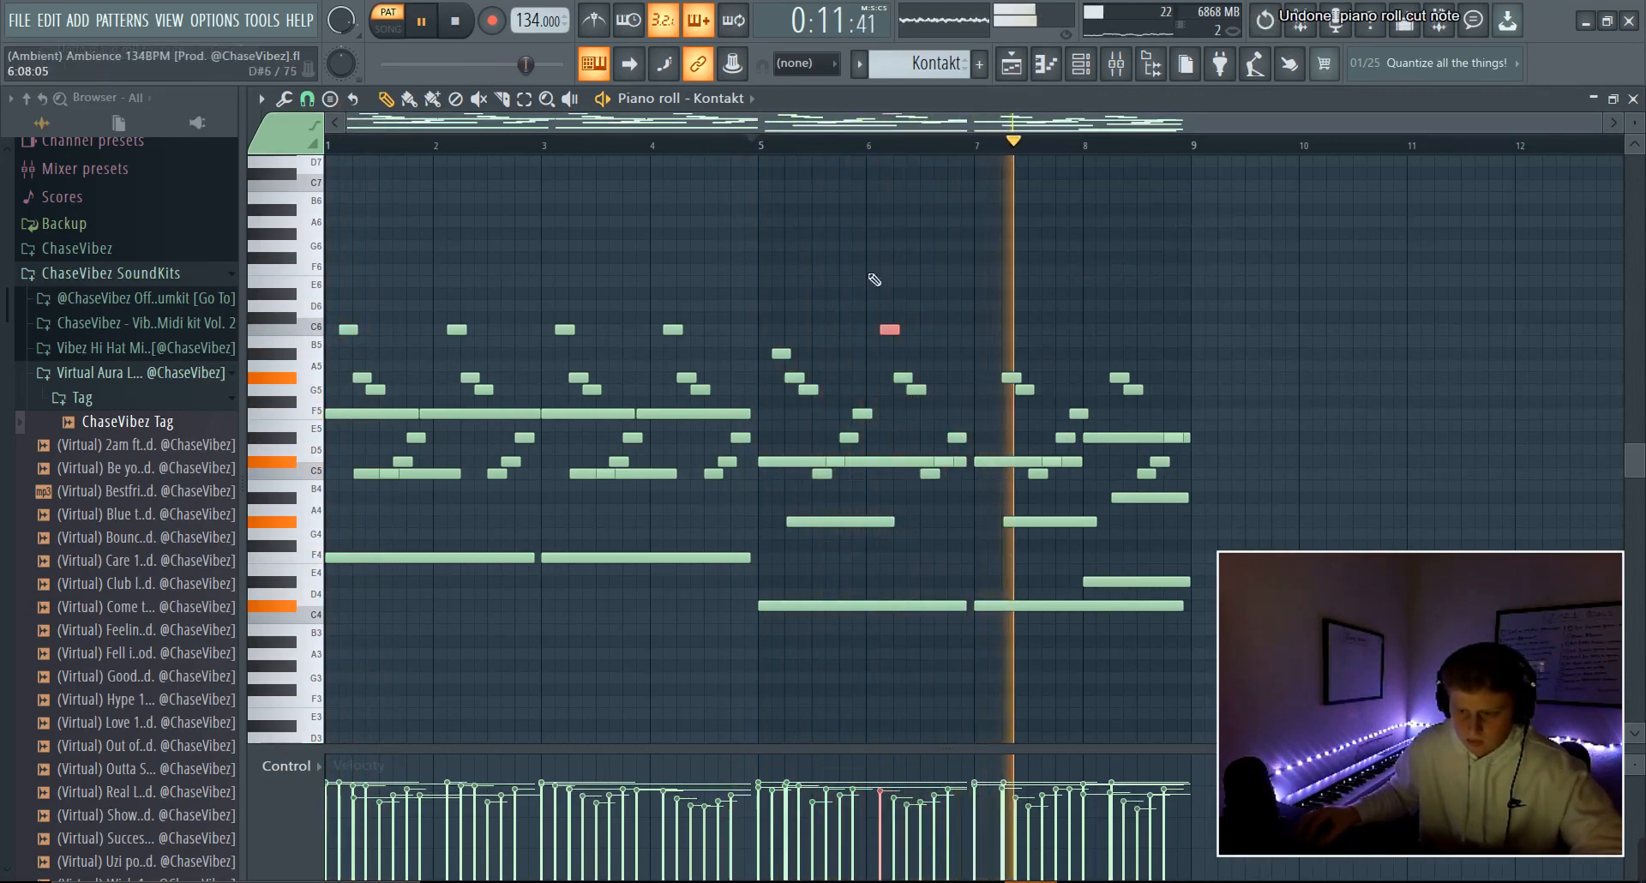
left_click(49, 20)
left_click(53, 46)
left_click(47, 27)
left_click(53, 49)
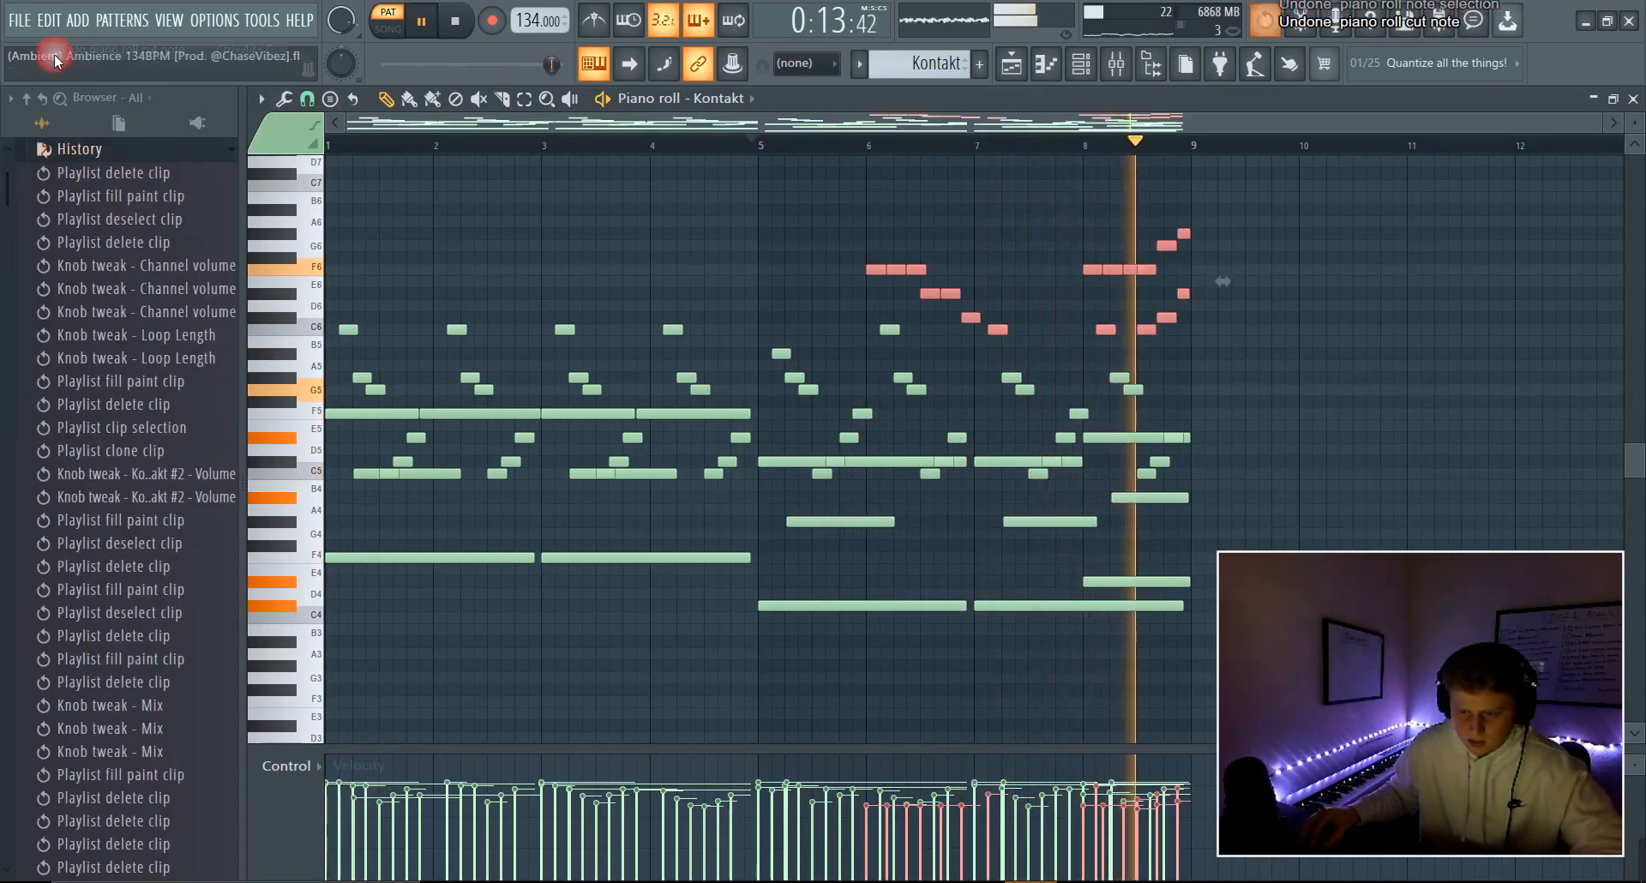
- Delete the high answering notes in bars 6 and 8 while playing the melody from bar 5, keeping each bar's first C6 note
key("space")
key("space")
left_click_drag(982, 305, 835, 217, "ctrl")
right_click(945, 298)
right_click(970, 317)
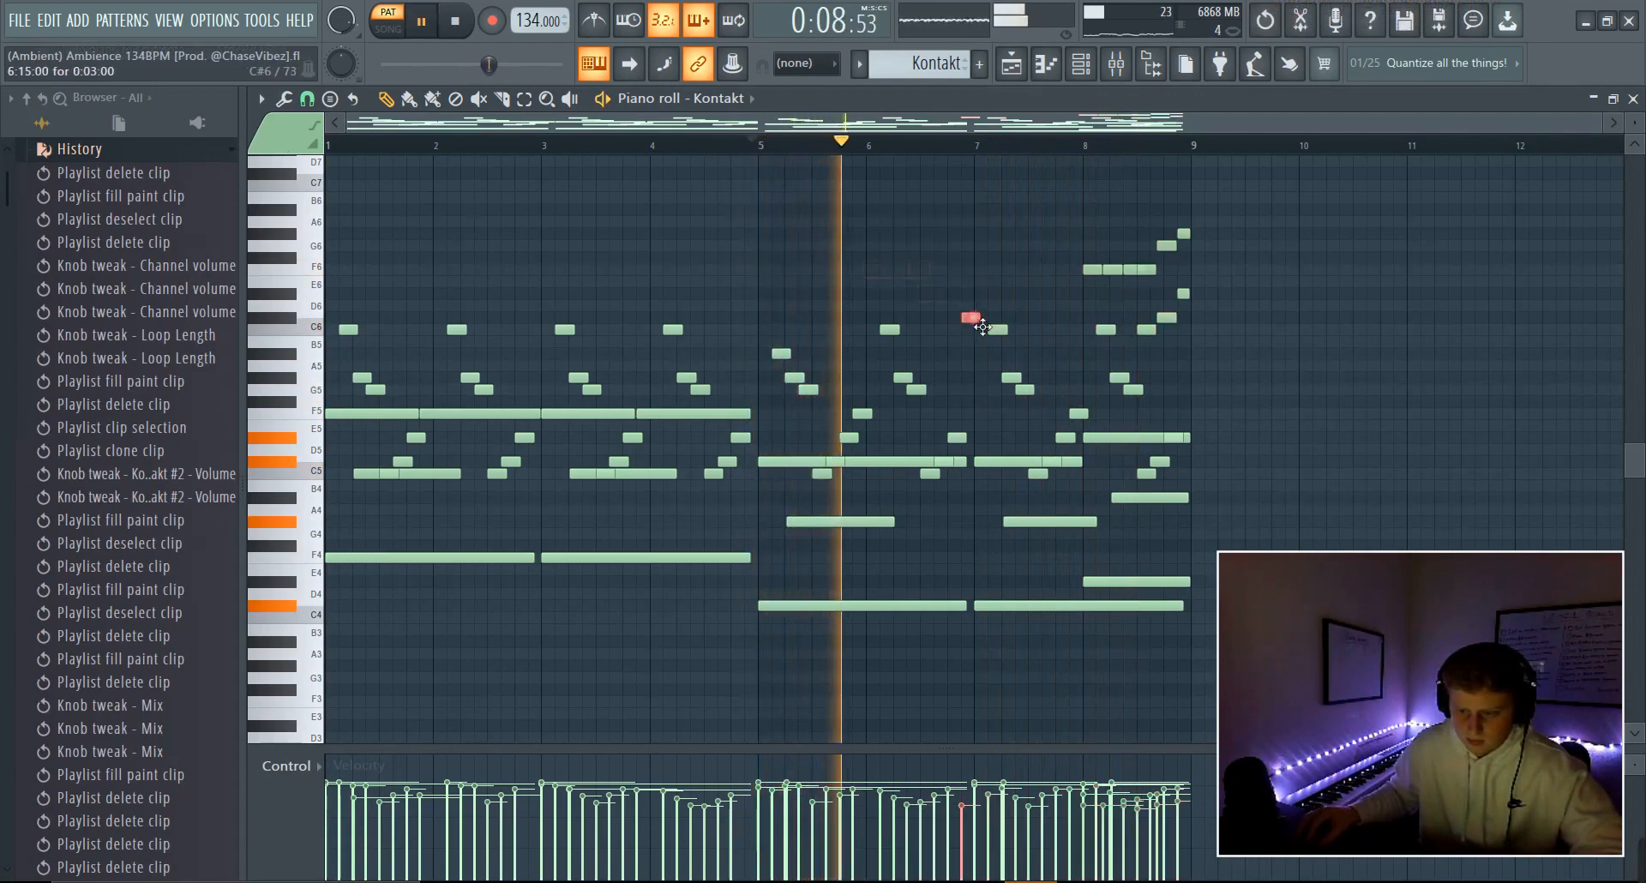
left_click_drag(1232, 307, 1063, 214, "ctrl")
right_click(1183, 294)
right_click(1149, 329)
right_click(1167, 317)
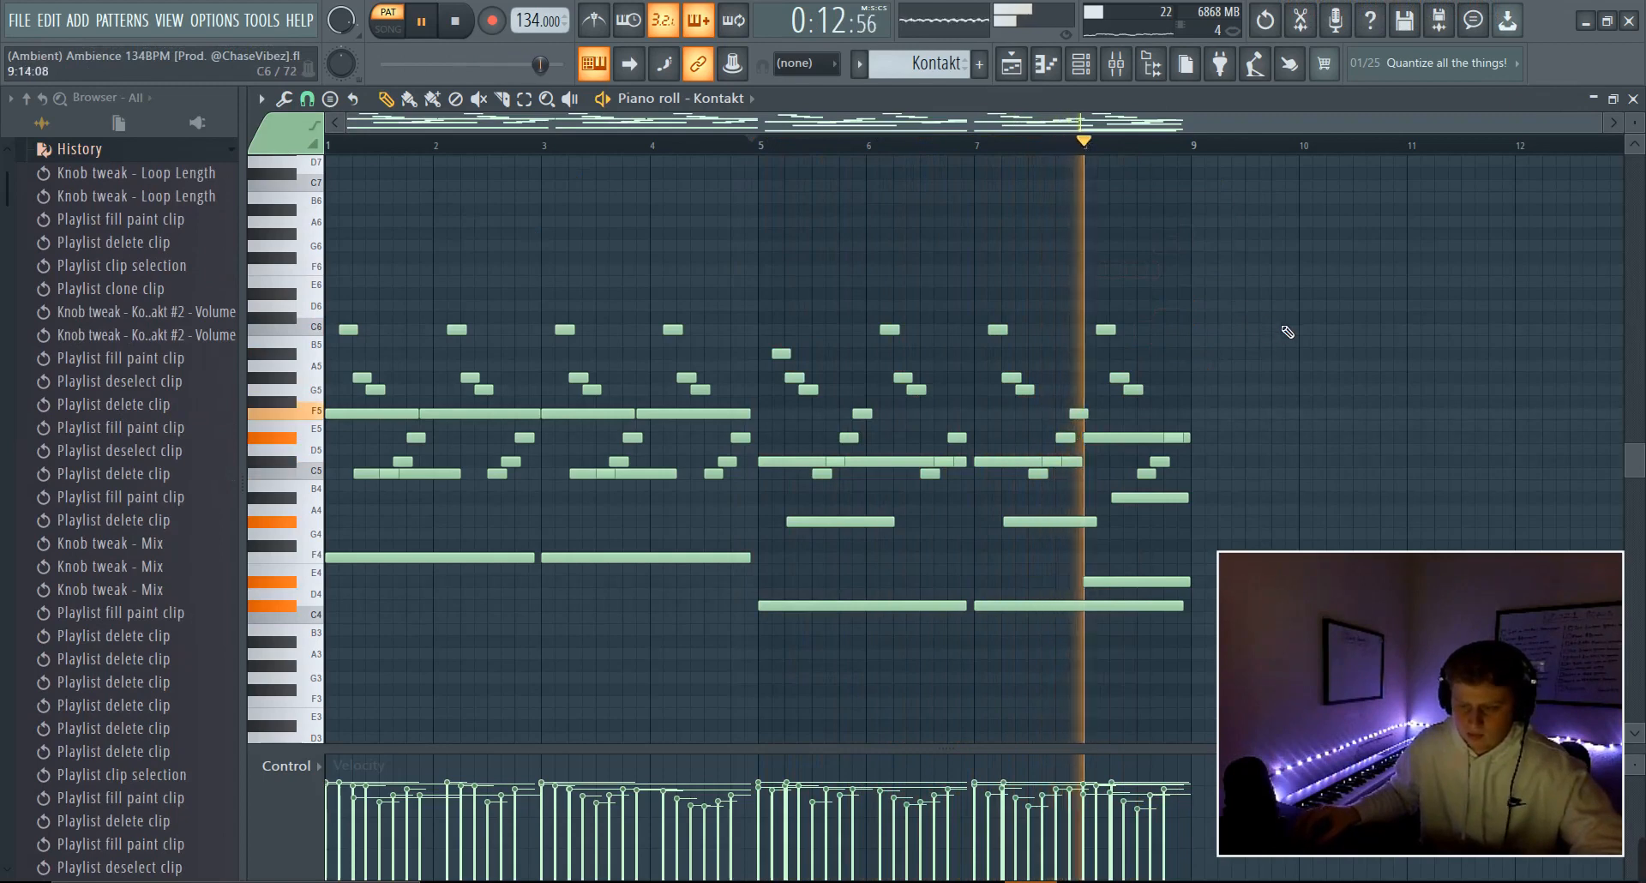
key("space")
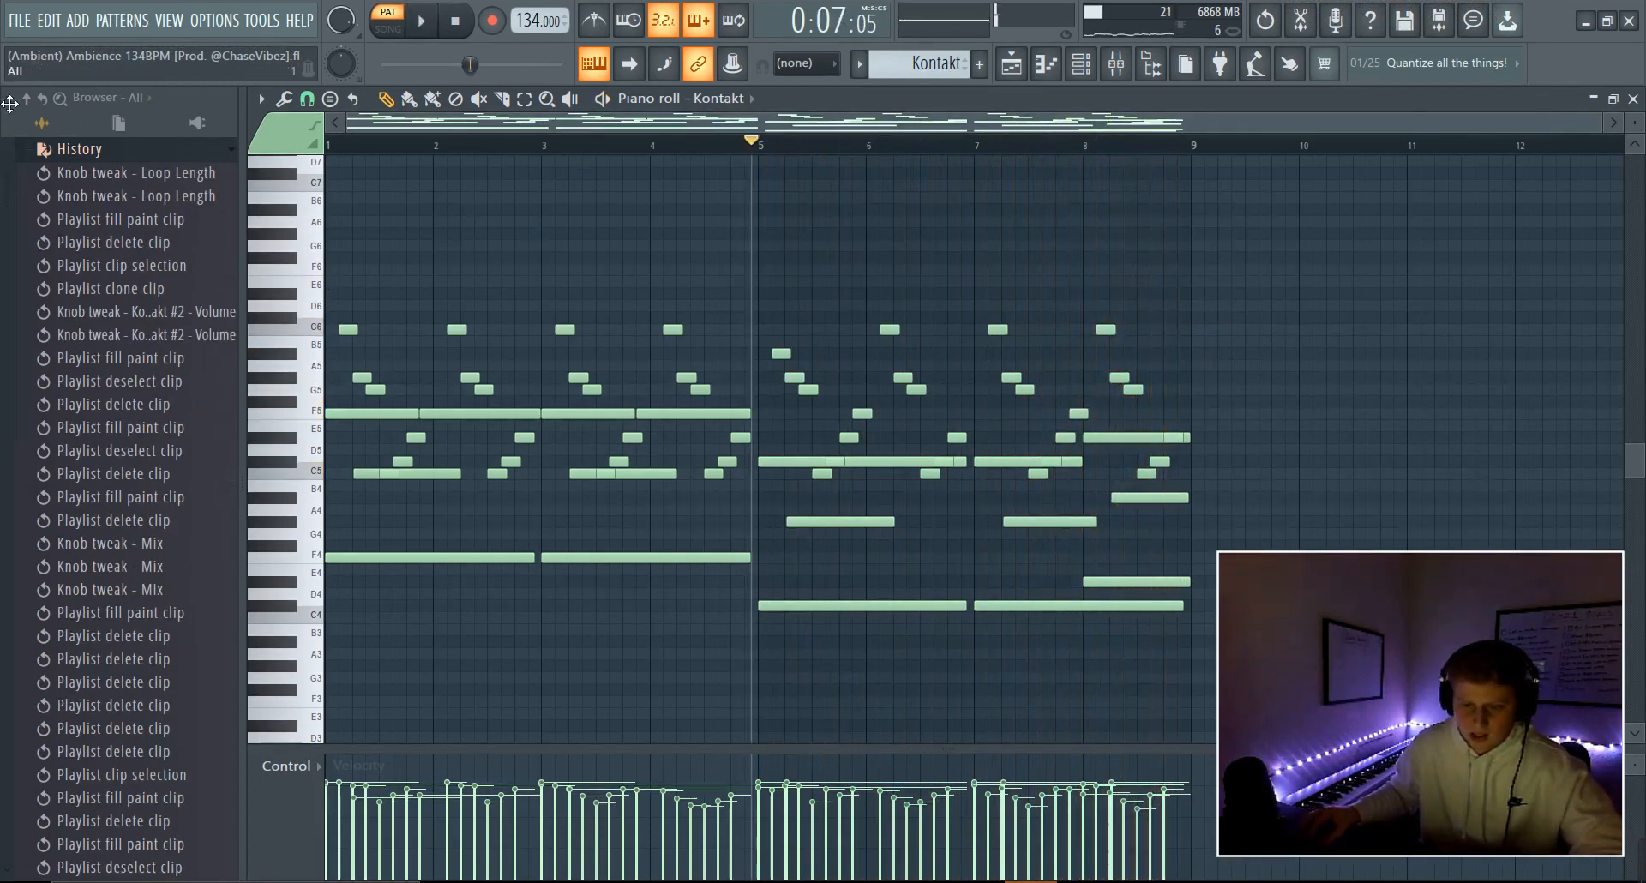
- Undo the high-note deletions in bars 6 and 8 one after another
left_click(48, 21)
left_click(59, 49)
left_click(49, 23)
left_click(59, 48)
left_click(49, 26)
left_click(58, 48)
left_click(51, 27)
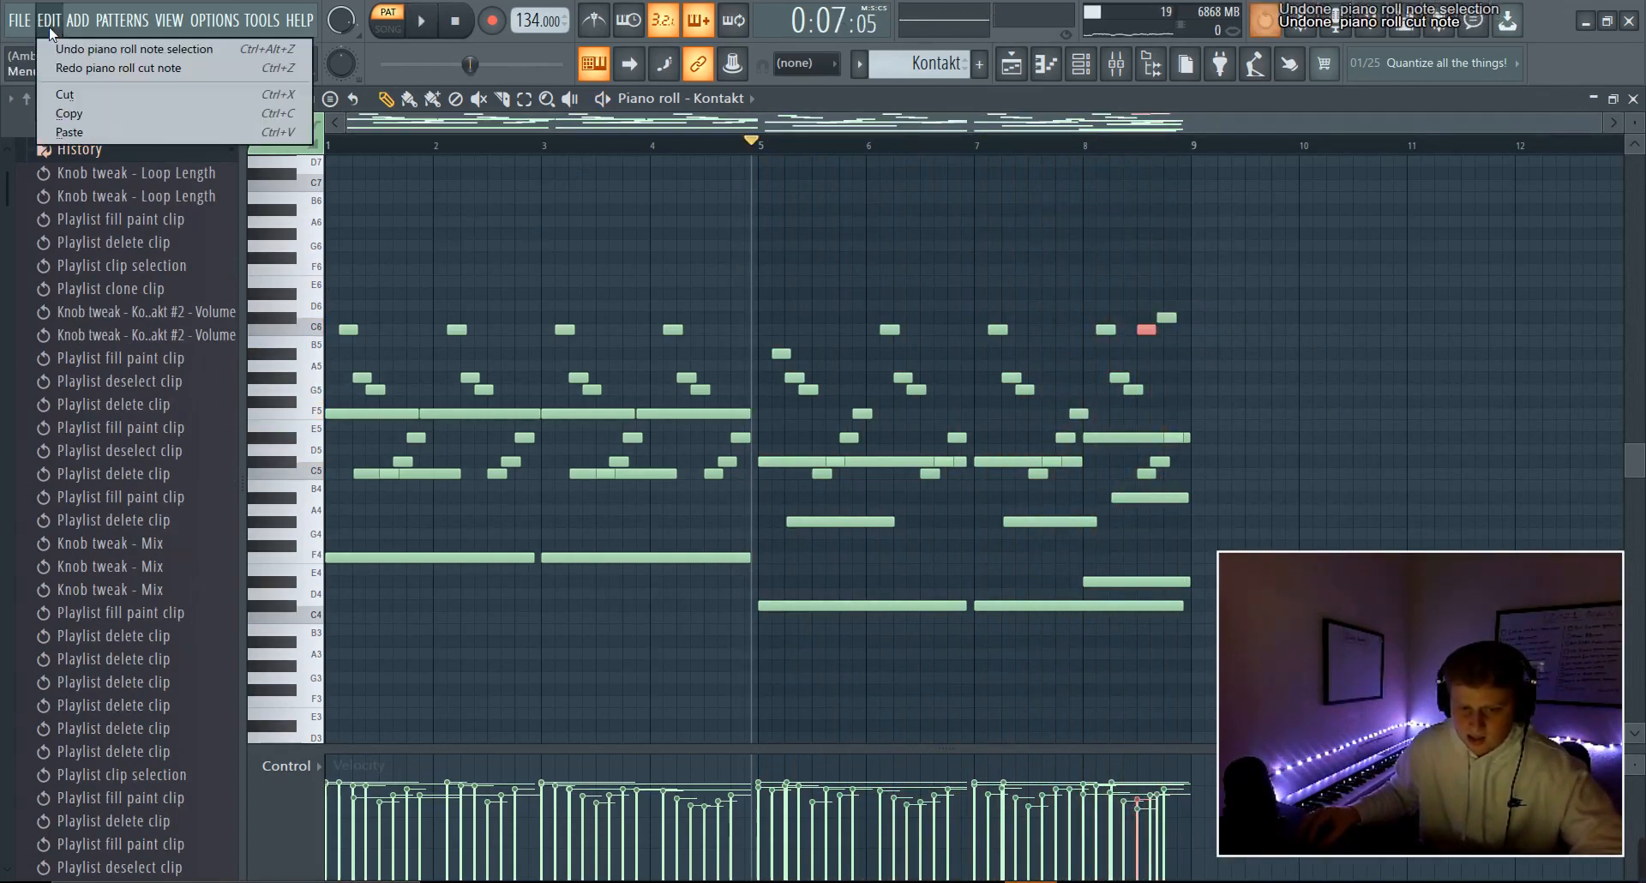
left_click(57, 48)
left_click(53, 29)
left_click(58, 48)
left_click(53, 29)
left_click(58, 47)
left_click(53, 27)
left_click(57, 47)
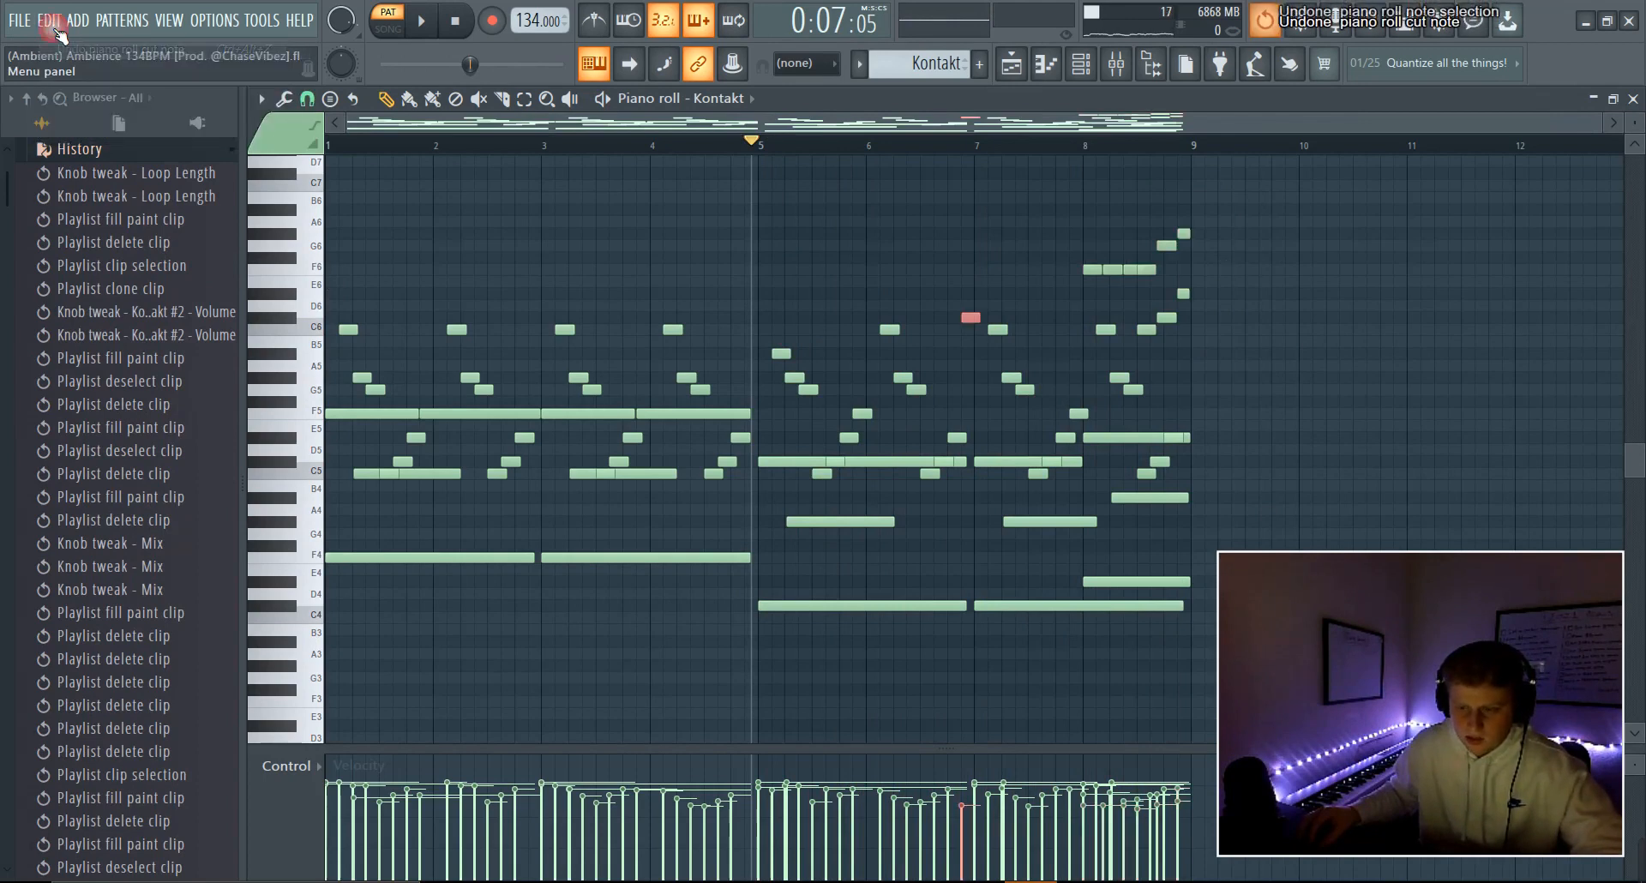
left_click(53, 28)
left_click(57, 47)
- Show the playlist and mixer, and inspect the RC-20 Retro Color settings on the Kontakt insert
left_click(1011, 69)
key("F9")
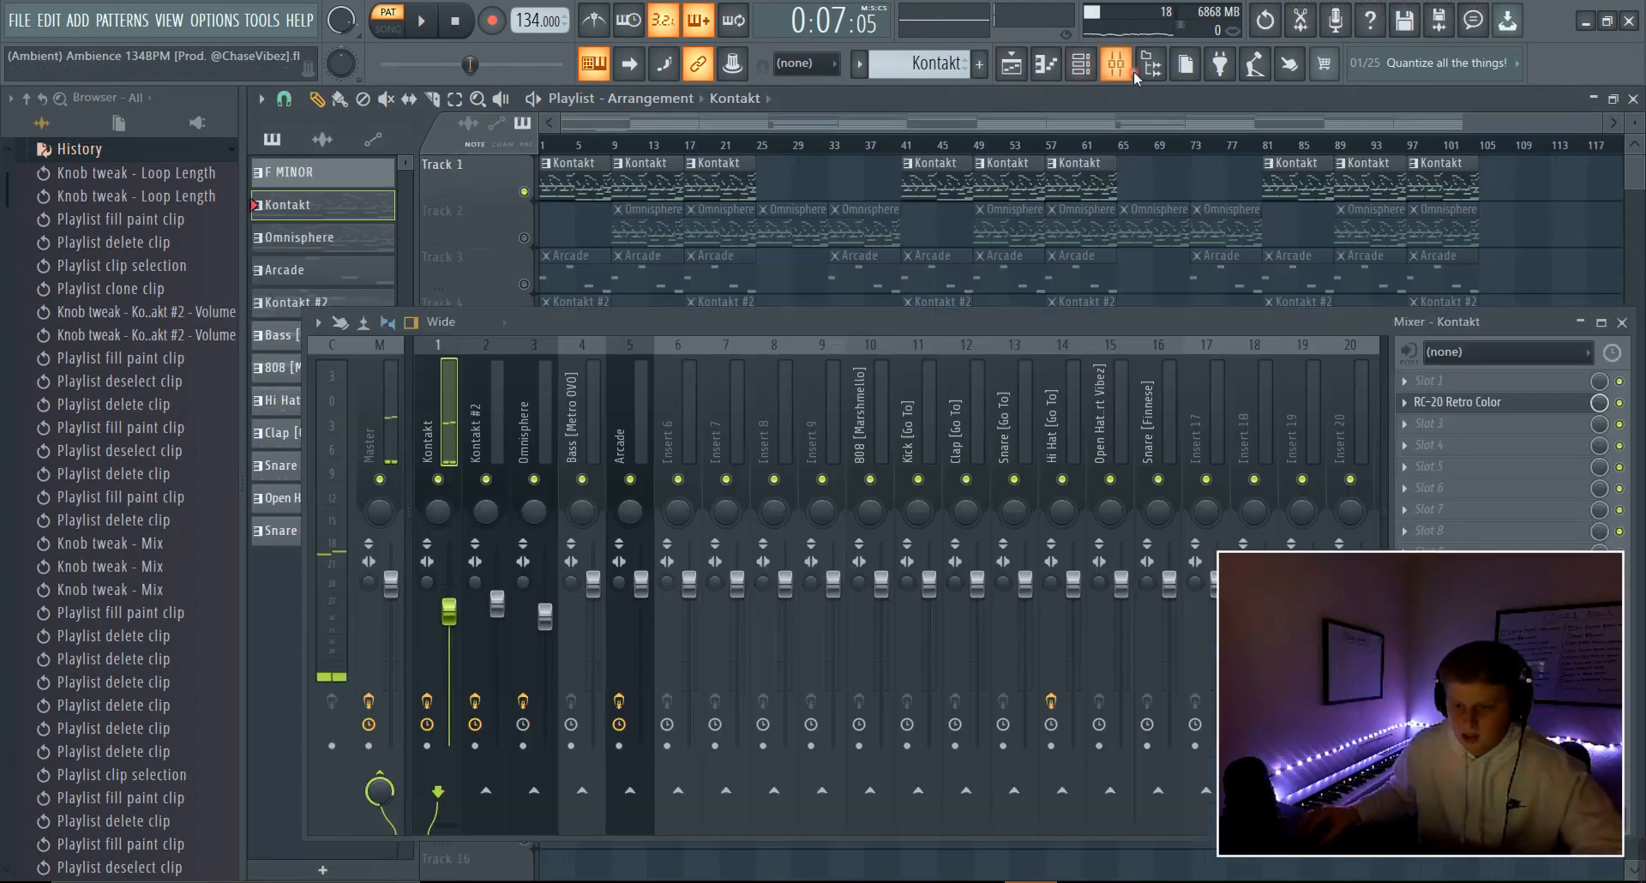
left_click(1489, 402)
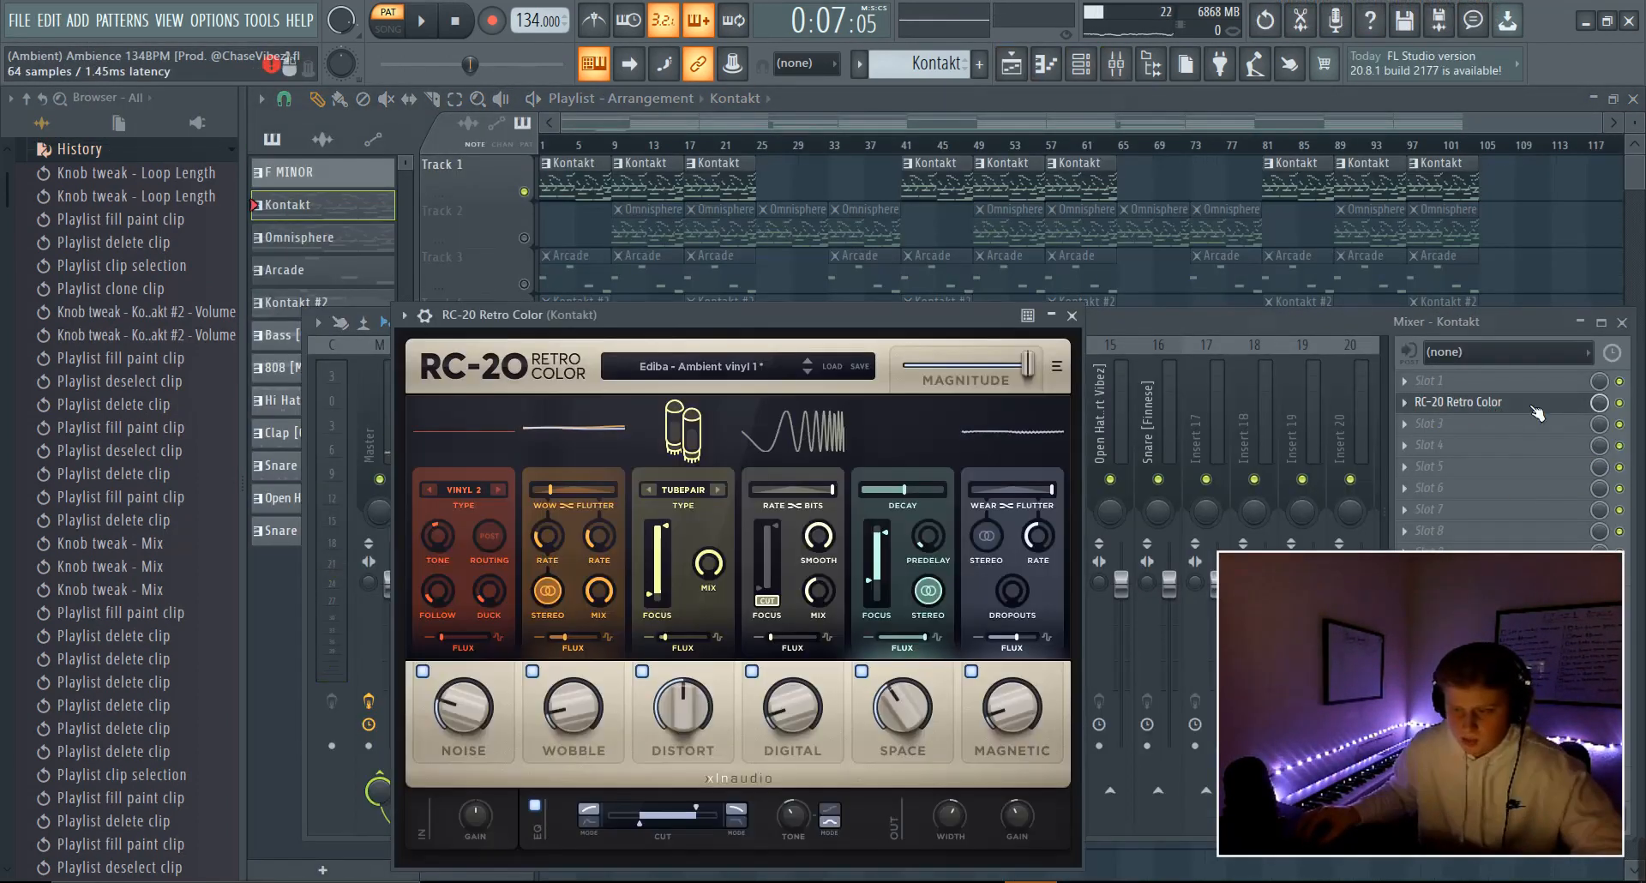
left_click_drag(718, 338, 744, 186)
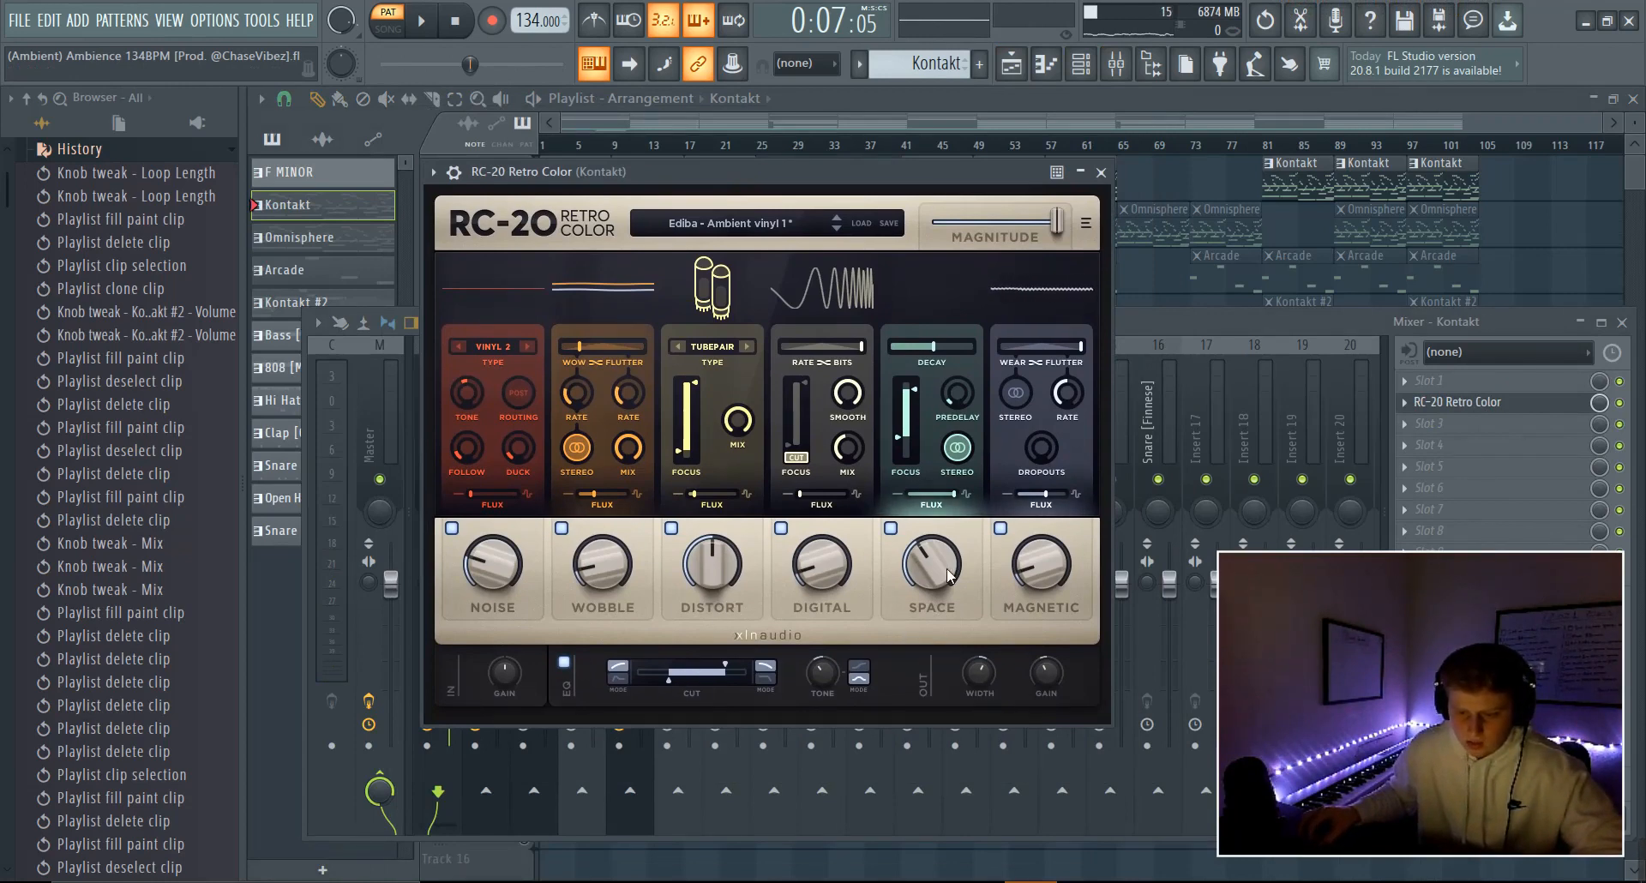
mouse_move(668, 679)
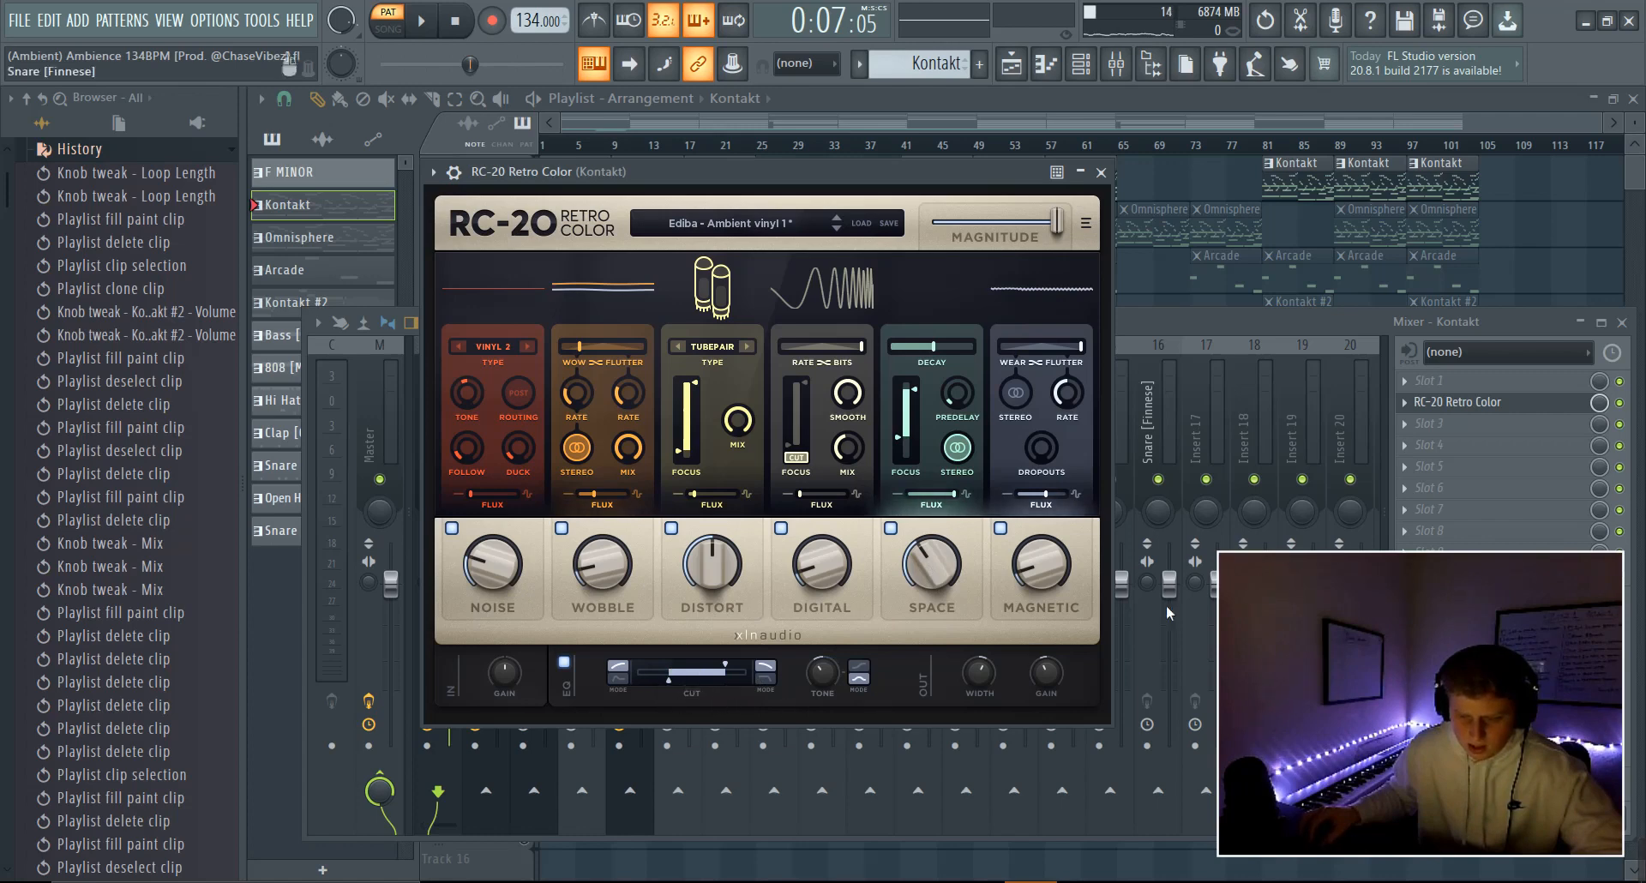
- Bypass RC-20 Retro Color on the Kontakt insert, play the melody without it and re-enable the effect
left_click(1345, 339)
left_click(668, 360)
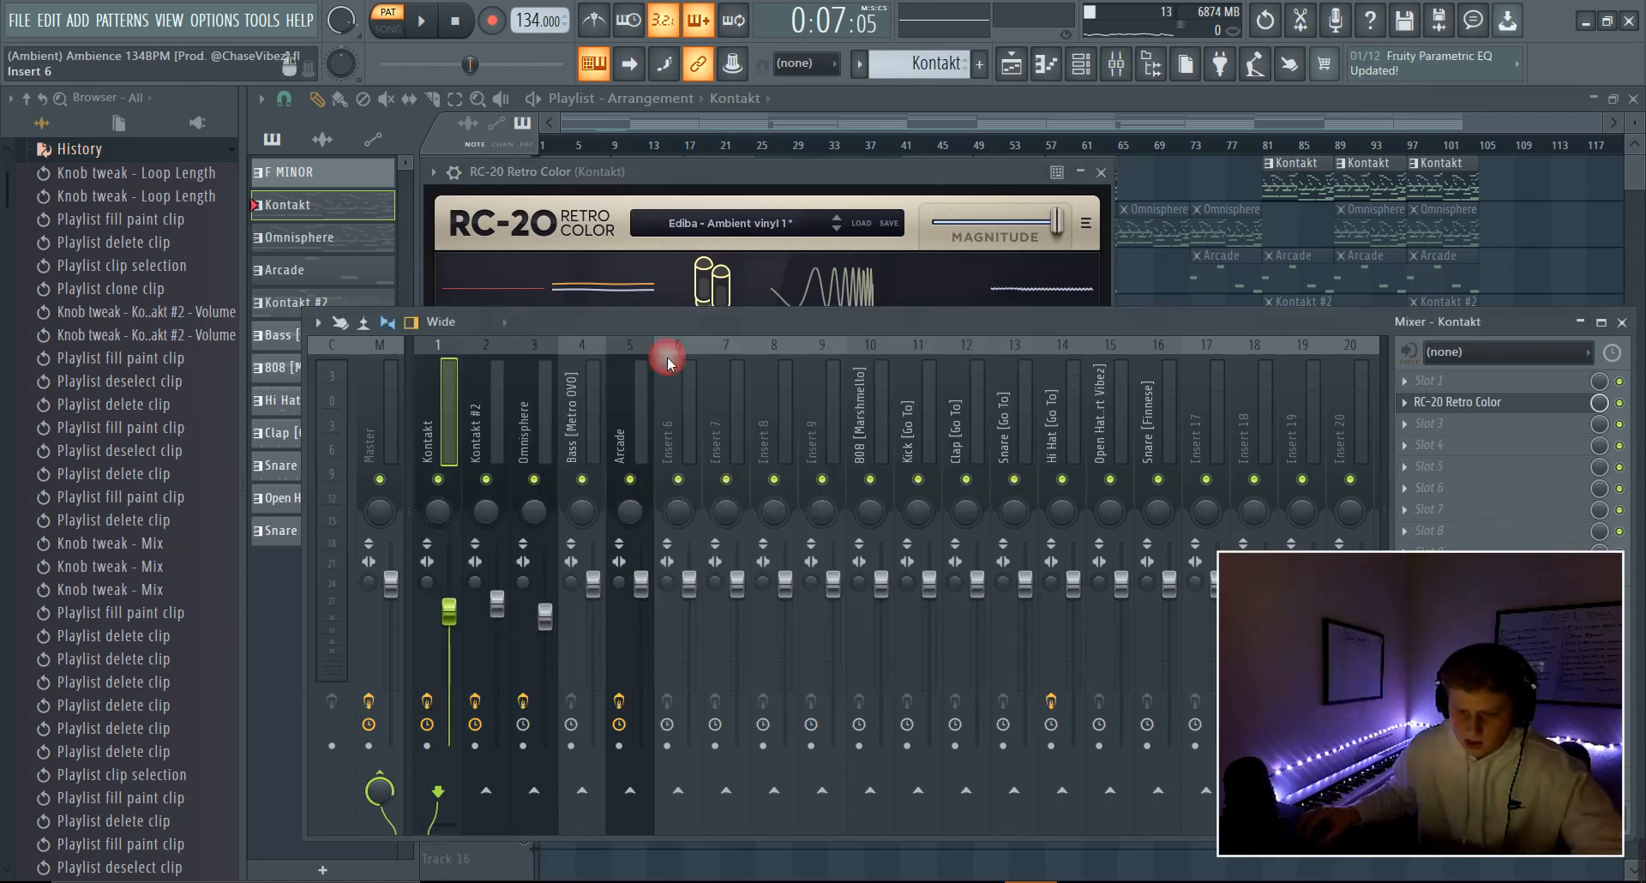
left_click(1625, 407)
key("space")
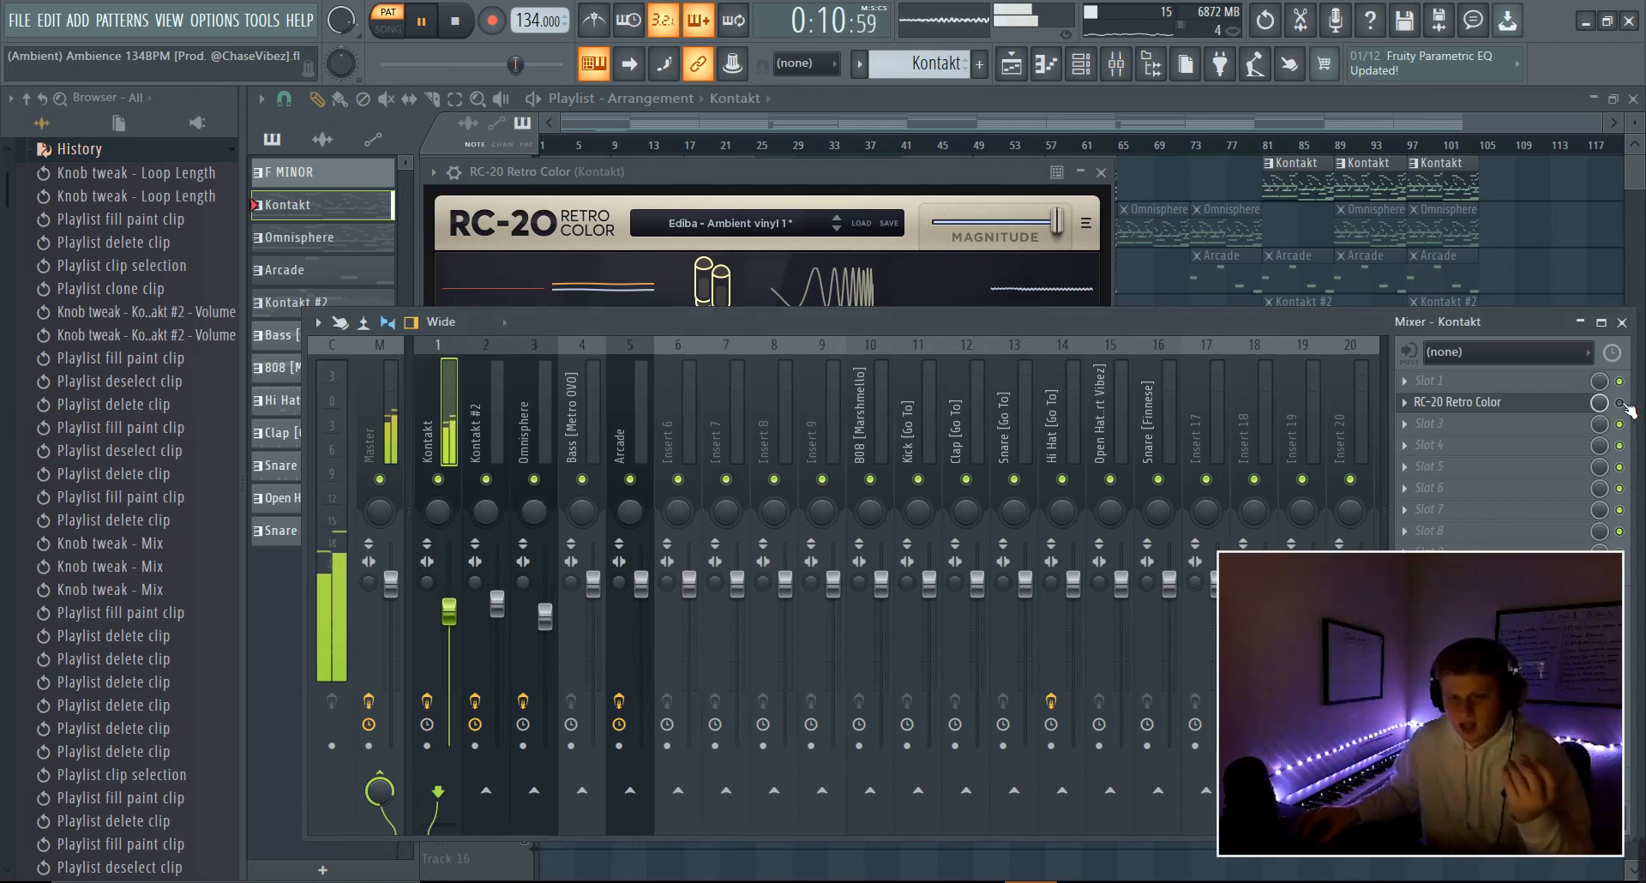
left_click(1624, 404)
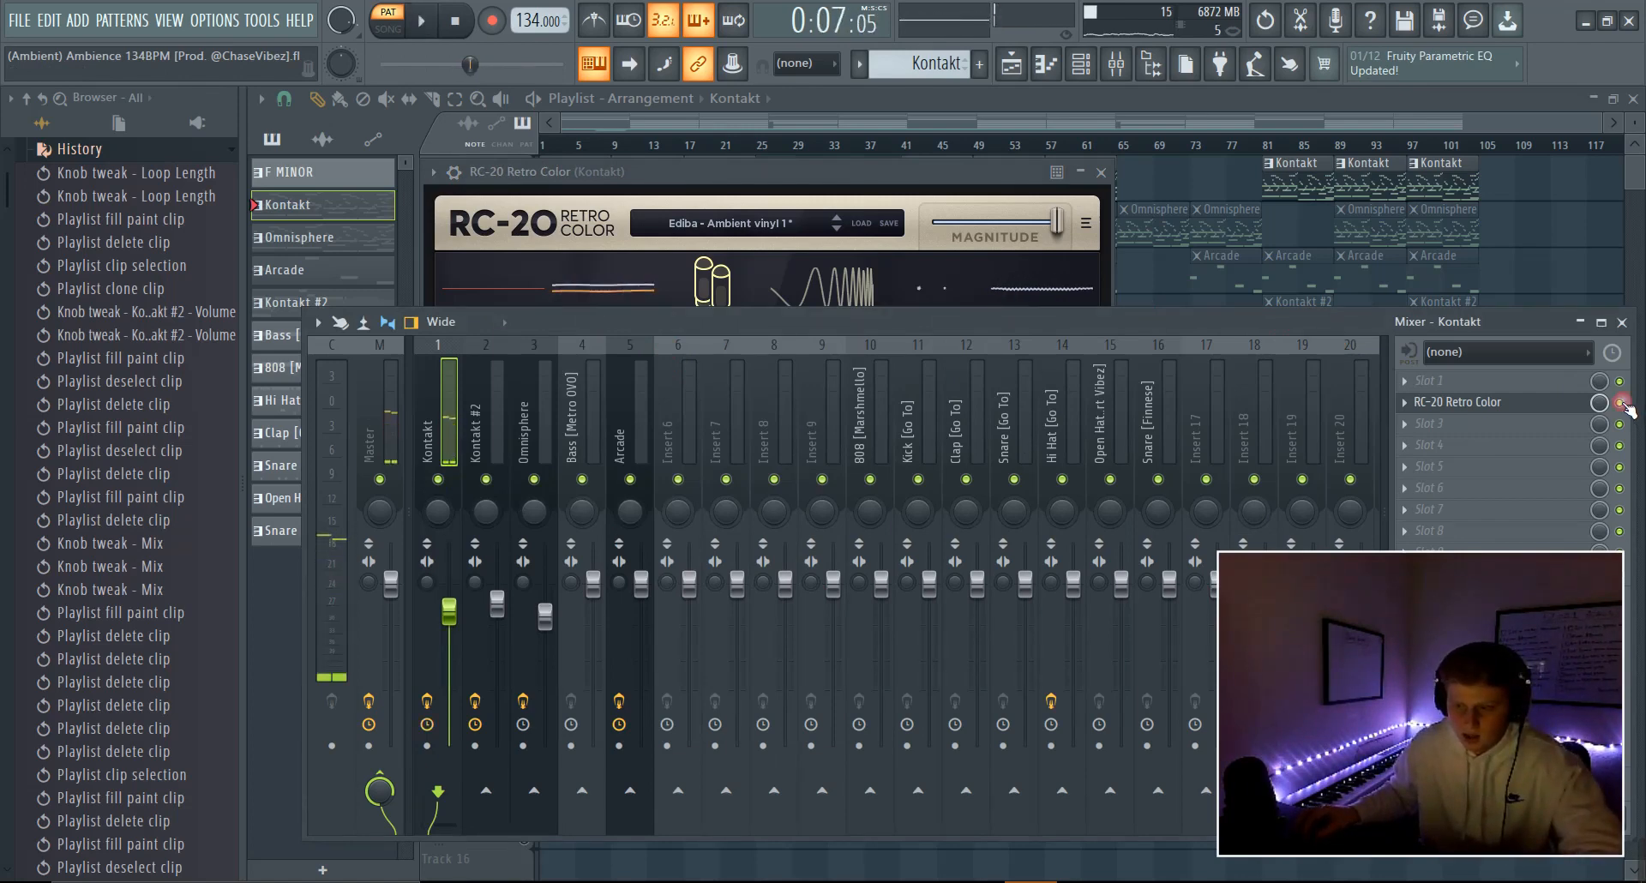
- Reopen RC-20 Retro Color to review the melody with the effect active, and close its window
left_click(1544, 403)
key("space")
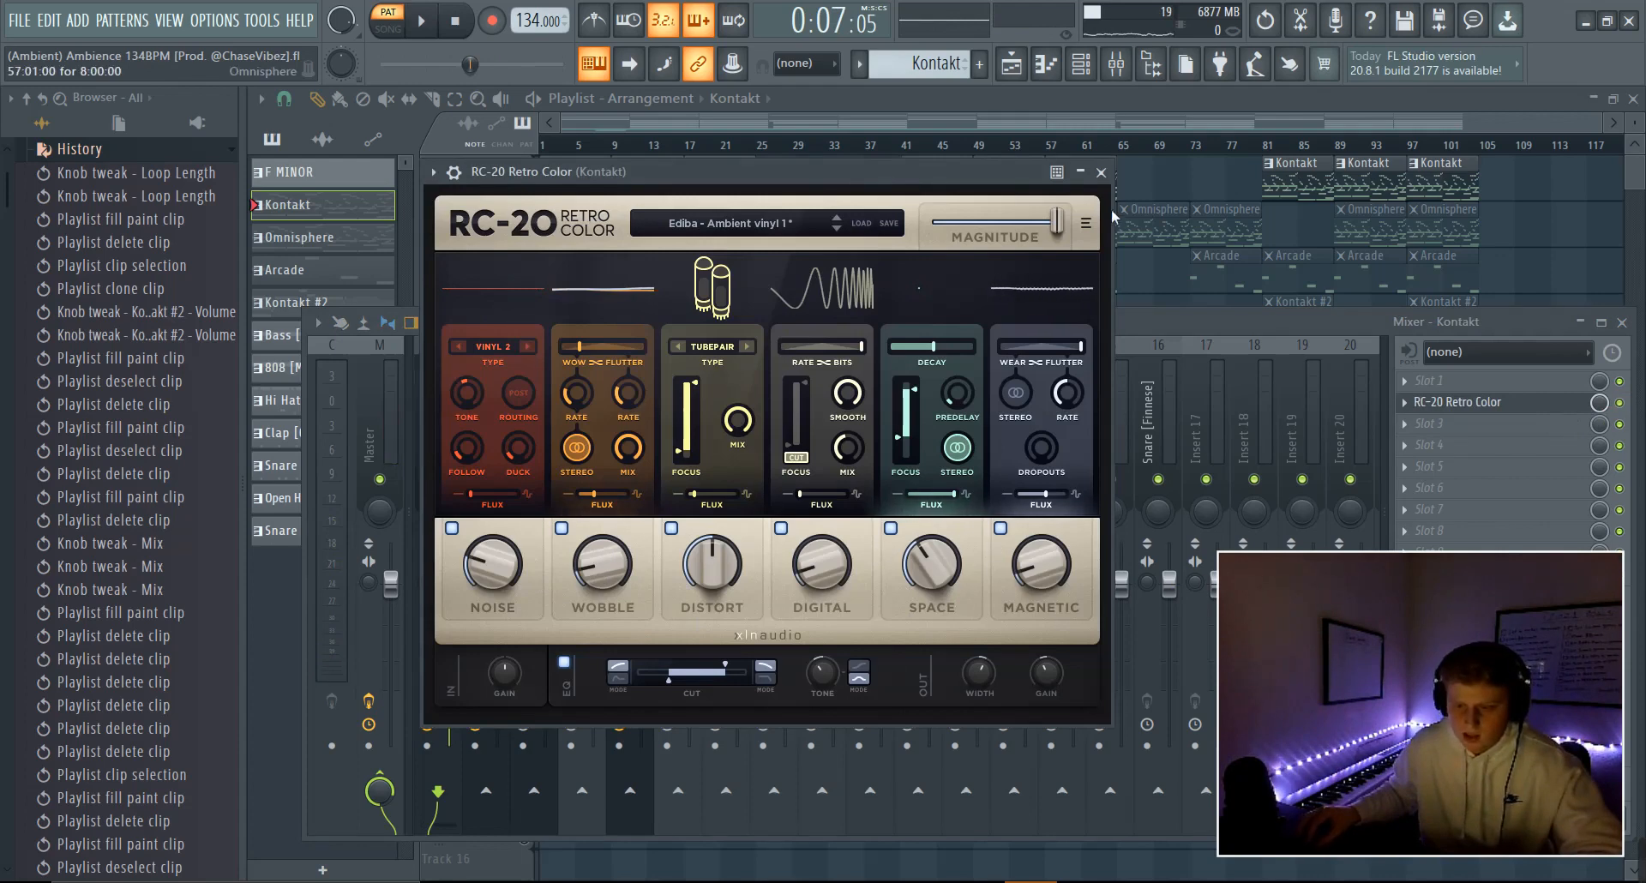
left_click(1101, 172)
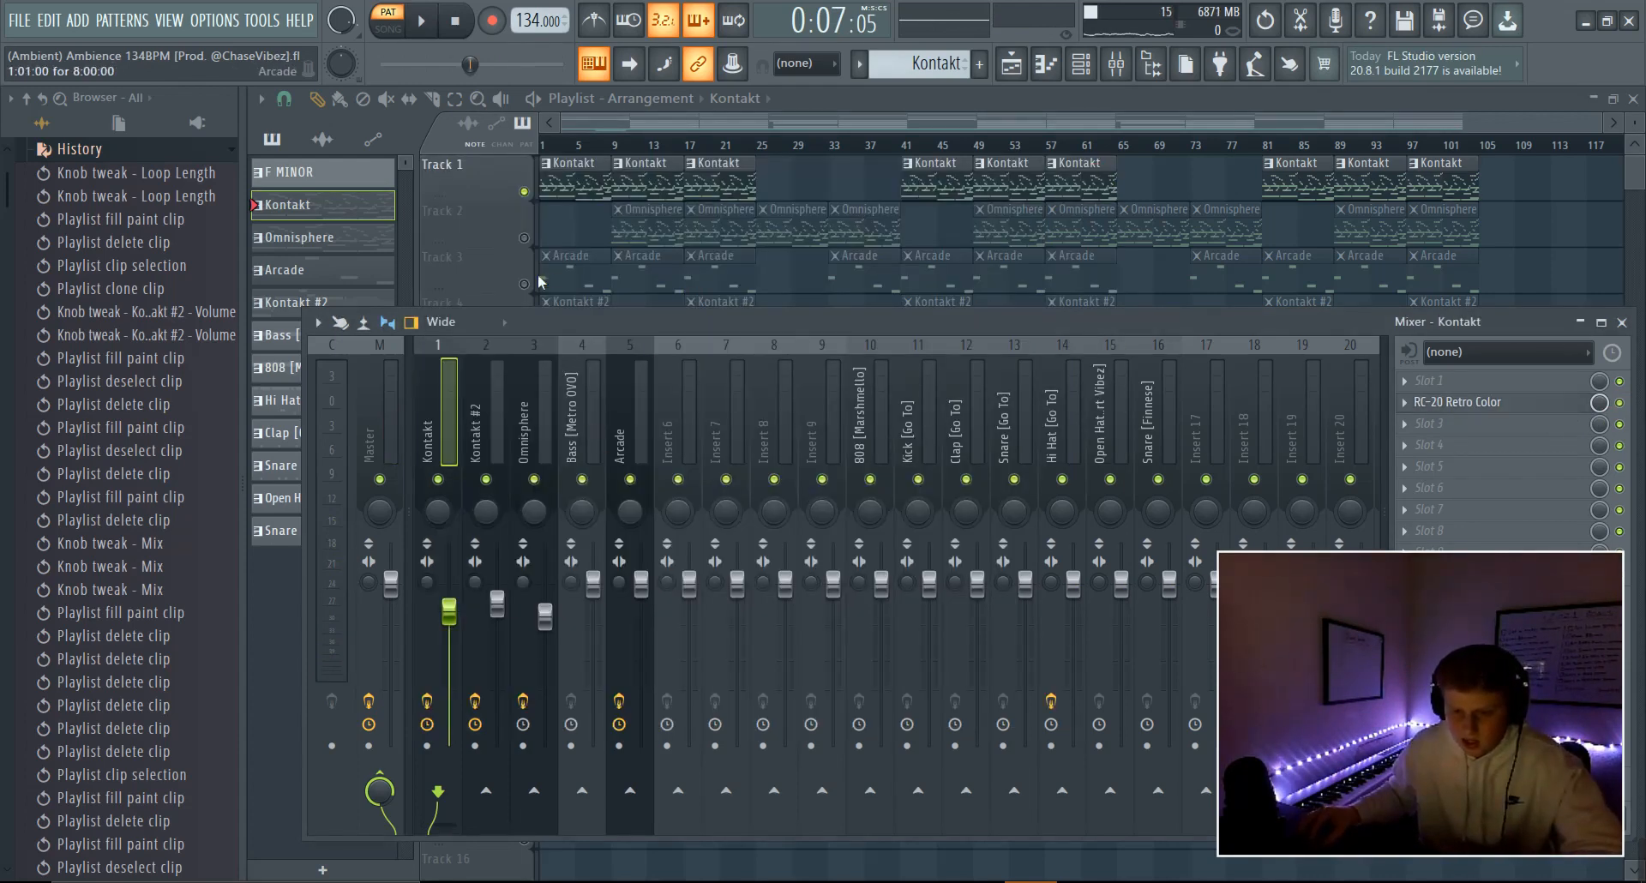
- Unmute the bass on track 5 and set song-mode playback to the first eight bars
key("F9")
left_click(523, 377)
key("l")
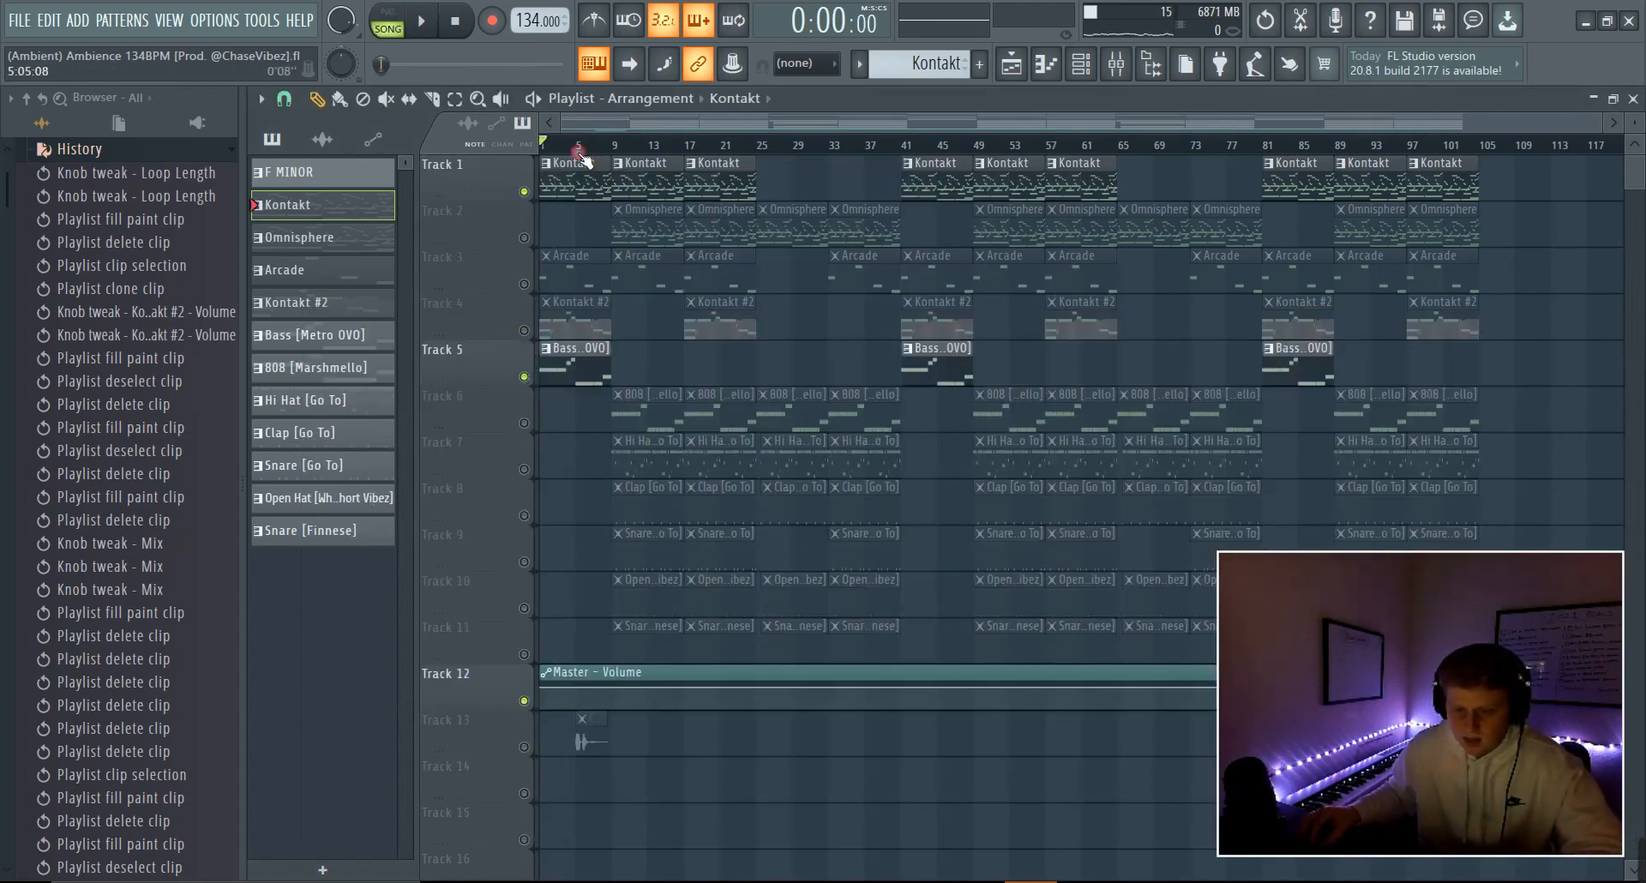
left_click_drag(603, 145, 541, 148)
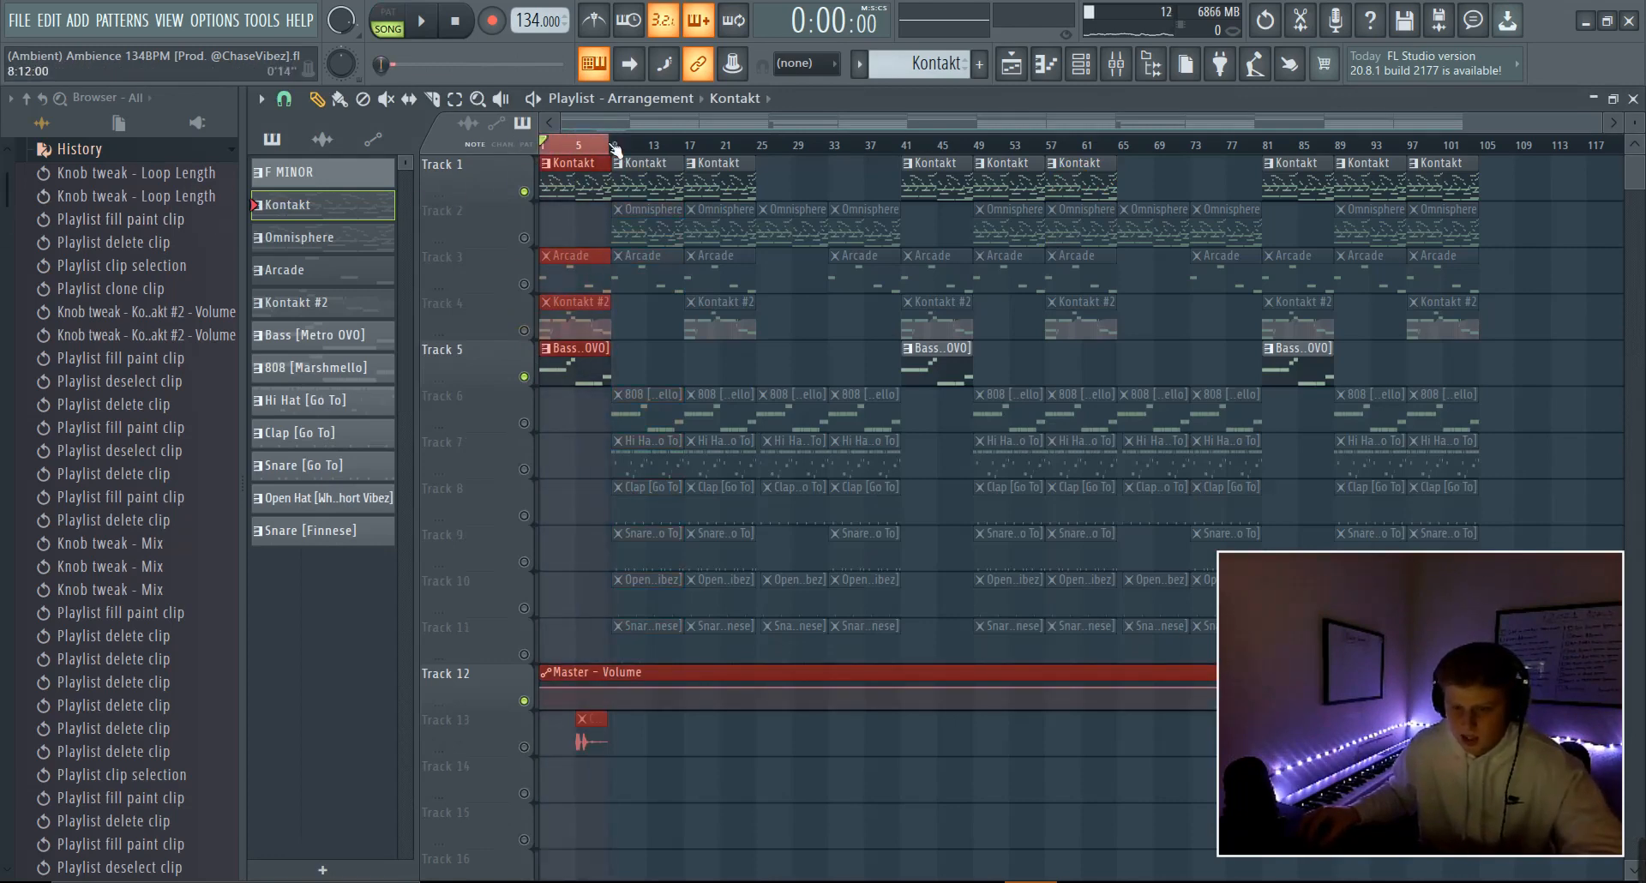
- Open the channel rack and switch to the Bass [Metro OVO] pattern
key("F6")
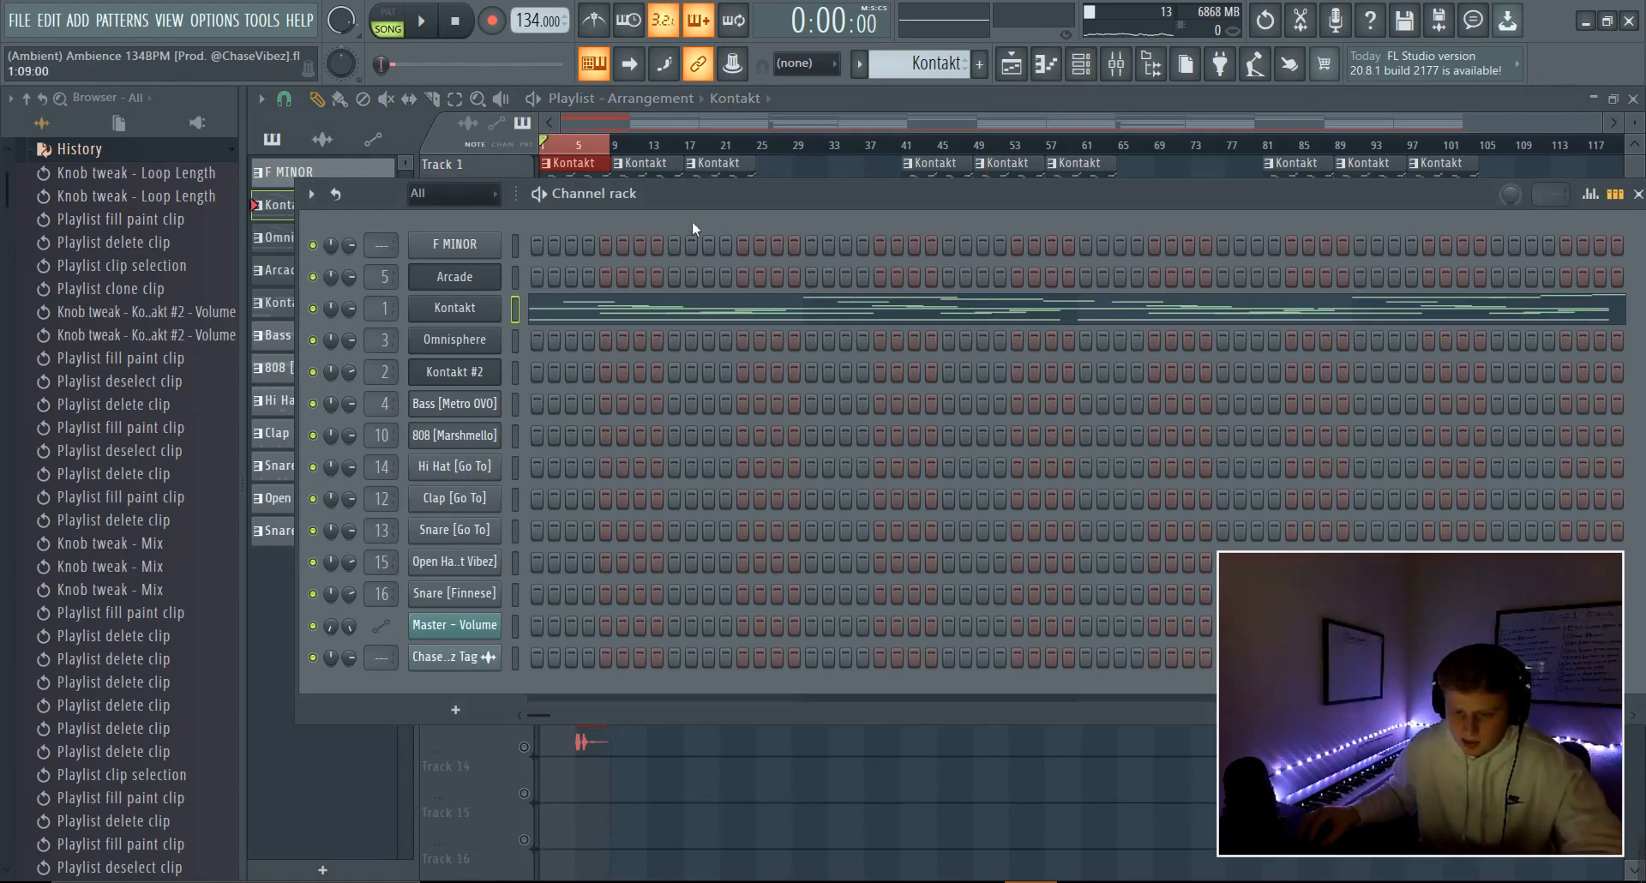
left_click_drag(920, 64, 920, 46)
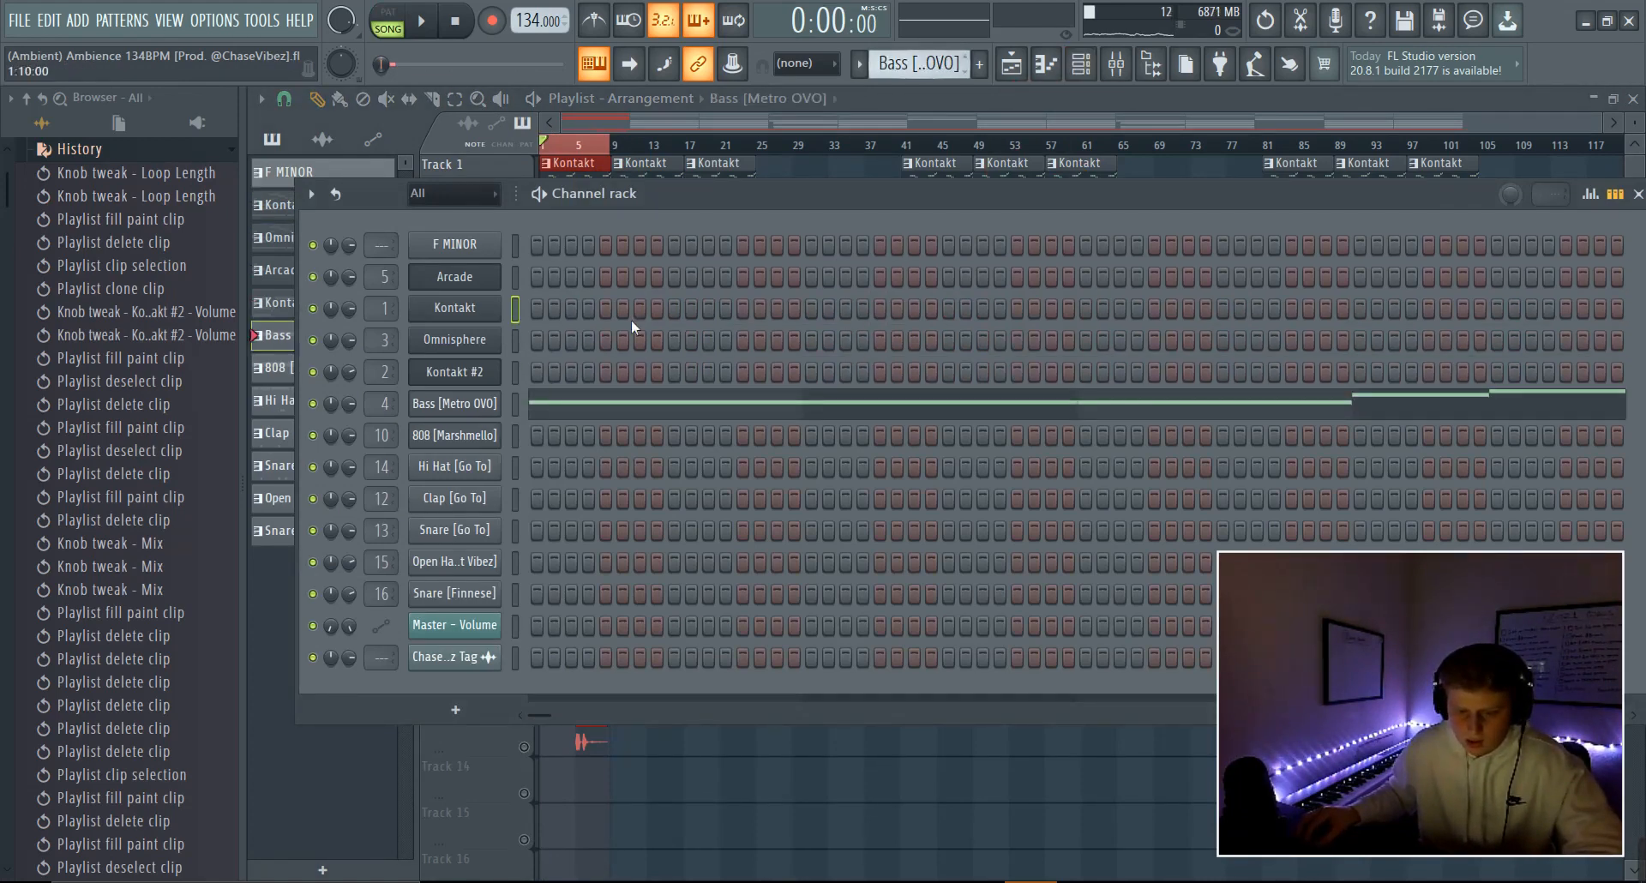
- Open the Bass [Metro OVO] channel's sample settings and play its notes in the piano roll
left_click(120, 157)
left_click(493, 406)
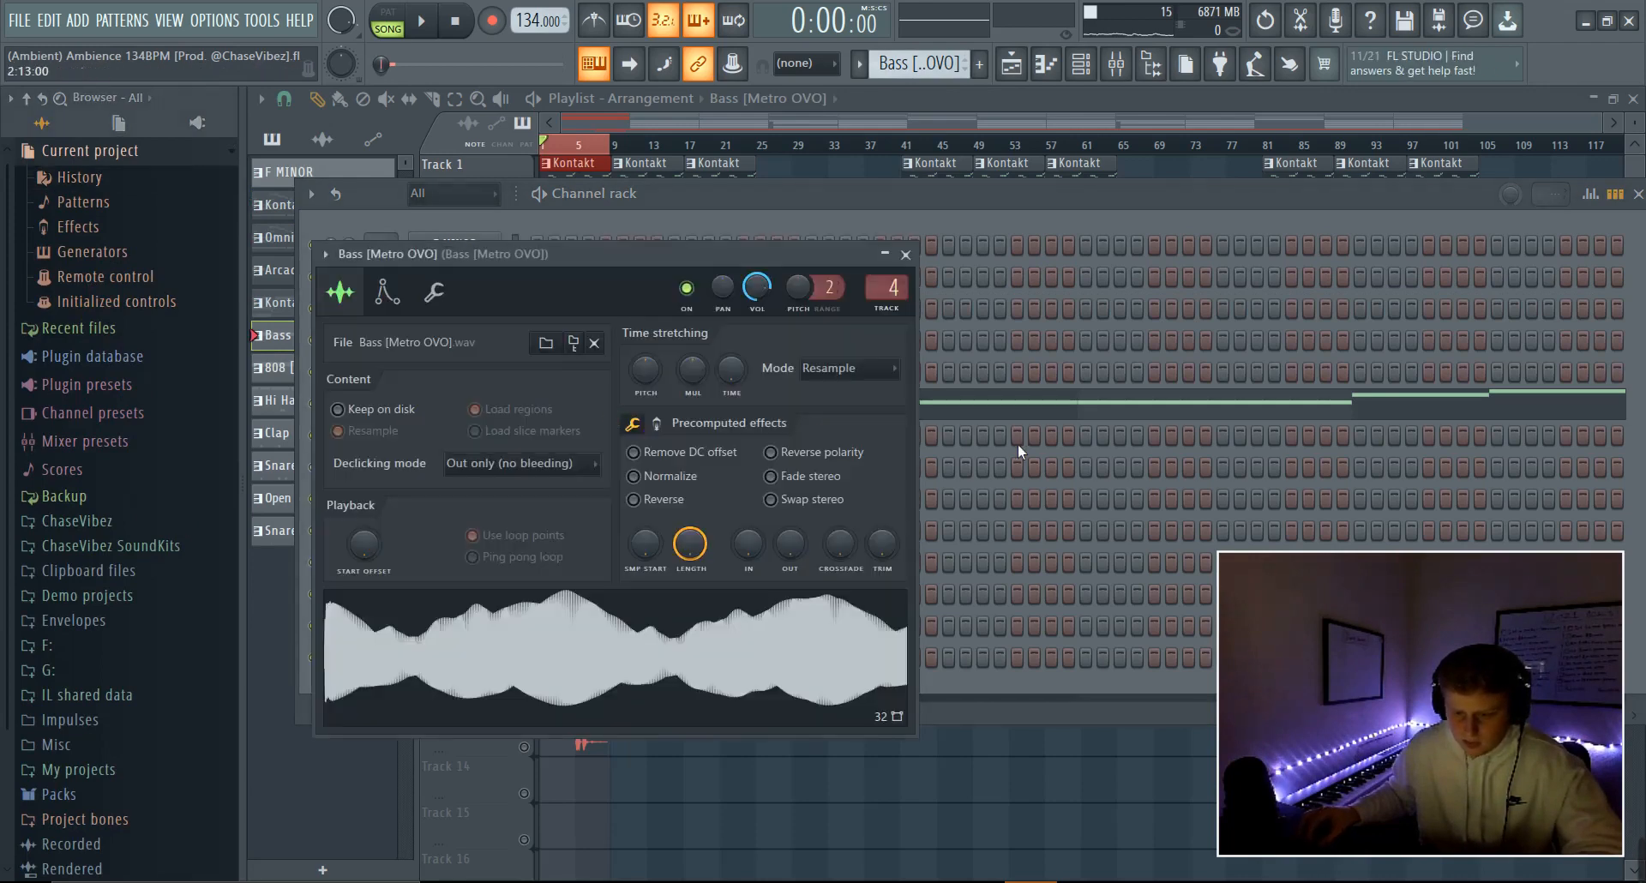
key("F7")
key("space")
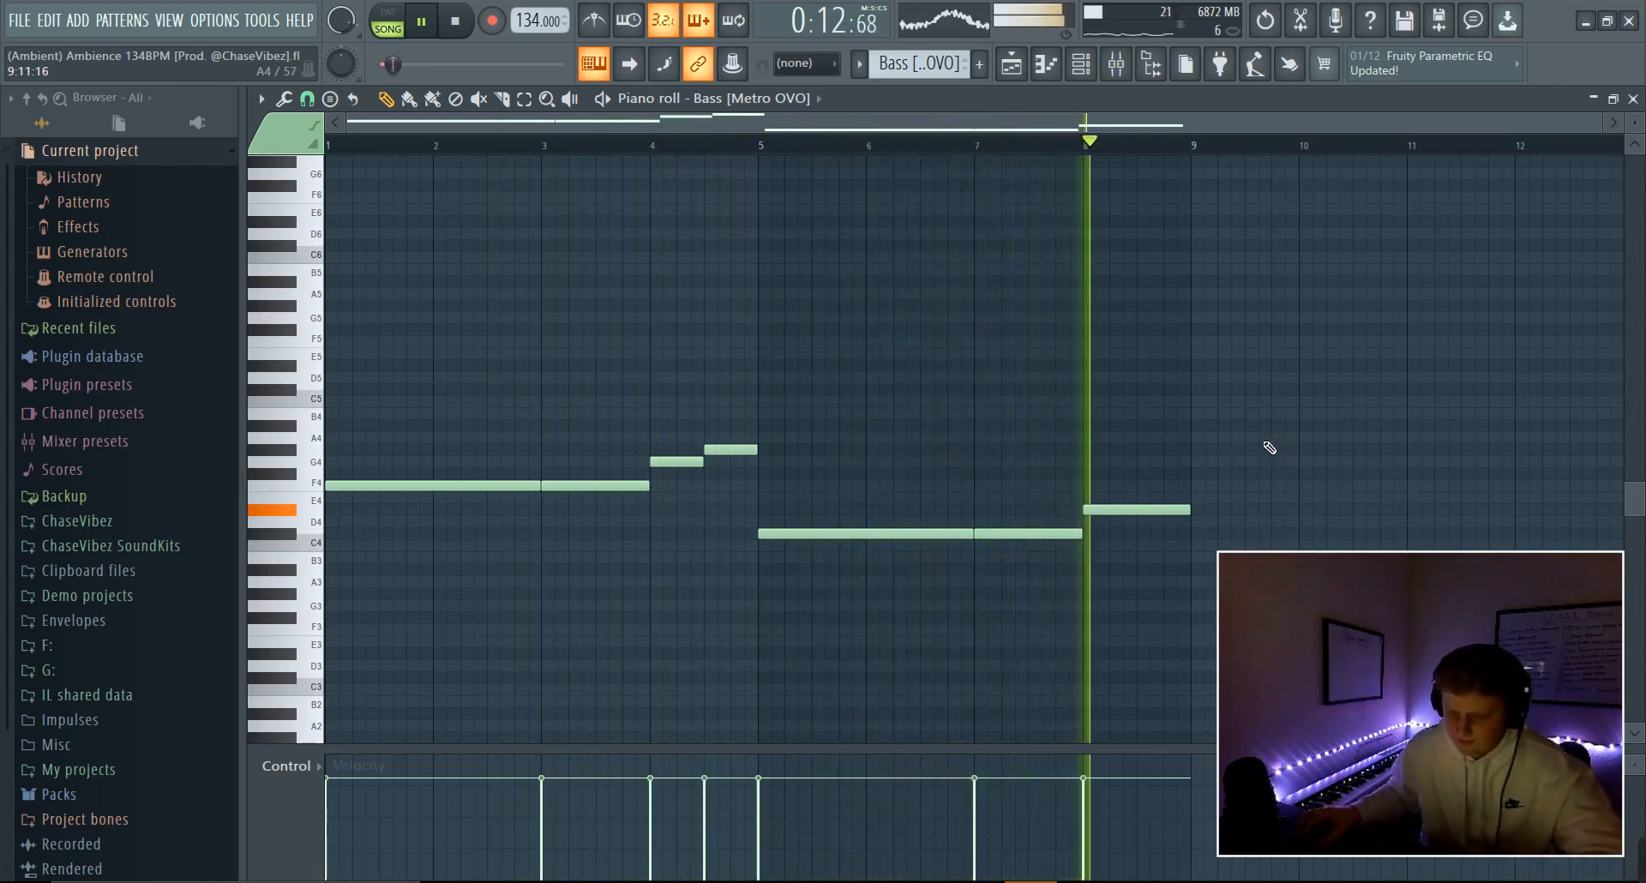
key("space")
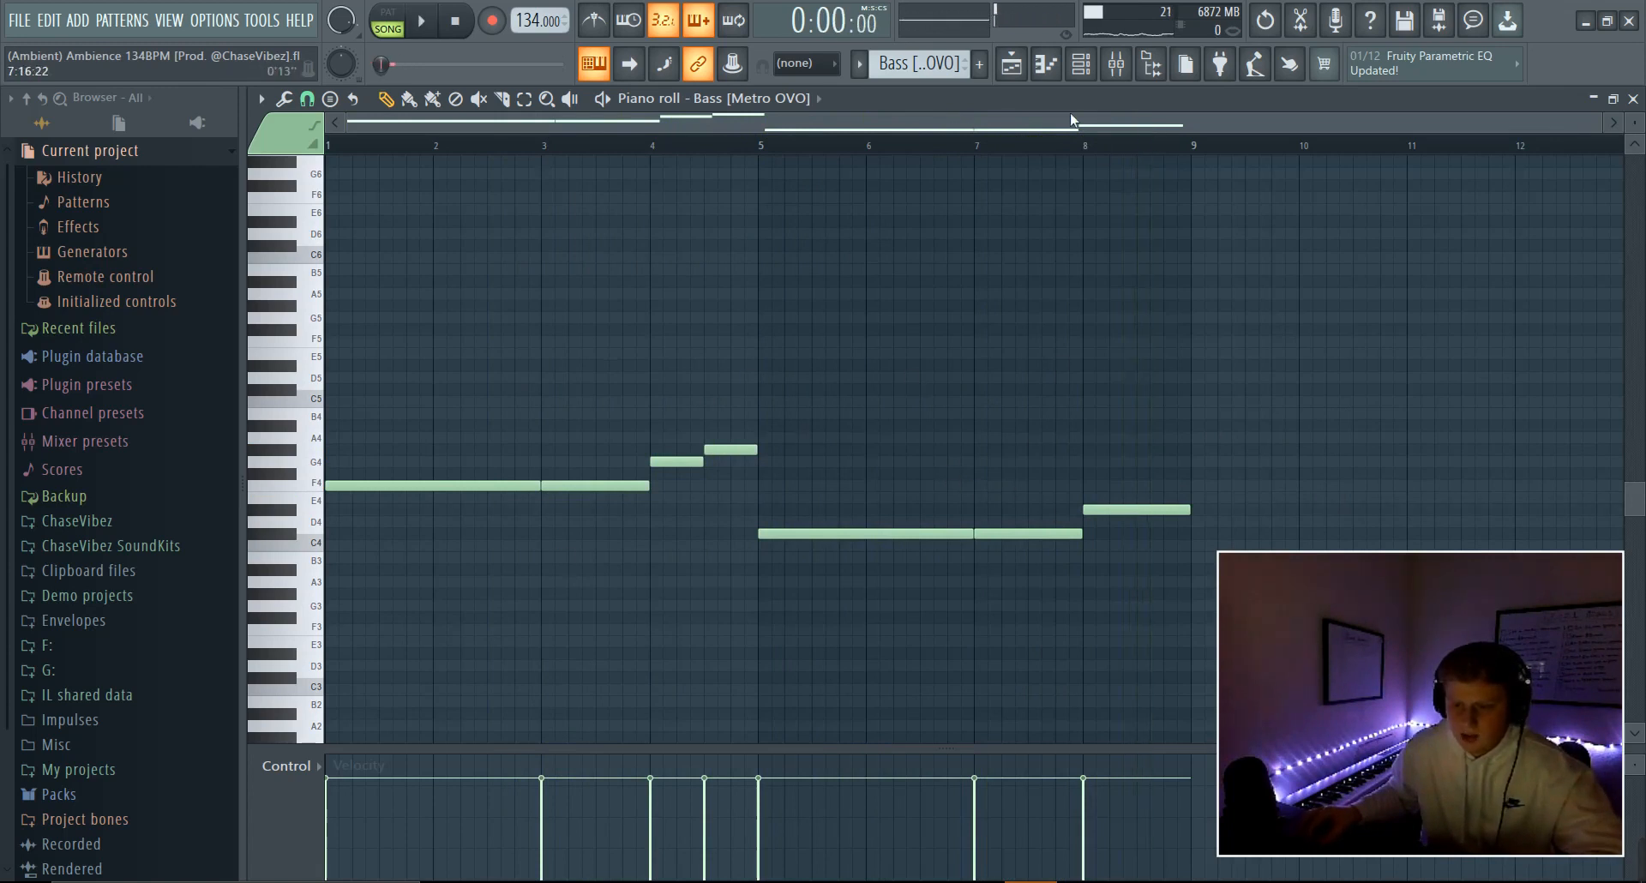
- Select the two short rising notes in bar 4 of the bass pattern and play through that passage
left_click(1081, 64)
left_click(831, 111)
left_click_drag(802, 500, 681, 397)
left_click_drag(760, 490, 685, 407)
right_click(724, 300)
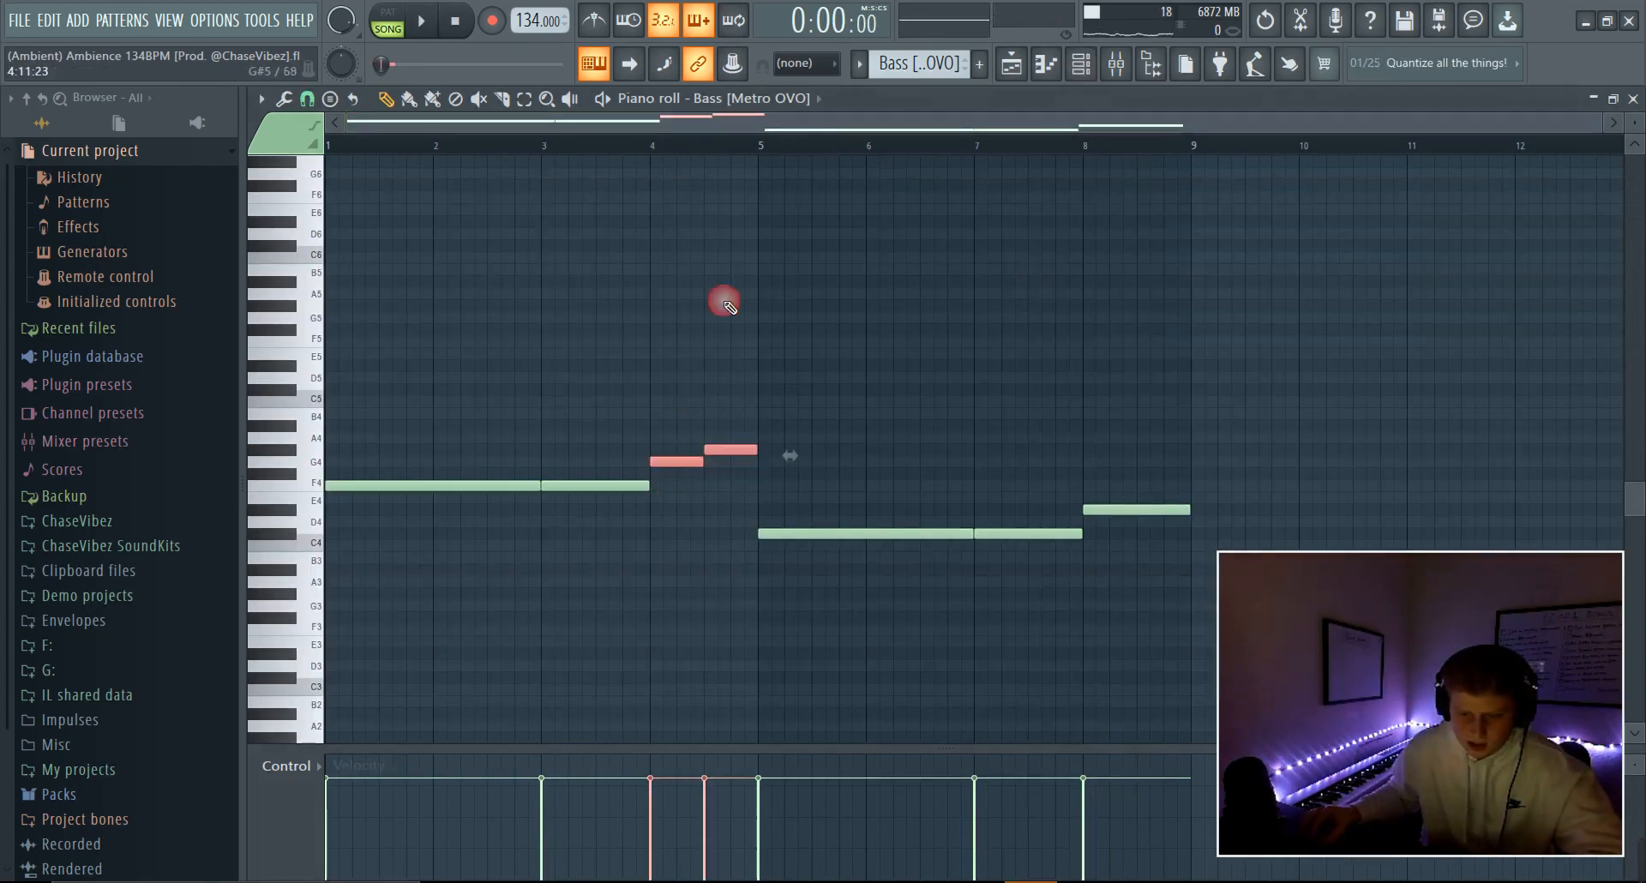
left_click(627, 149)
key("space")
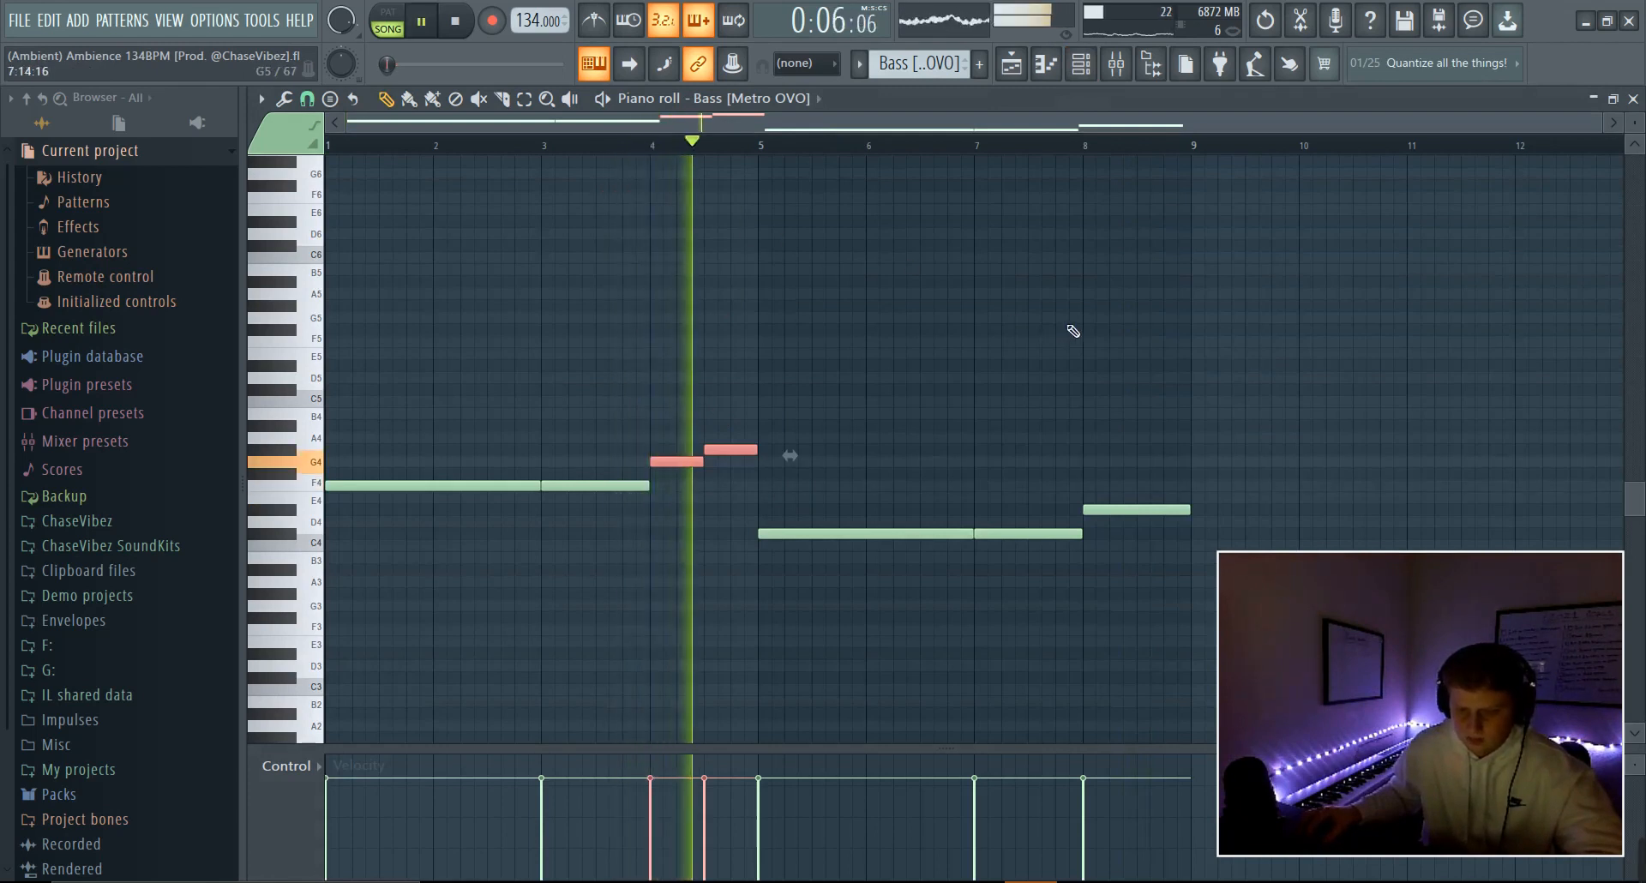
key("space")
- Unmute the Omnisphere on track 2 of the playlist and open its pattern in the piano roll
key("F5")
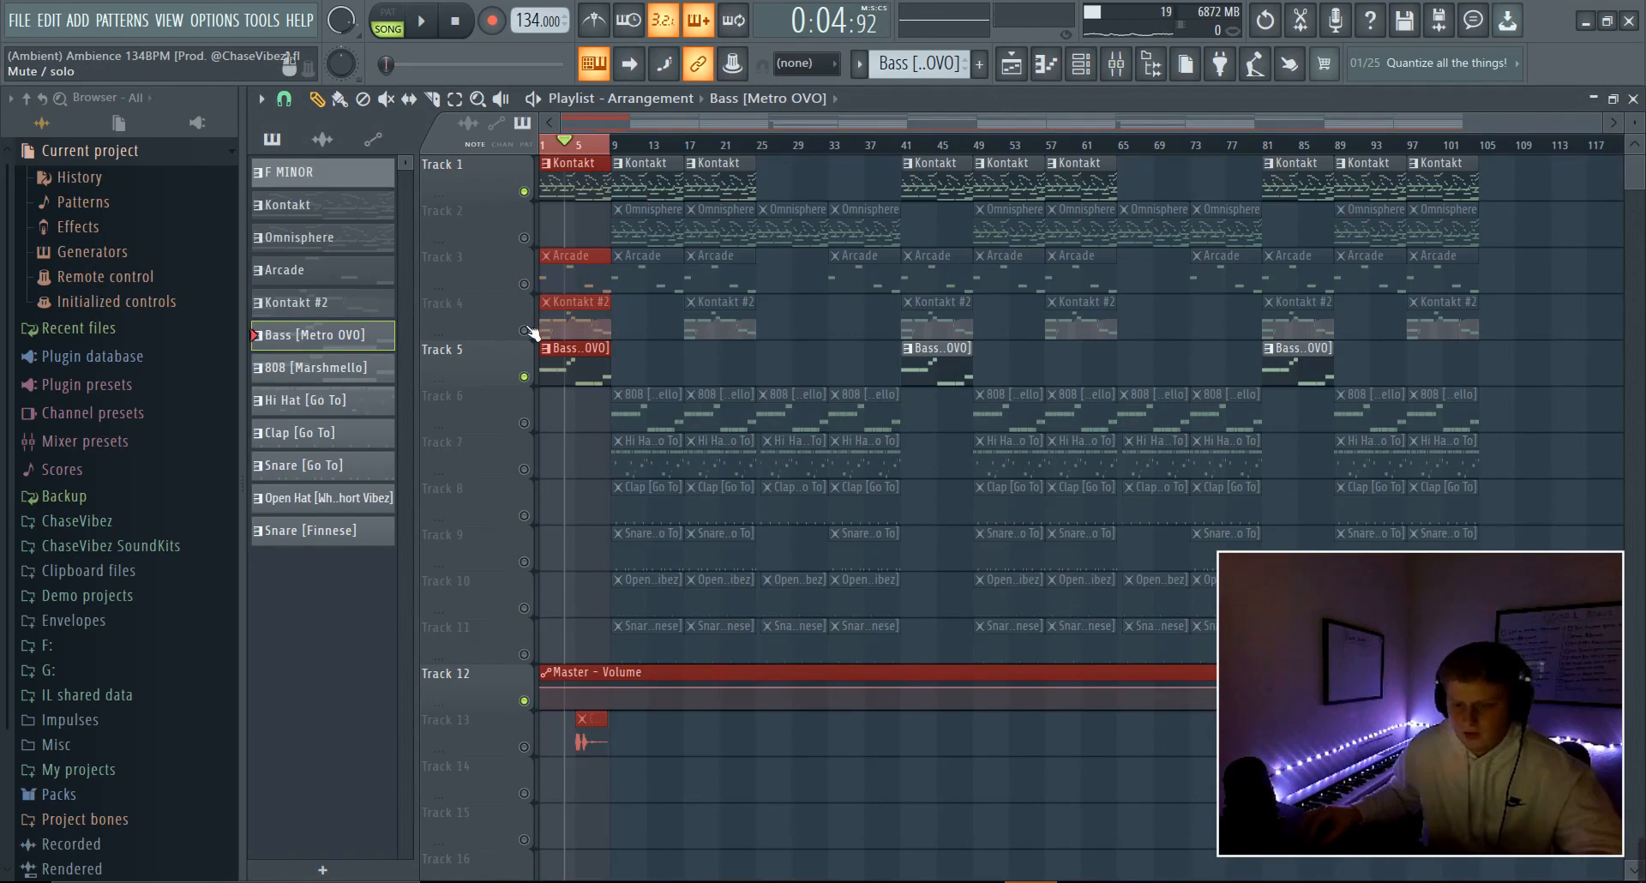
left_click(651, 225)
left_click(524, 238)
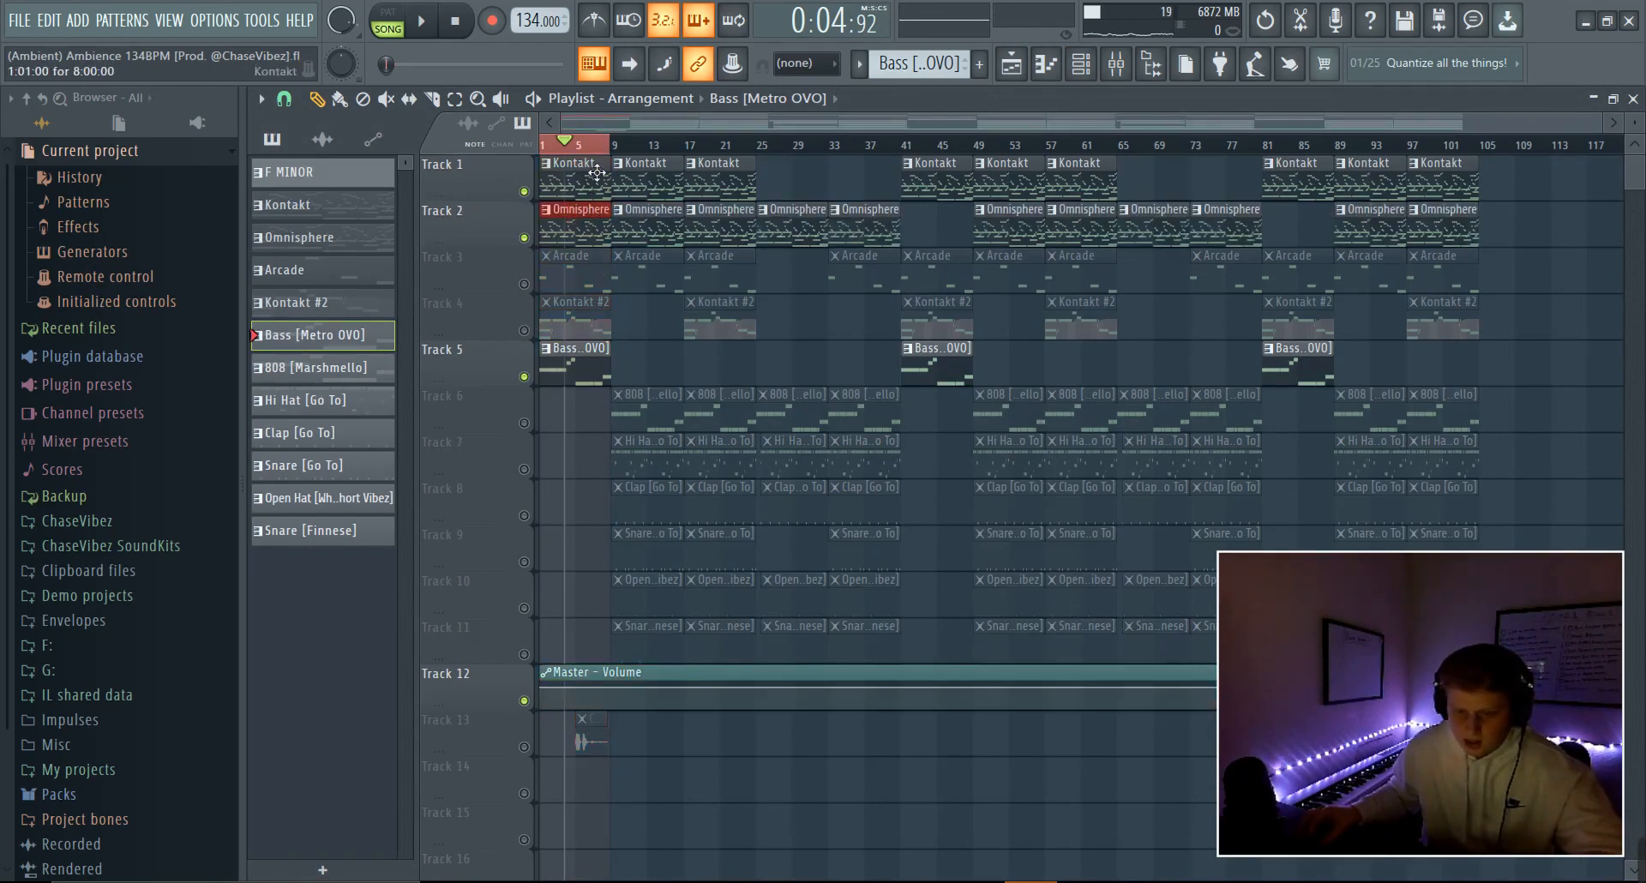
double_click(619, 234)
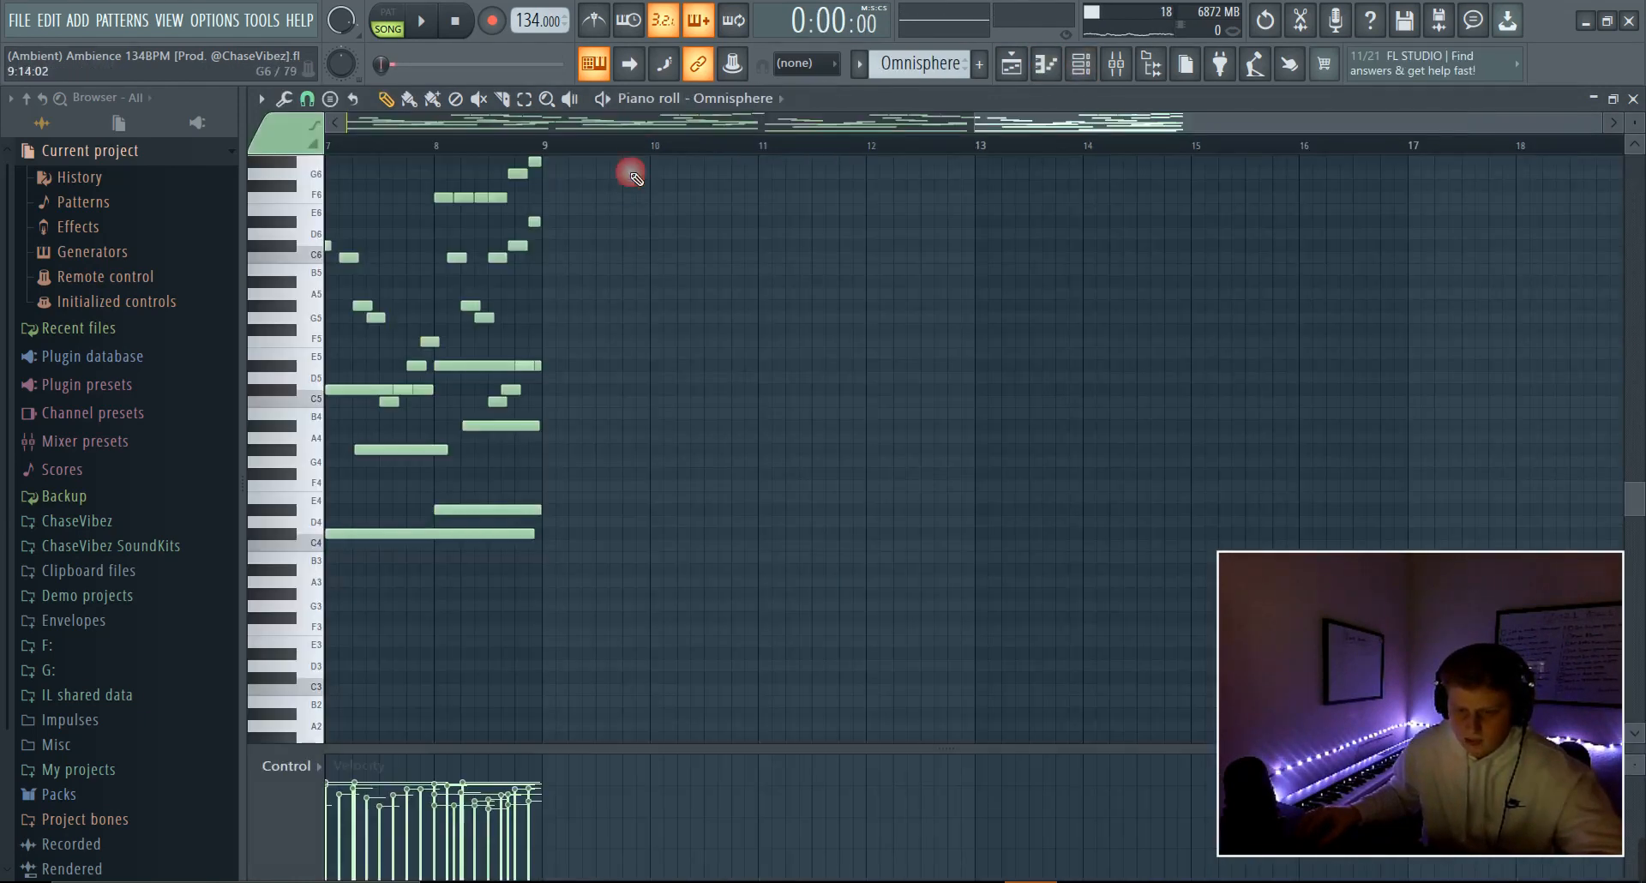
- Open the Omnisphere instrument from the channel rack to review its PAD - Just A Dream patch, and return to the playlist
key("F6")
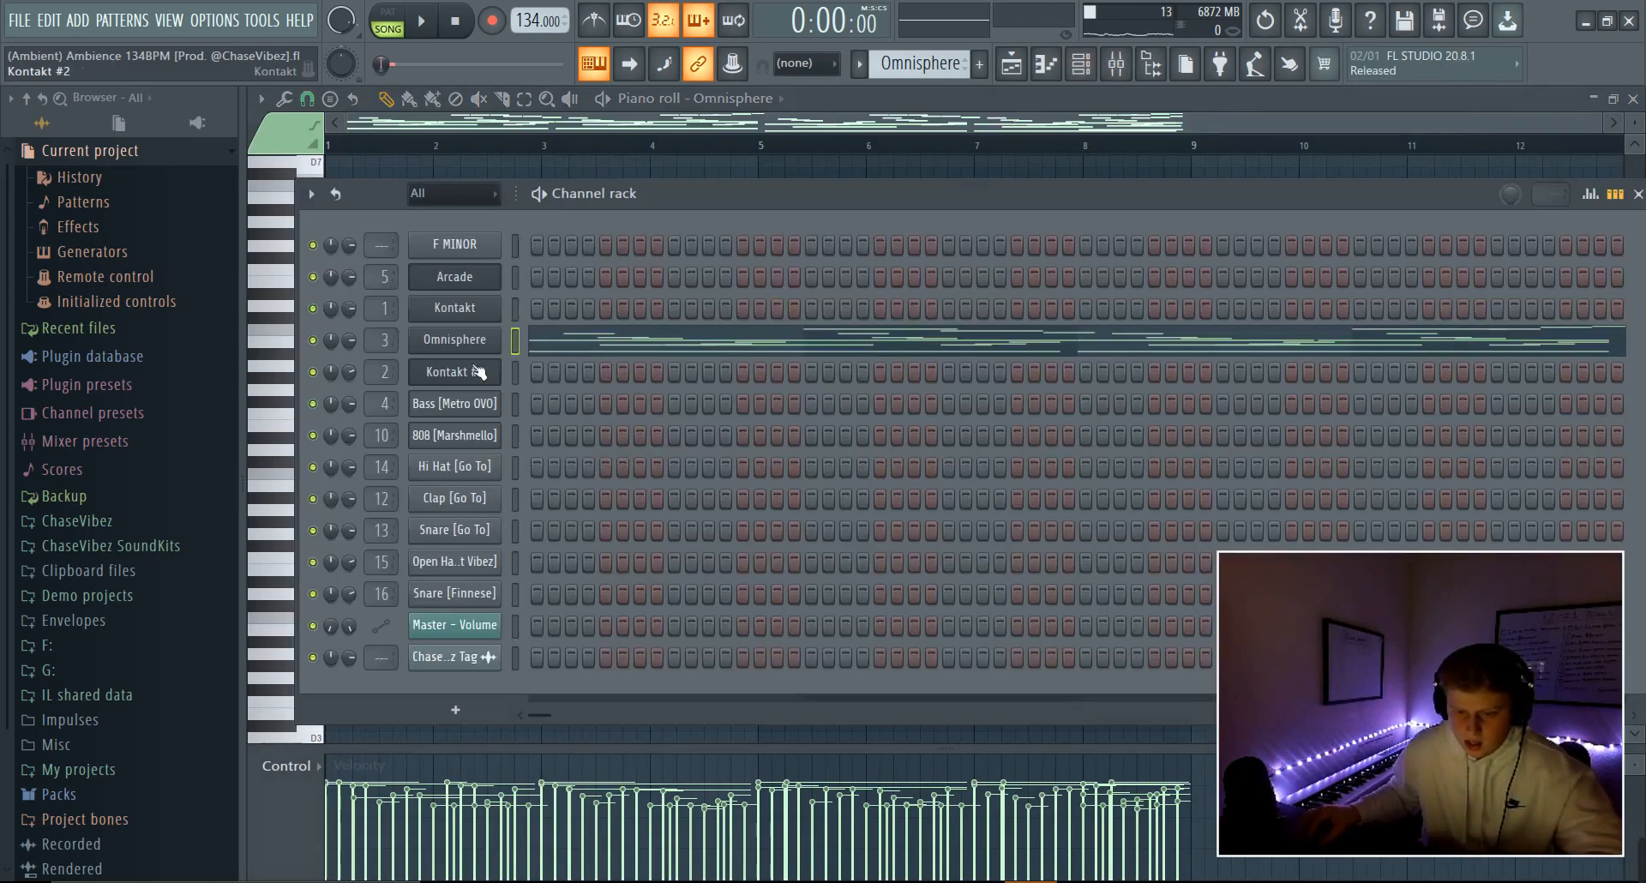
left_click(485, 341)
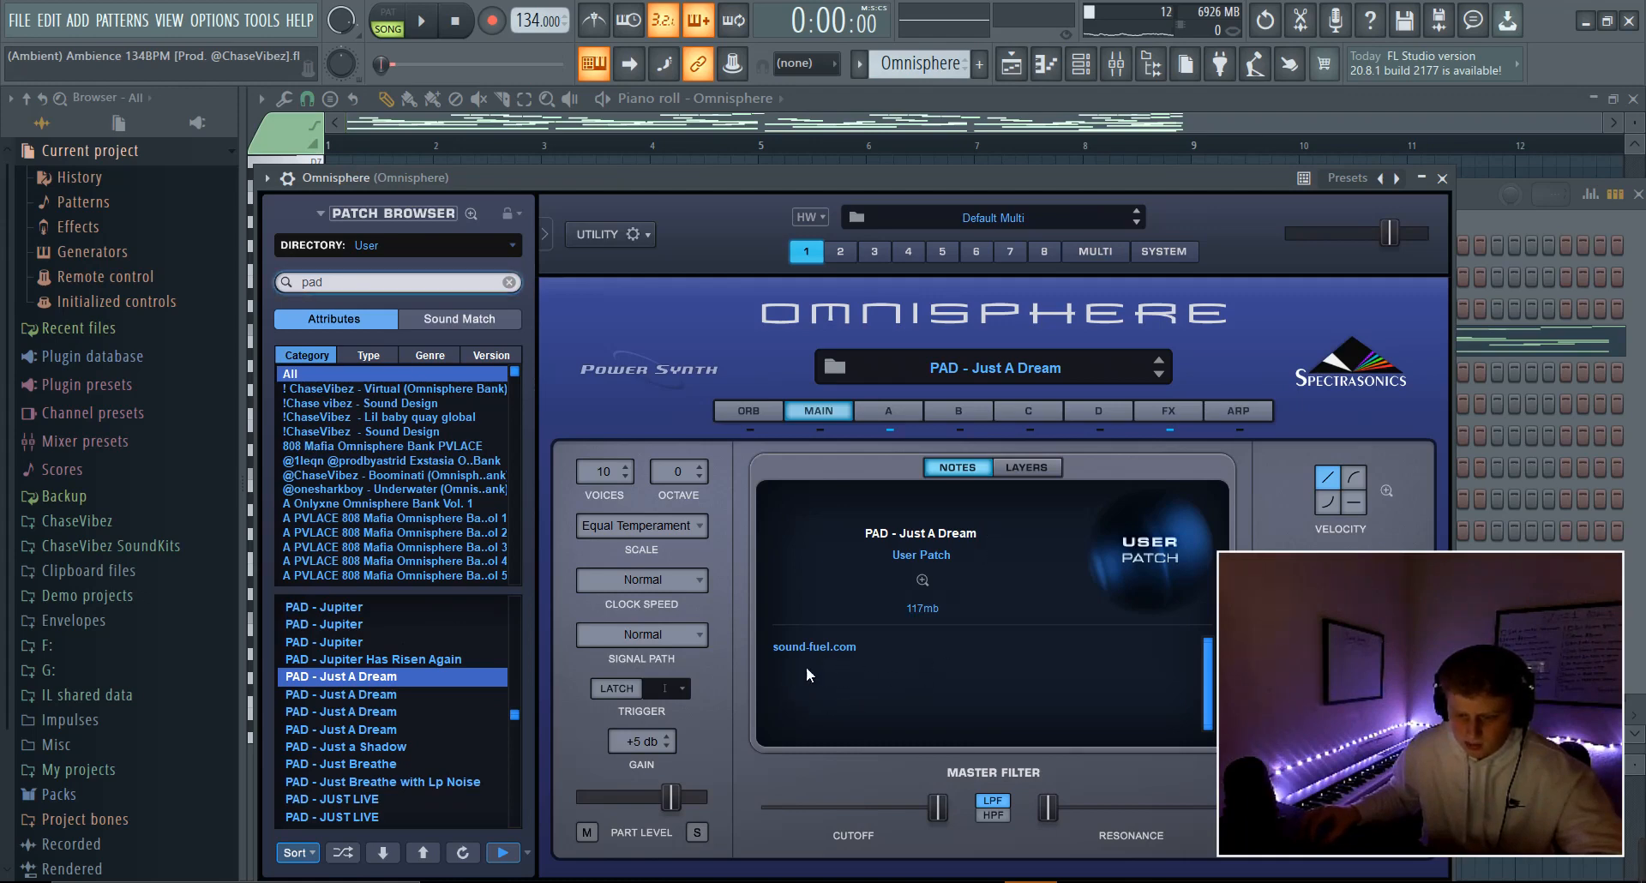
left_click(1018, 68)
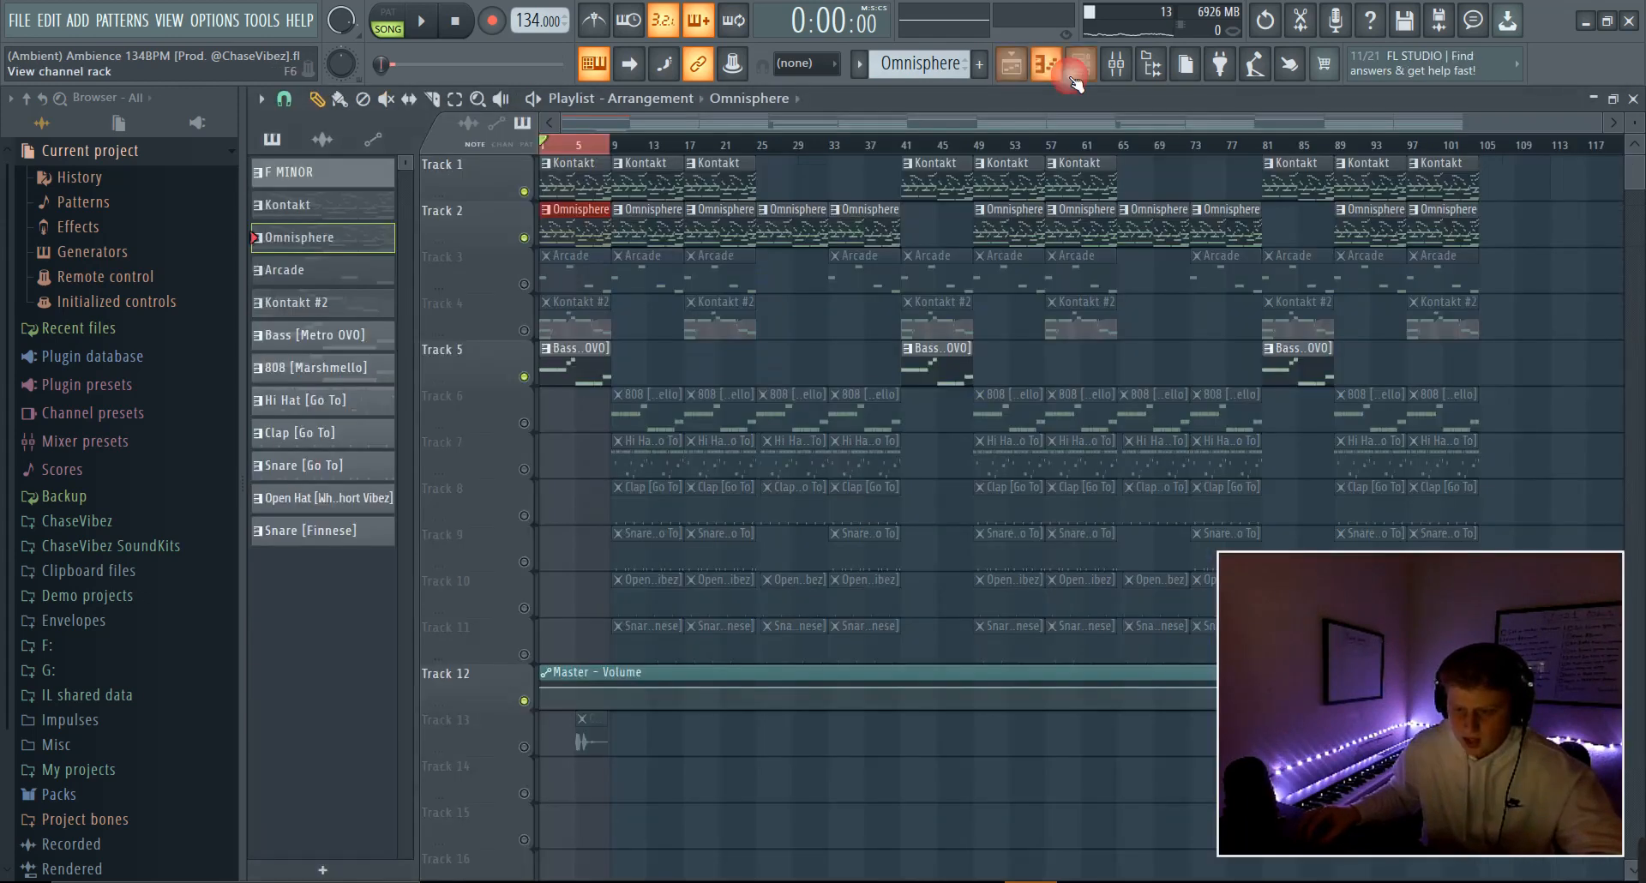
- Check the effects on the Omnisphere mixer insert and play the Omnisphere melody in the piano roll
left_click(1082, 68)
left_click(1116, 69)
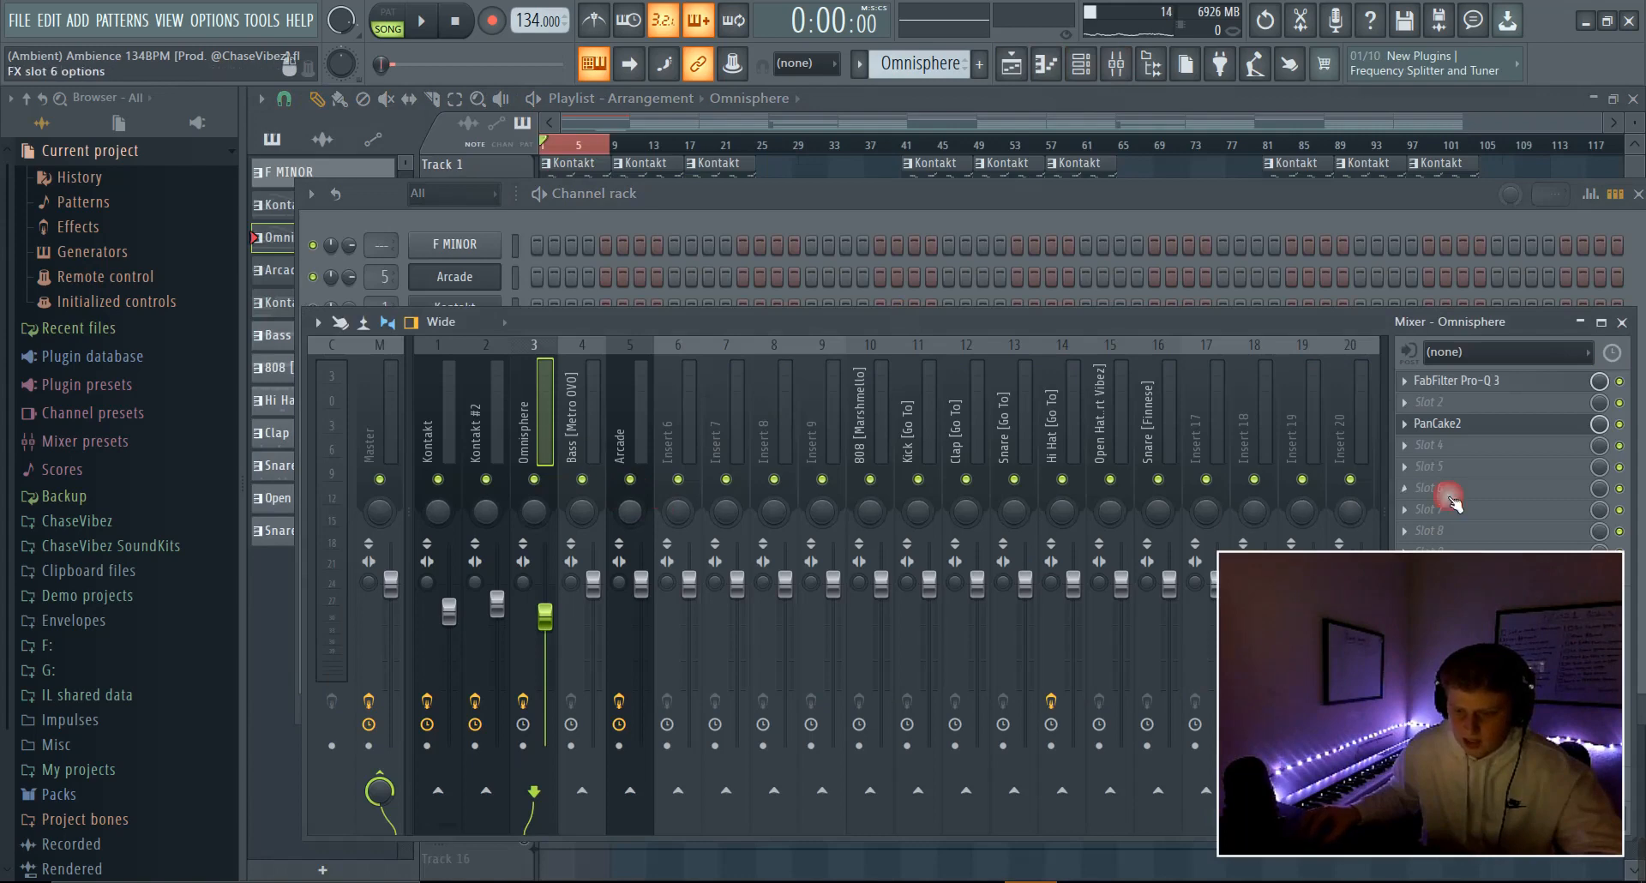
left_click(639, 107)
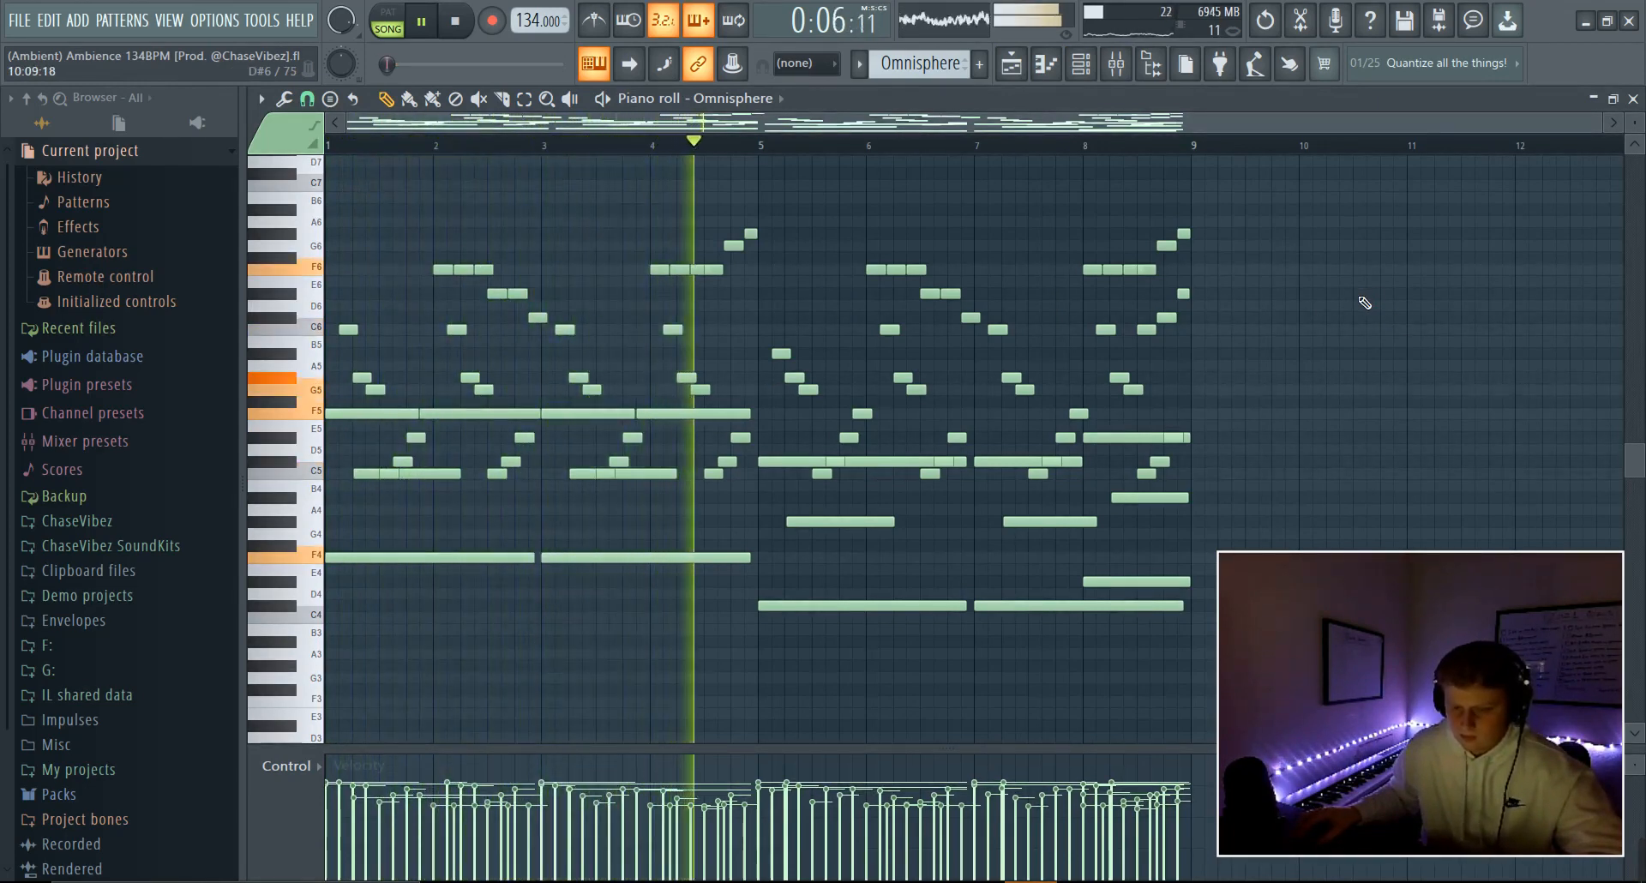
left_click(1151, 65)
key("space")
- Review the low and high cuts in FabFilter Pro-Q 3 and the panning curve in PanCake2 on the Omnisphere insert
left_click(1504, 381)
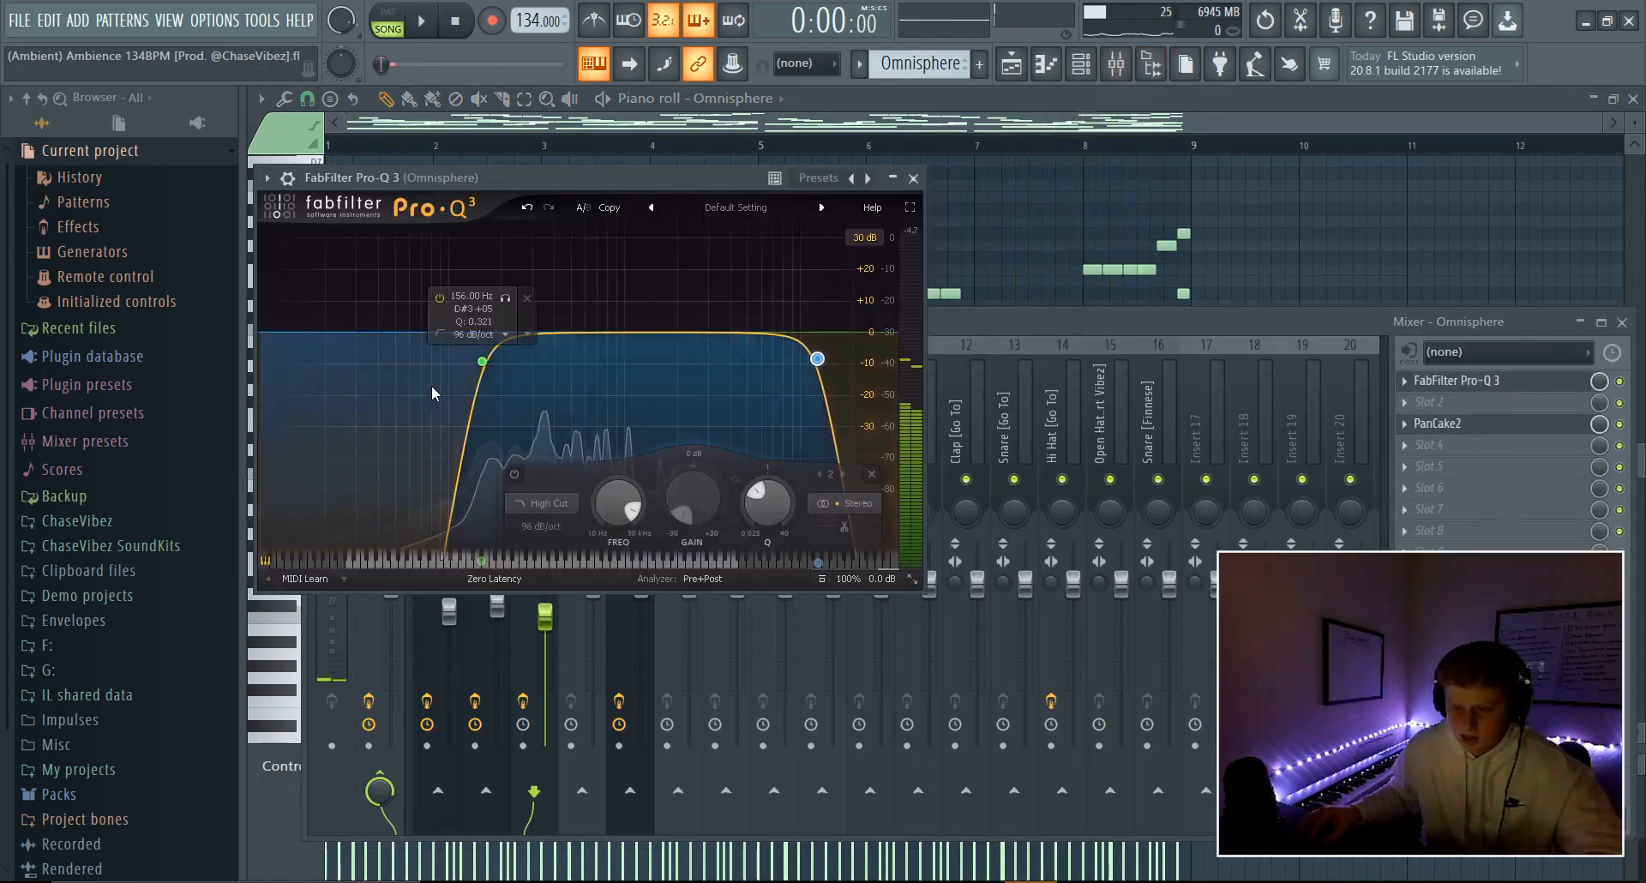
left_click(1493, 430)
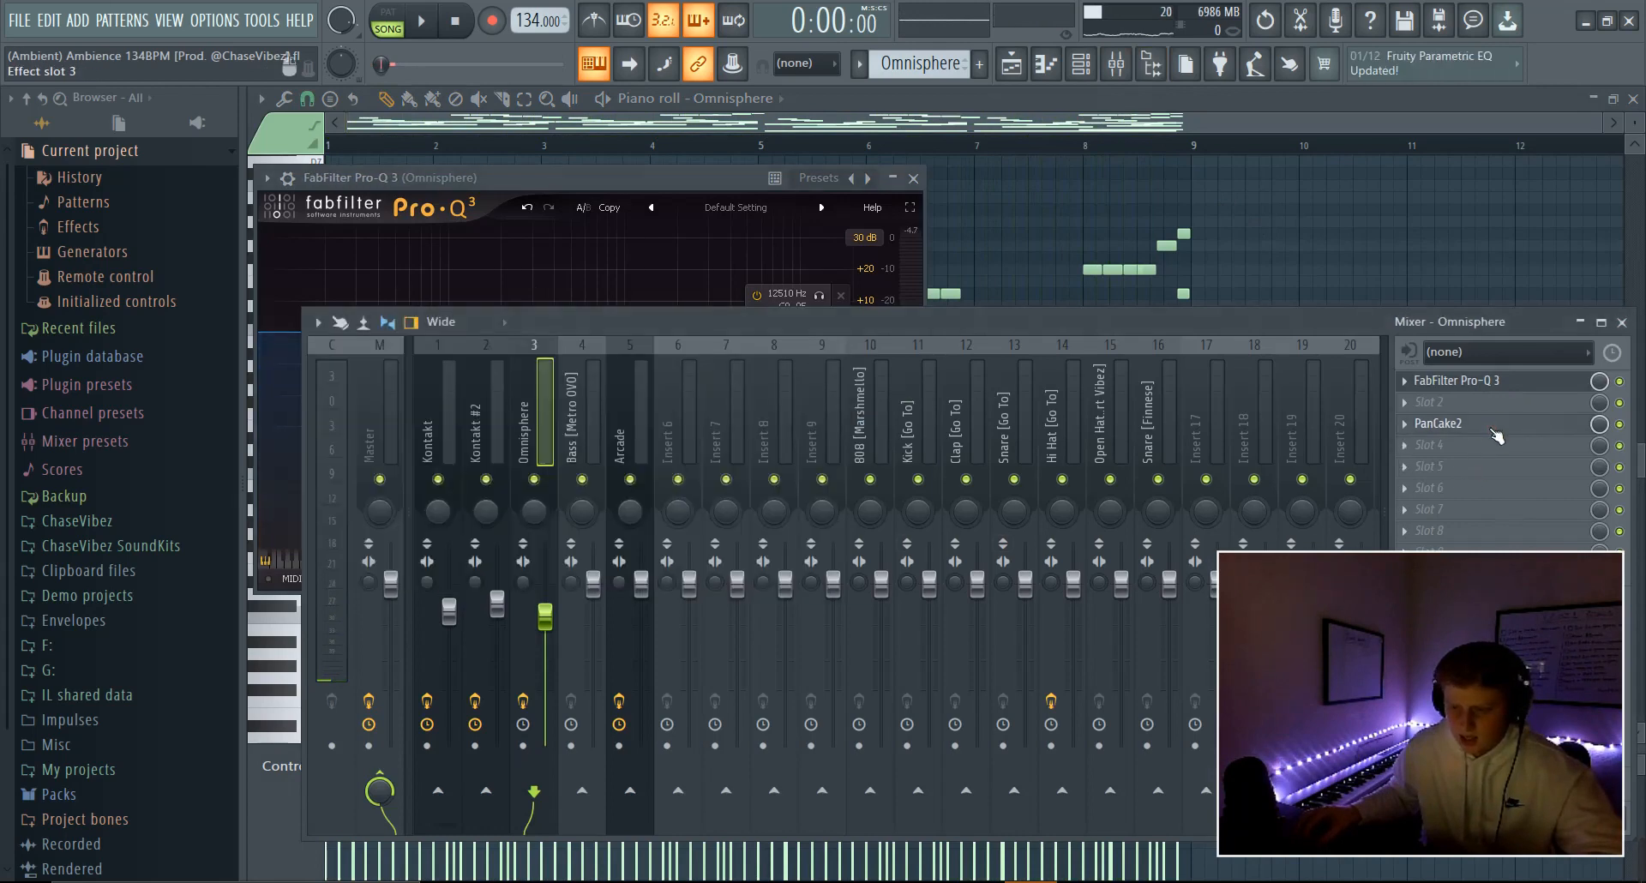
left_click(1493, 428)
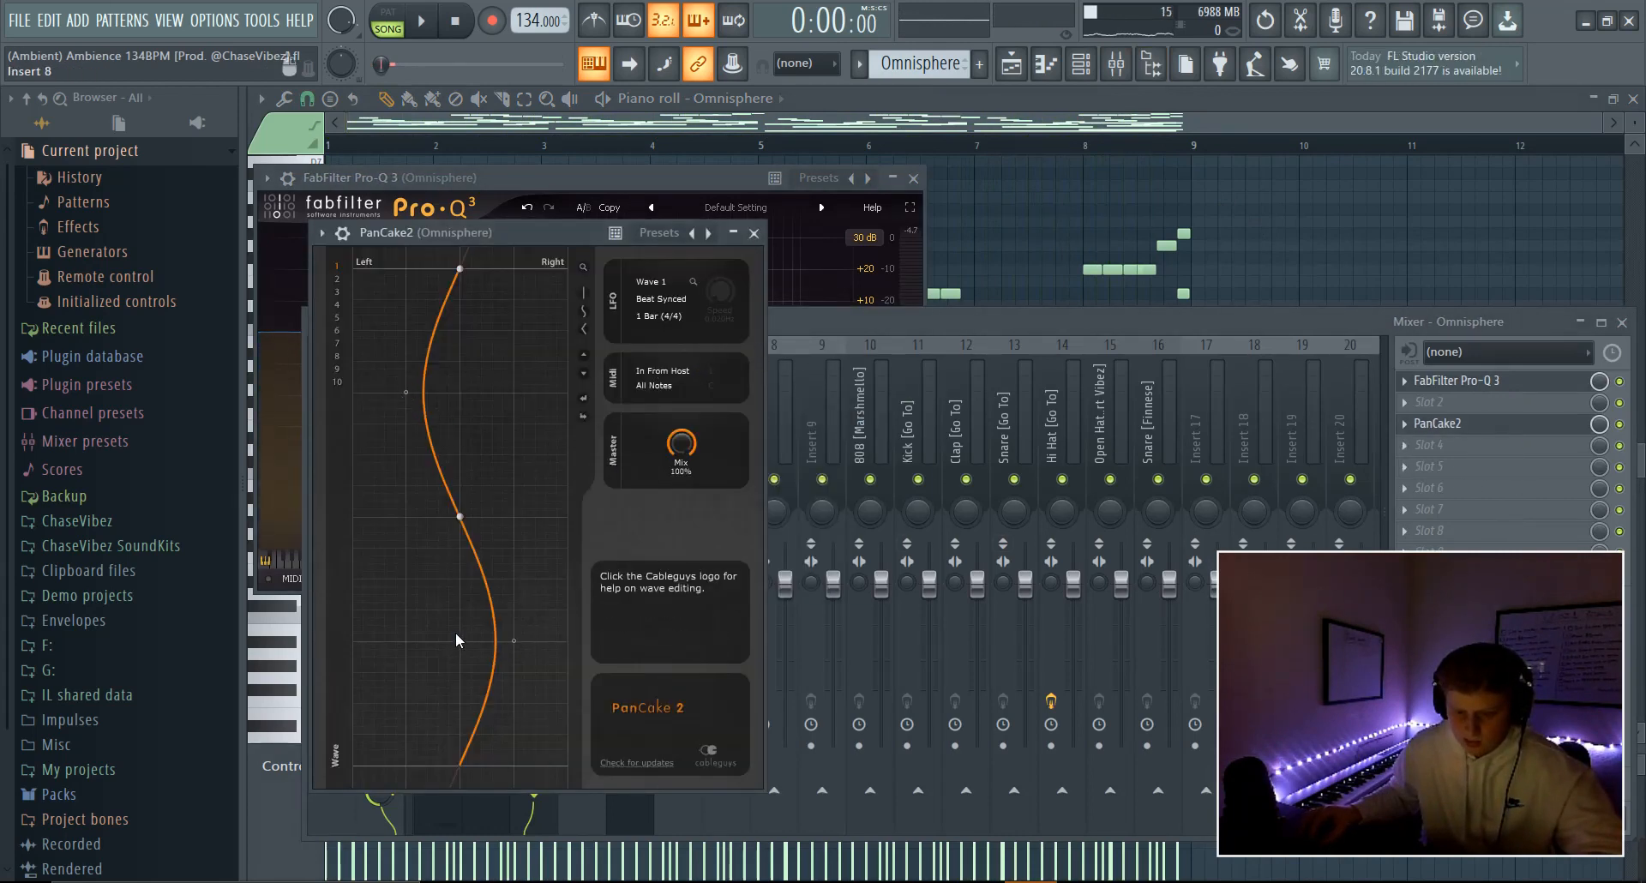
left_click_drag(596, 232, 650, 217)
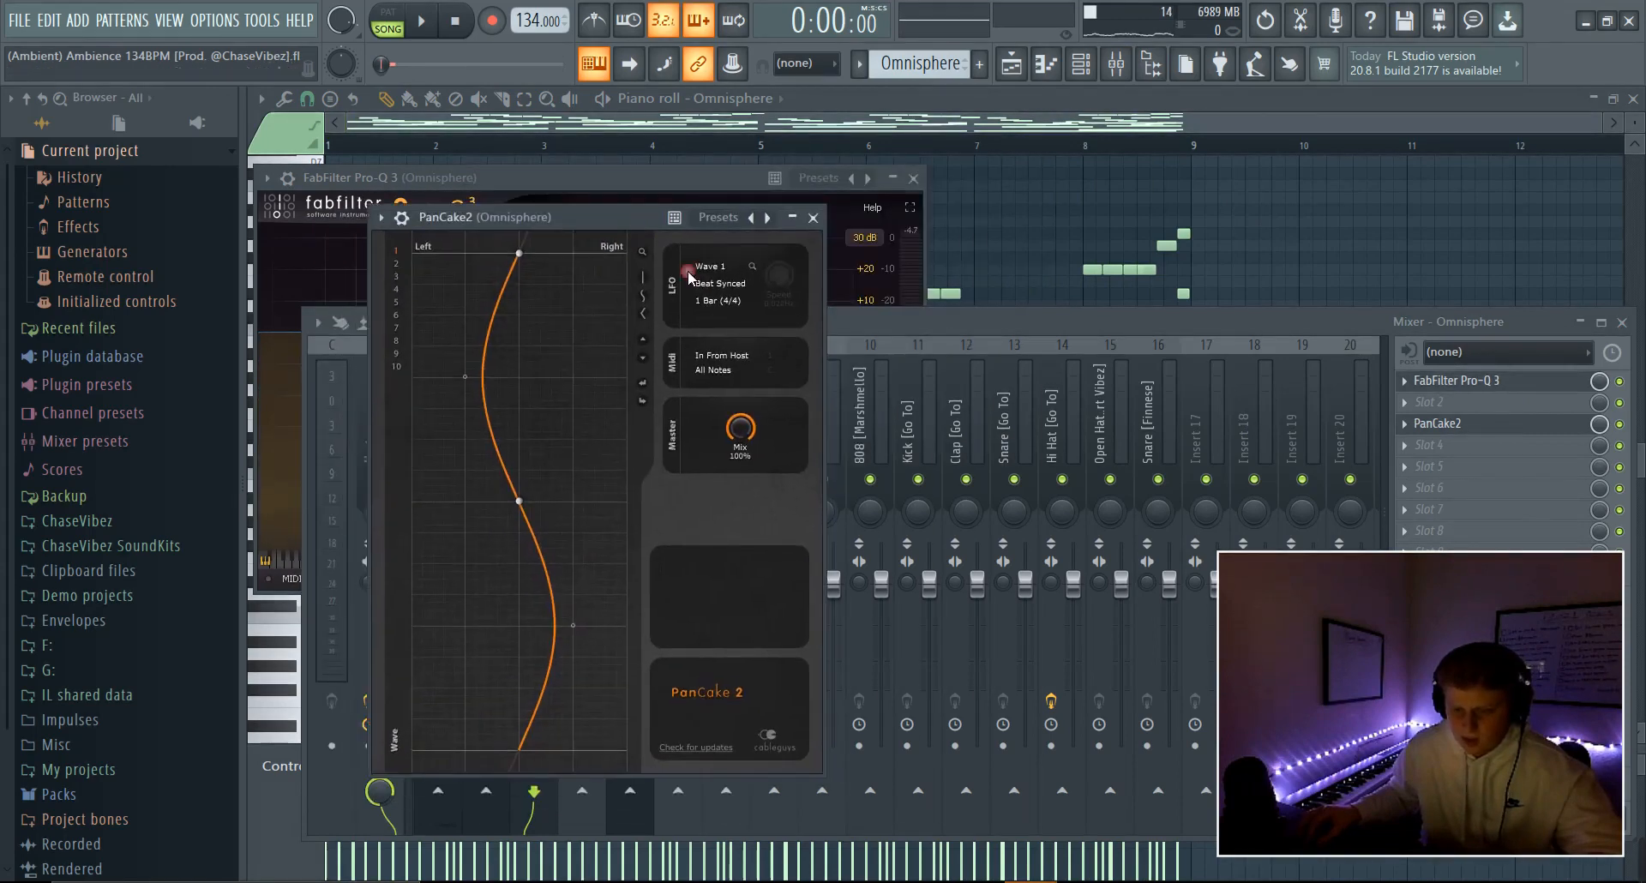
- Set the PanCake2 LFO rate to 1/64 and play the melody to demonstrate the fast panning
left_click(719, 305)
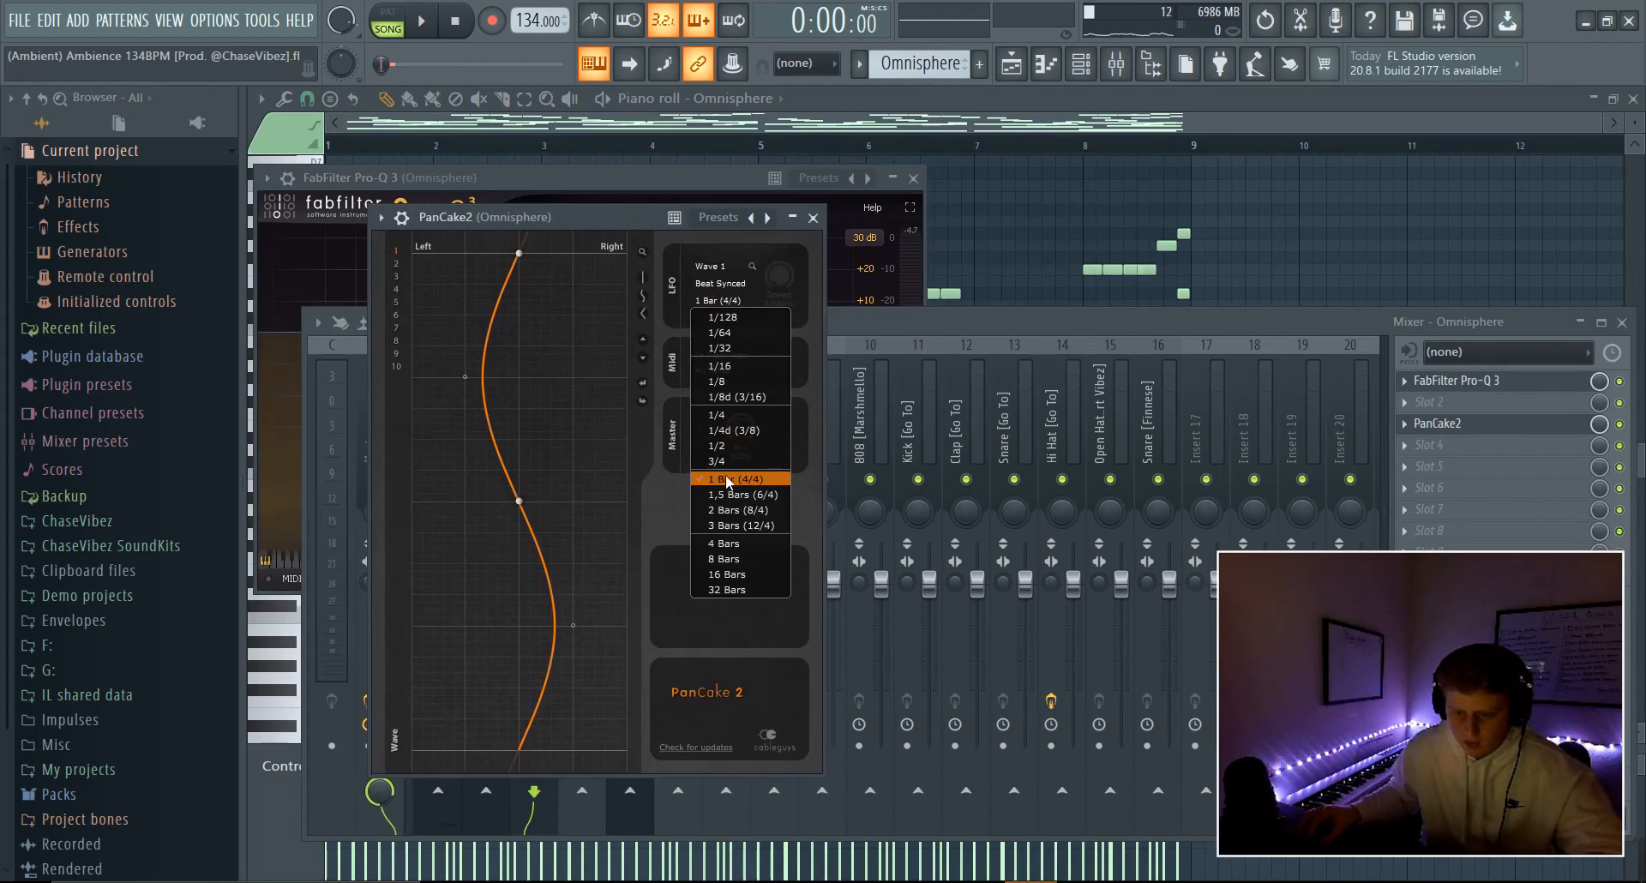
left_click(708, 260)
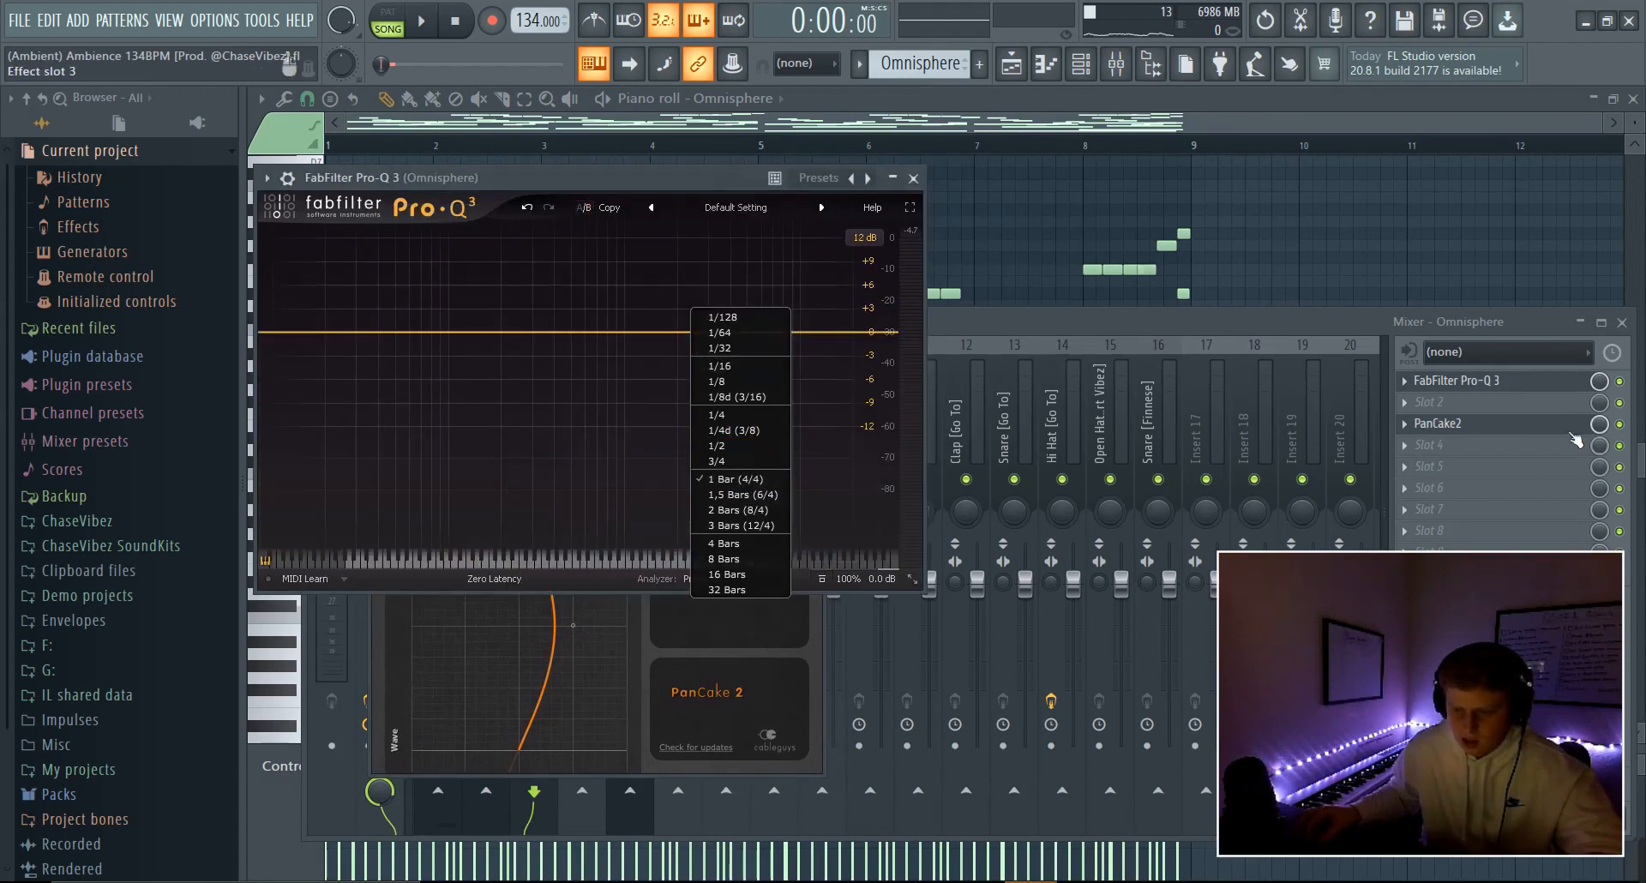
left_click(1509, 424)
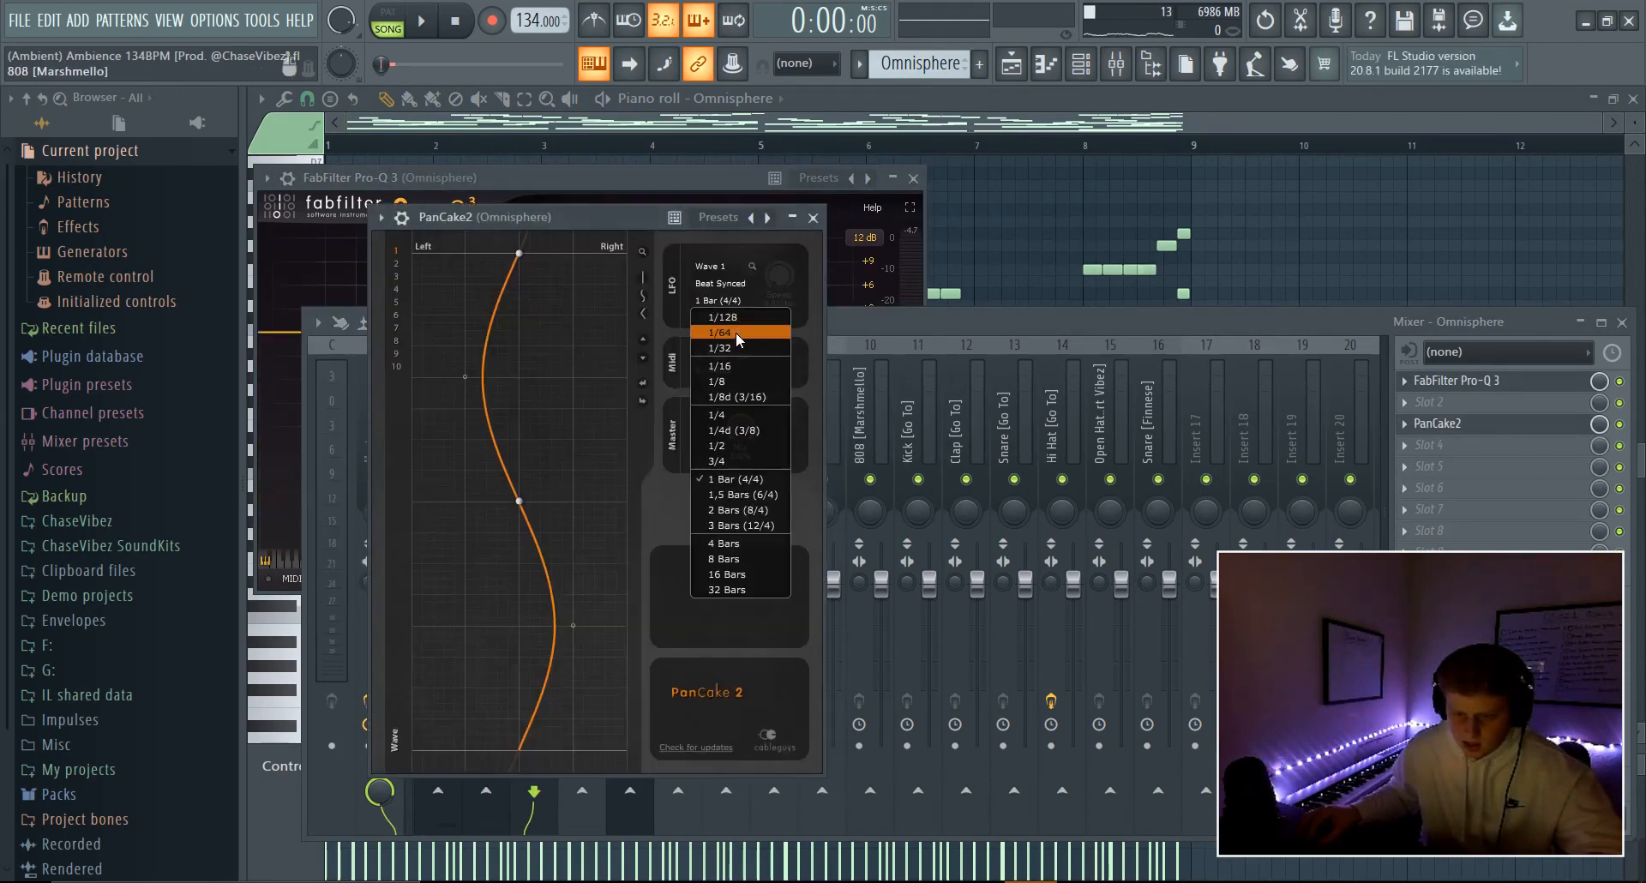
left_click(737, 337)
key("space")
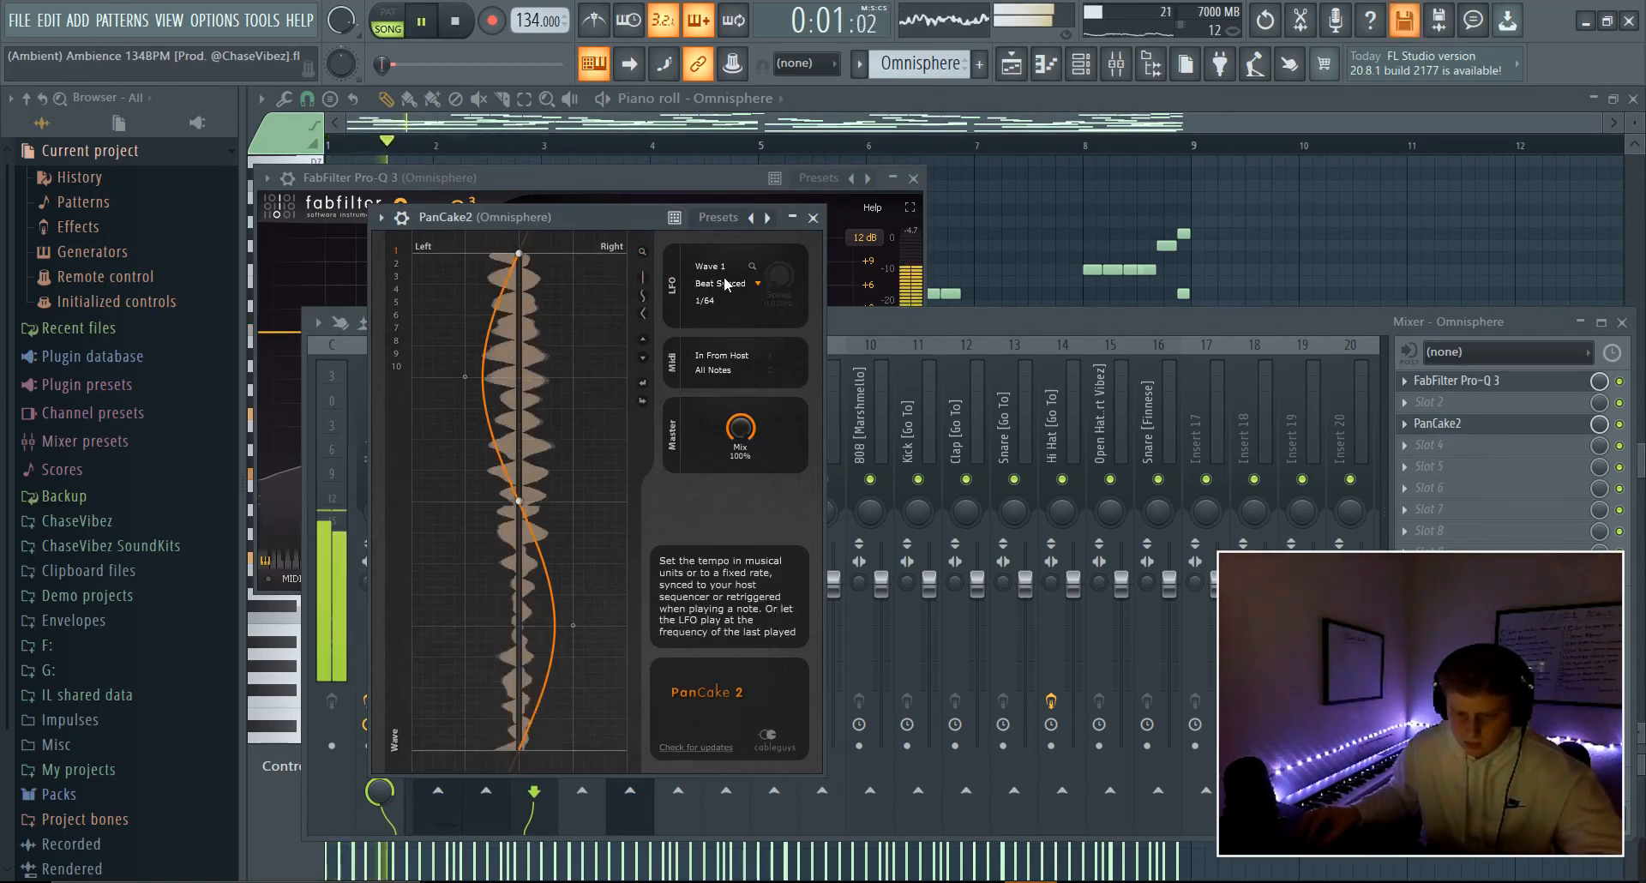
key("space")
- Set the PanCake2 LFO rate to 1 Bar (4/4), play the melody with it and close the PanCake2 window
left_click(708, 300)
left_click(733, 481)
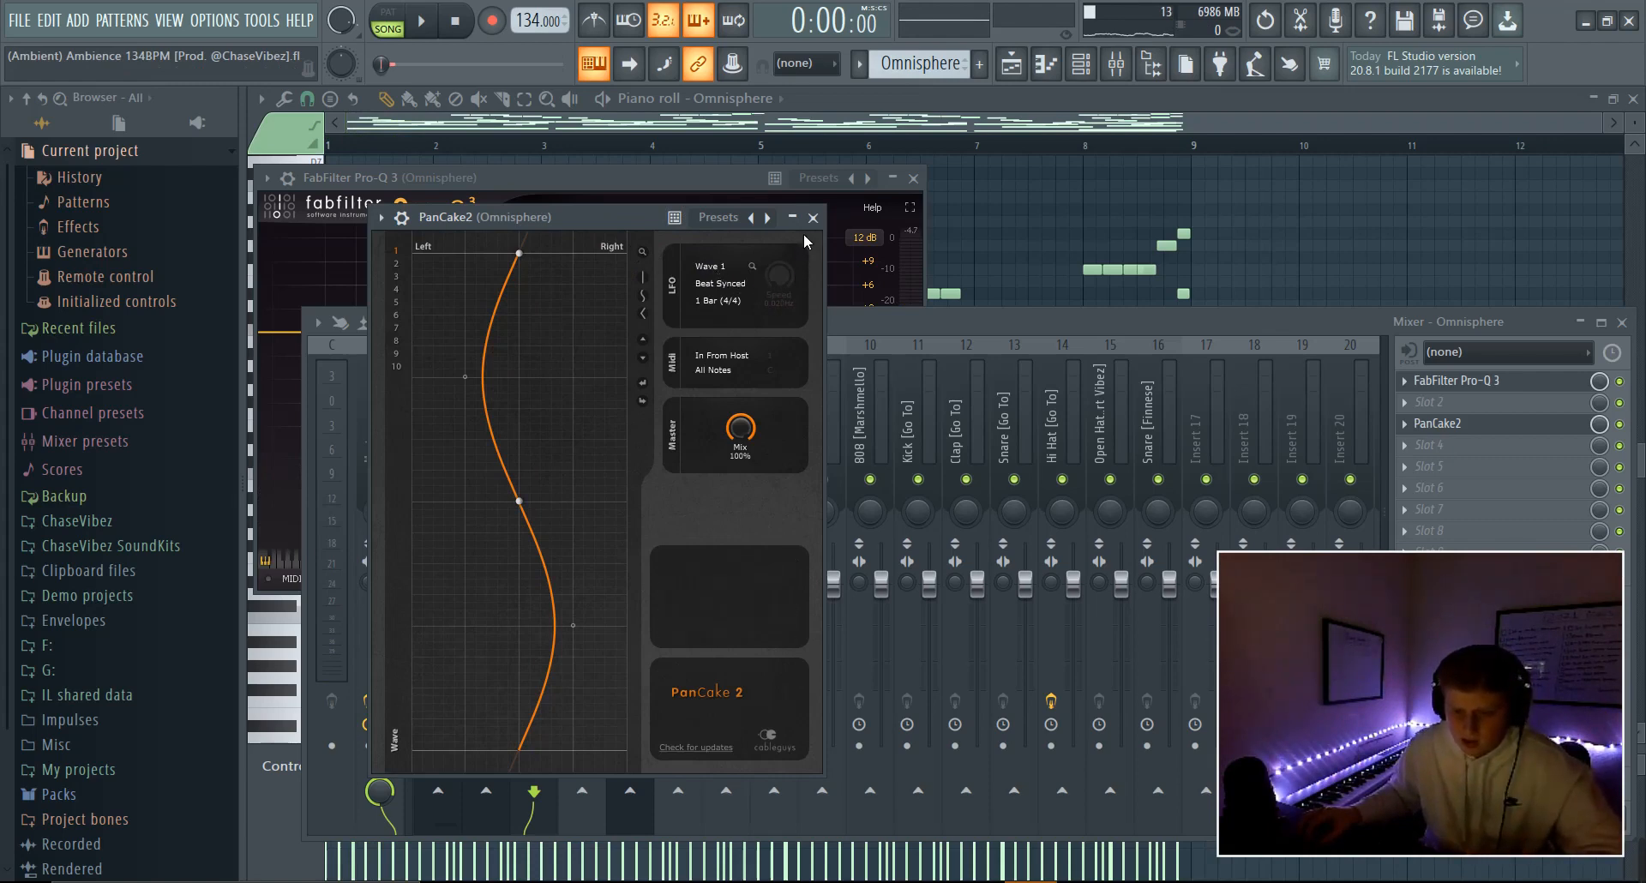
key("space")
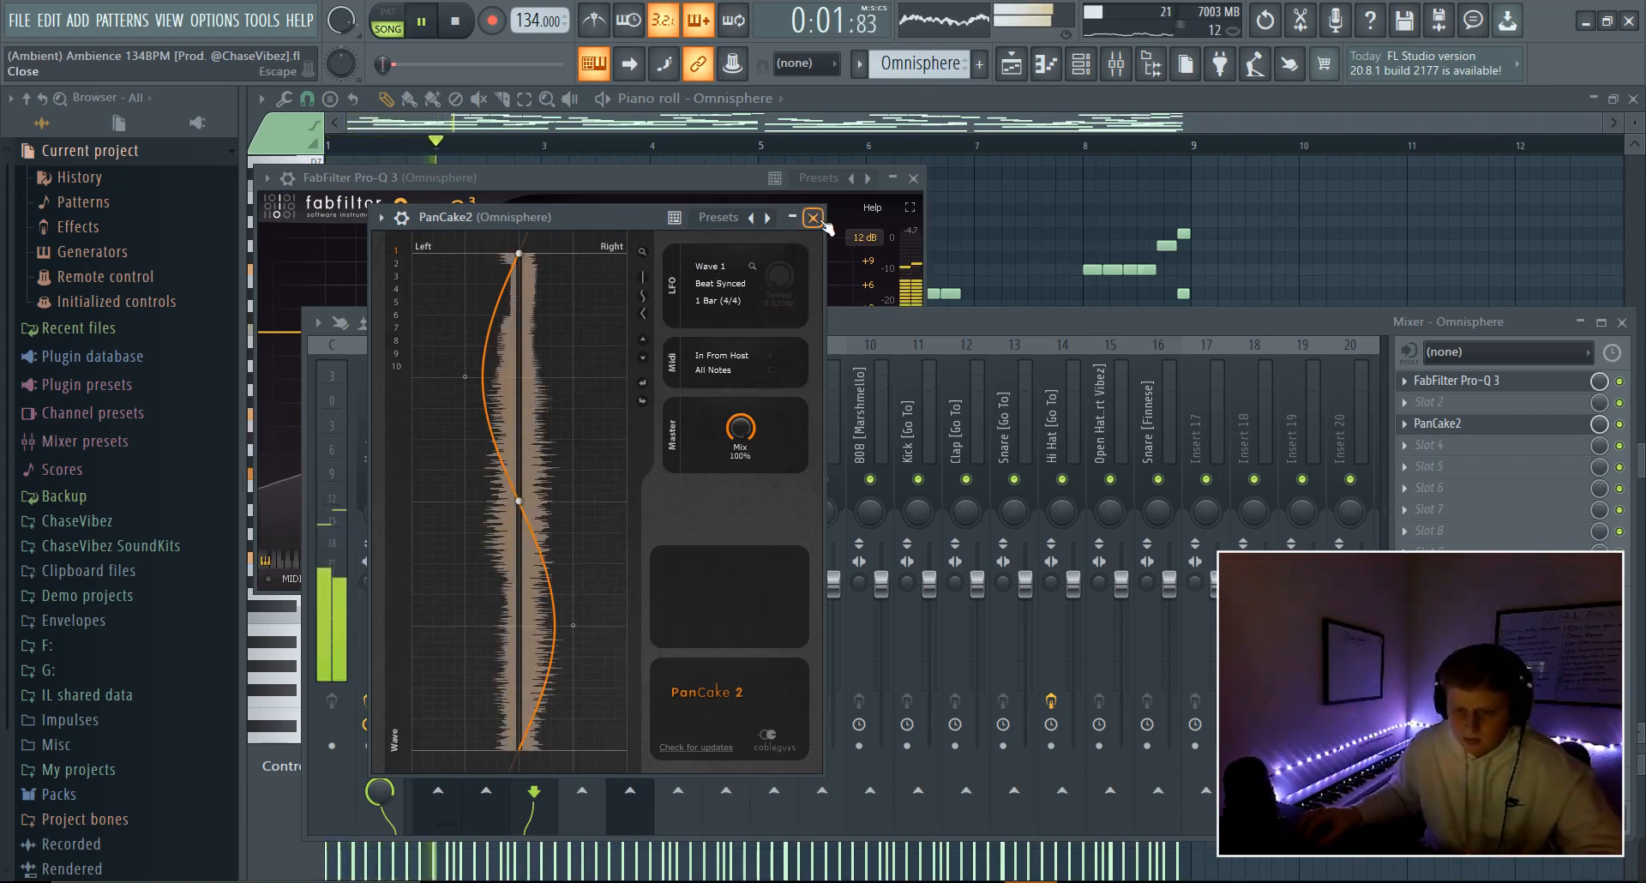
left_click(814, 218)
key("space")
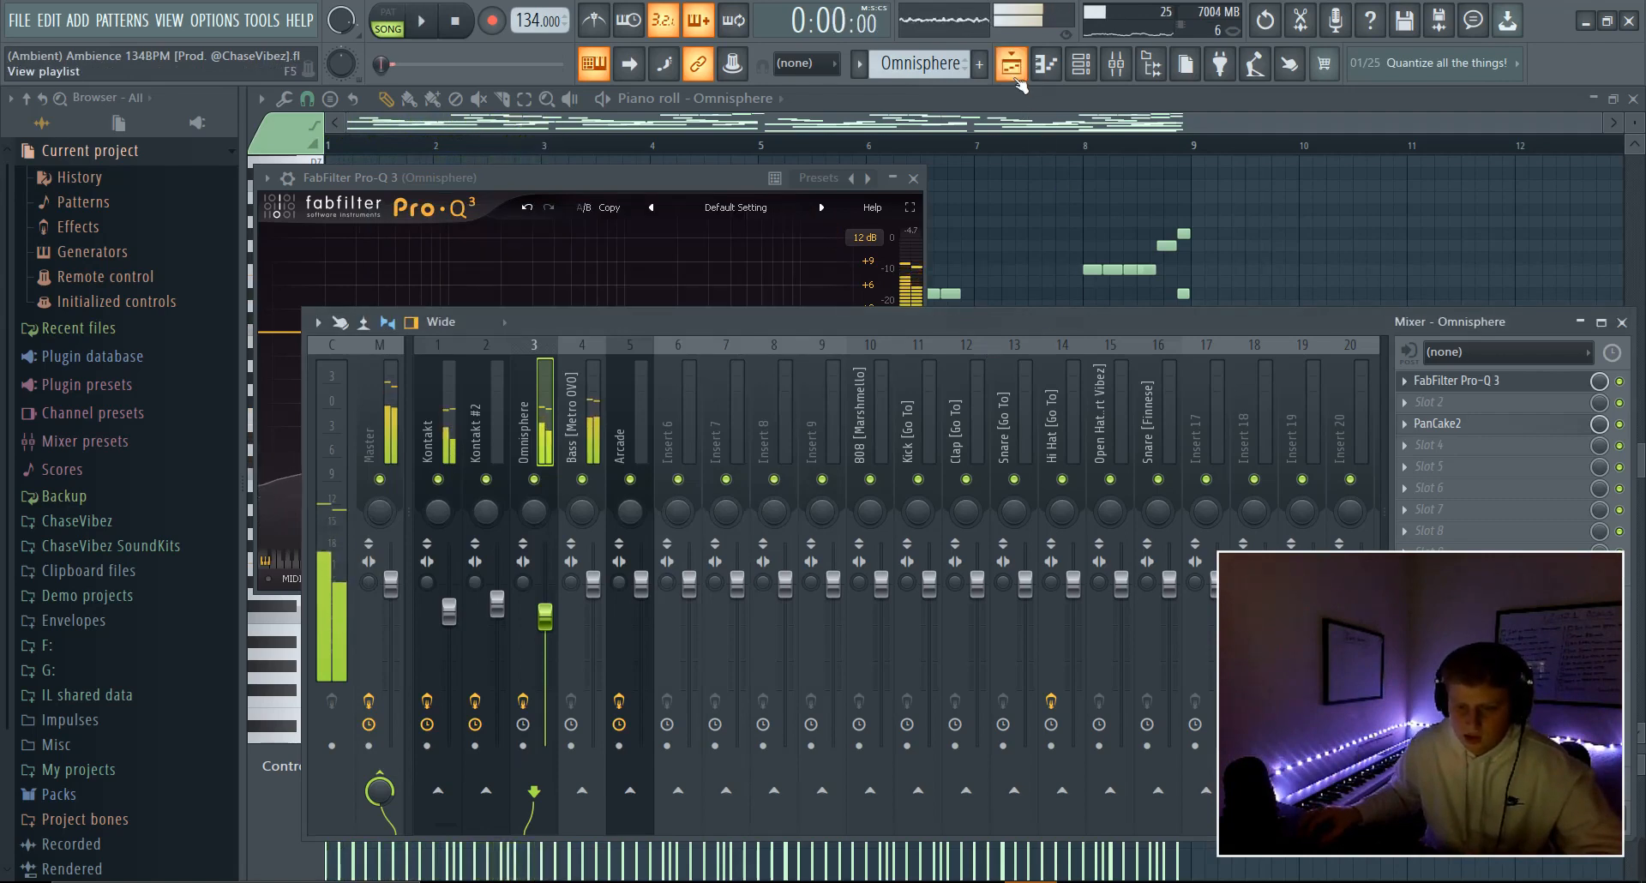
- Unmute the Arcade on track 3 of the playlist and play its pattern in the piano roll
left_click(1018, 80)
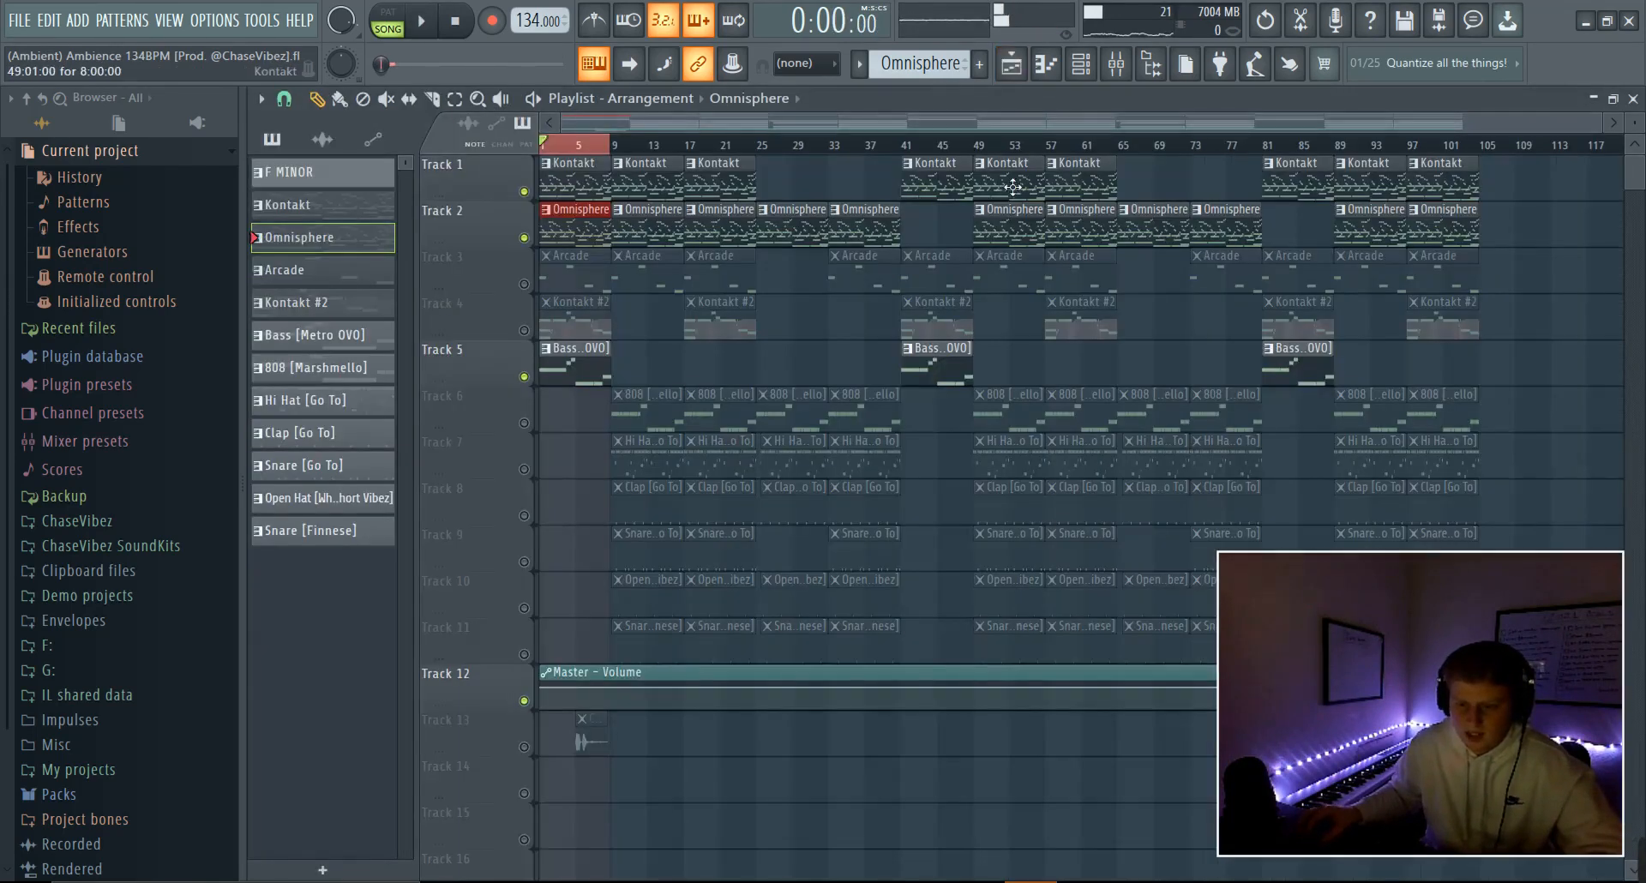
left_click(524, 284)
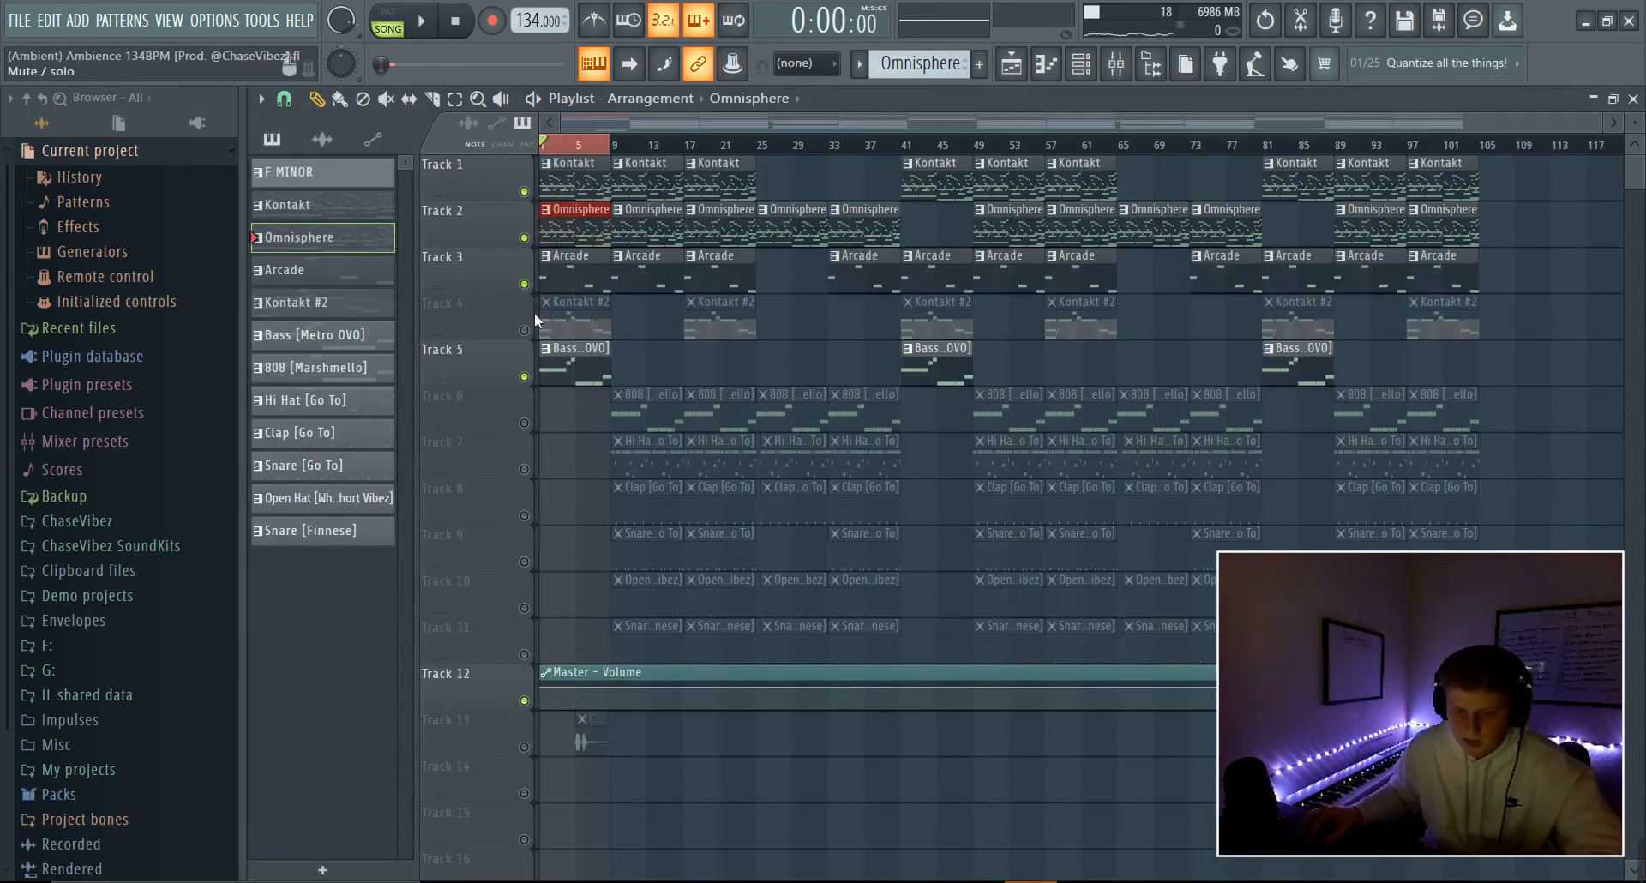
double_click(571, 292)
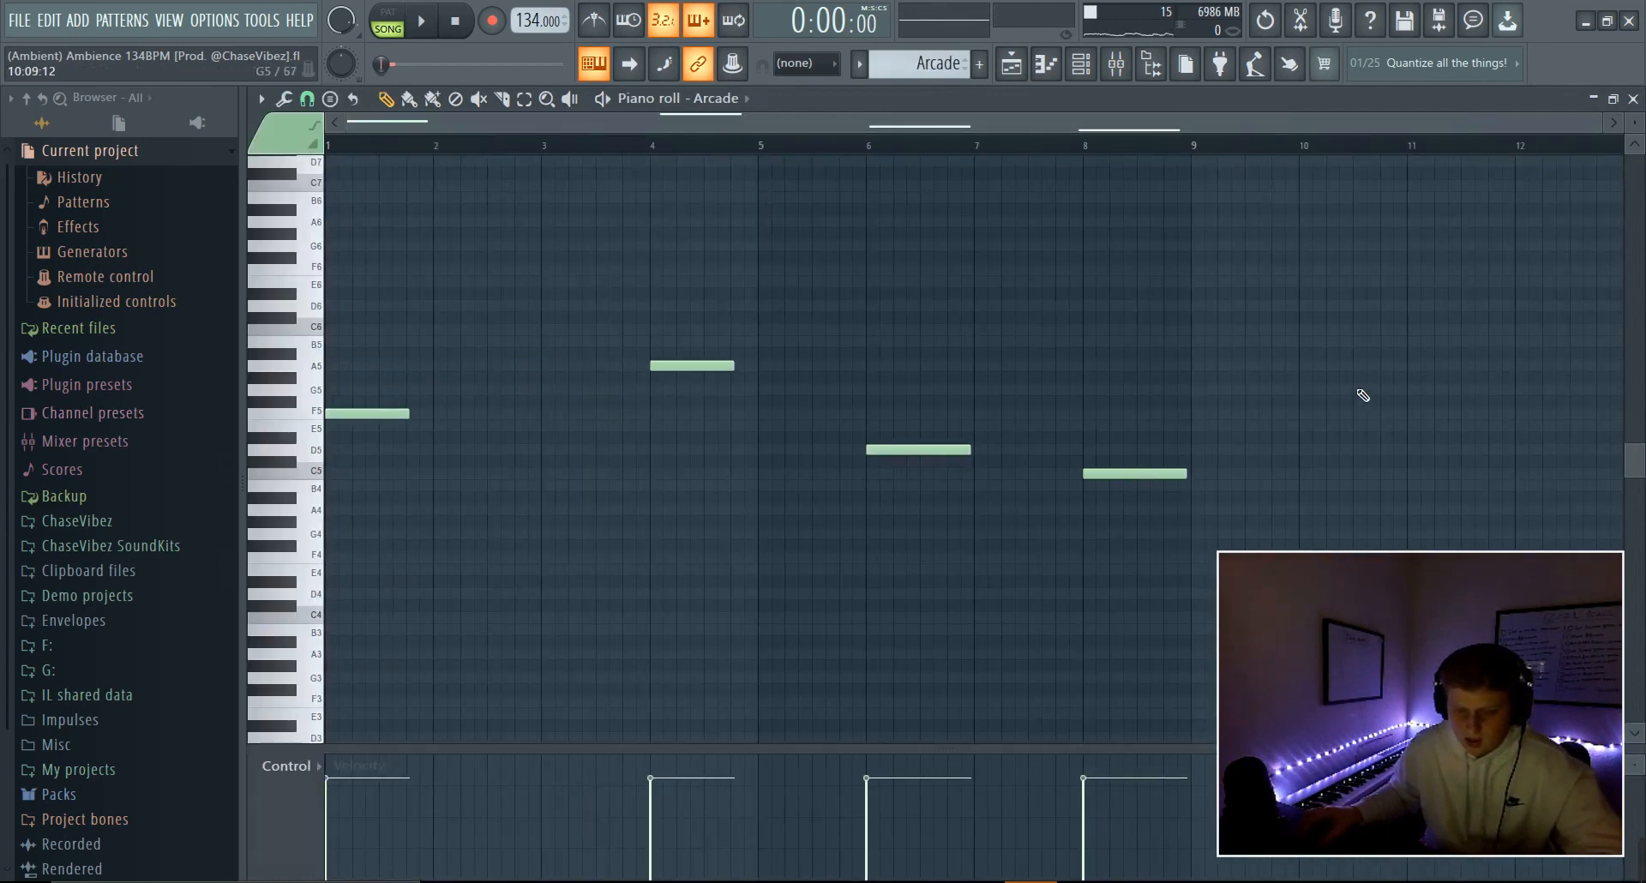
key("space")
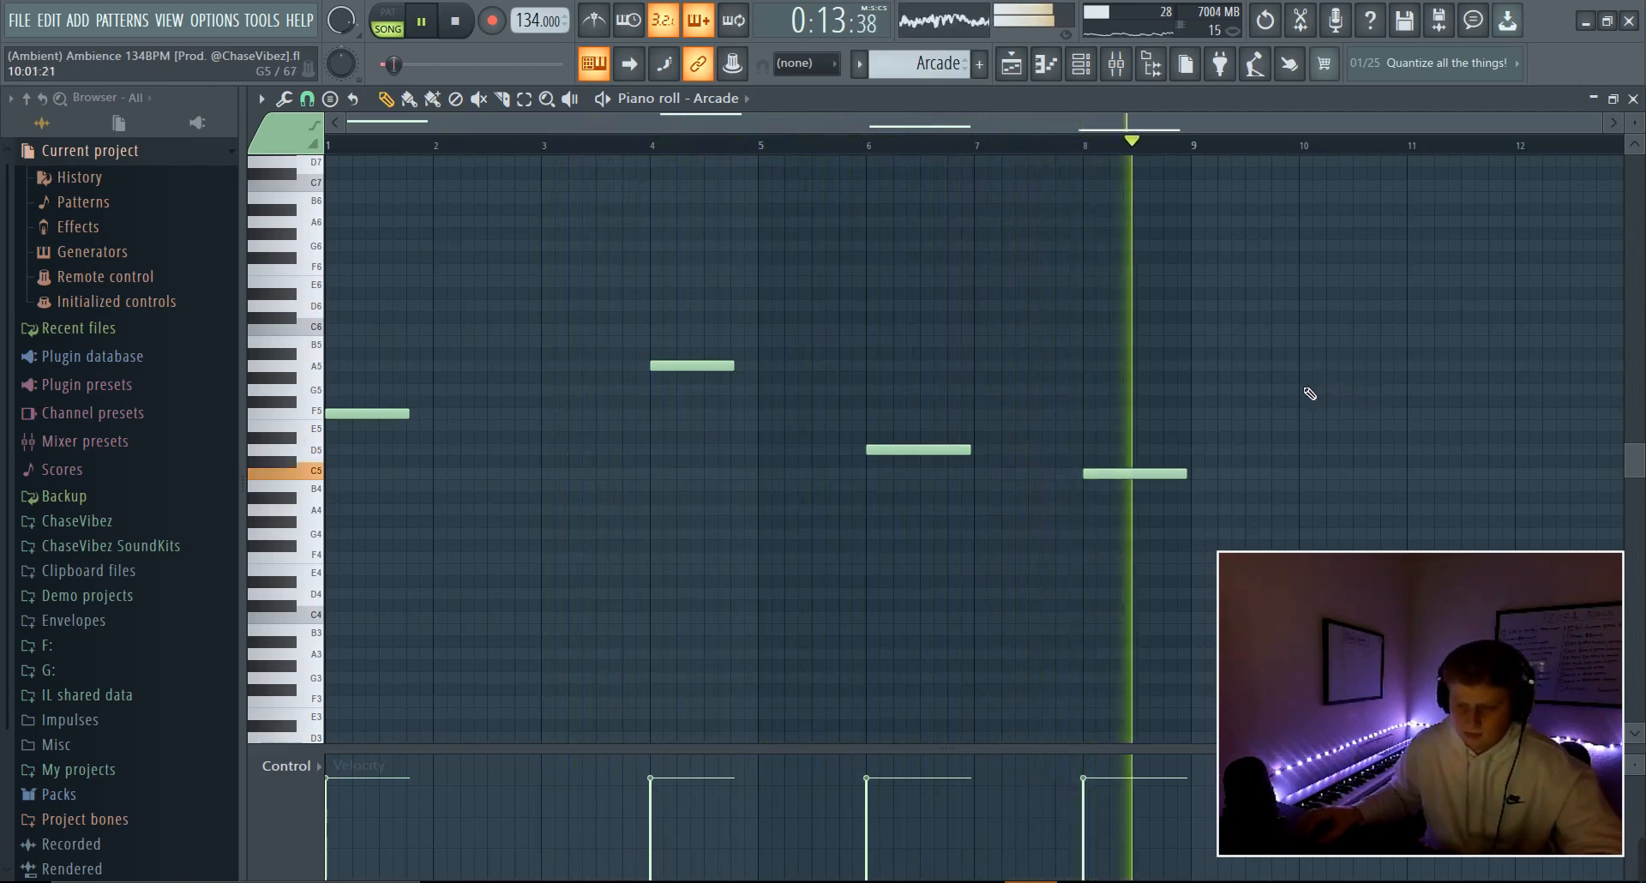
key("space")
- Open the Arcade instrument from the channel rack to review its Spectral sound and repeater settings
left_click(1012, 69)
left_click(1081, 72)
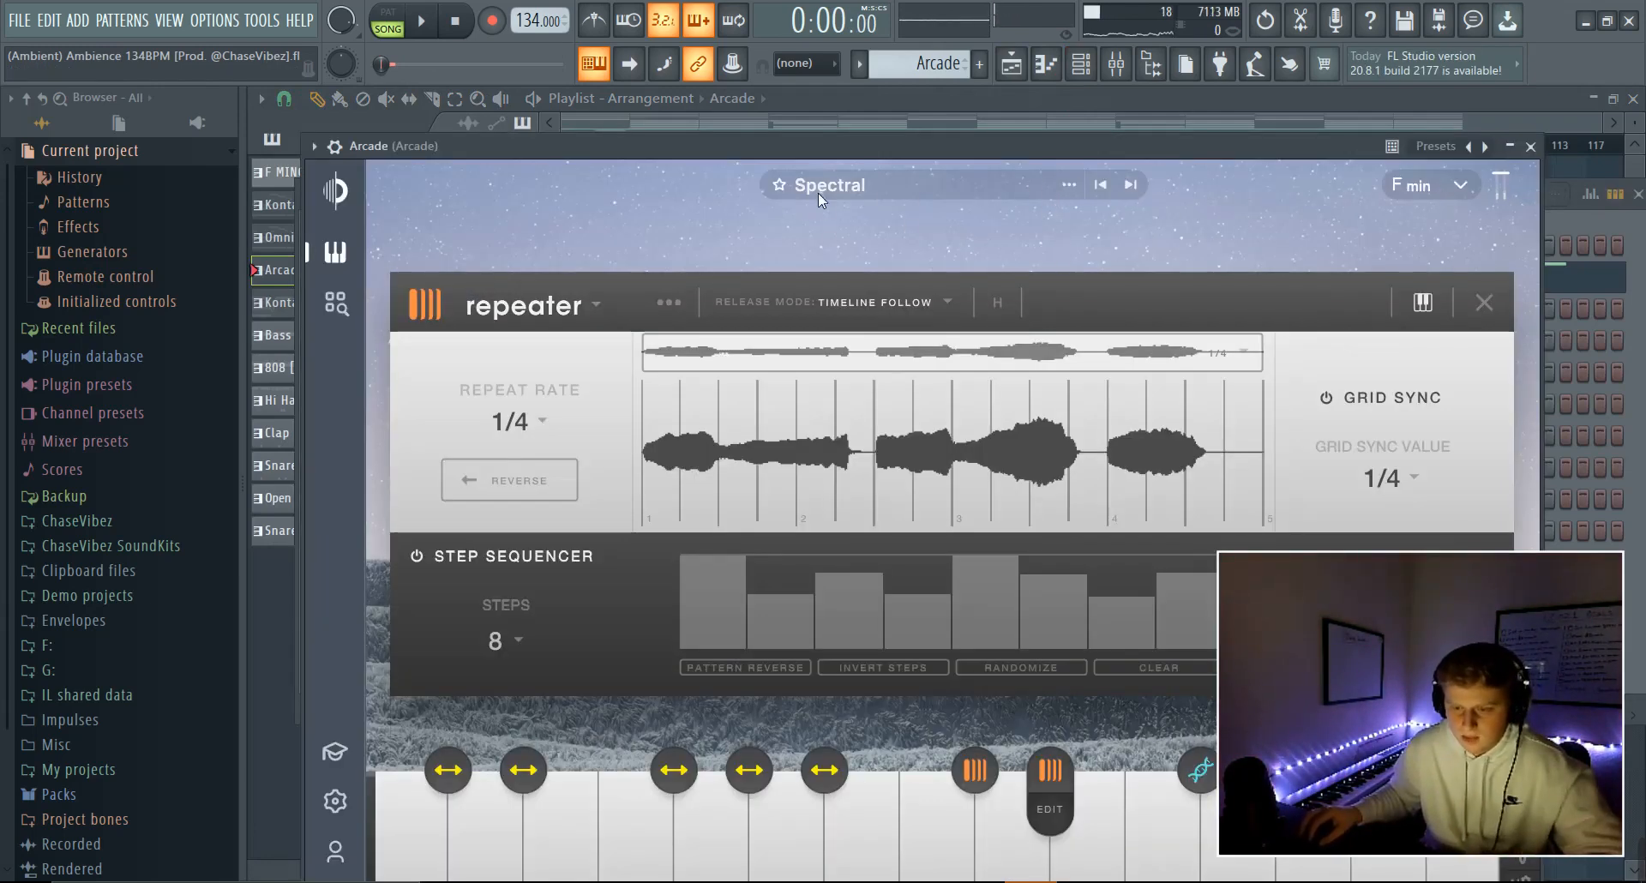
left_click_drag(923, 152, 939, 146)
- Open the mixer on the Arcade insert and review the curve in its Fruity parametric EQ 2
left_click(1116, 63)
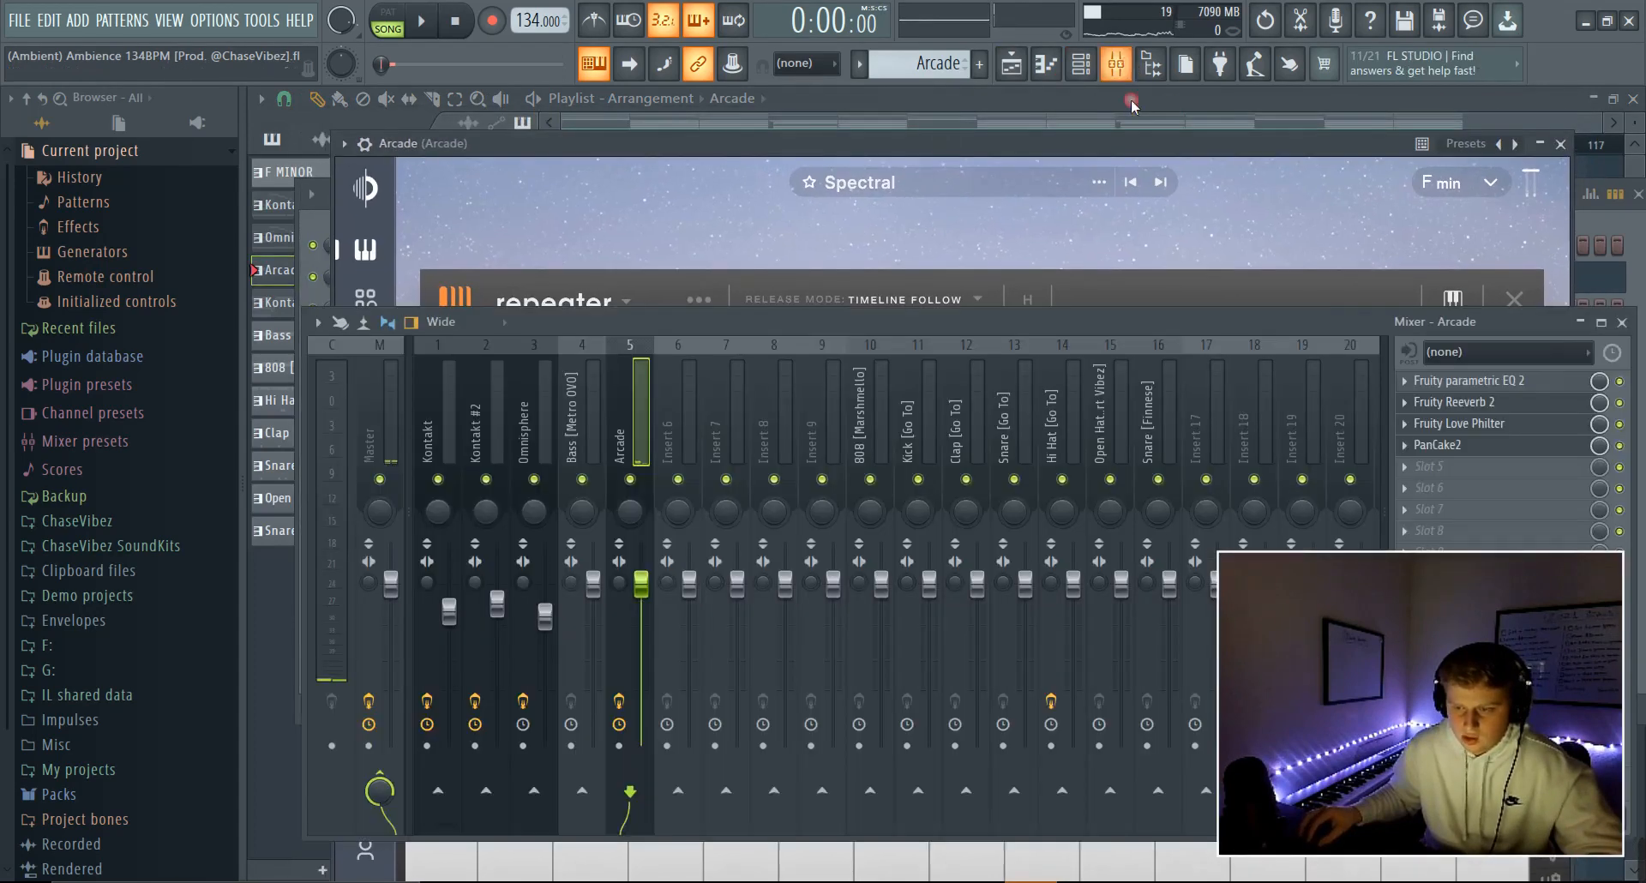
left_click(1516, 383)
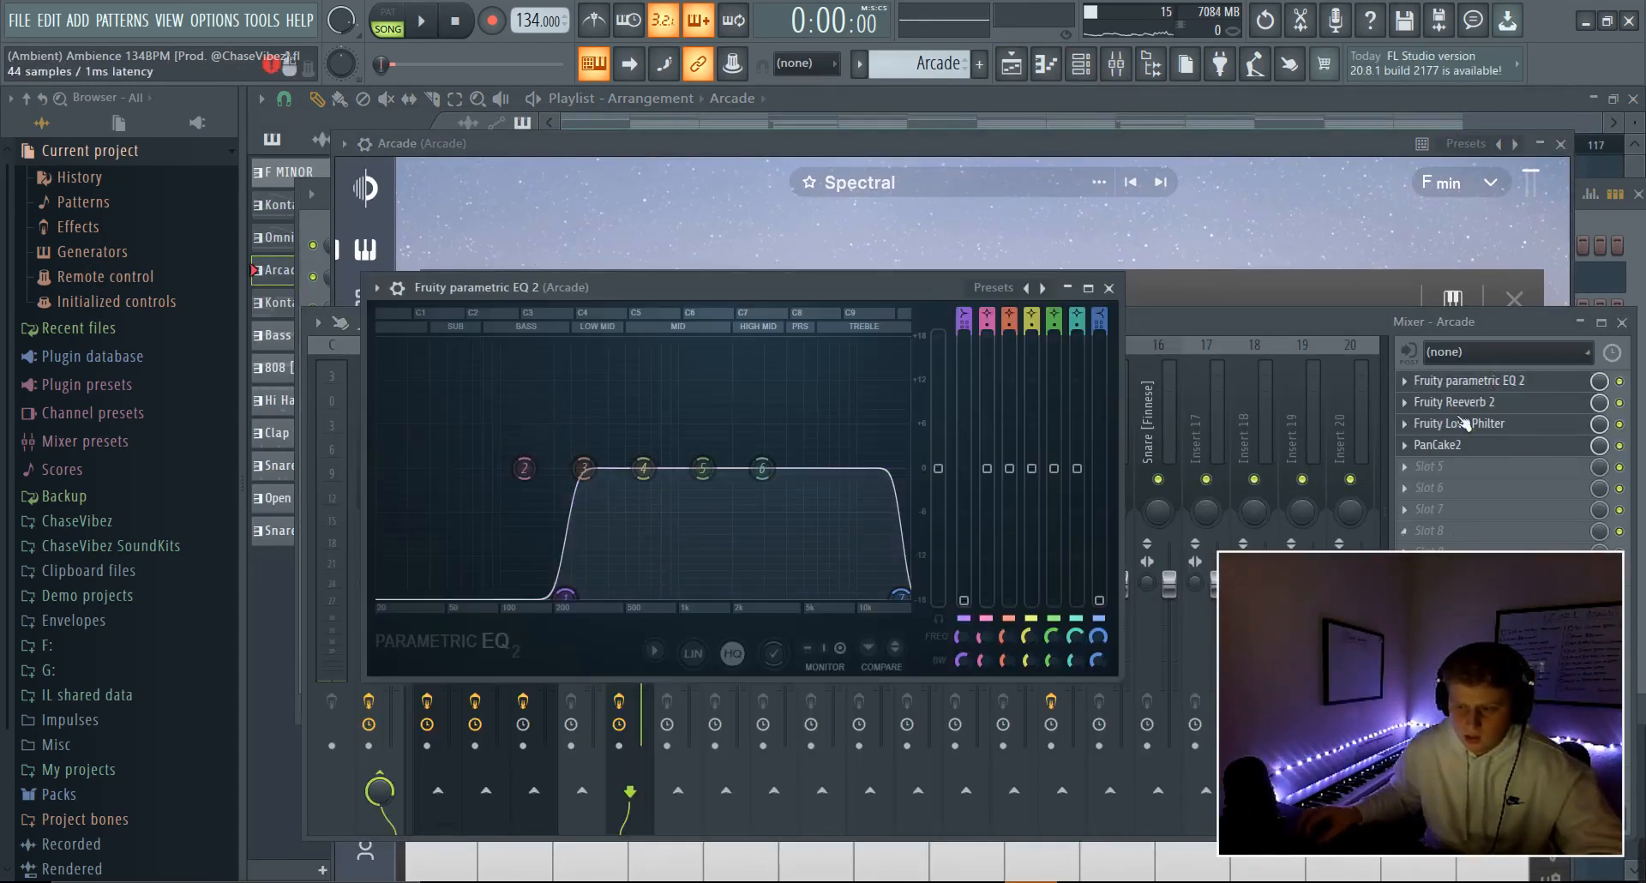
mouse_move(1485, 338)
left_mouse_down()
mouse_move(1487, 235)
mouse_move(1489, 342)
left_mouse_up()
left_click(1502, 413)
left_click(1502, 413)
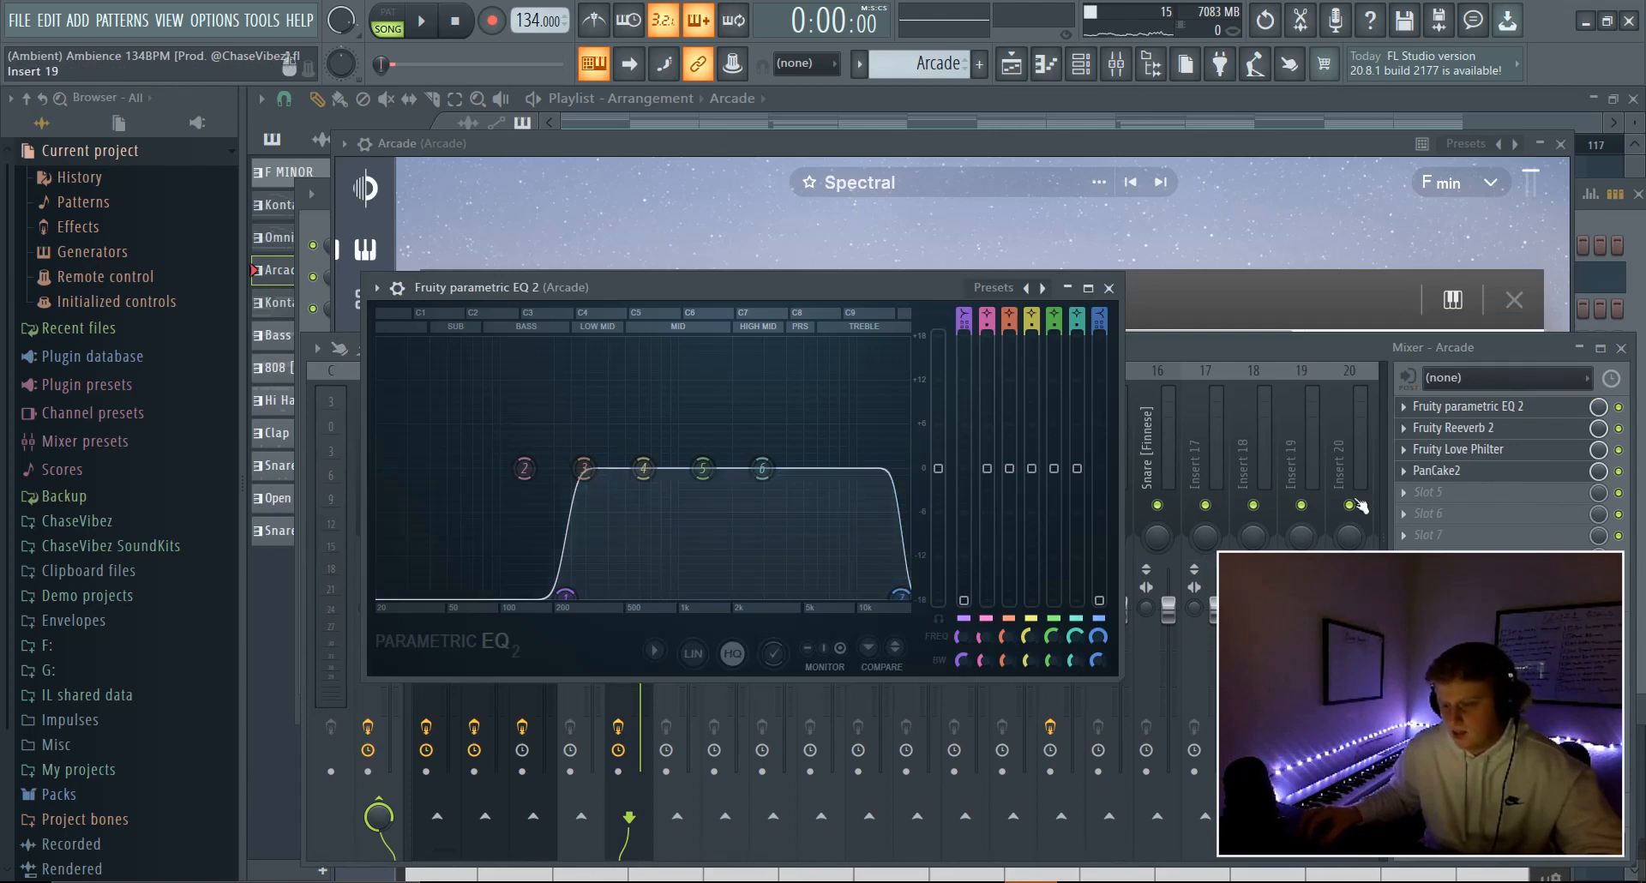
- Review the Fruity Reeverb 2 and Fruity Love Philter settings on the Arcade insert
left_click(1461, 428)
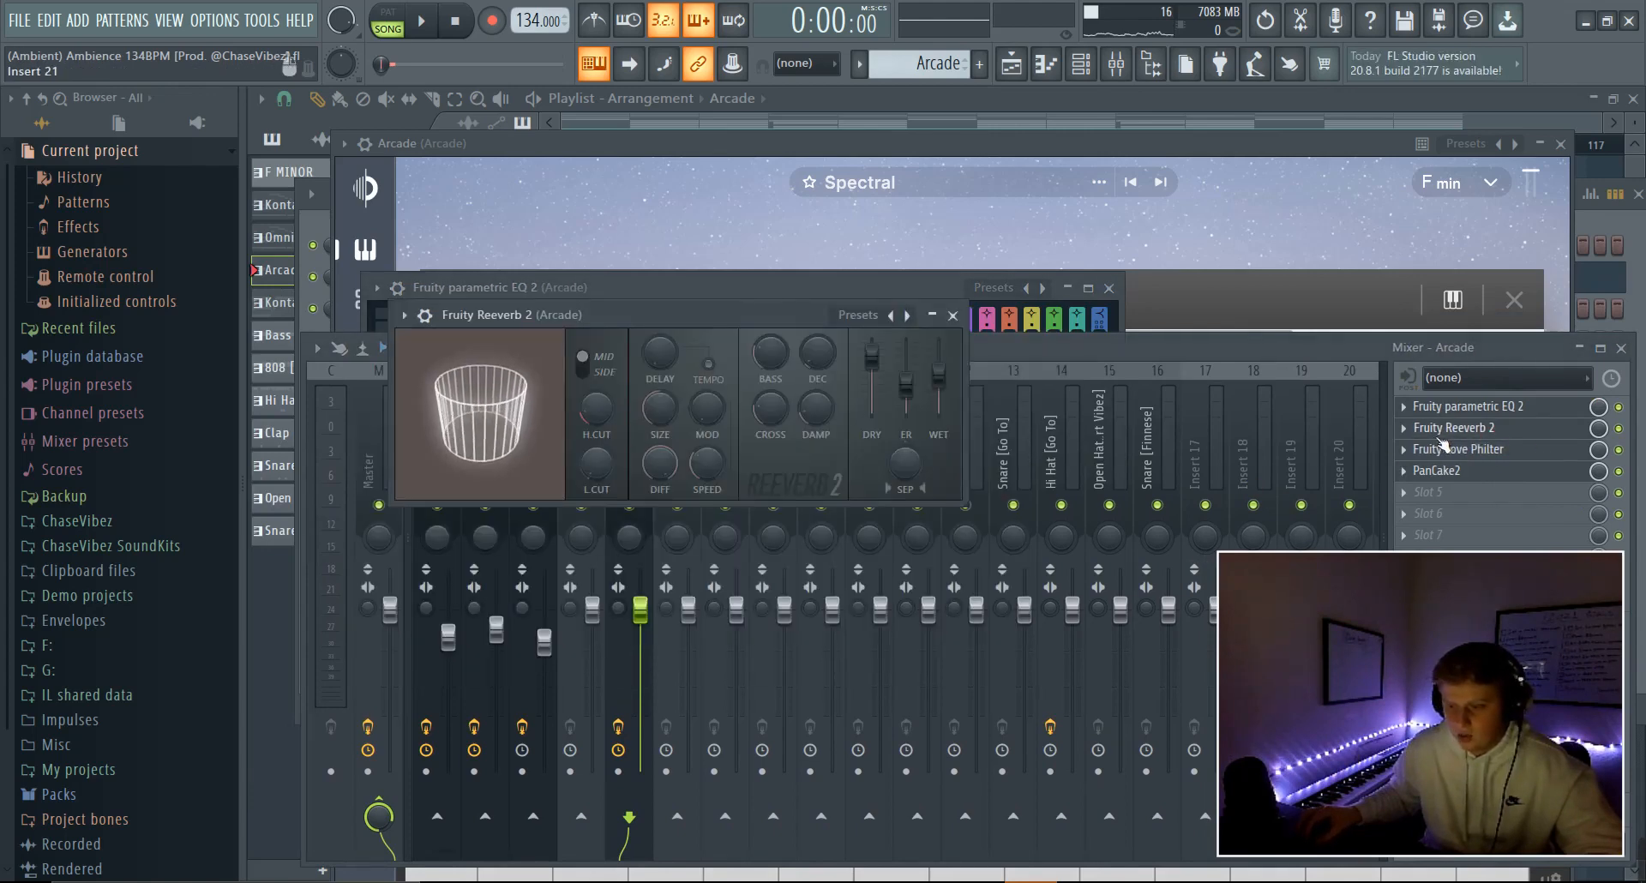
left_click_drag(938, 378, 937, 375)
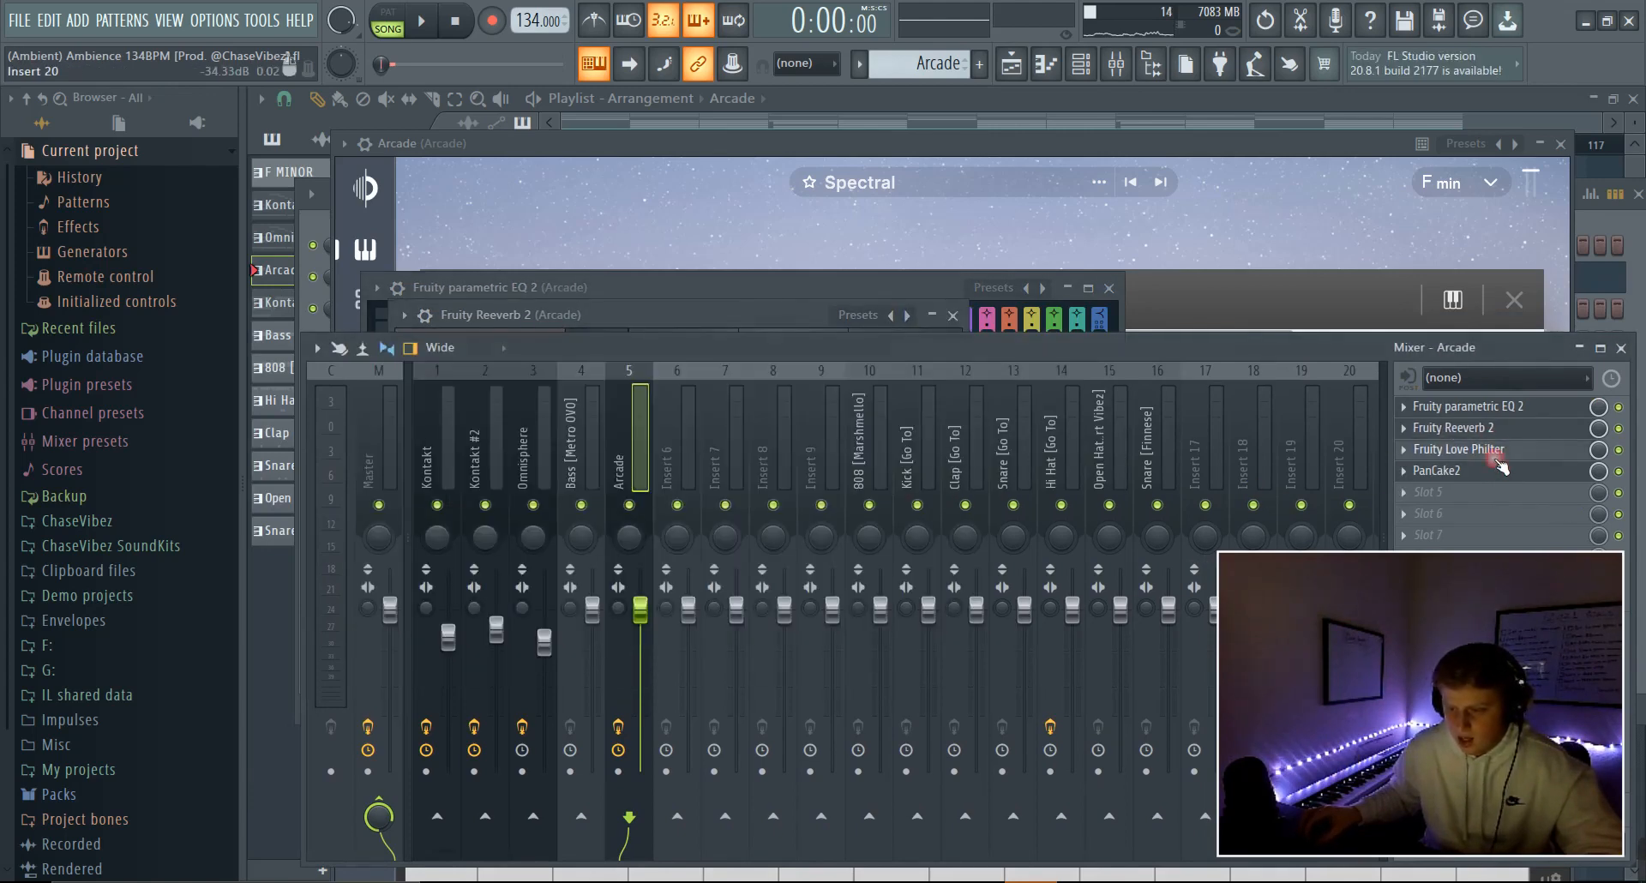
left_click(1496, 451)
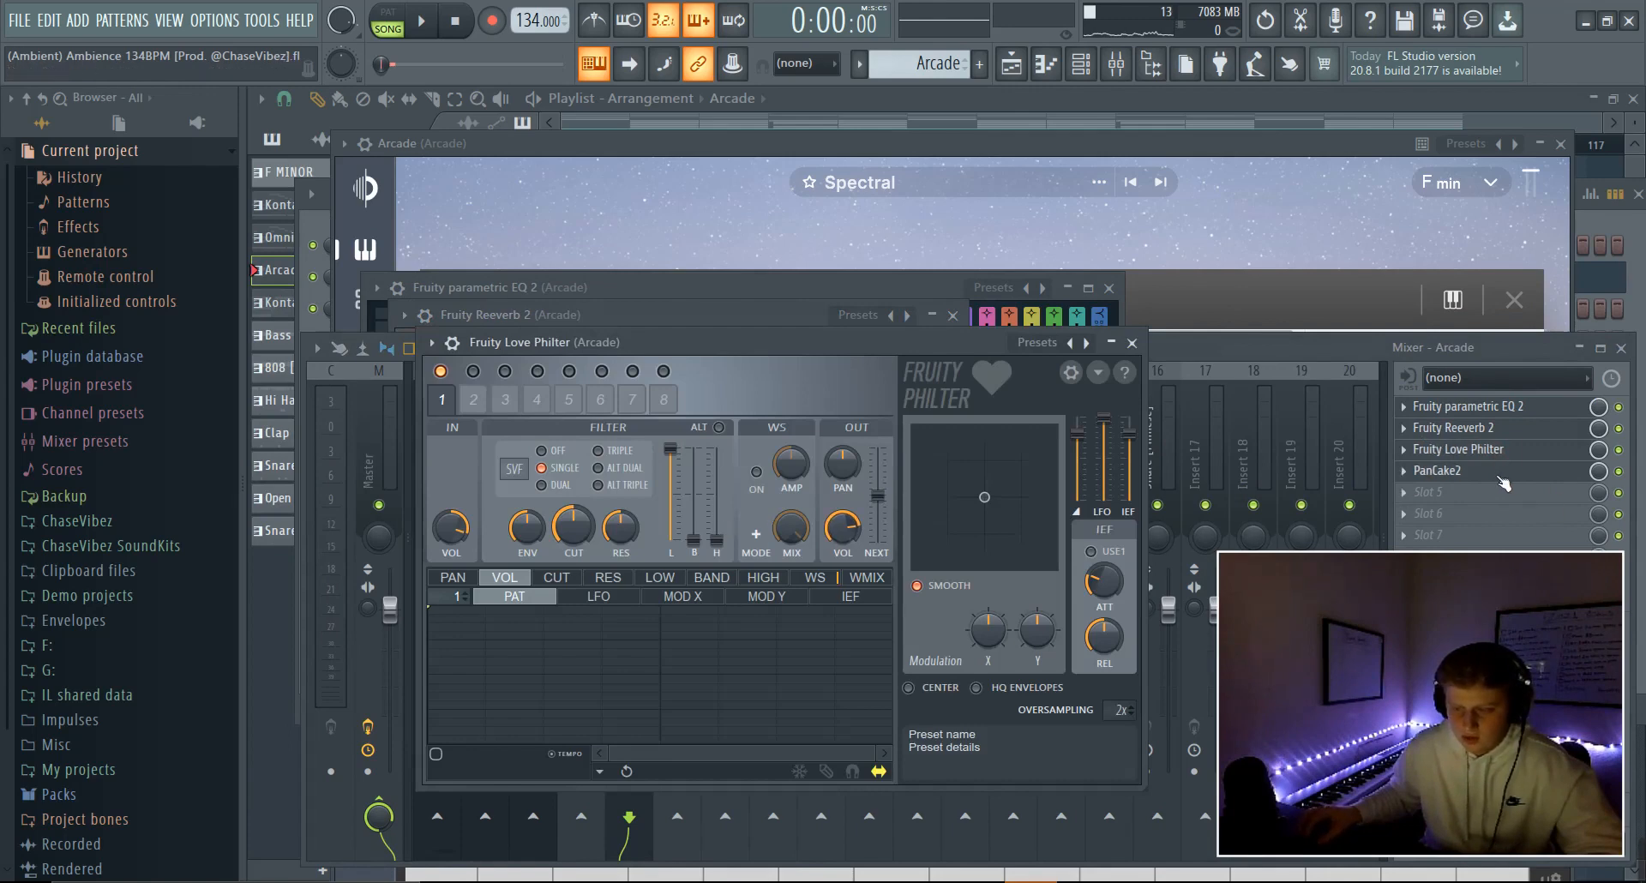
- Open PanCake2 on the Arcade insert and look through its LFO rate options
left_click(1492, 473)
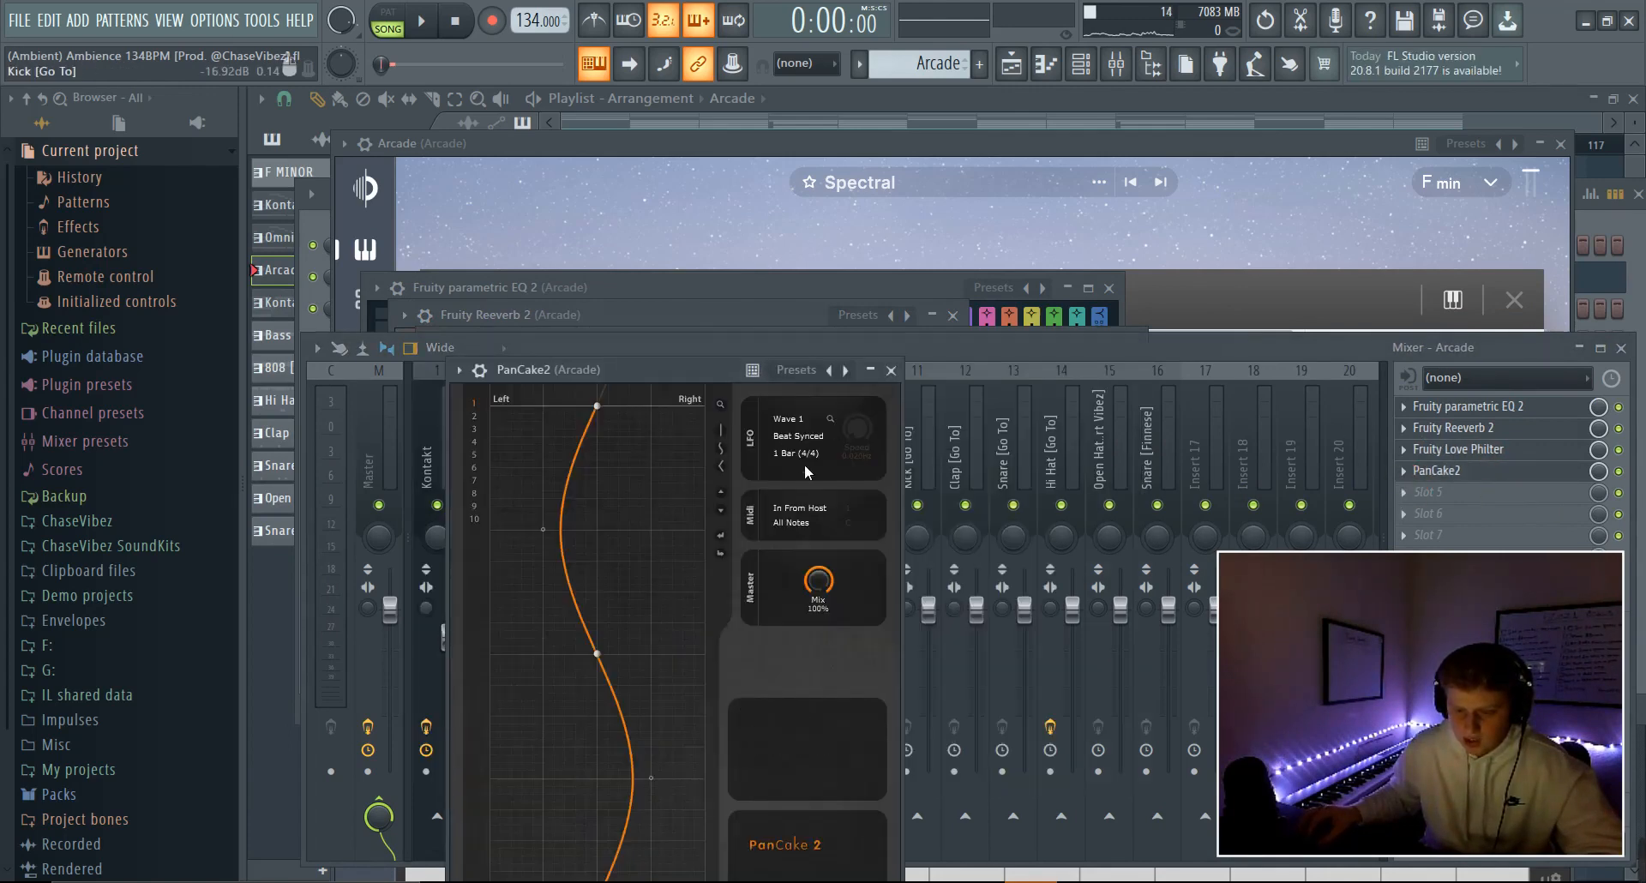
left_click(794, 456)
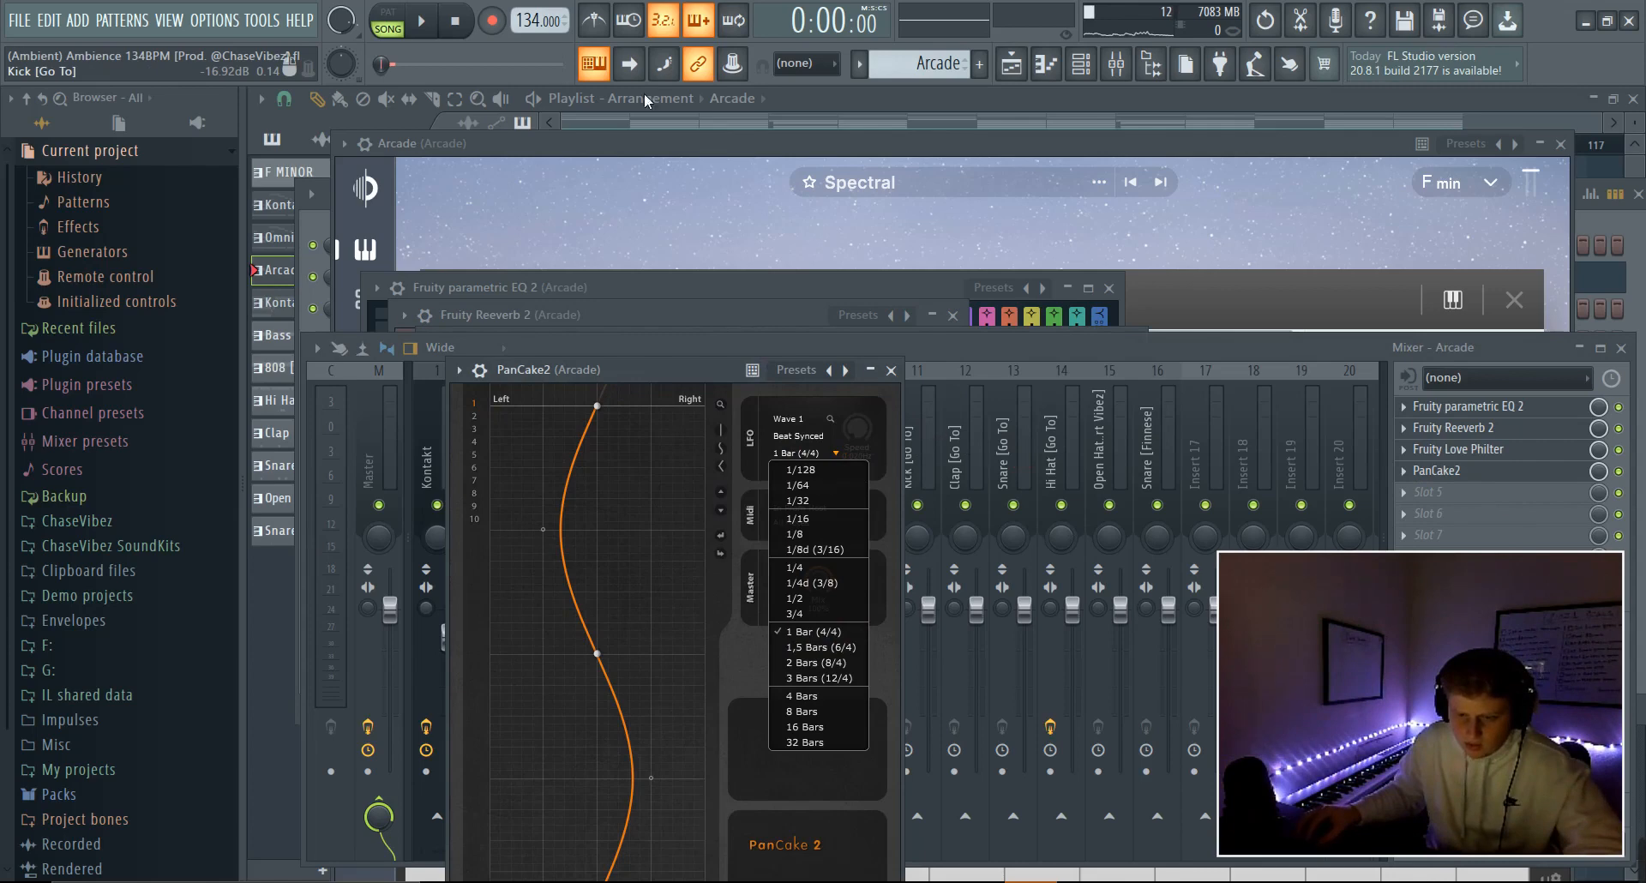
left_click(1064, 500)
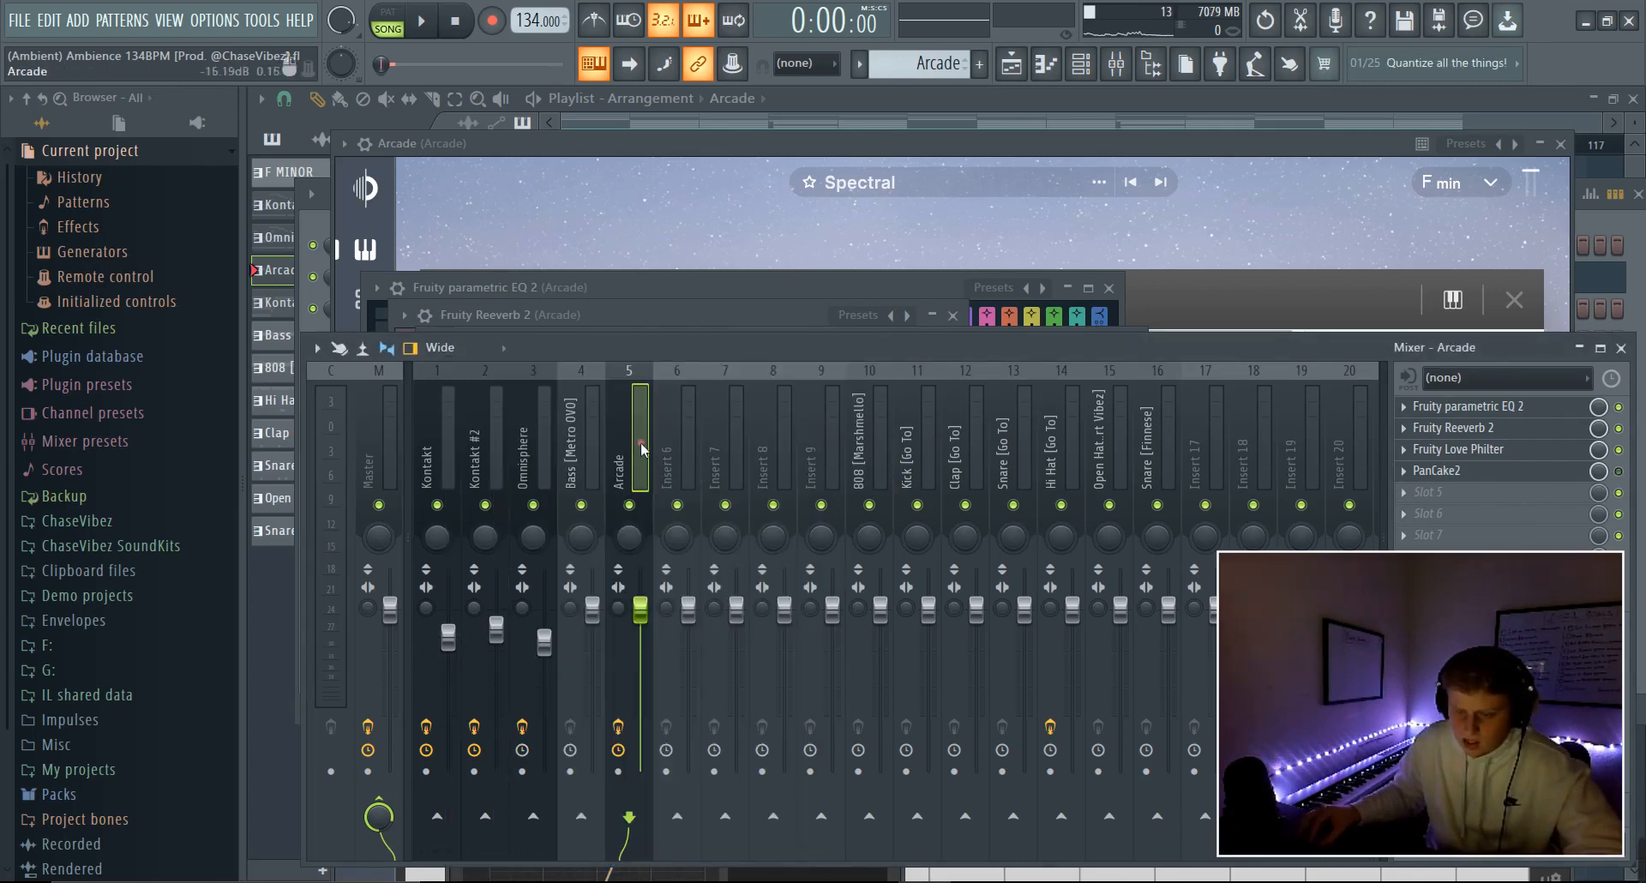
- Compare playback with PanCake2 bypassed and enabled on the Arcade insert, watching its panning curve
key("space")
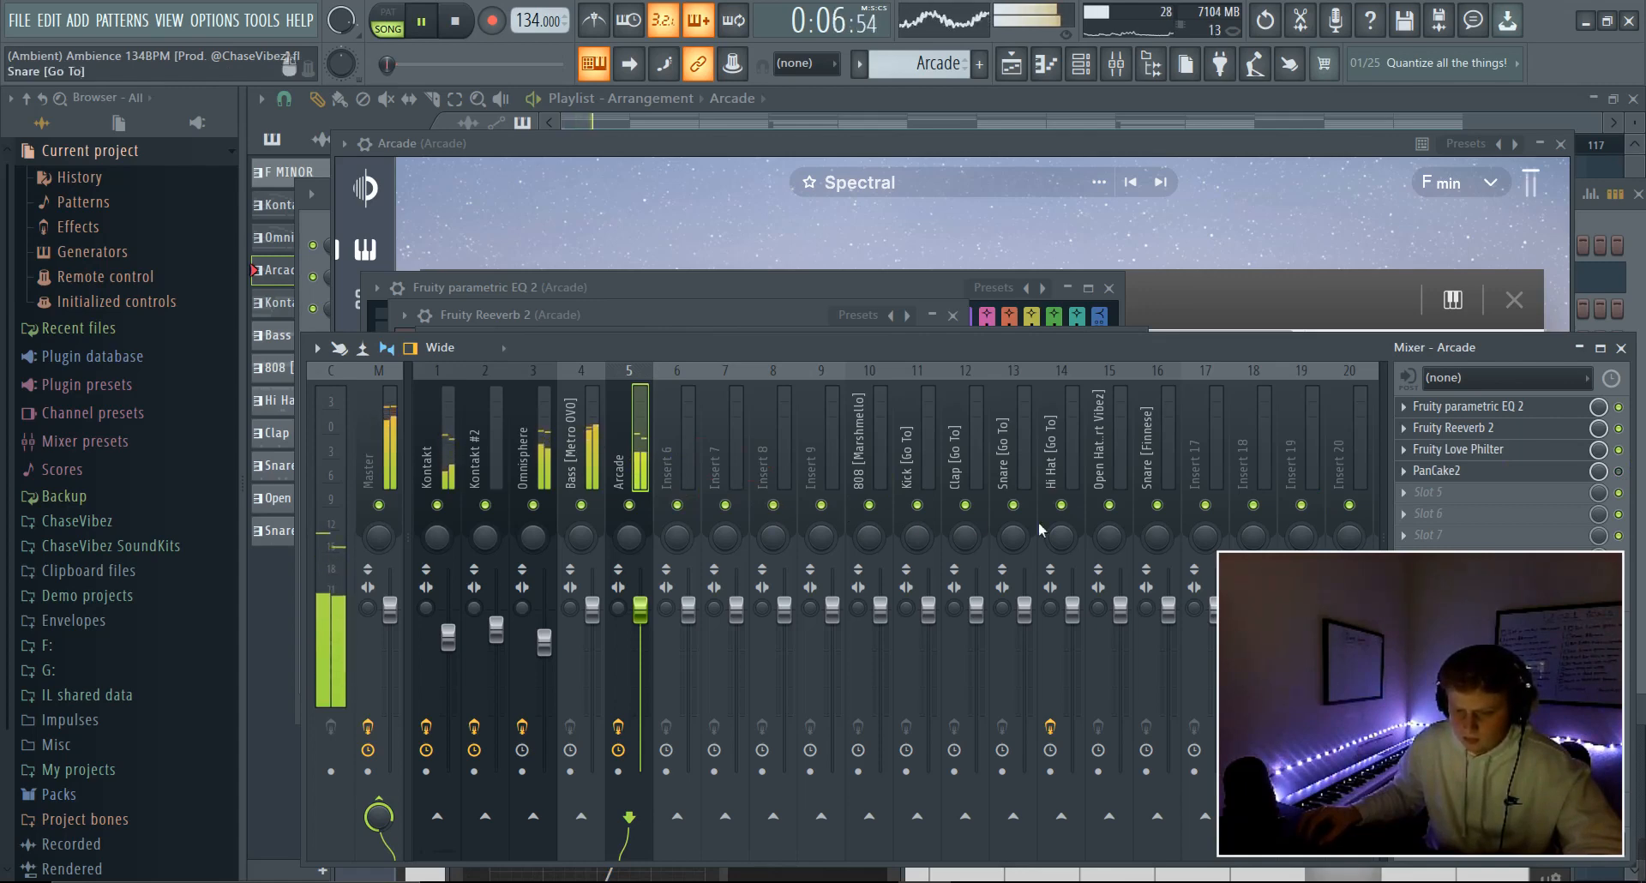
key("space")
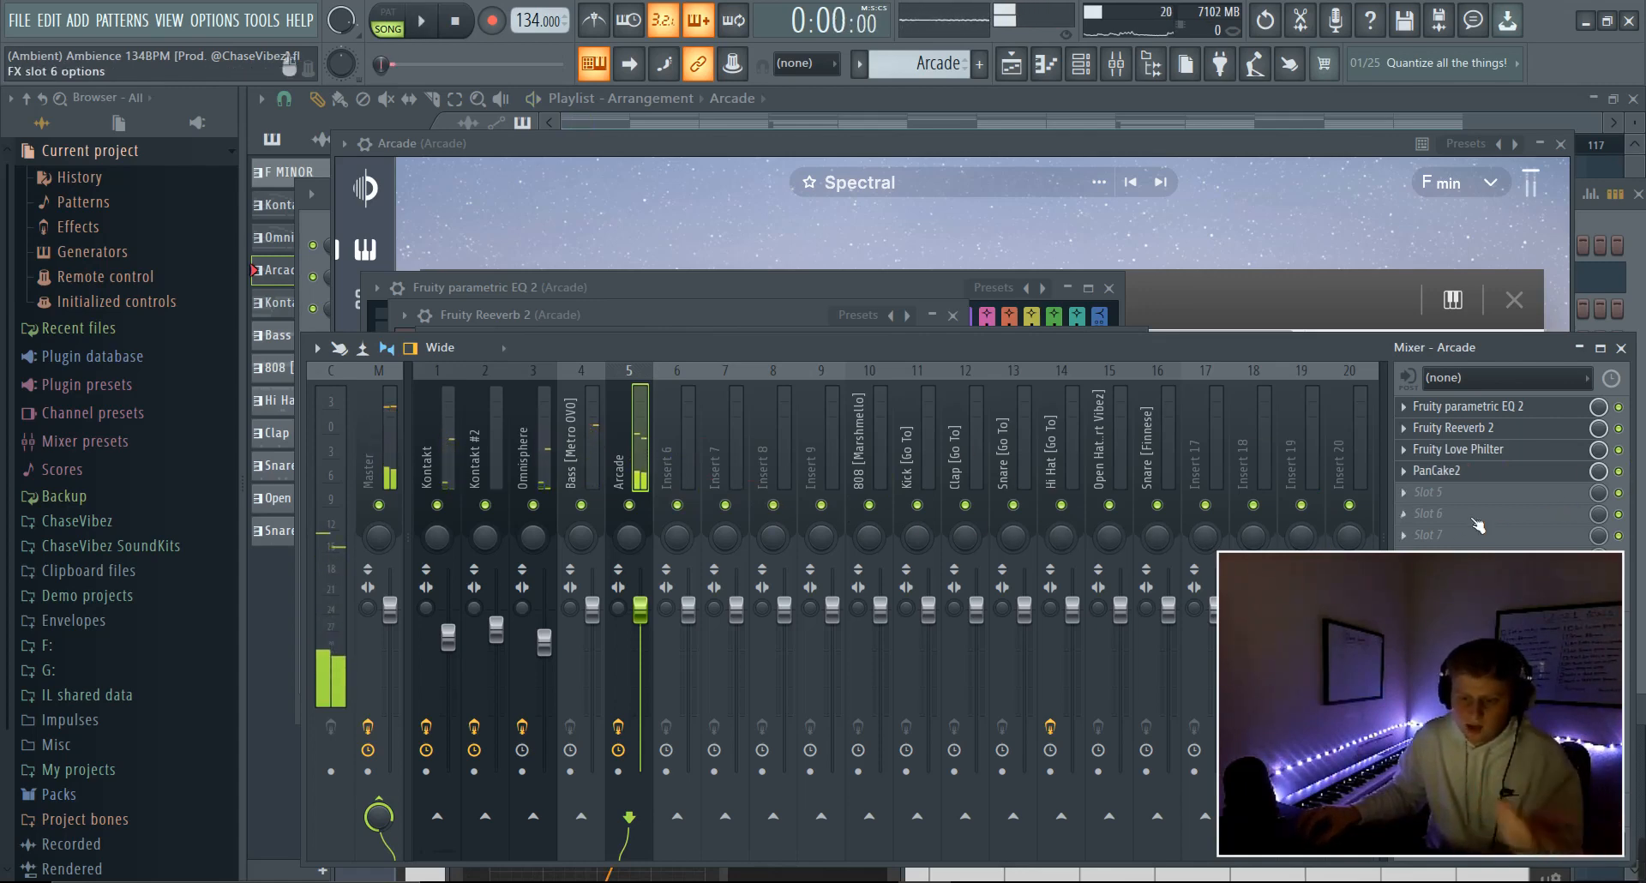
left_click(1441, 471)
left_click(420, 26)
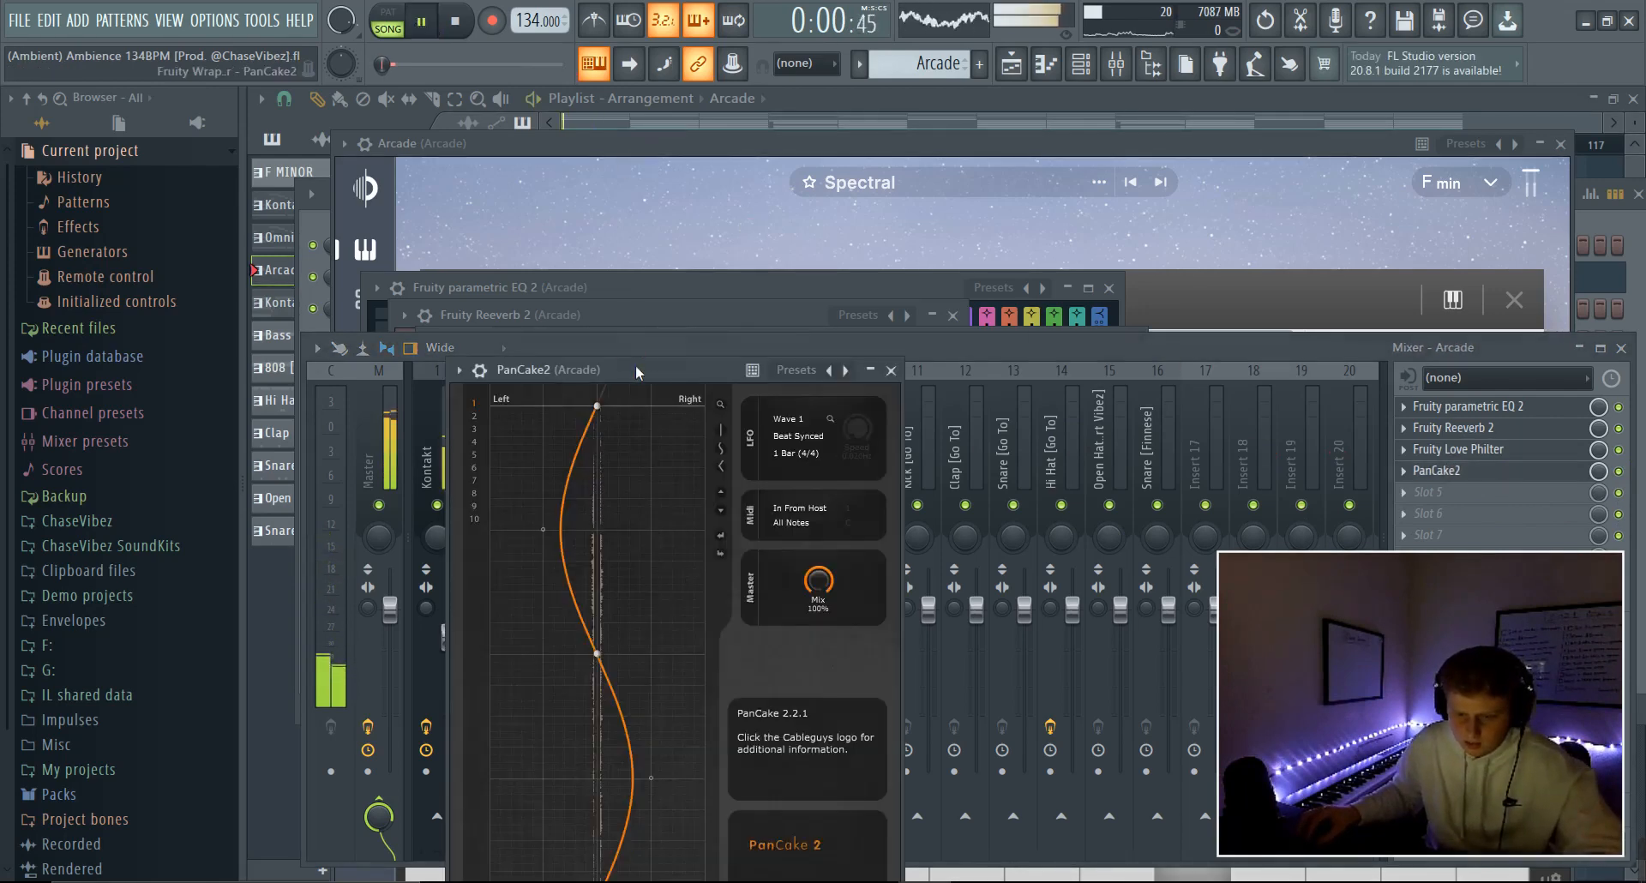
left_click_drag(639, 371, 943, 216)
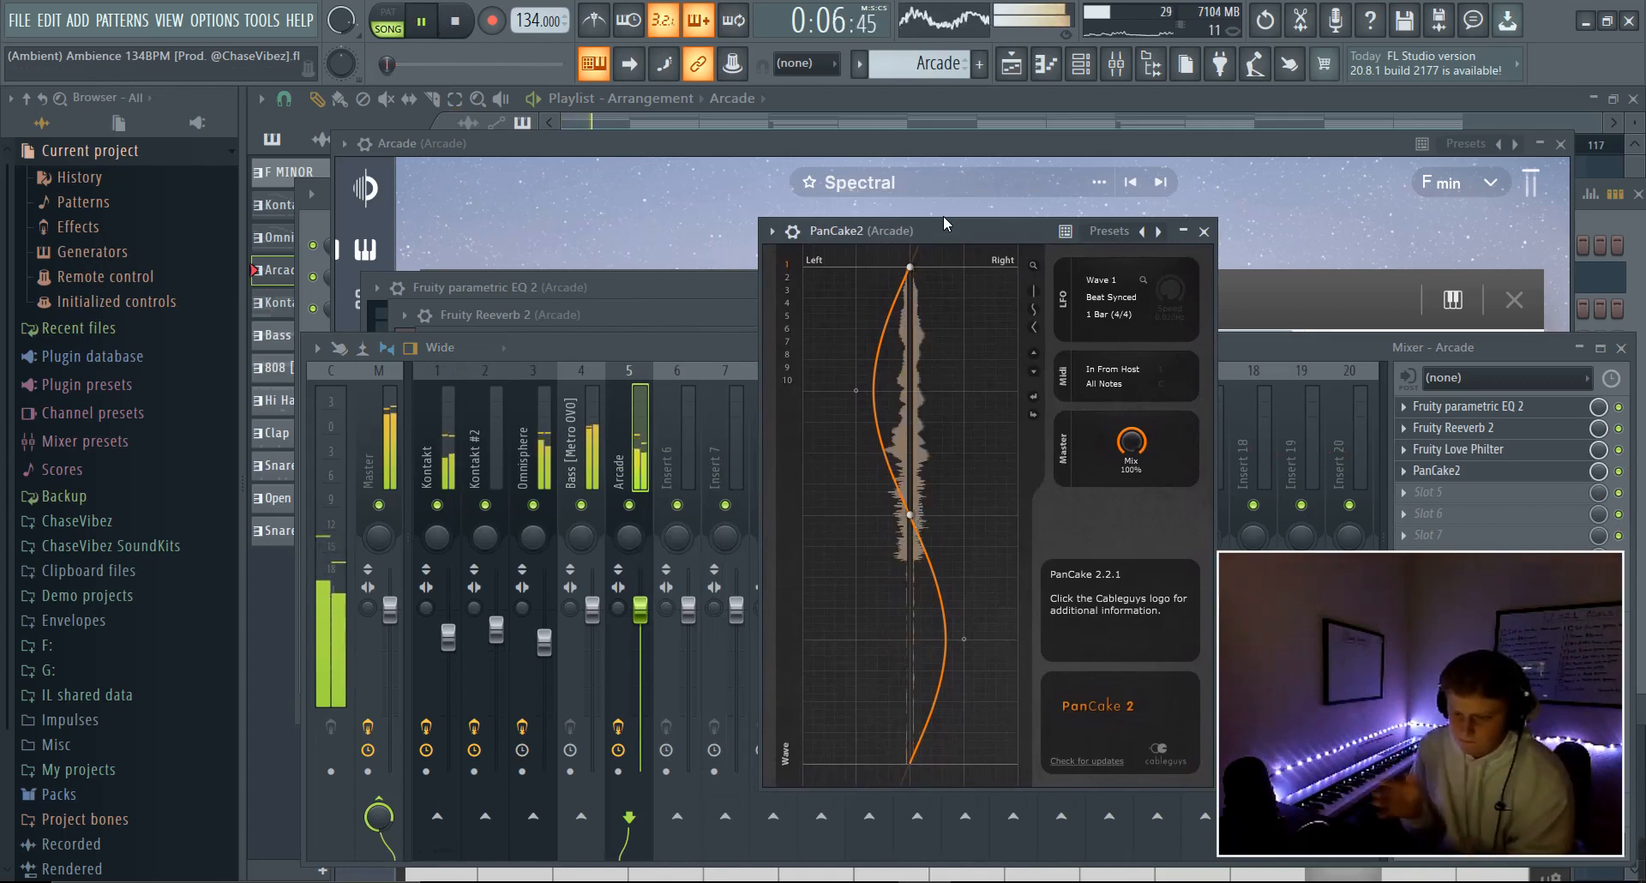
key("space")
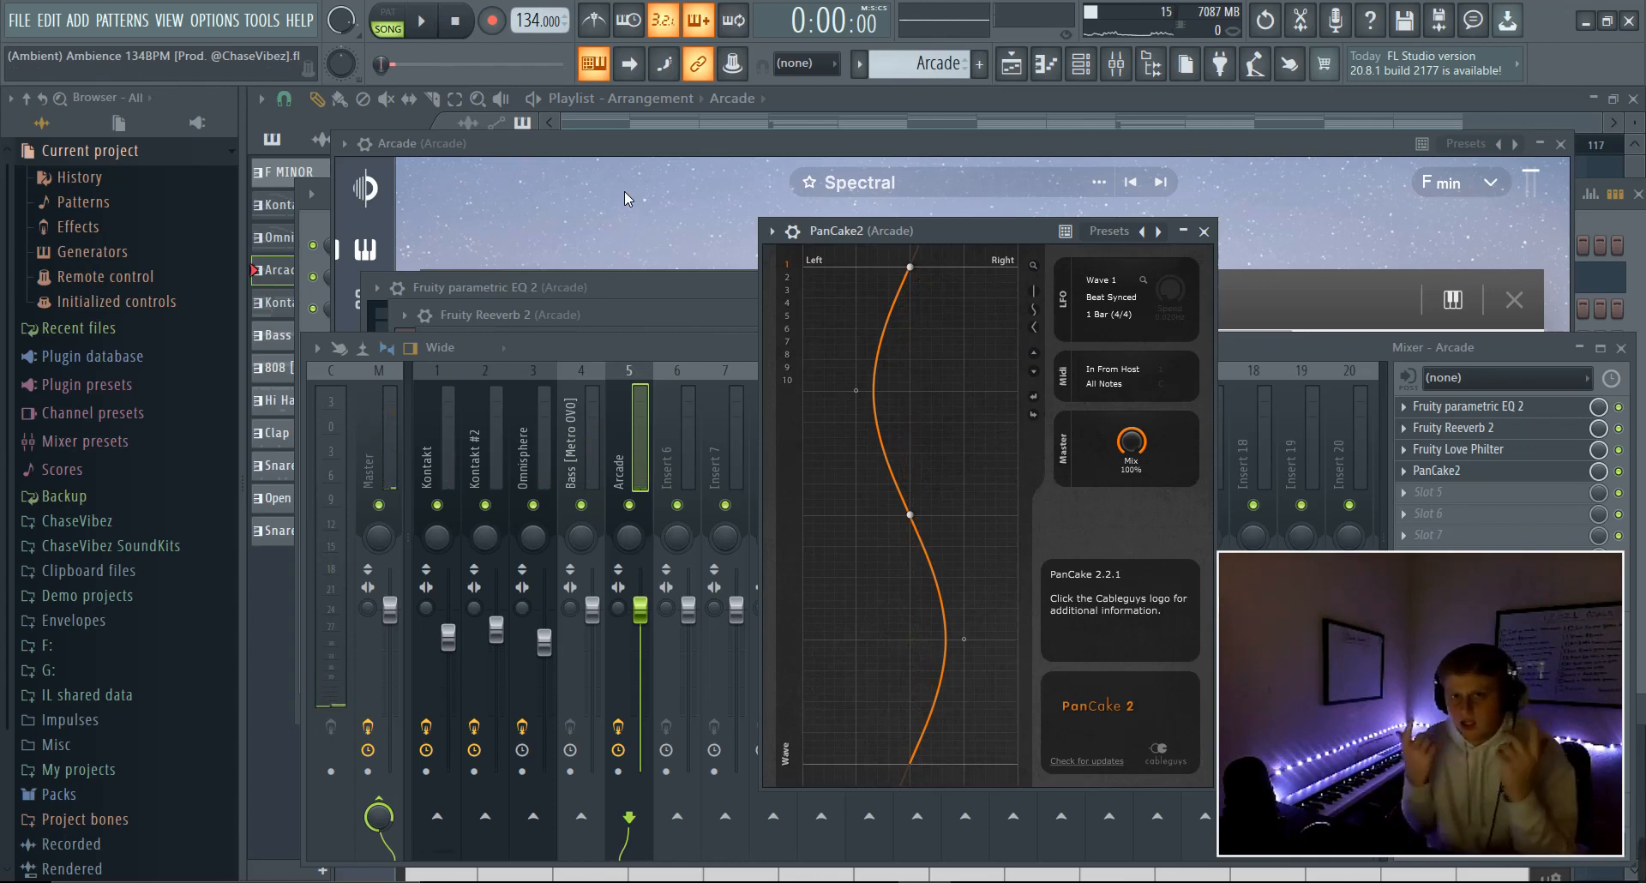
- Unmute Kontakt #2 on track 4 of the playlist and select bars 1 to 8 for playback
left_click(883, 139)
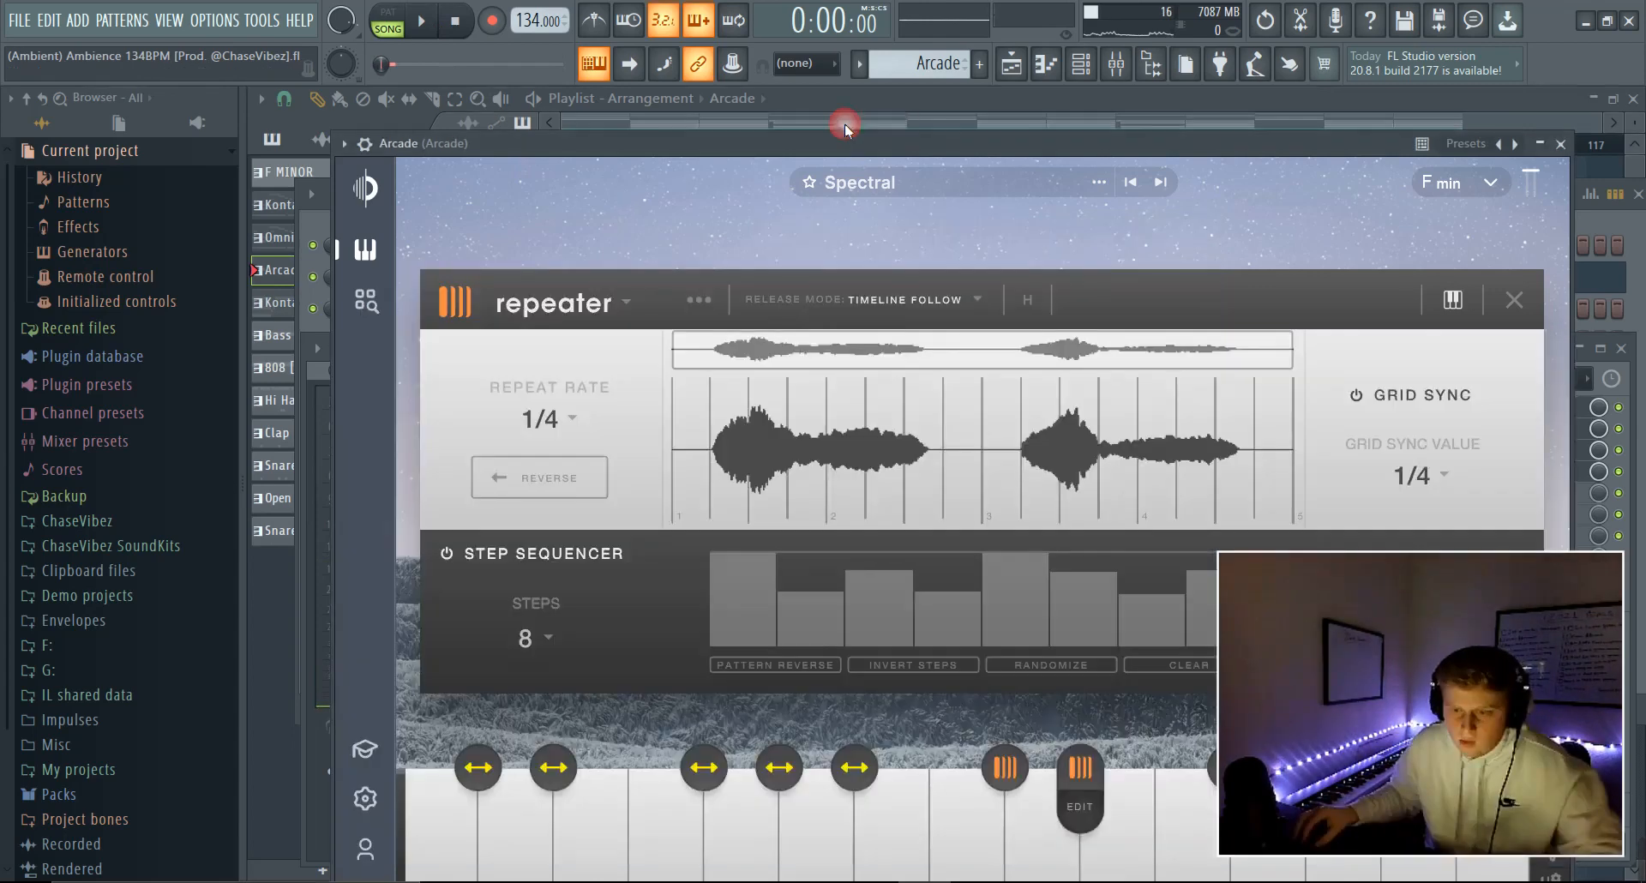
left_click(845, 125)
left_click(524, 331)
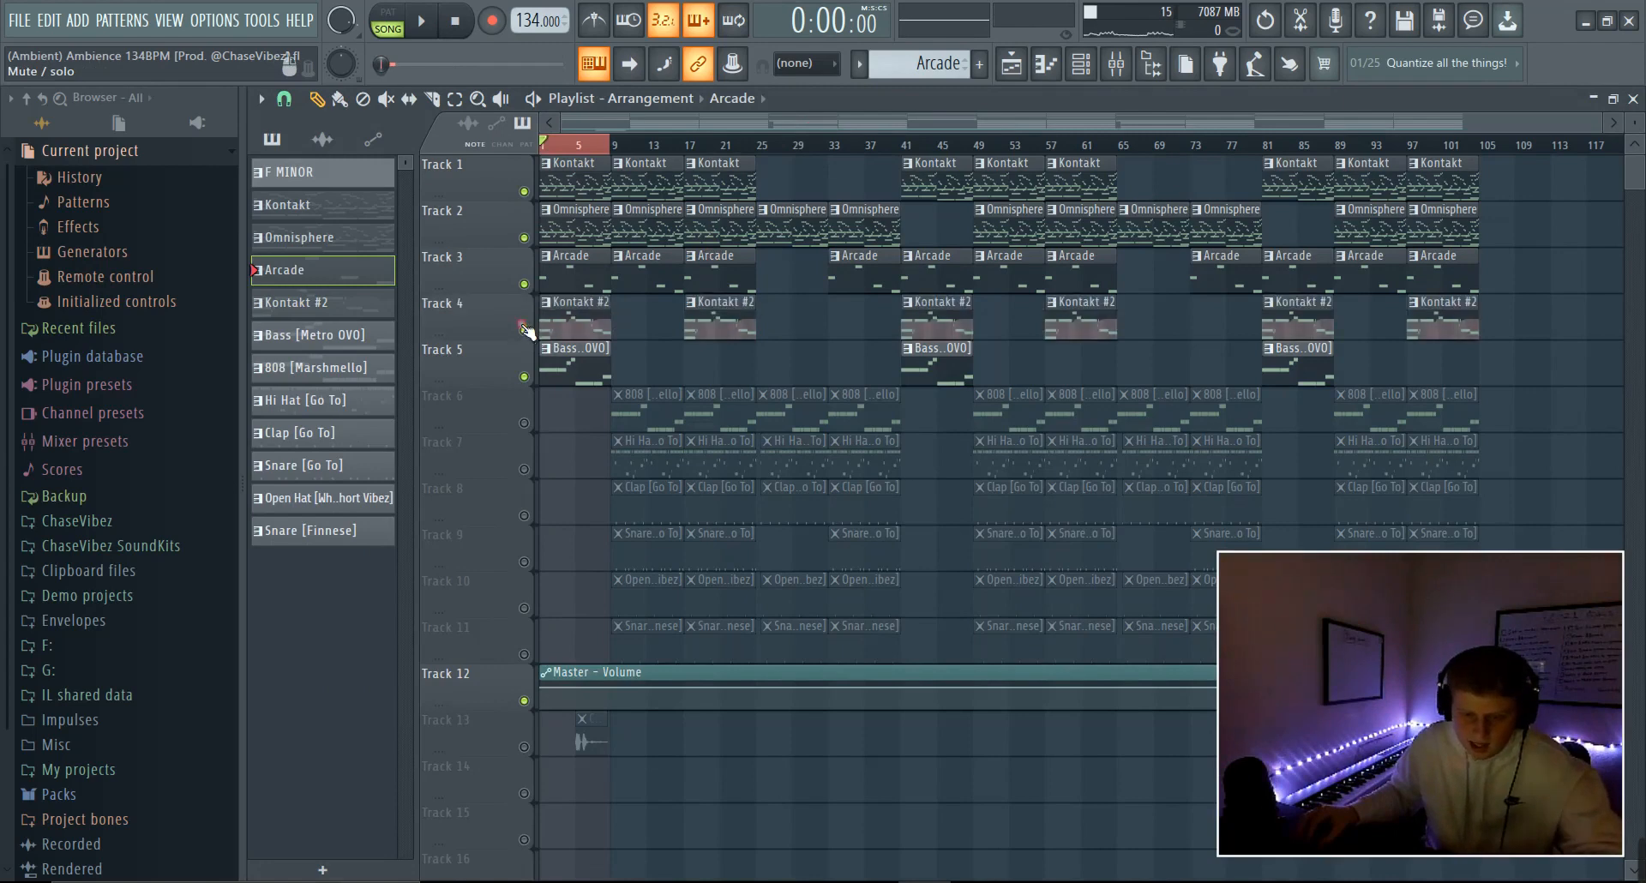
left_click_drag(611, 145, 421, 142)
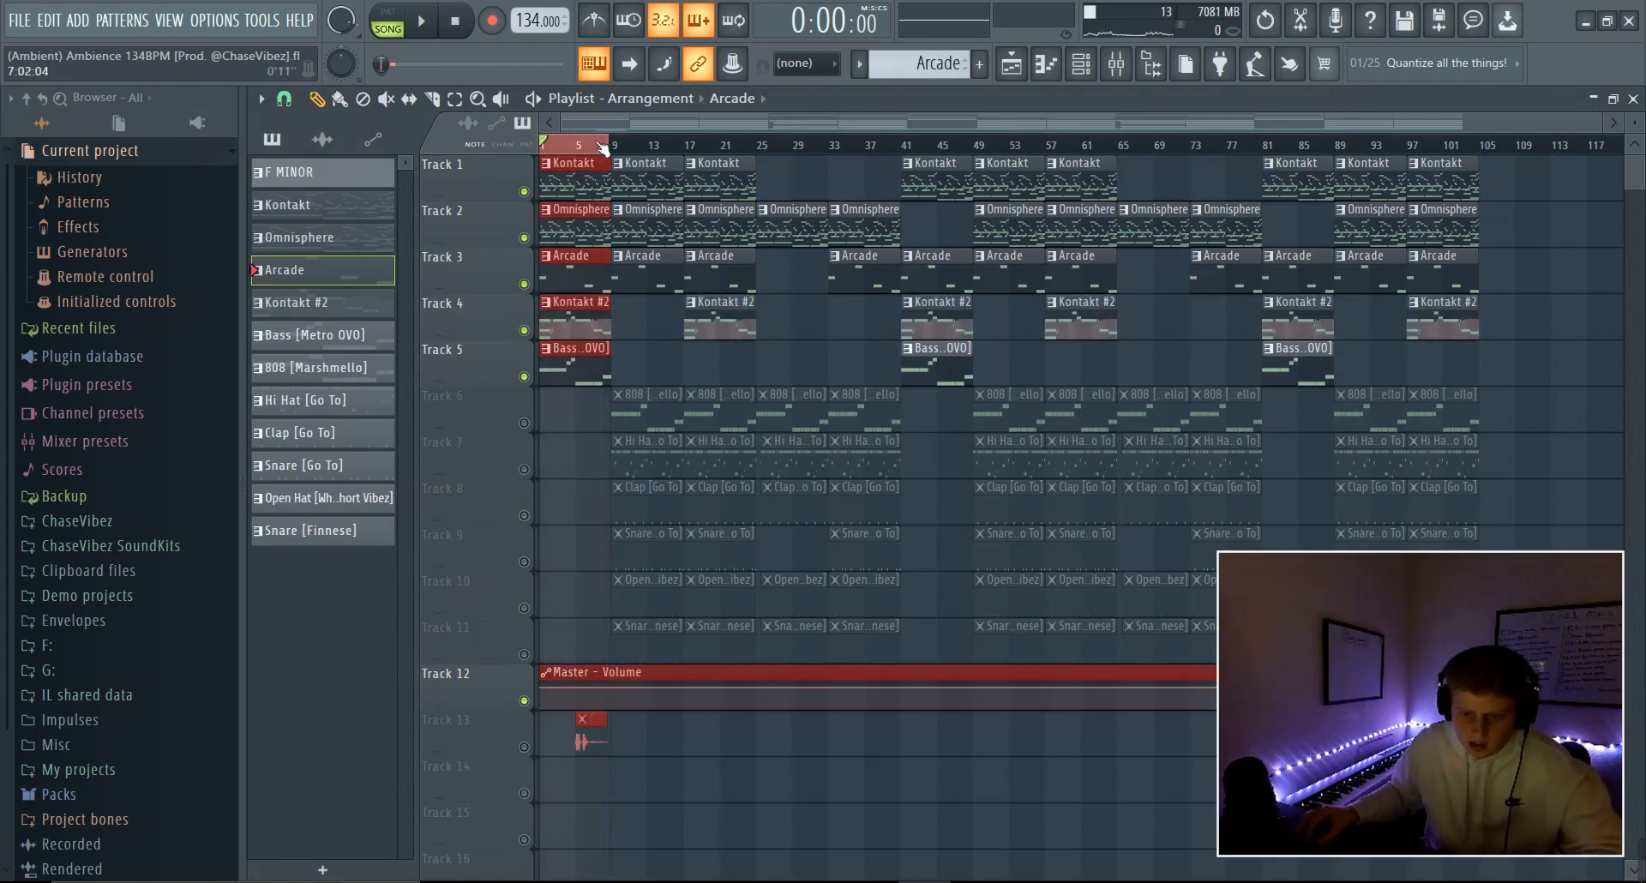
left_click_drag(609, 146, 533, 145)
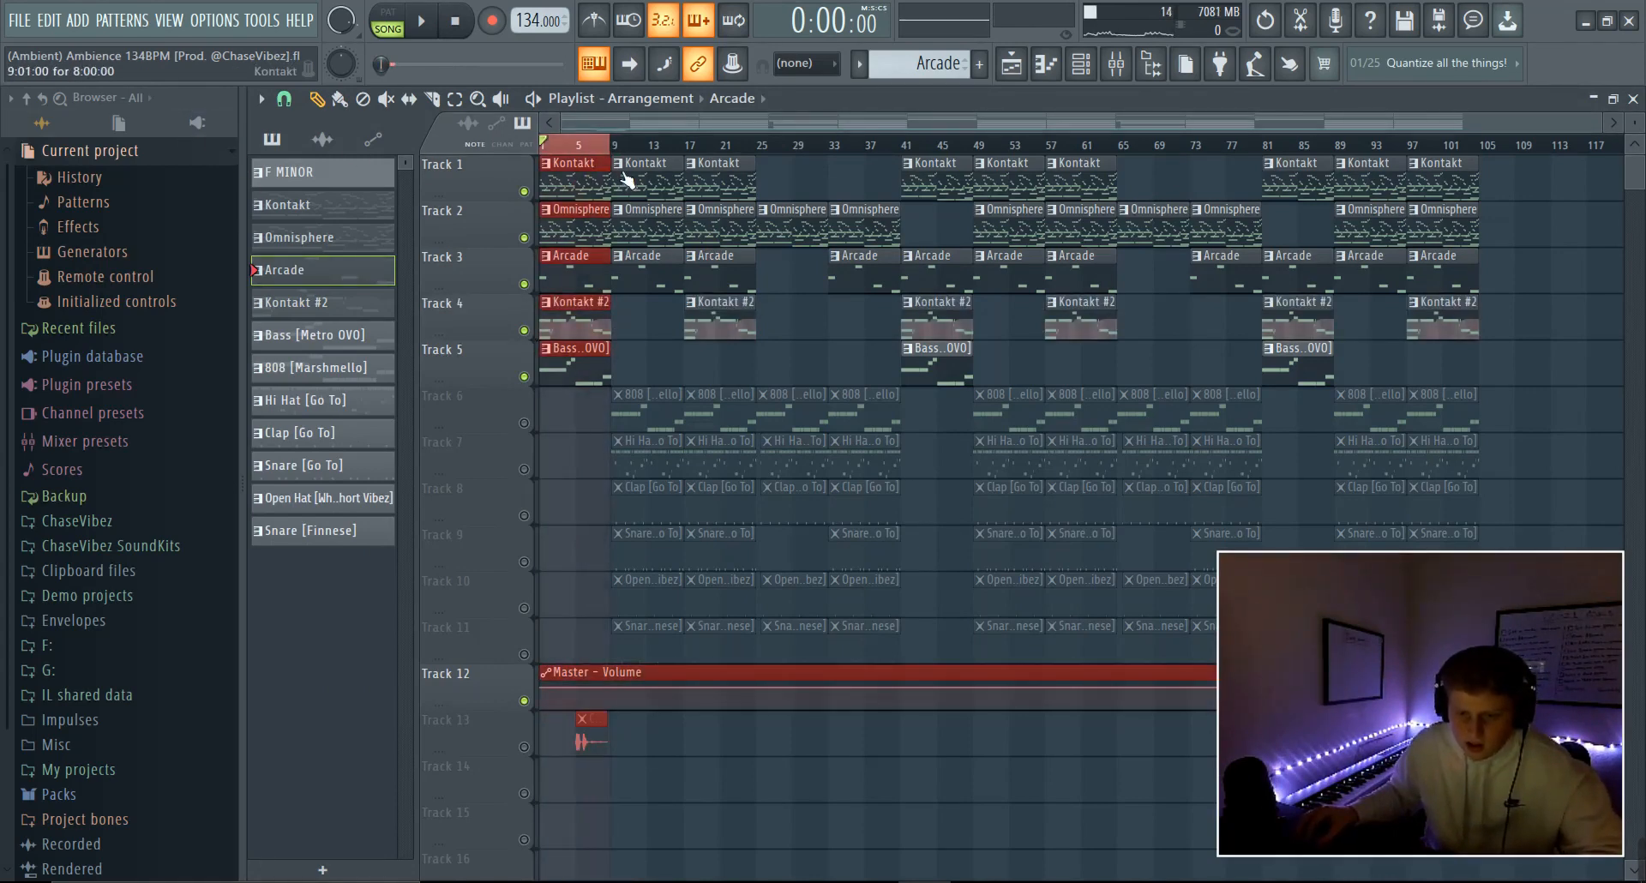
- Open the Kontakt #2 pattern in the piano roll, play its melody, and return to the playlist
double_click(594, 321)
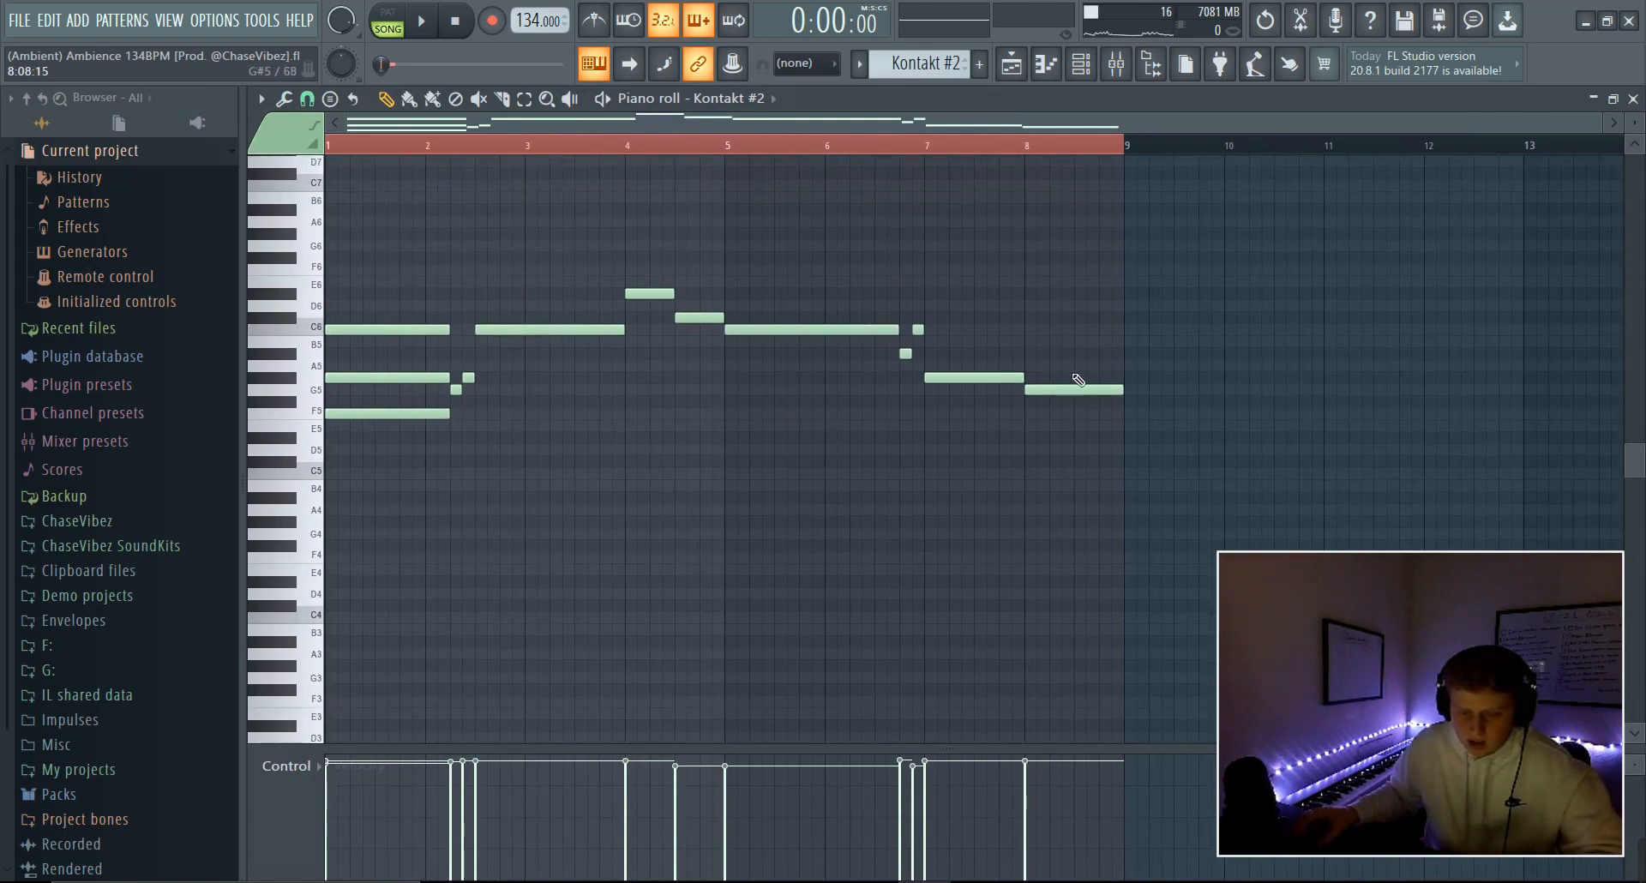
key("space")
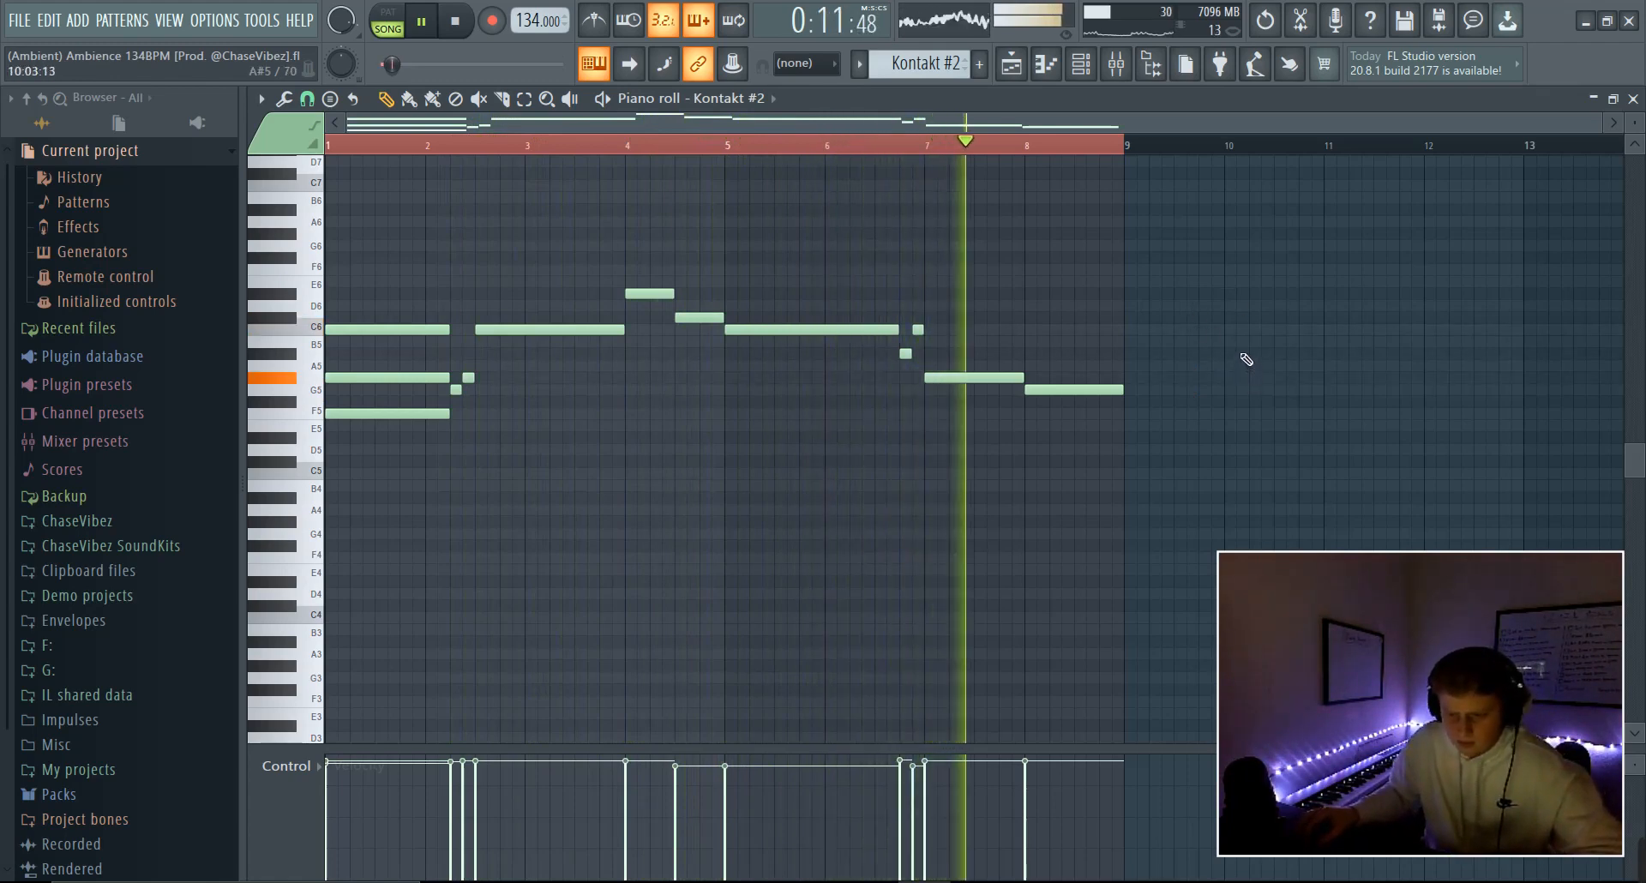
left_click(1012, 66)
key("space")
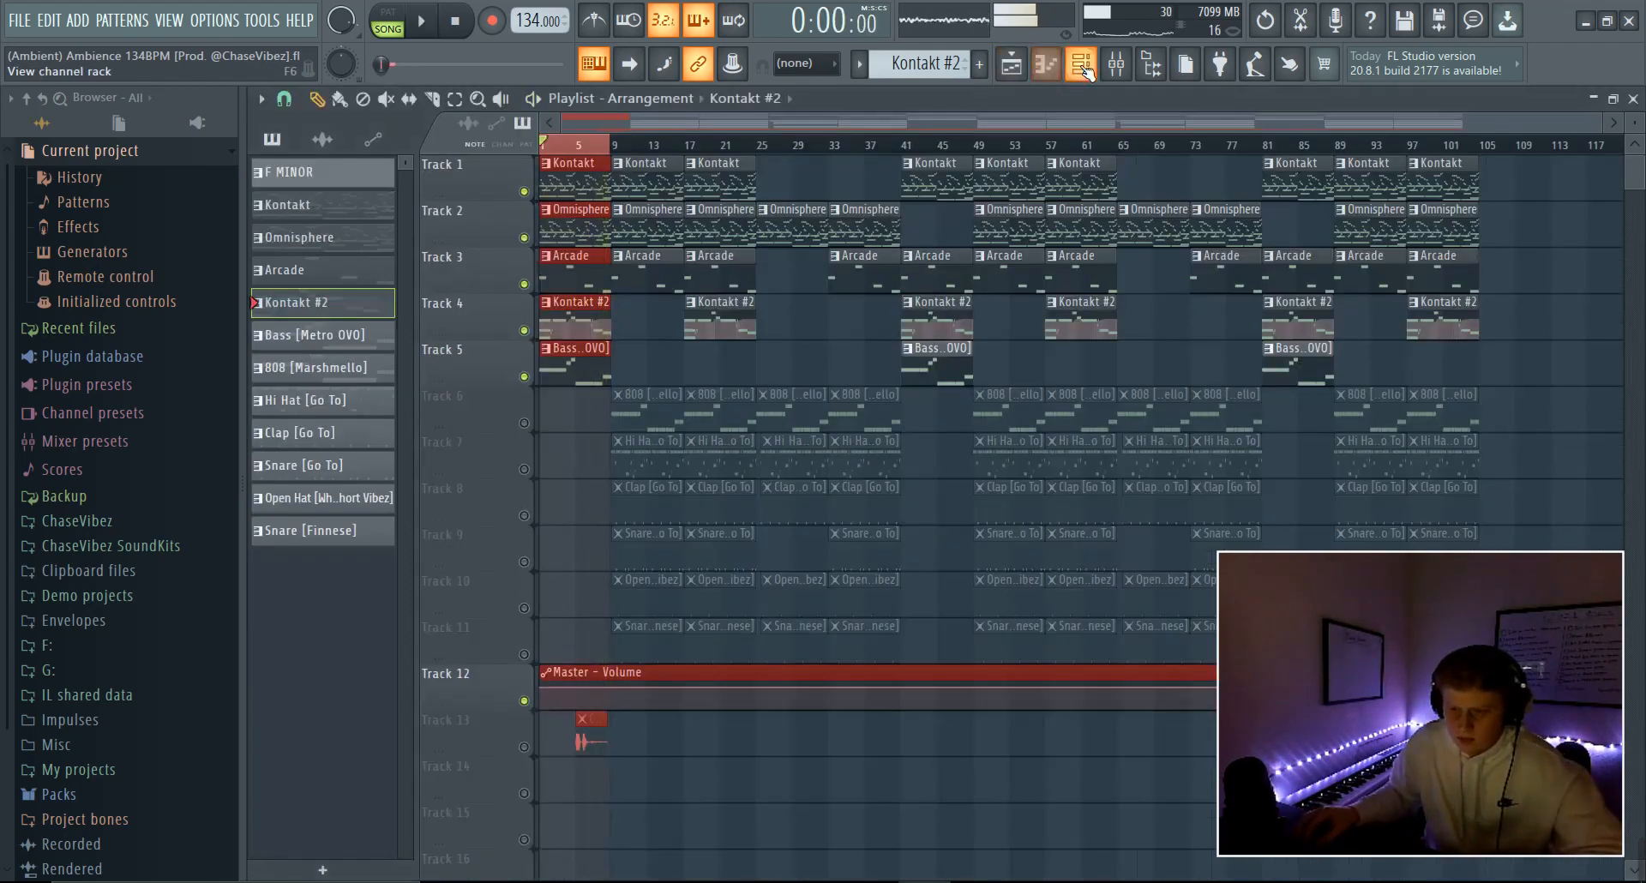
- Open the Kontakt #2 instrument to review its Strings CS Legato patch and the Albion ONE legato instruments
left_click(1081, 65)
left_click(452, 378)
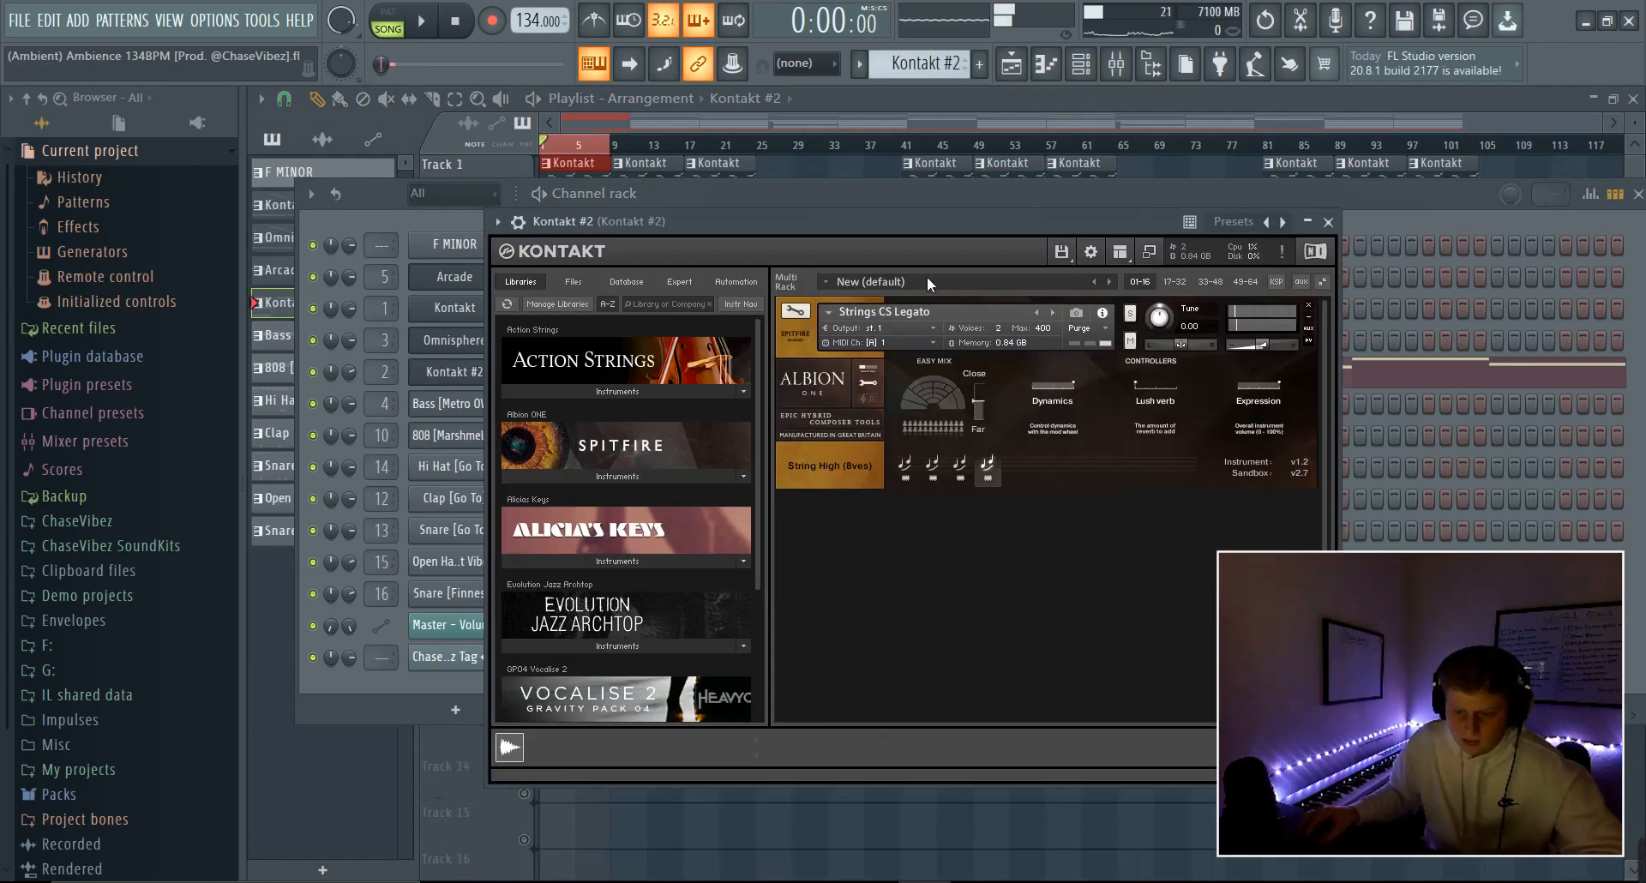
scroll(676, 409, "down", 1)
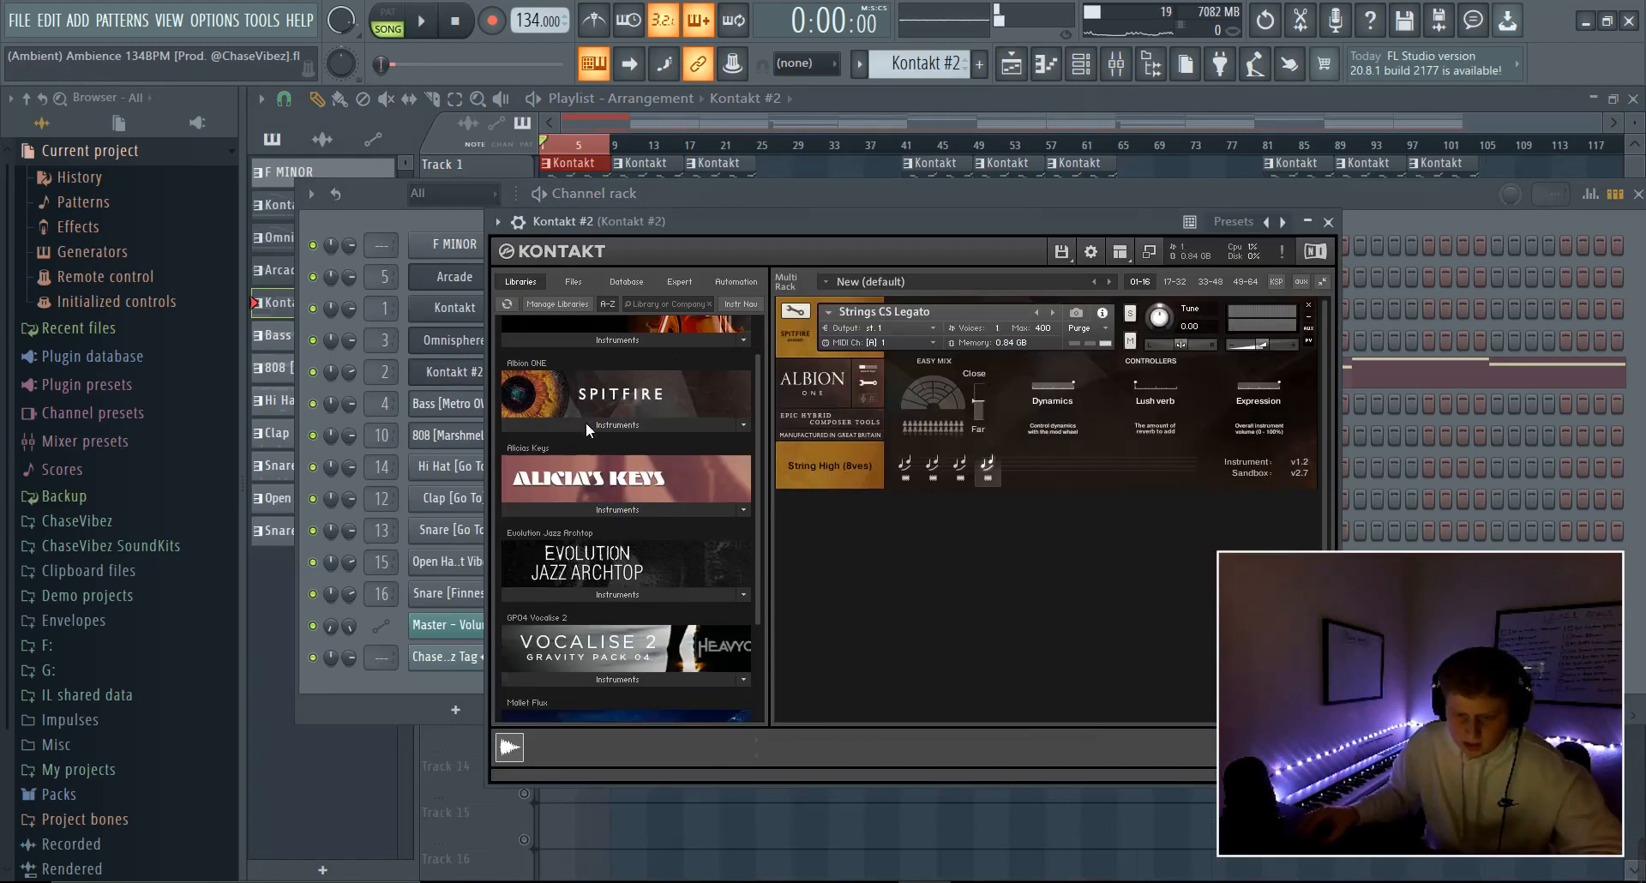
left_click(585, 421)
scroll(616, 458, "up", 1)
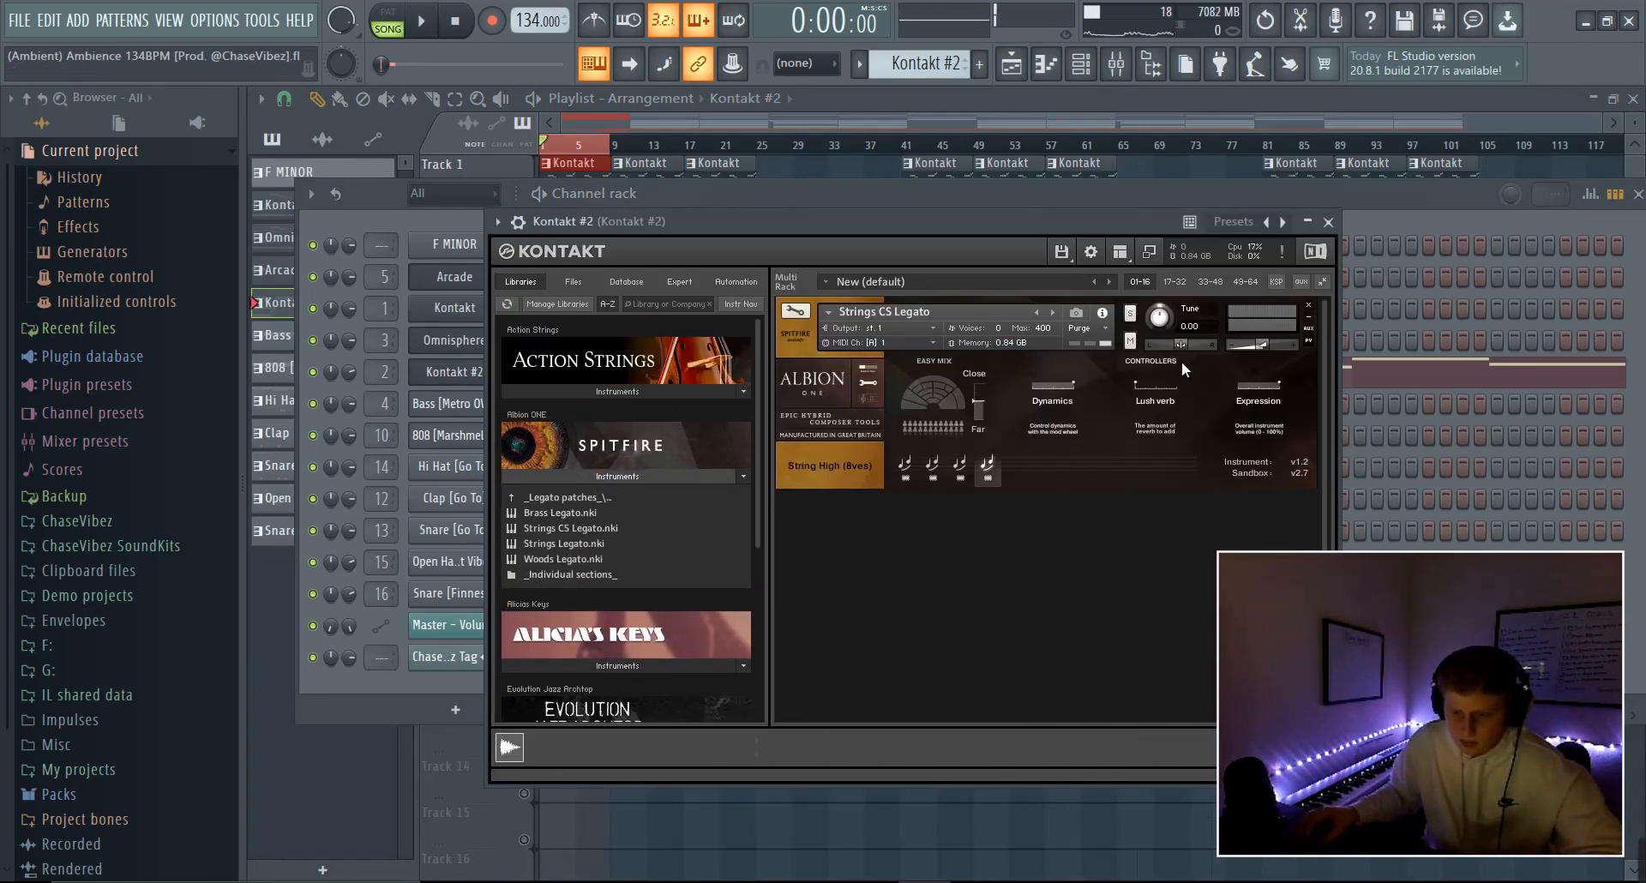
- Open the mixer on the Kontakt #2 insert and review the curve in its Fruity parametric EQ 2
left_click(1115, 64)
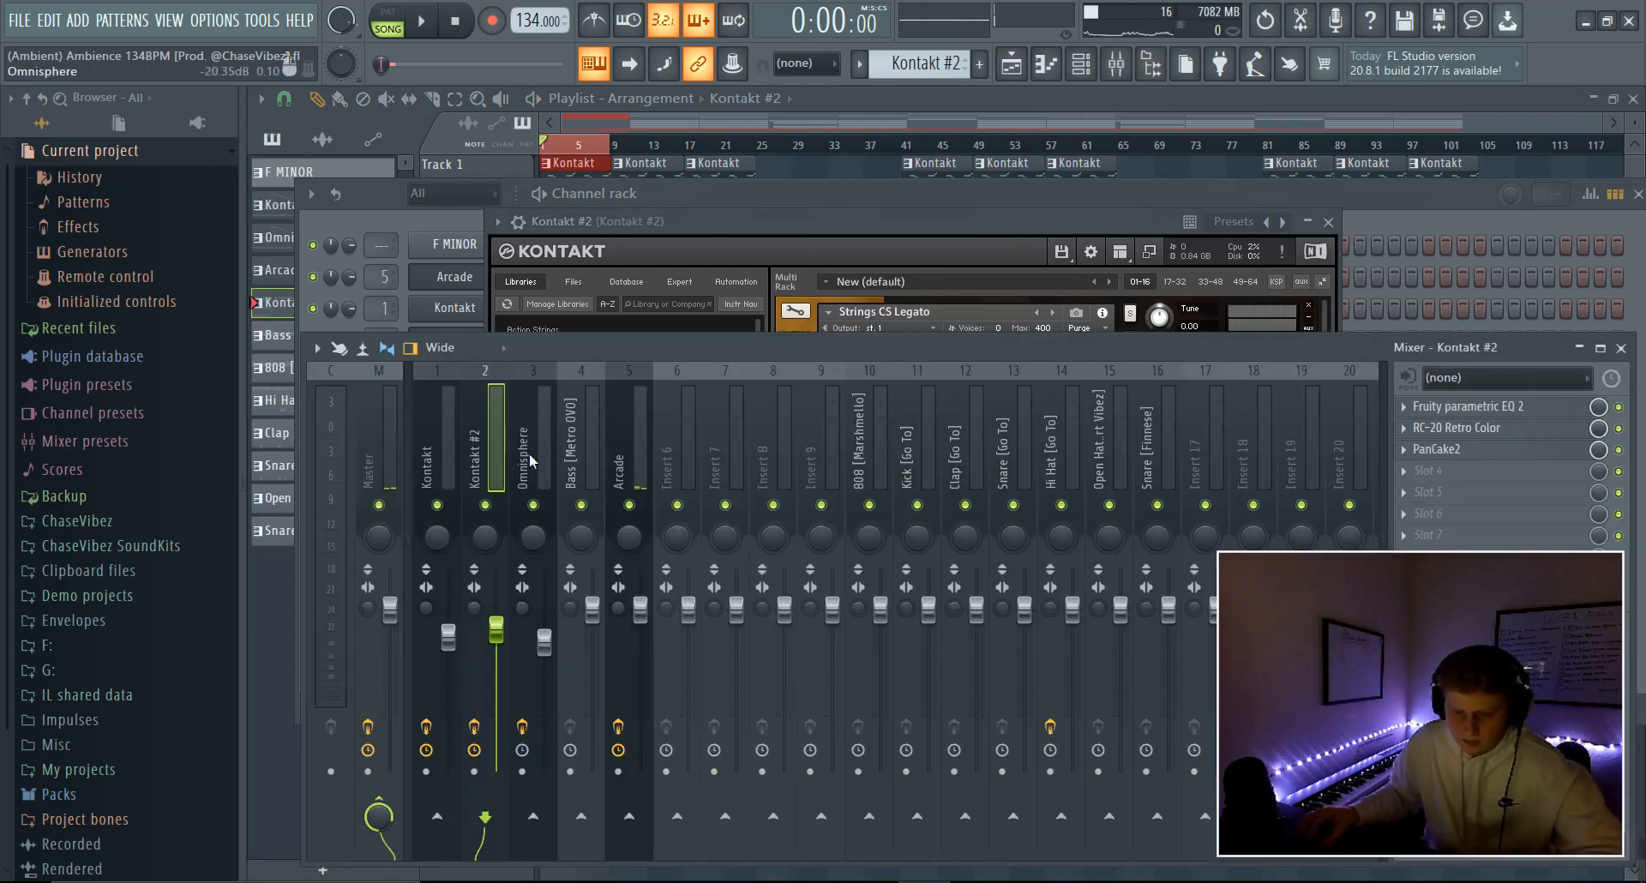
left_click(1526, 428)
left_click(1524, 406)
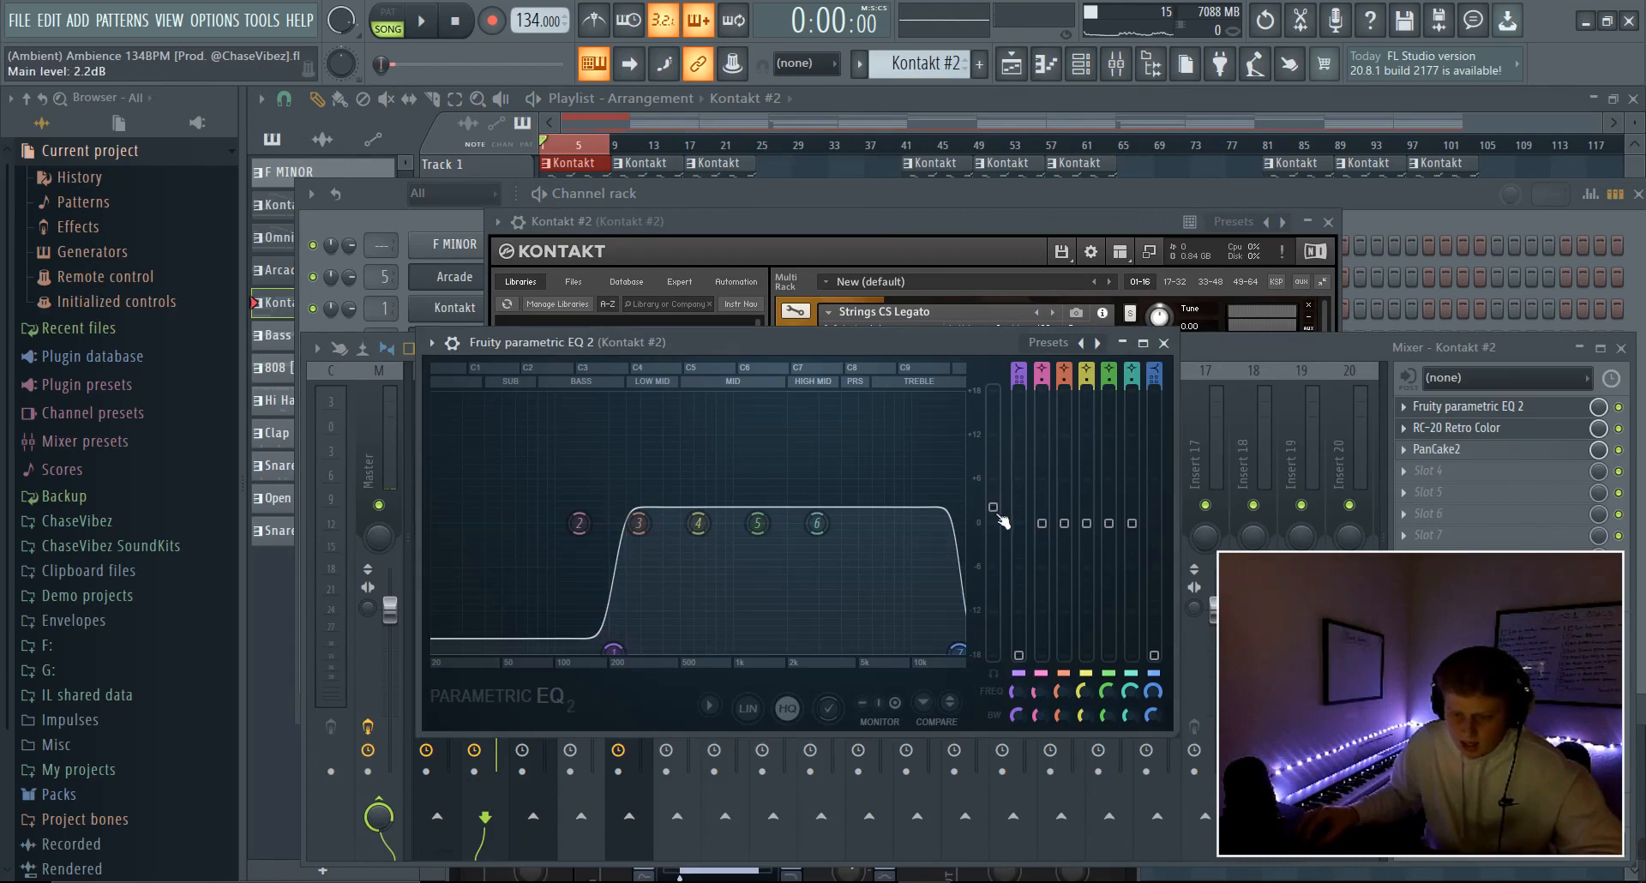
left_click(1475, 407)
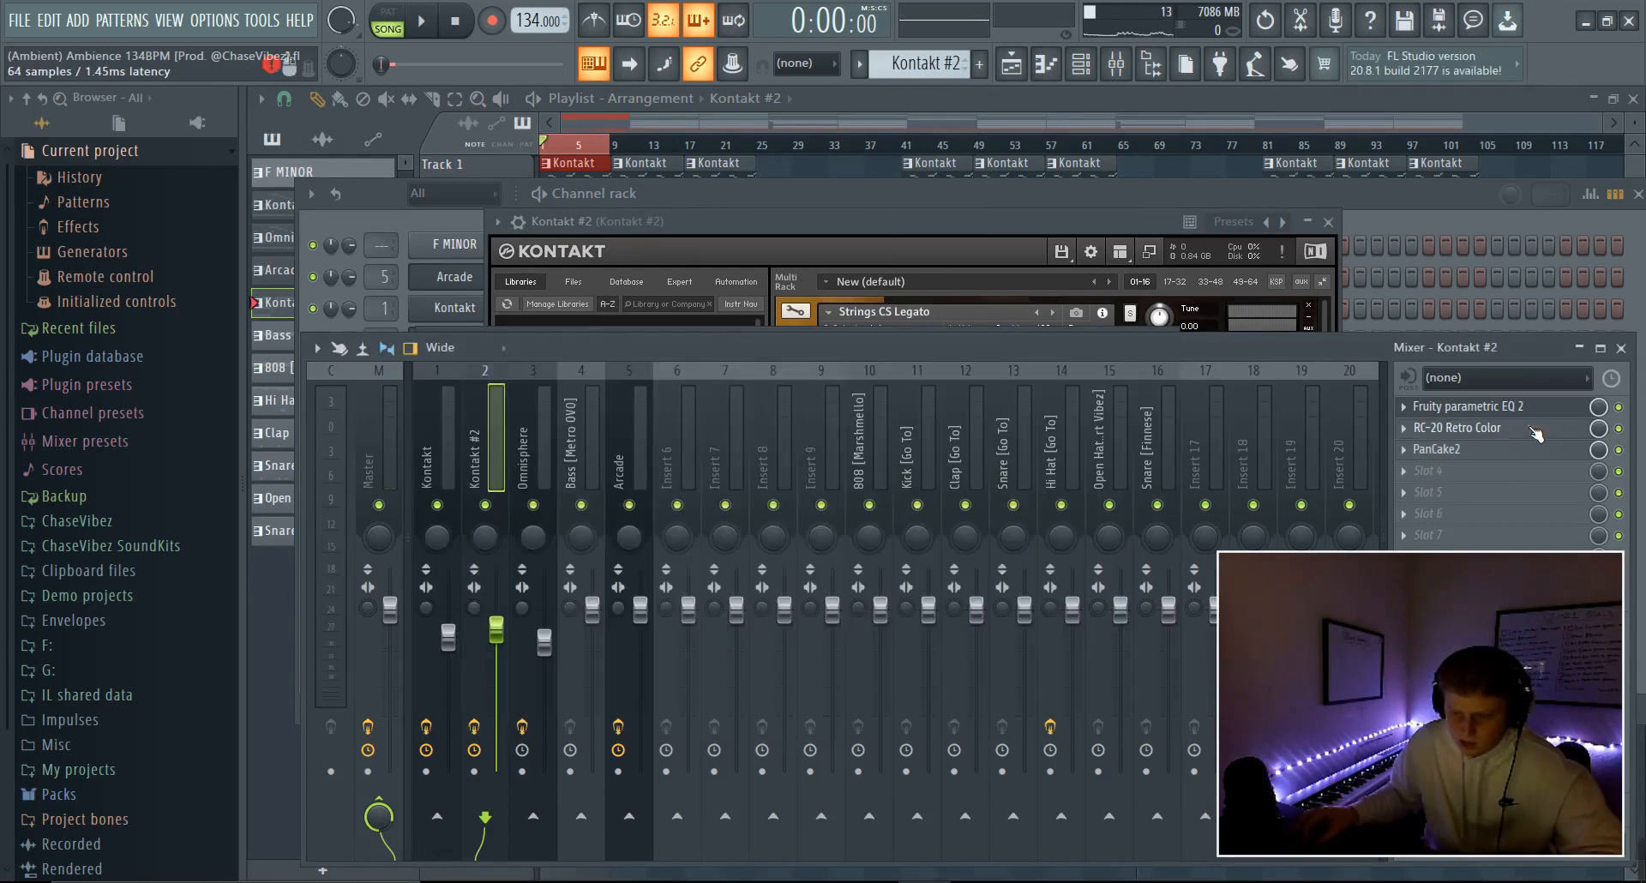
- Review the Wobble and Distort amounts in RC-20 Retro Color on the Kontakt #2 insert
left_click(1475, 428)
left_click_drag(747, 412, 707, 208)
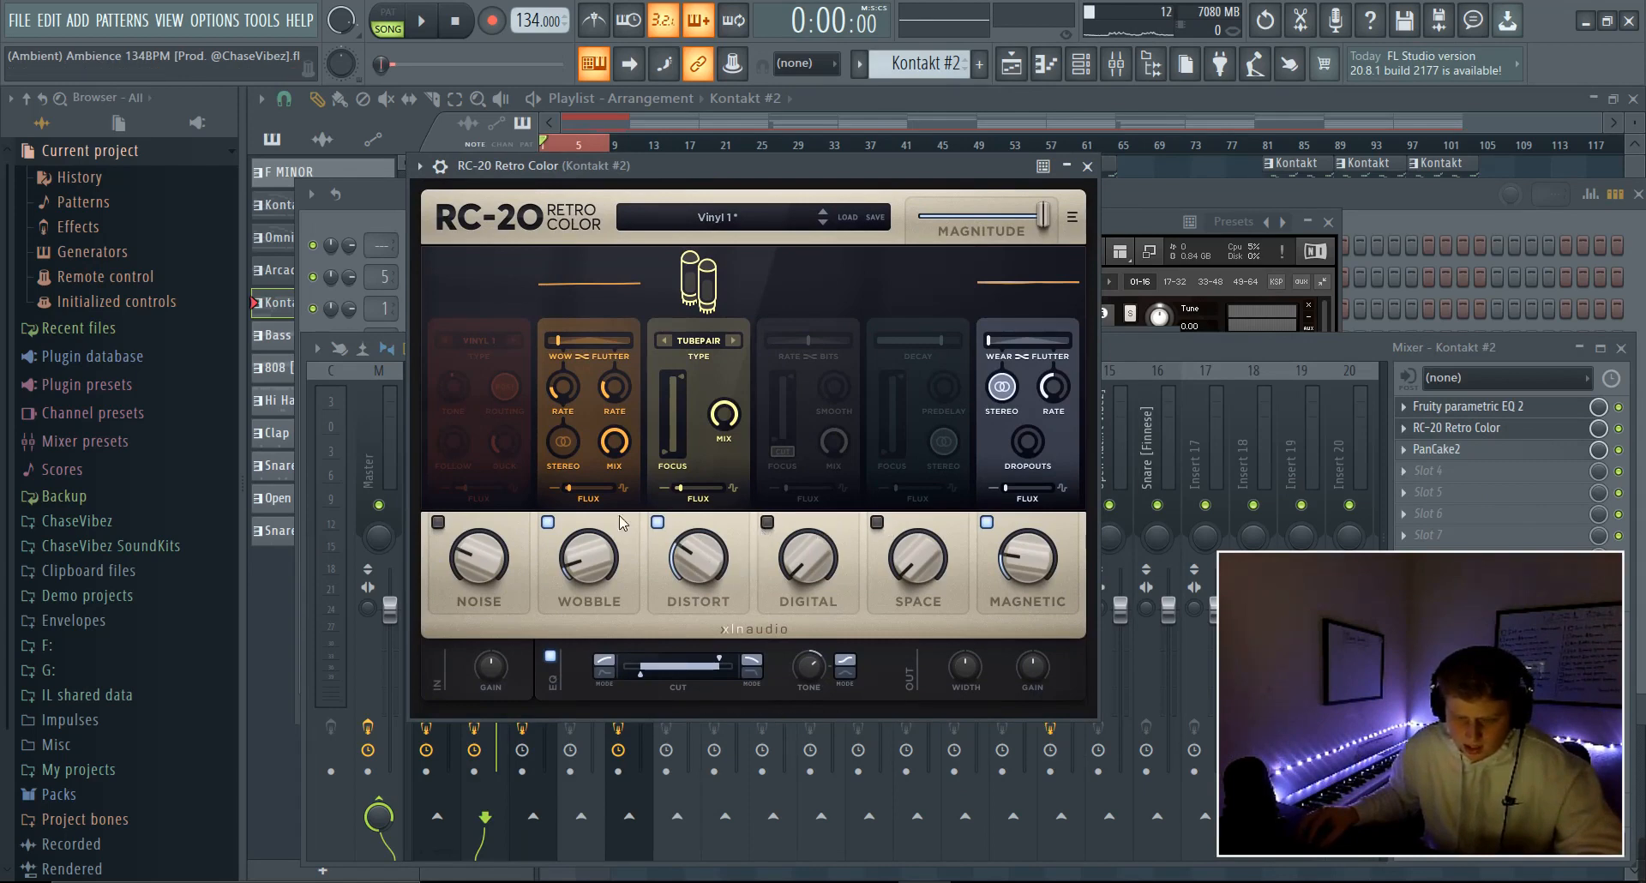
left_click(570, 567)
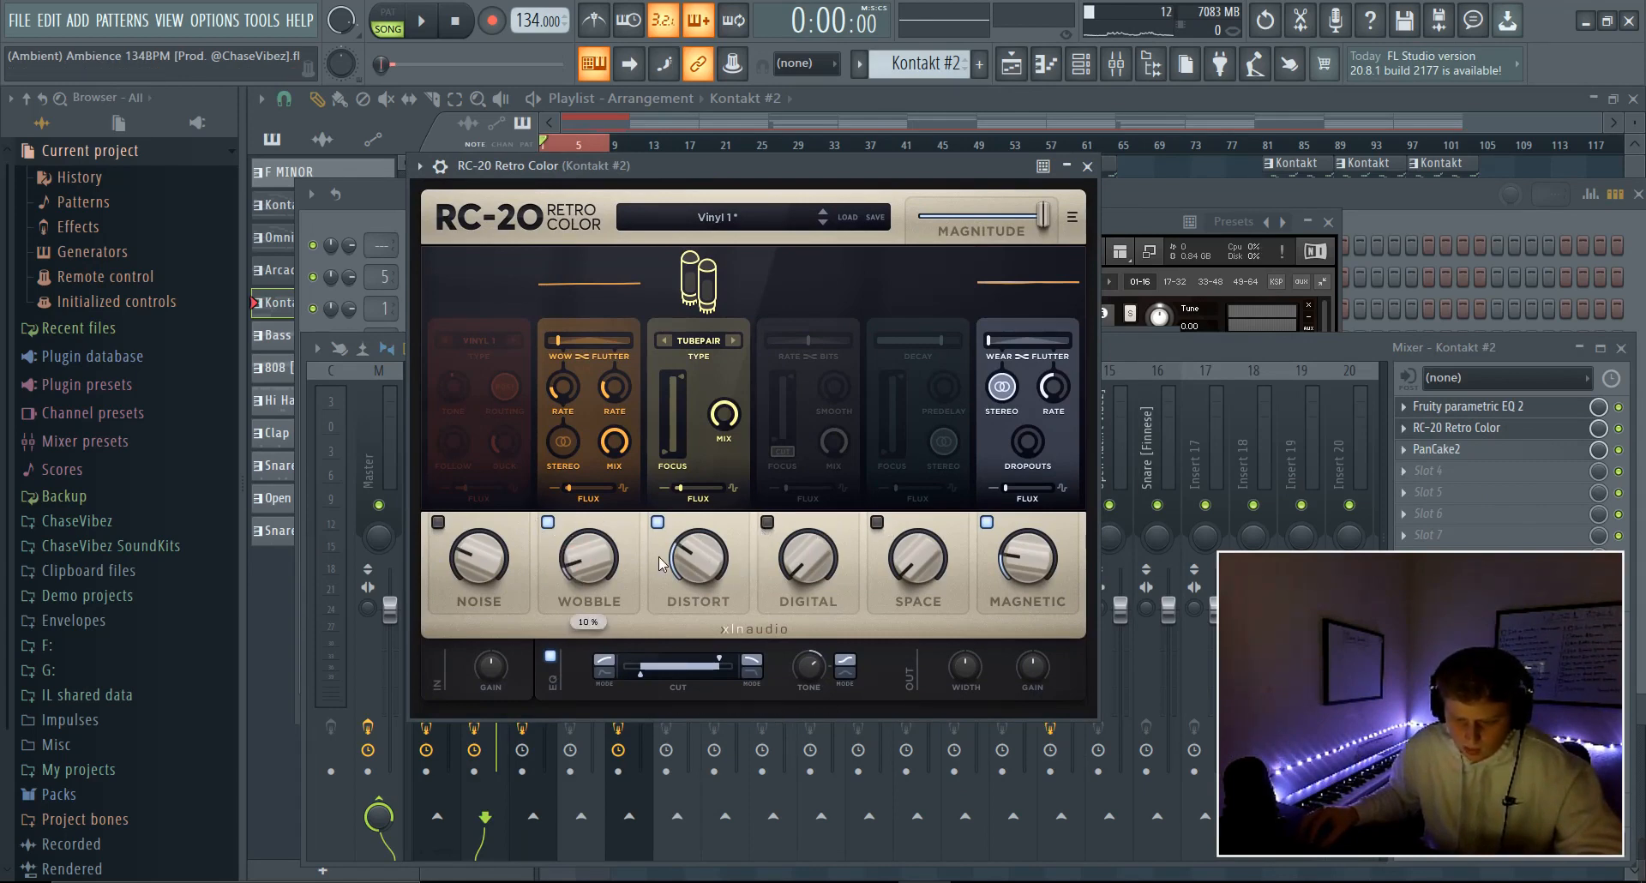
left_click(685, 558)
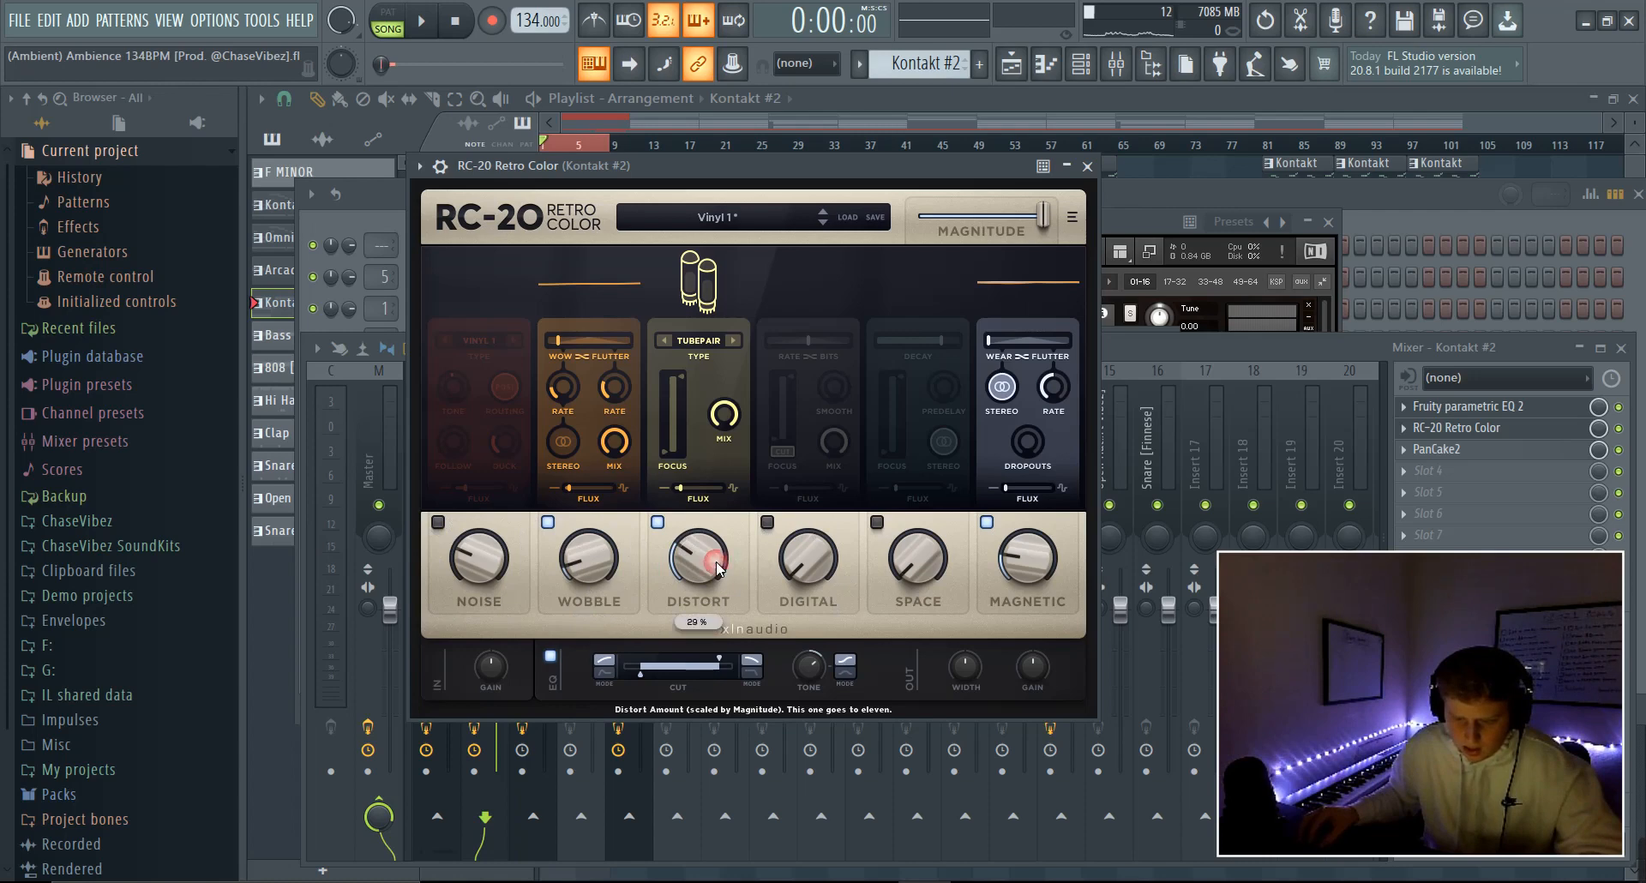
left_click(1087, 166)
- Review the PanCake2 wave and LFO rate on the Kontakt #2 insert, and close all the open windows
left_click(1480, 451)
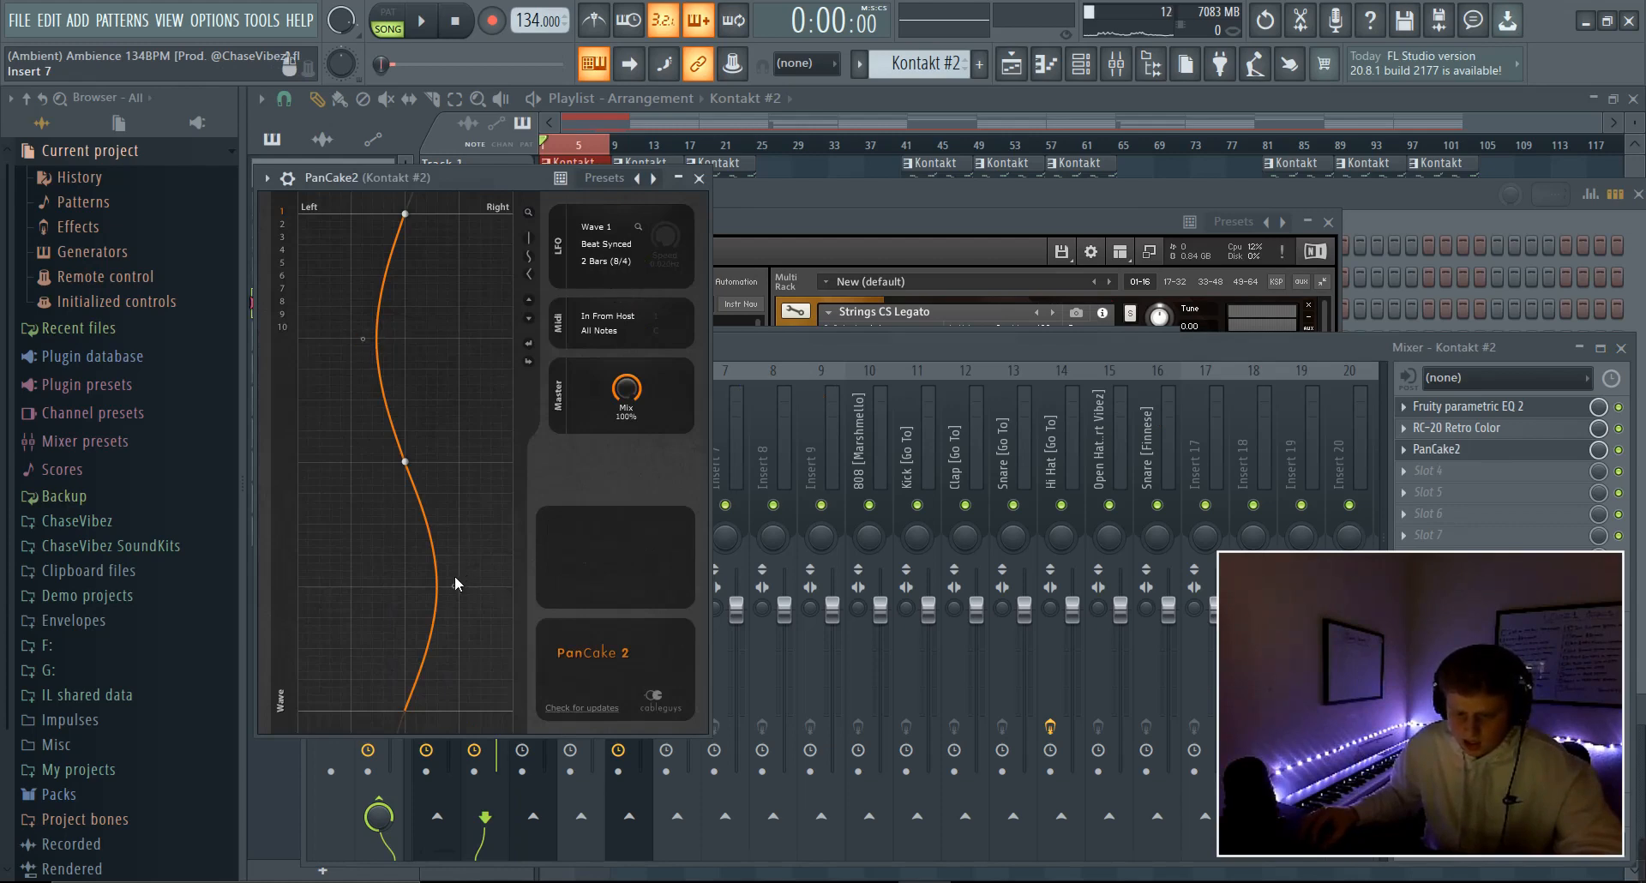
left_click(699, 178)
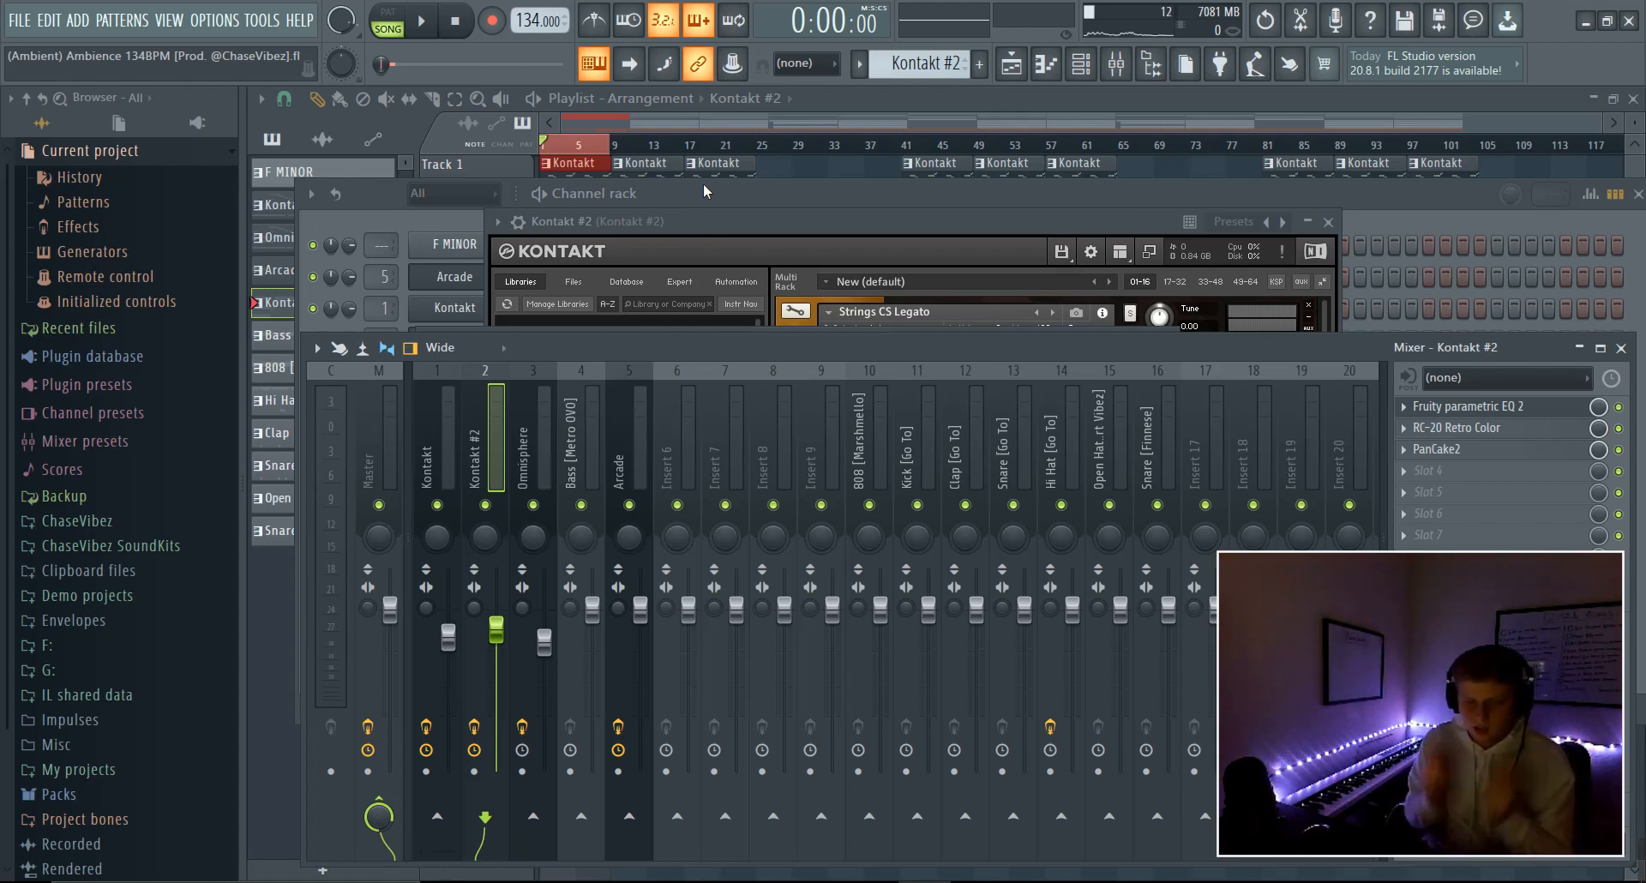
key("F12")
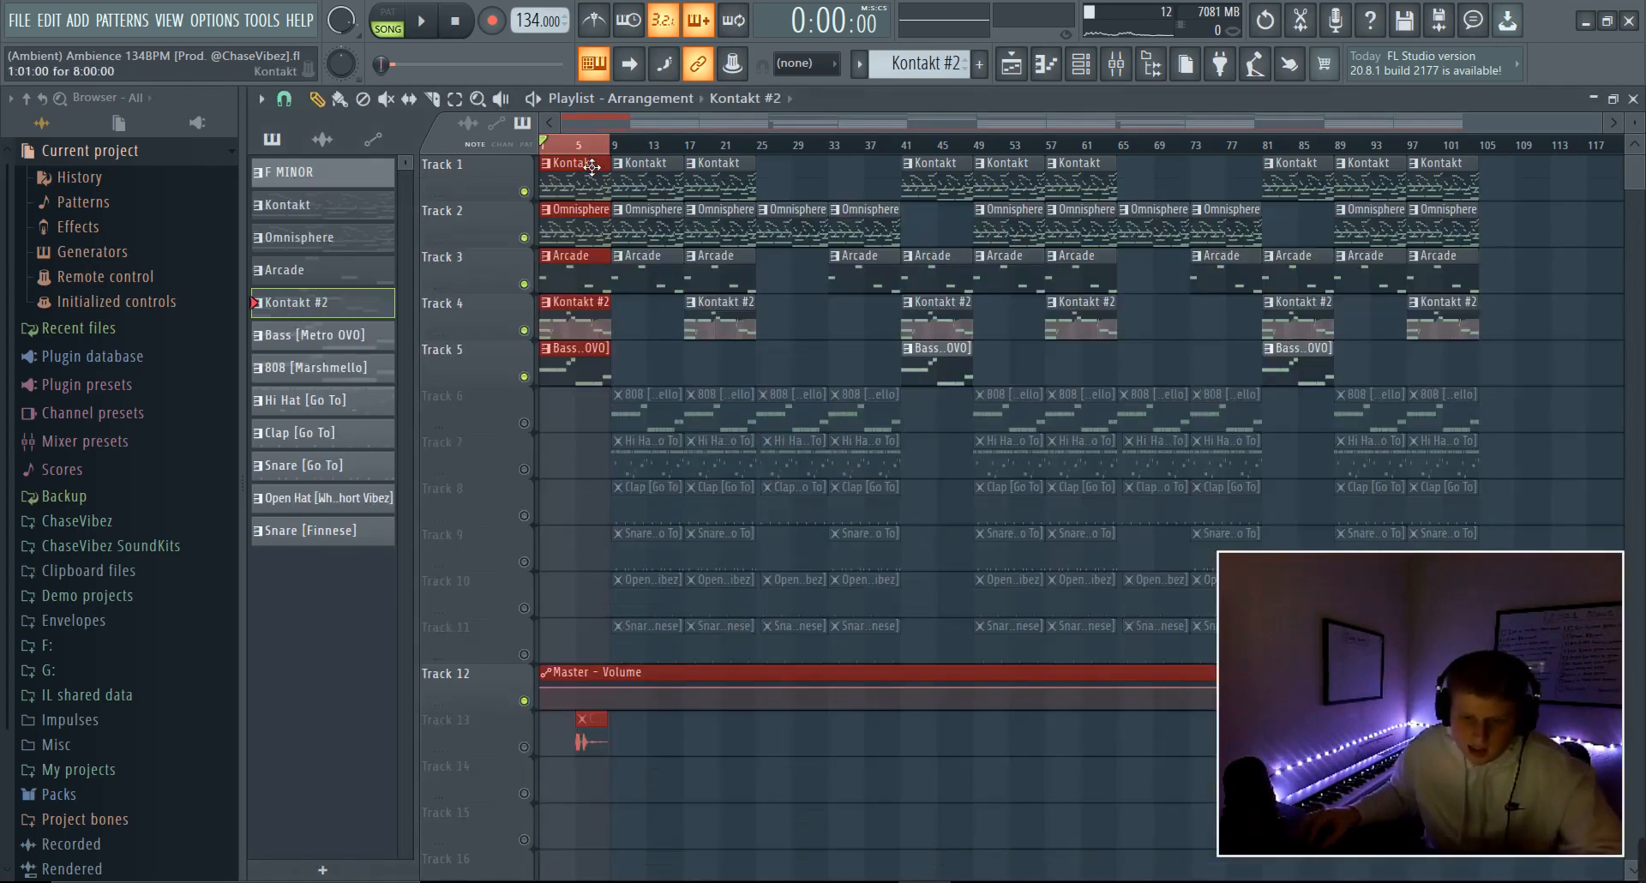
- Solo the Kontakt melody on track 1, turn the Master - Volume track back on, and open the Kontakt pattern in the piano roll
right_click(523, 191)
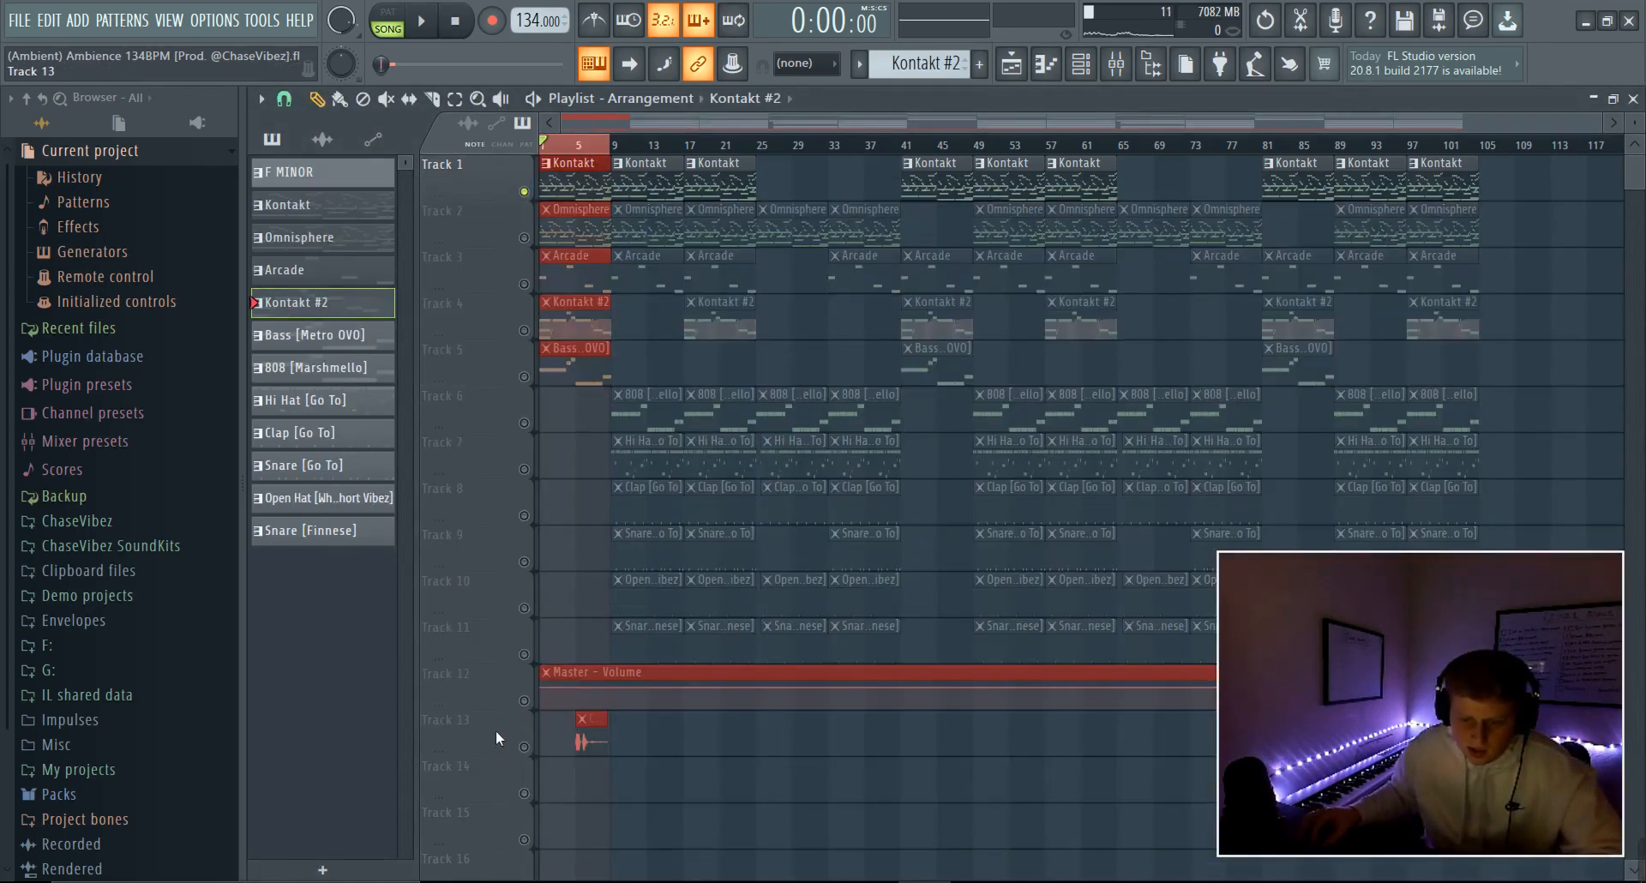
left_click(524, 700)
double_click(585, 164)
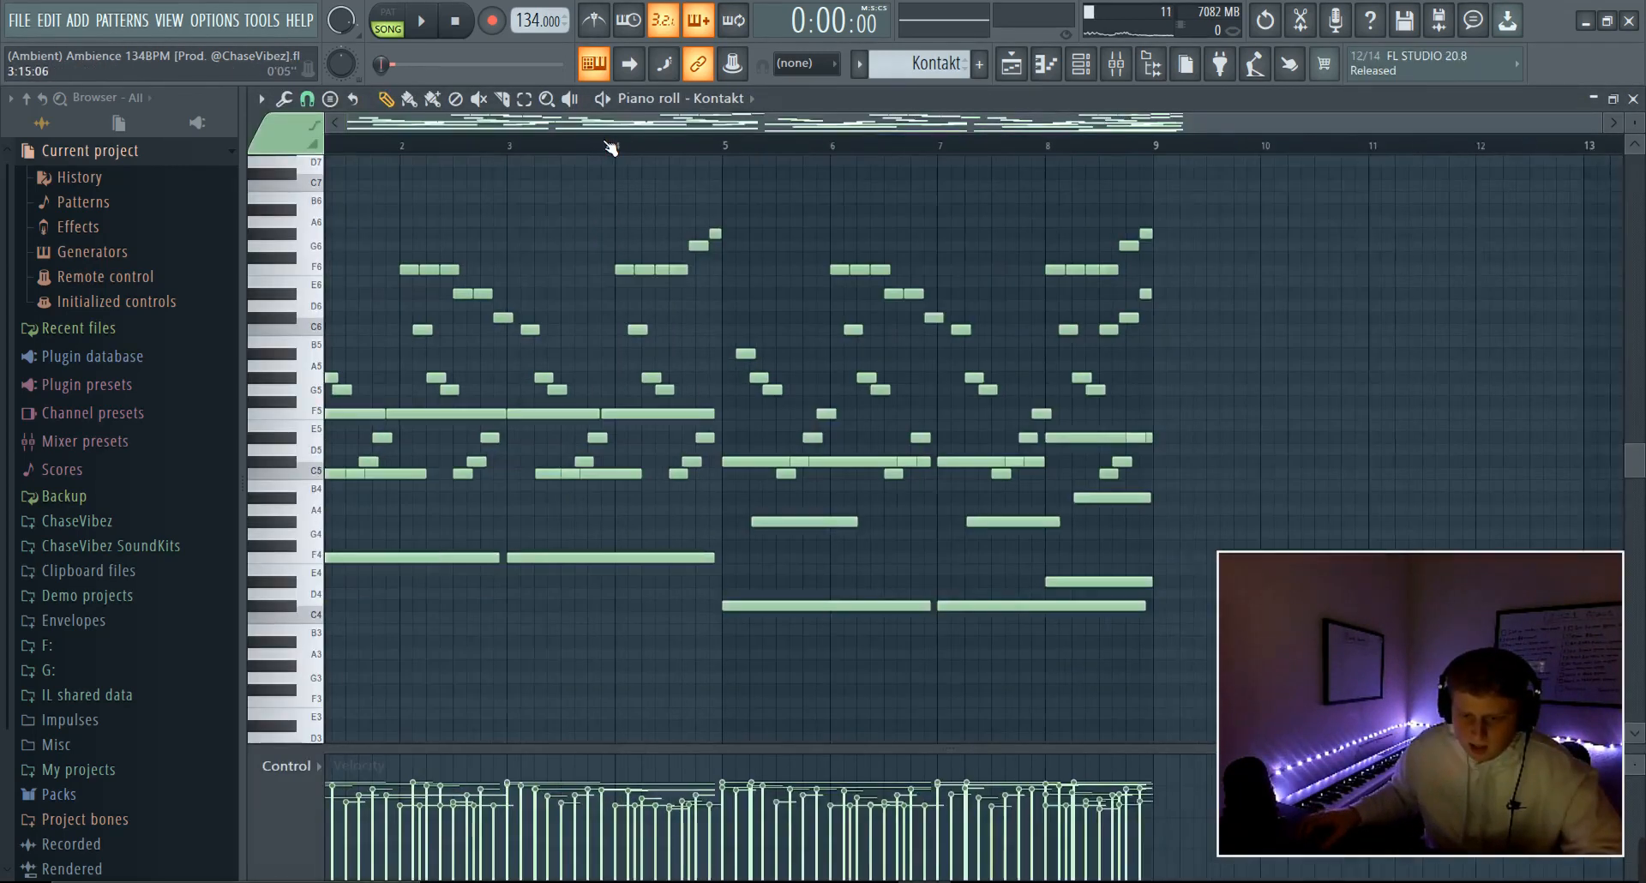
left_click(785, 460)
scroll(1043, 449, "down", 1)
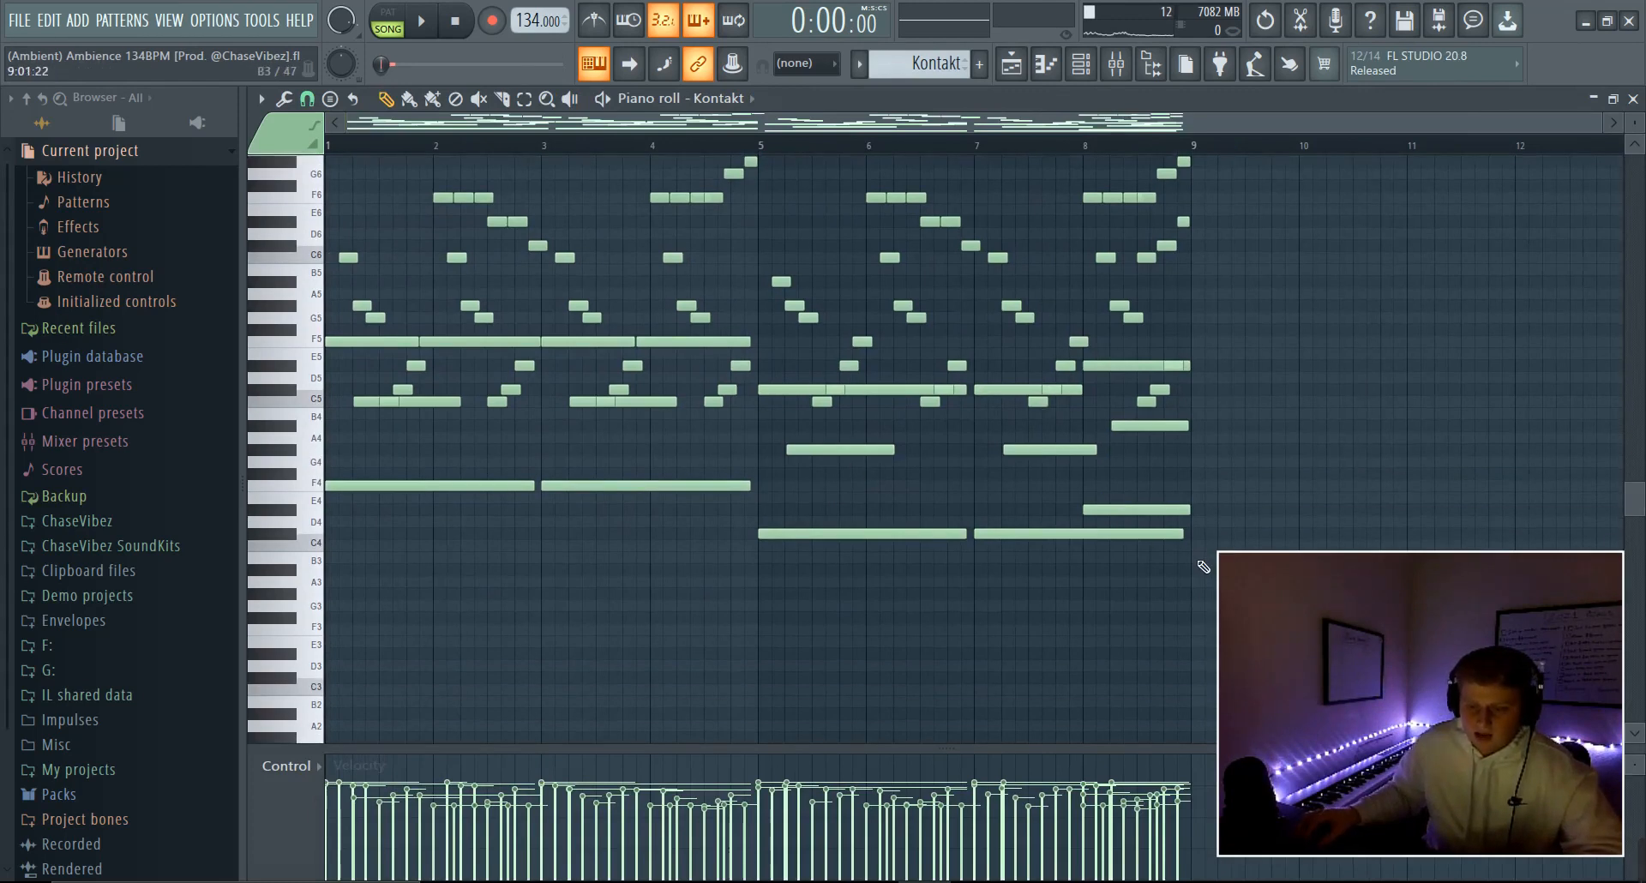
- Select all notes in the Kontakt pattern, raise their velocities to the maximum, and play the melody
key("ctrl+a")
key("space")
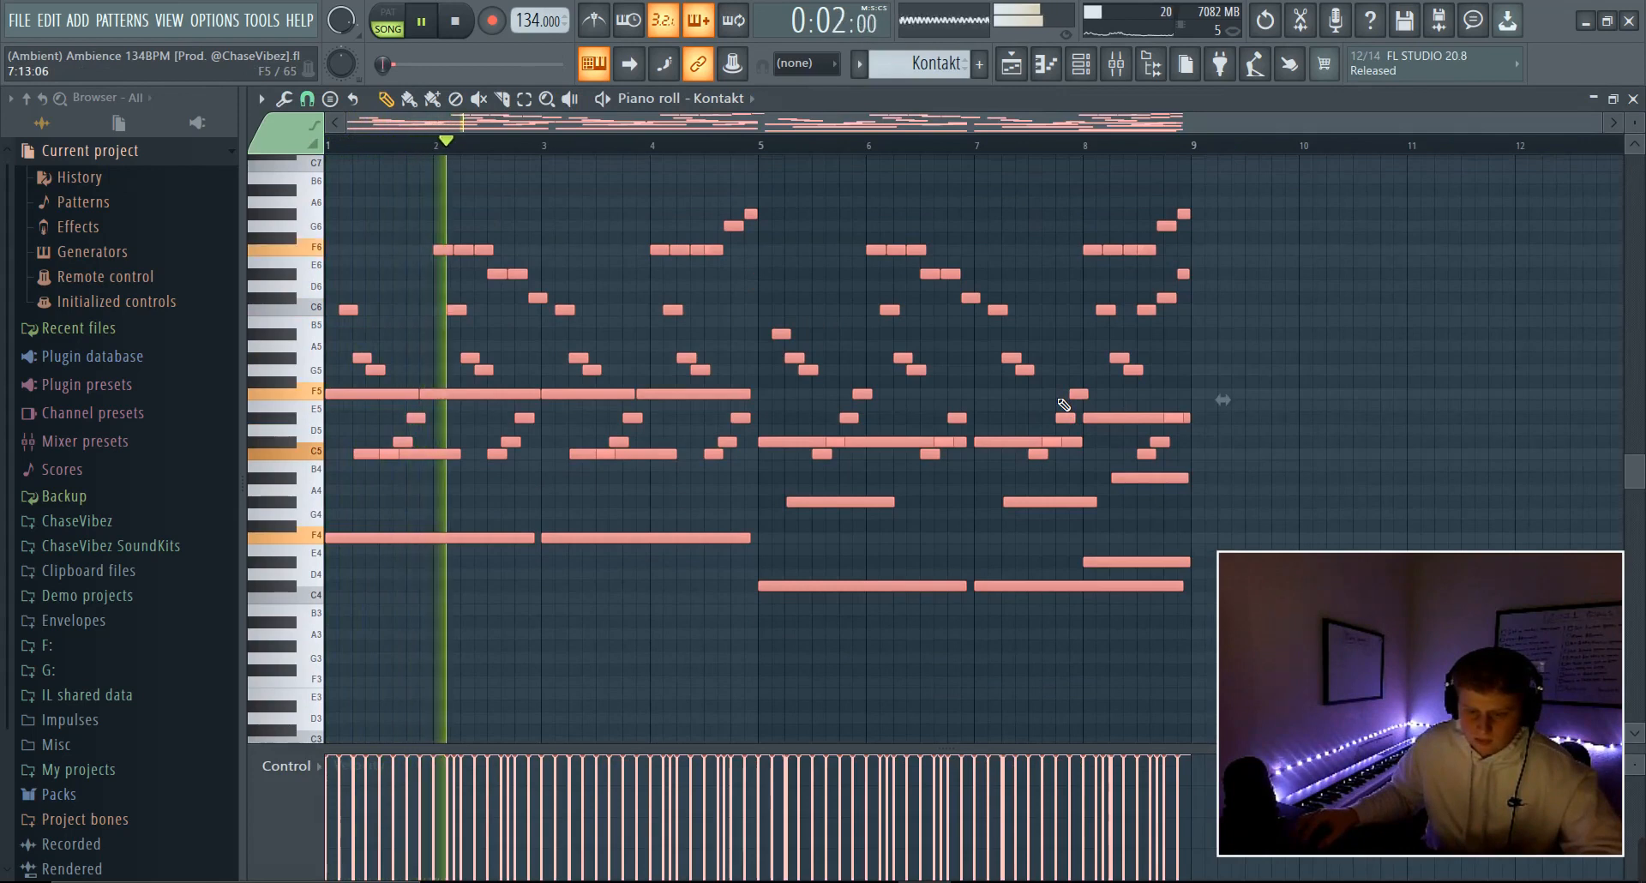
key("space")
- Undo the velocity increases on the Kontakt notes in the piano roll
left_click(50, 21)
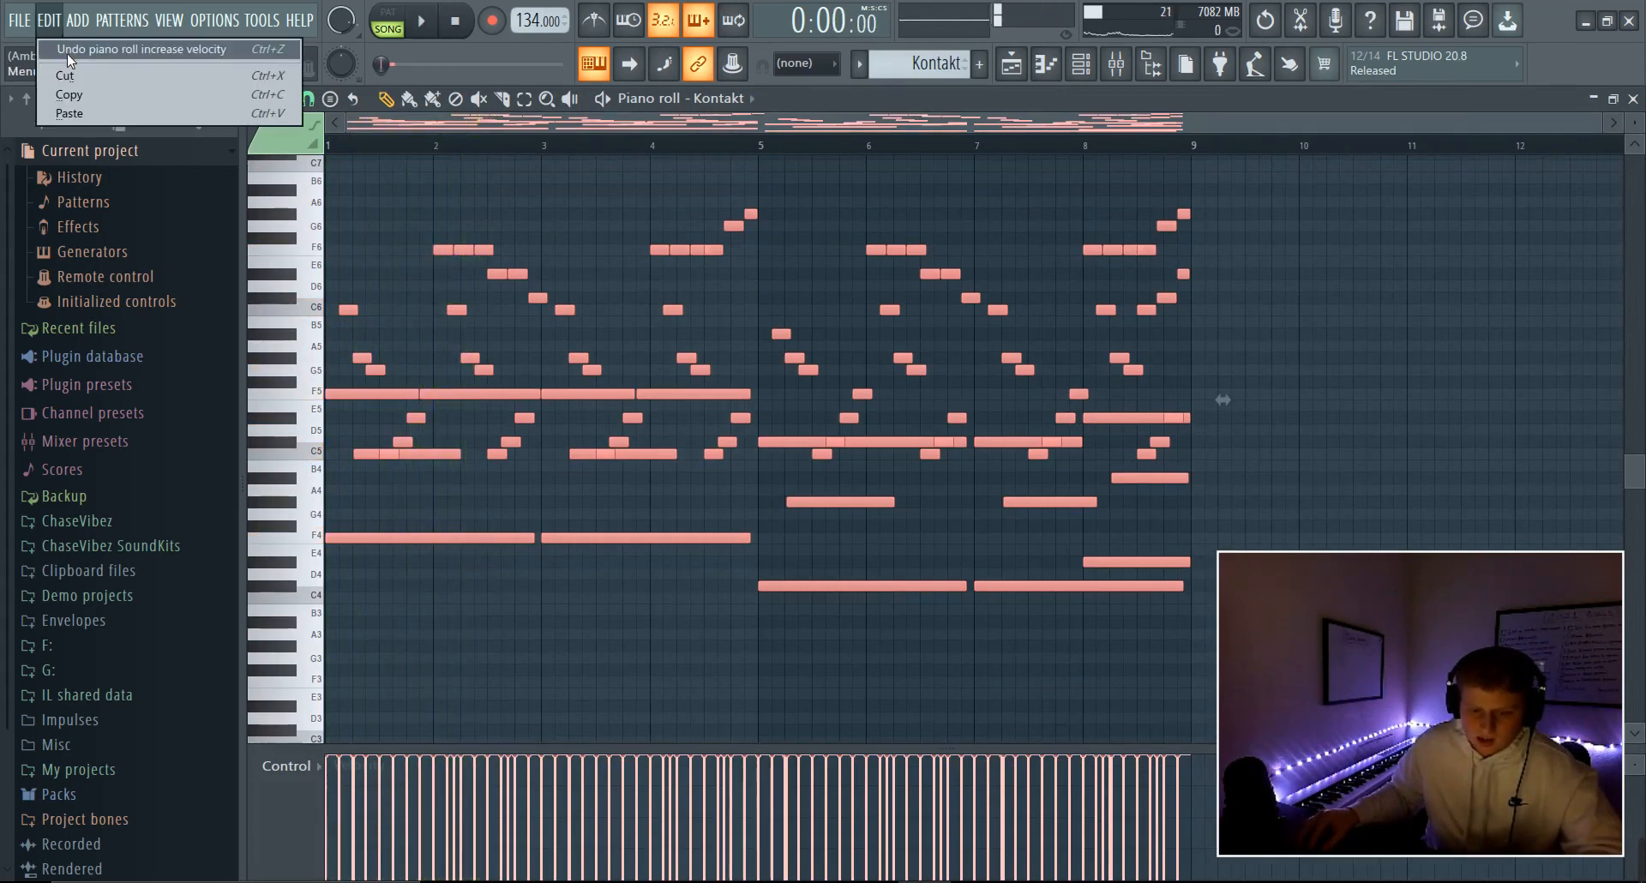
left_click(67, 53)
left_click(50, 21)
left_click(56, 51)
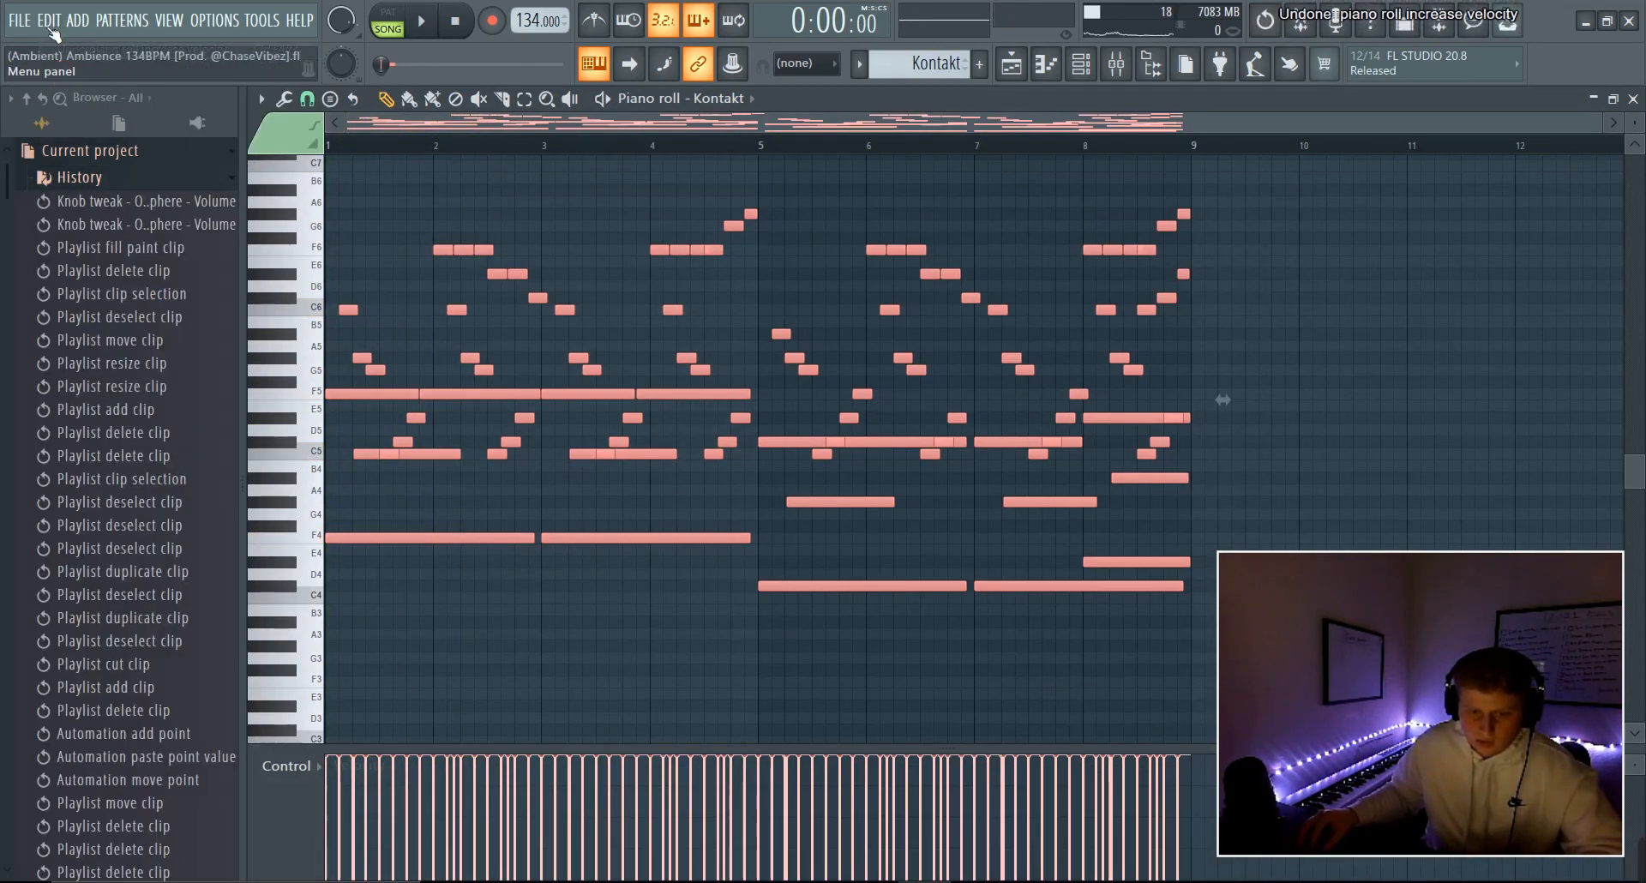
left_click(49, 21)
left_click(54, 51)
scroll(899, 422, "down", 1)
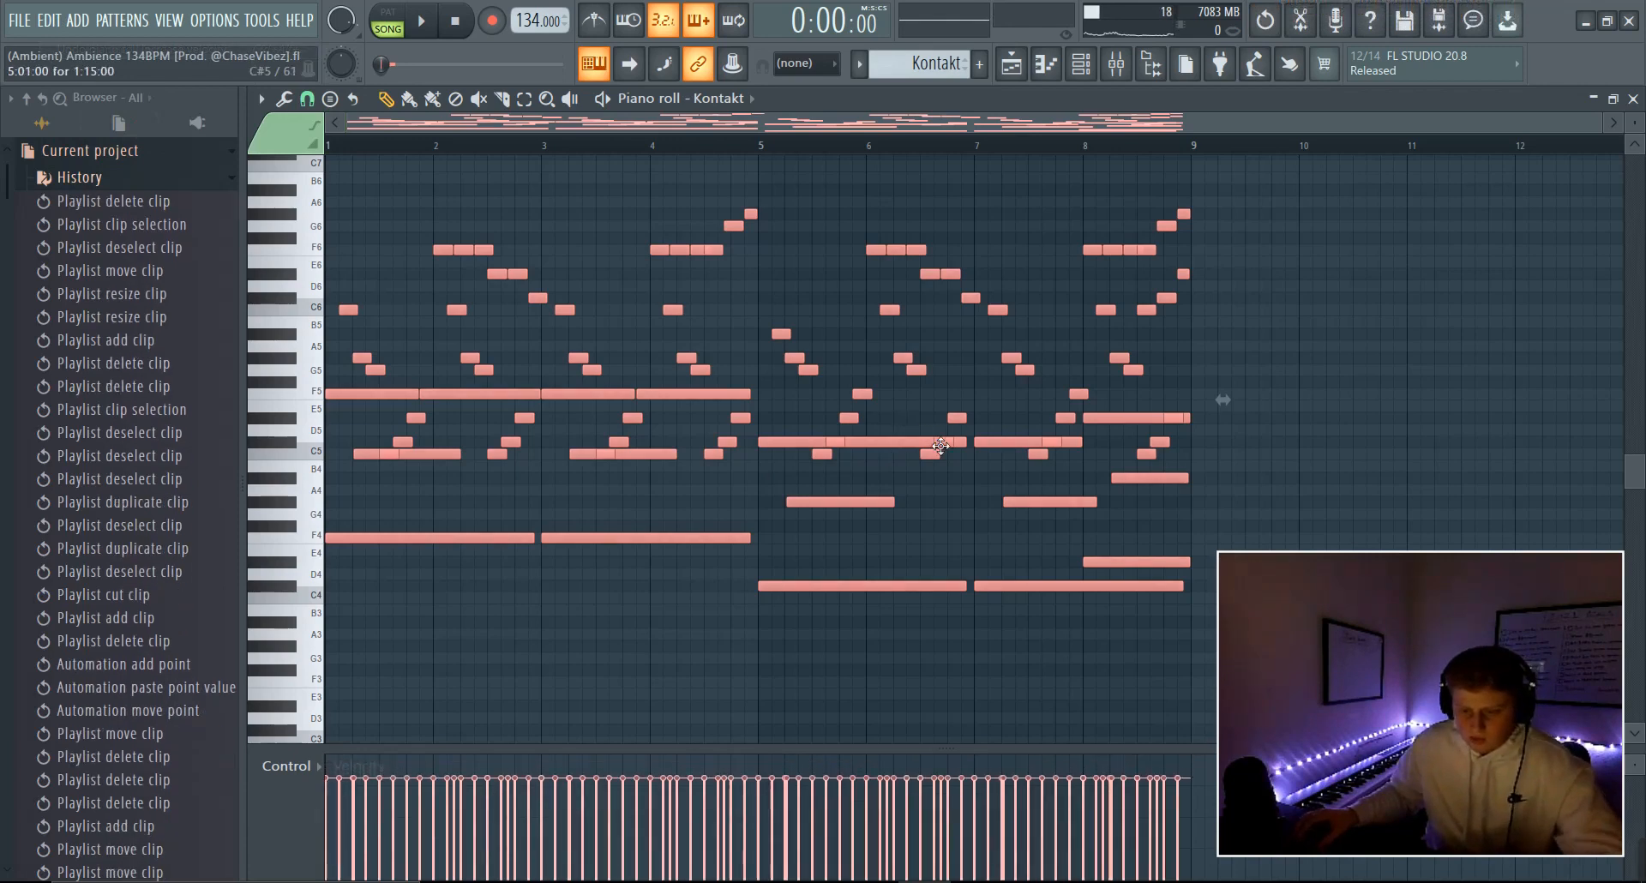
key("alt+q")
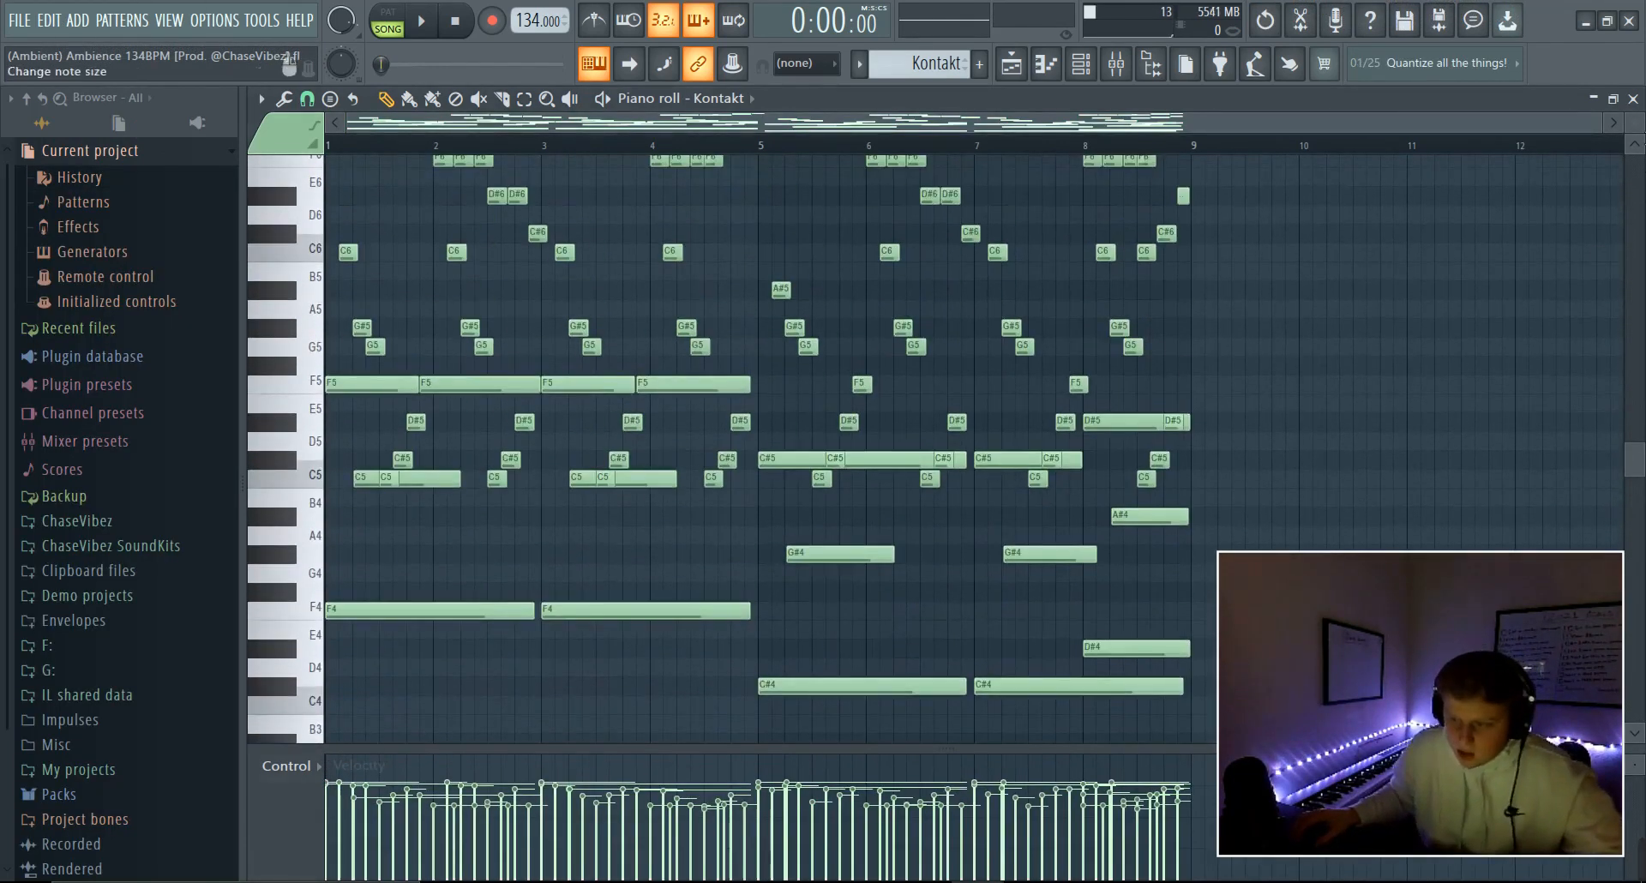
- Return to the playlist, solo the Kontakt melody on track 1, and turn the Master - Volume track back on
scroll(867, 393, "down", 3)
scroll(867, 392, "up", 1)
left_click(1010, 77)
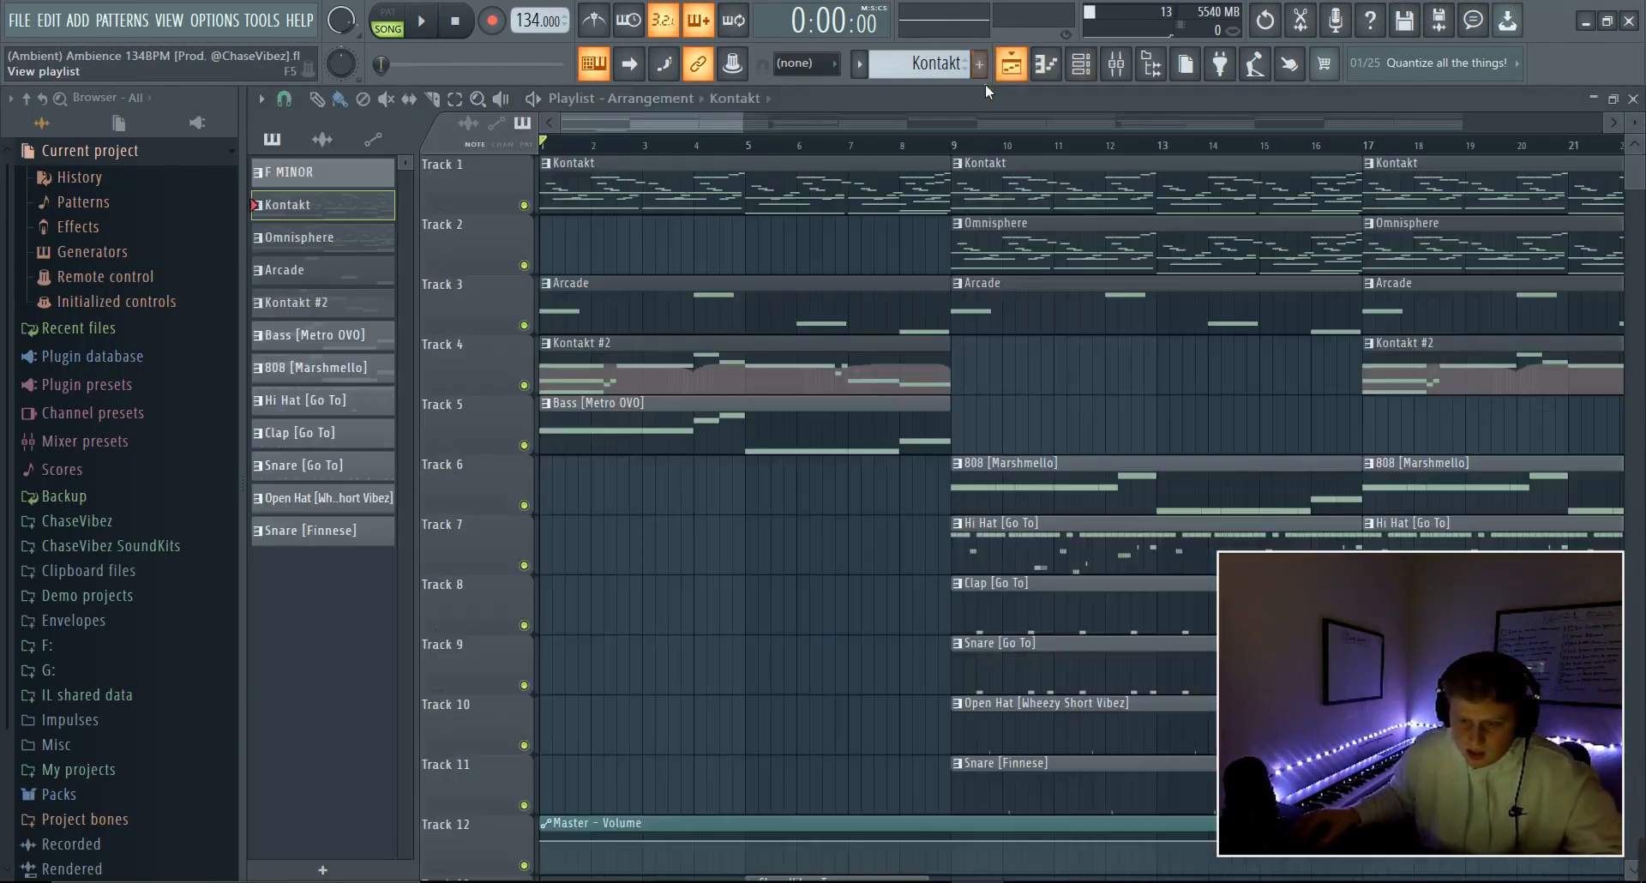
right_click(523, 206)
scroll(595, 345, "down", 4)
left_click(525, 624)
scroll(600, 531, "up", 4)
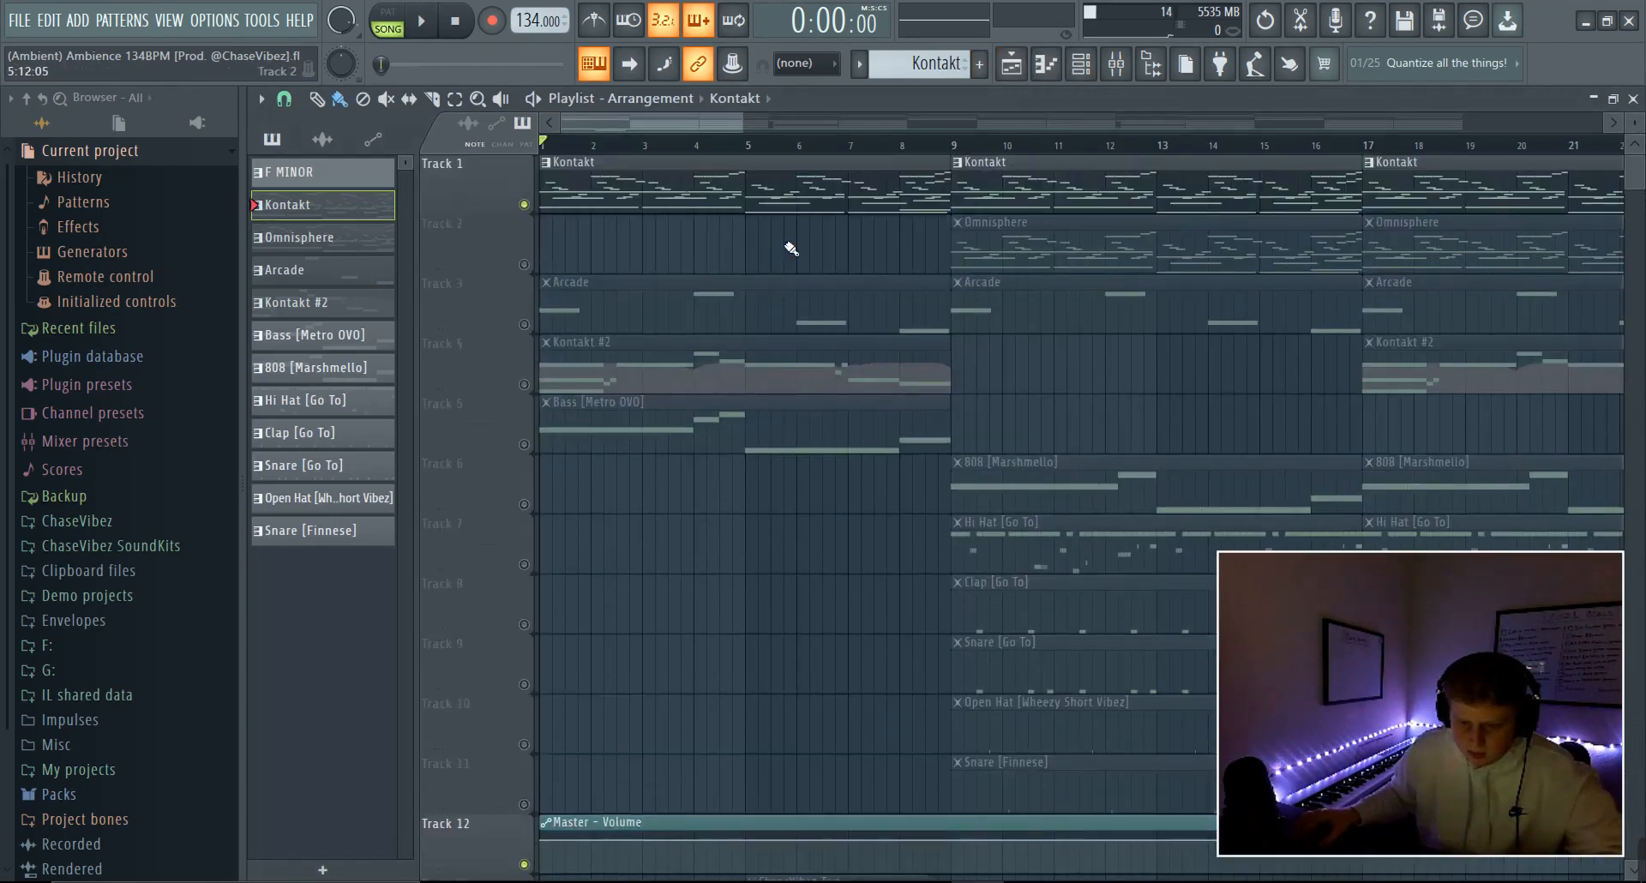
- Open the Kontakt pattern in the piano roll and play the melody
double_click(742, 165)
key("space")
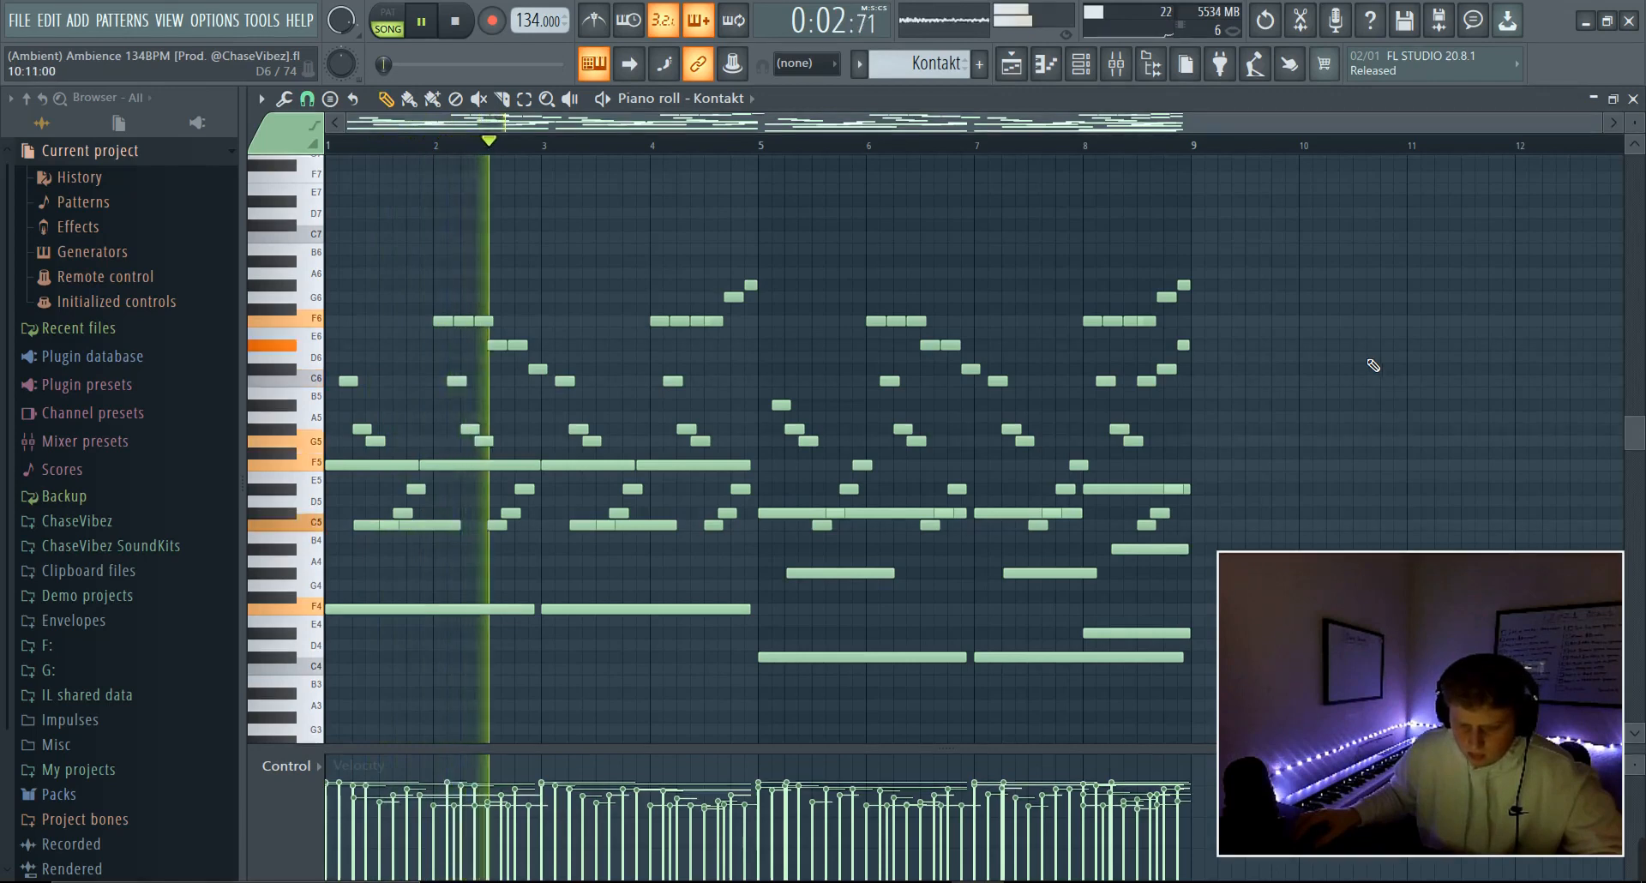
key("space")
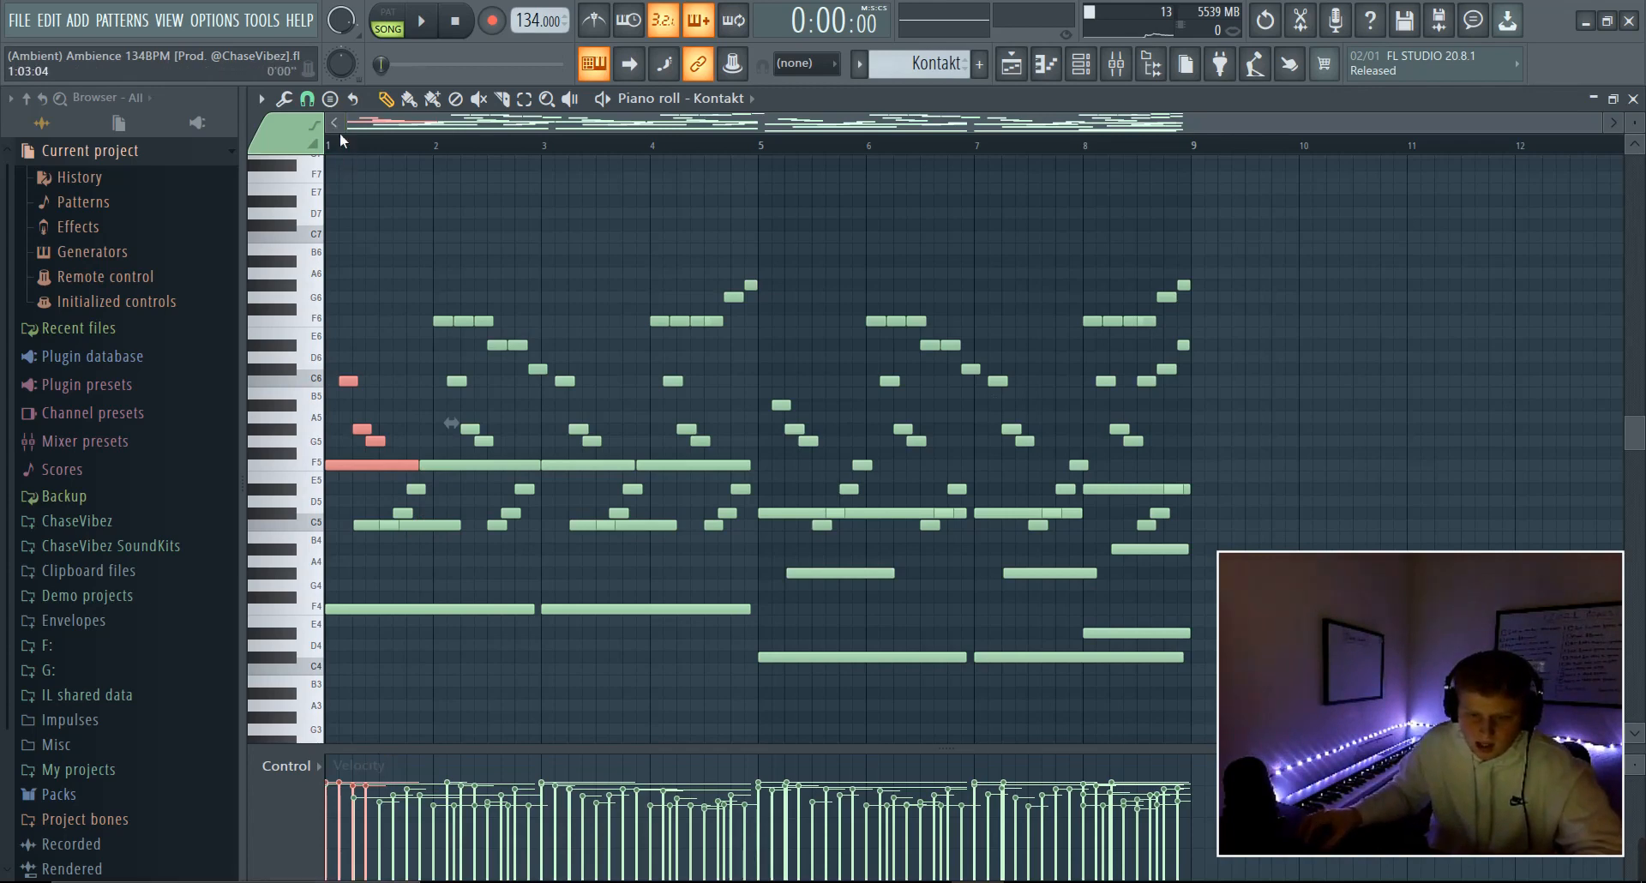
- Examine the start timing of the first long C5 note in bar 1 up close, and play the Kontakt melody again
scroll(343, 137, "up", 7)
left_click_drag(543, 557, 528, 506)
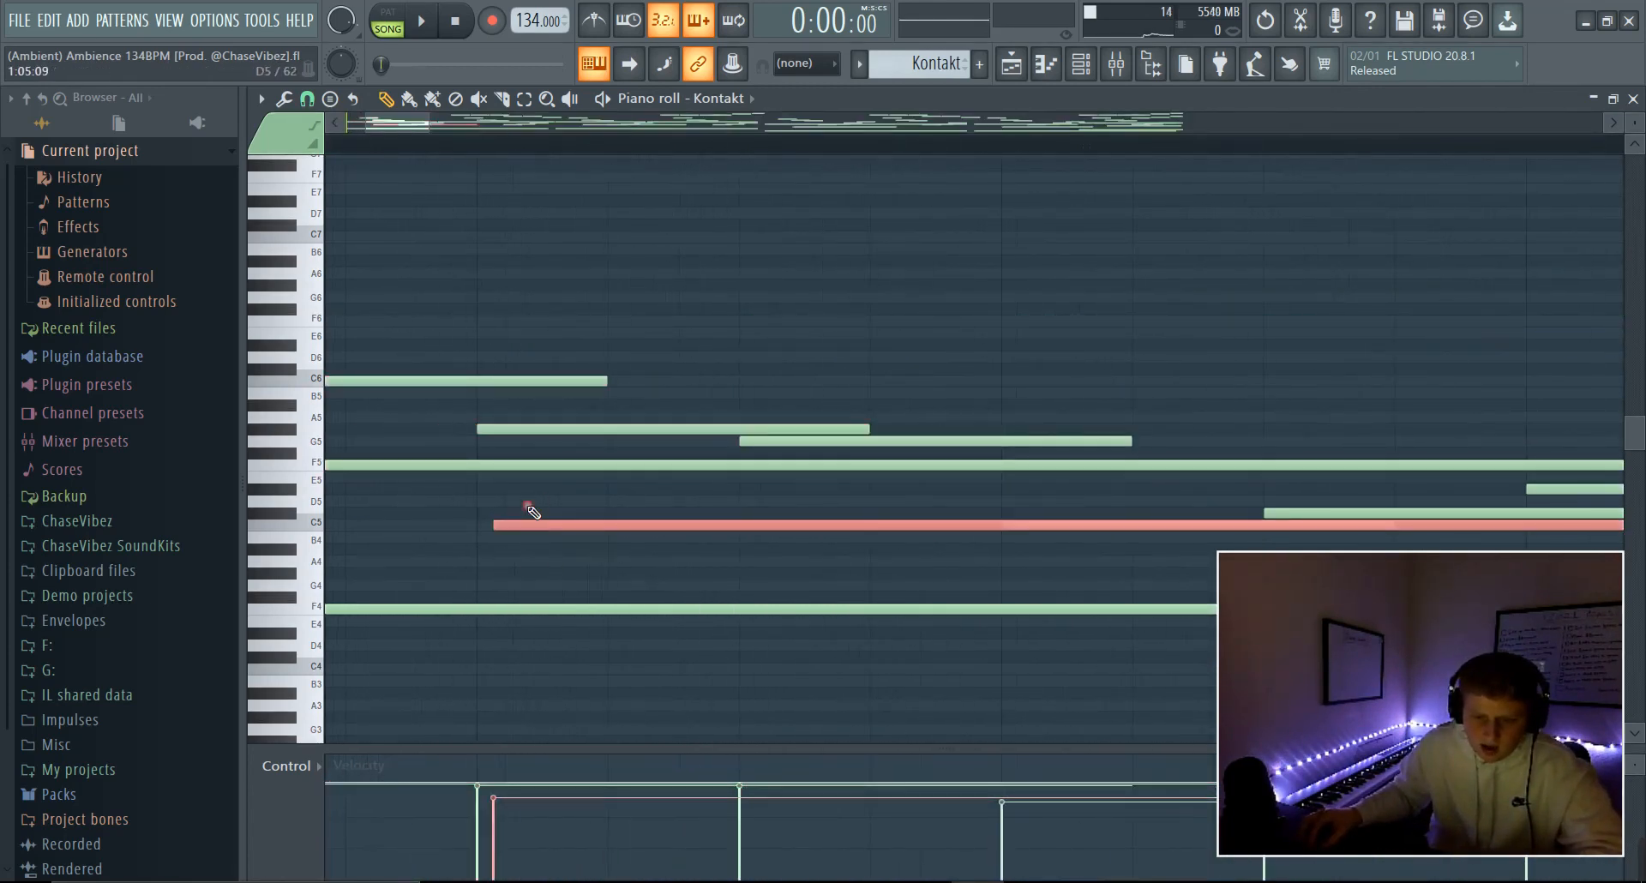
scroll(508, 147, "down", 7)
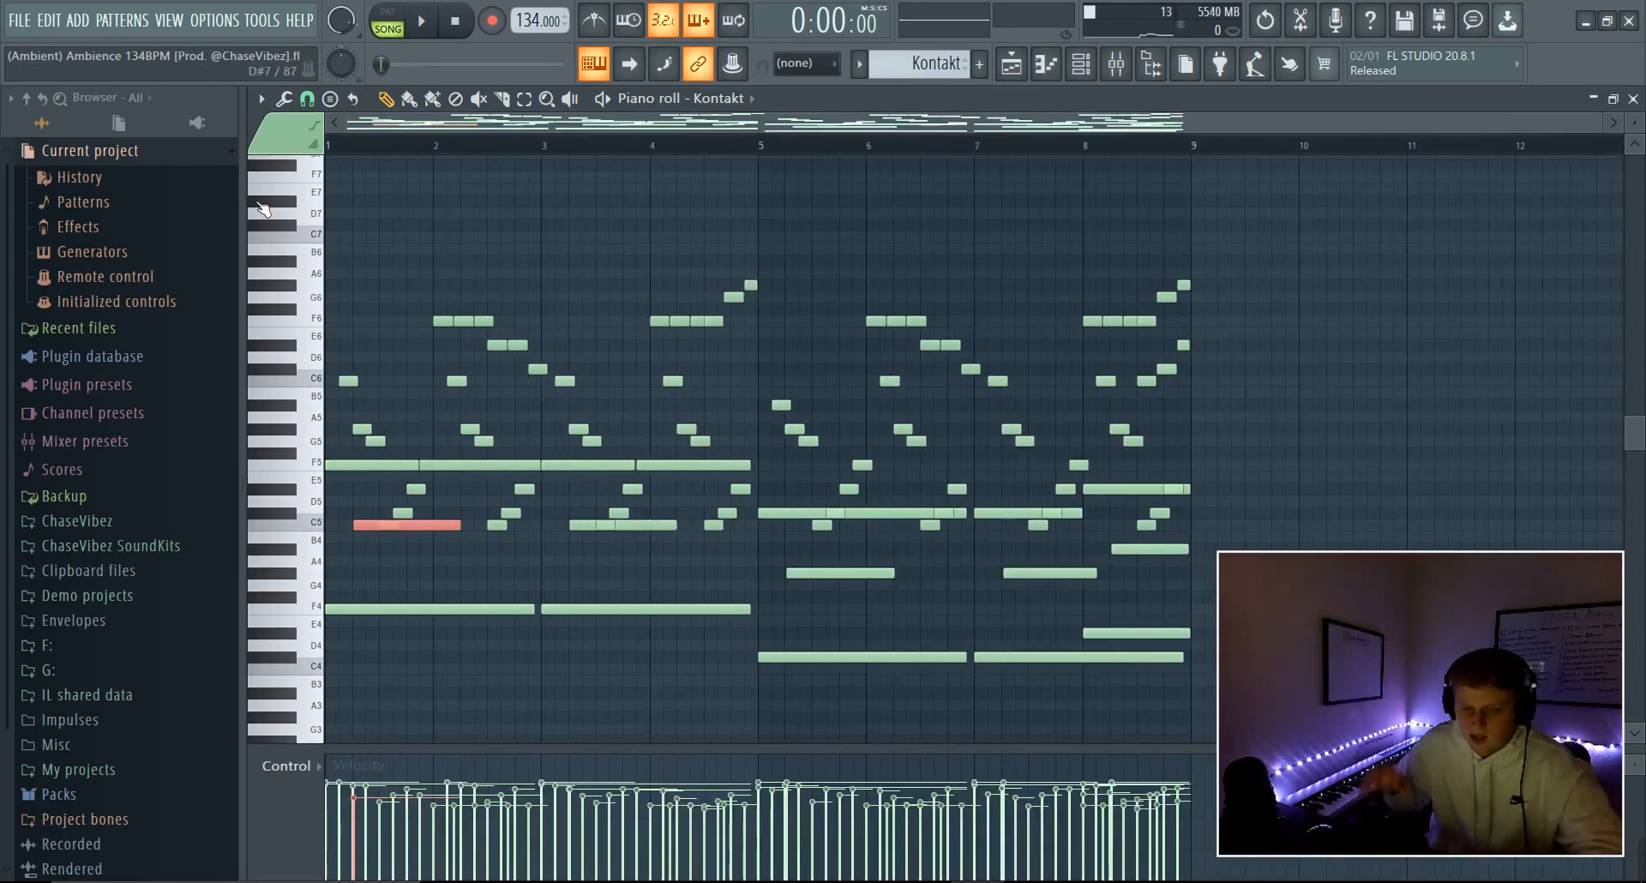
key("space")
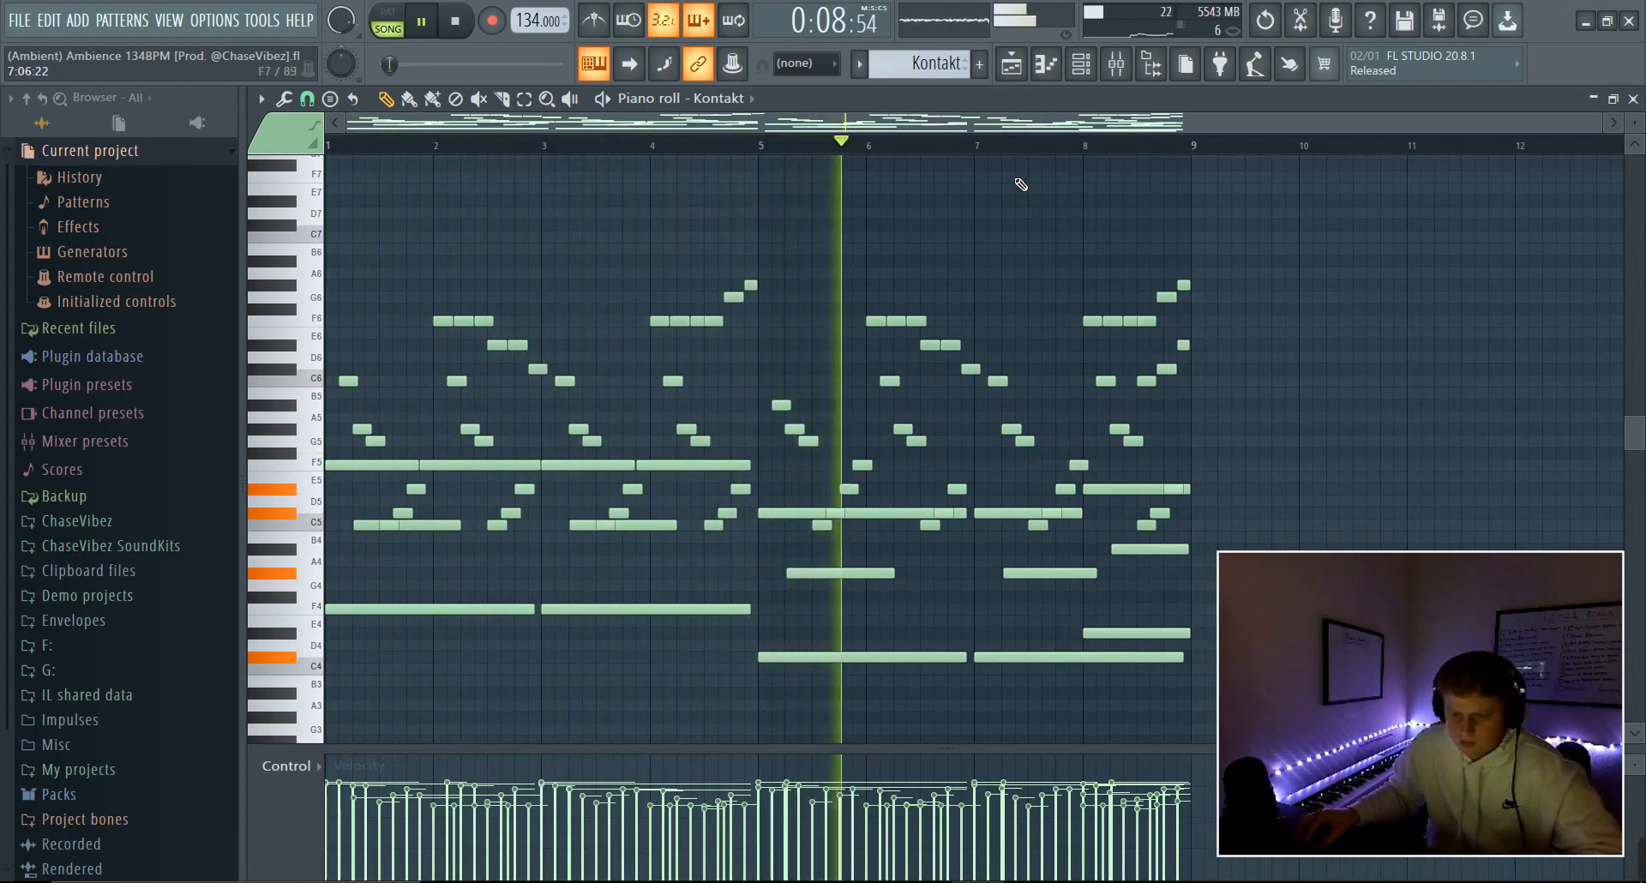
- Stop playback, return to the playlist, and unsolo track 1 so every track is active
left_click(1013, 64)
key("space")
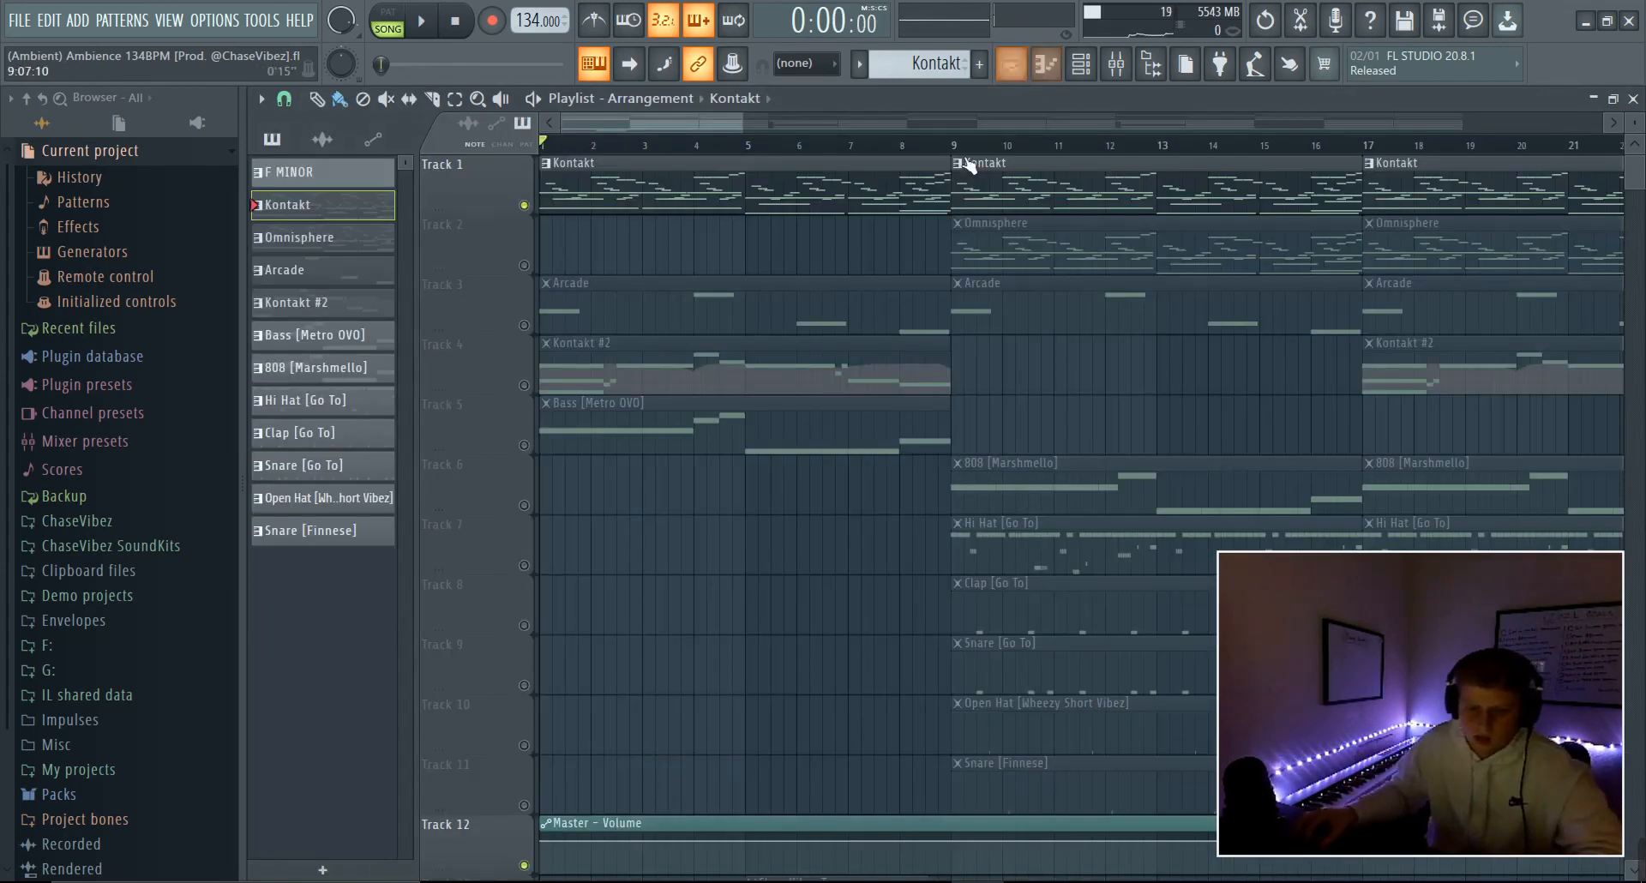
right_click(525, 206)
right_click(525, 207)
scroll(722, 153, "down", 5)
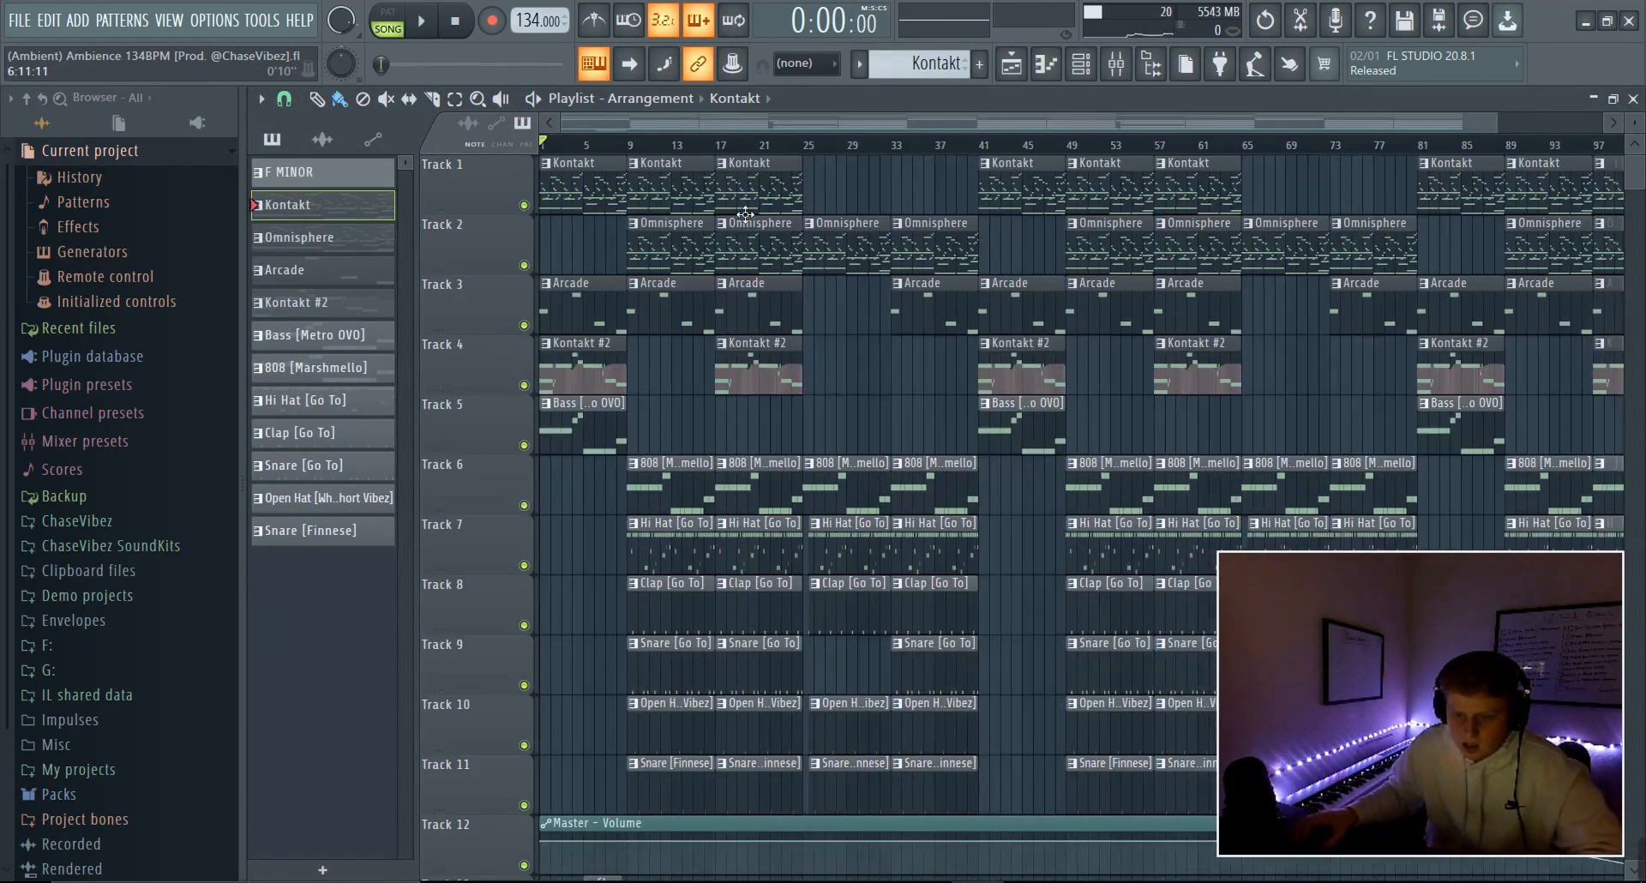
- Set the playlist snap to Beat and select the time range from bar 9 to bar 17
scroll(625, 128, "up", 3)
left_click(284, 99)
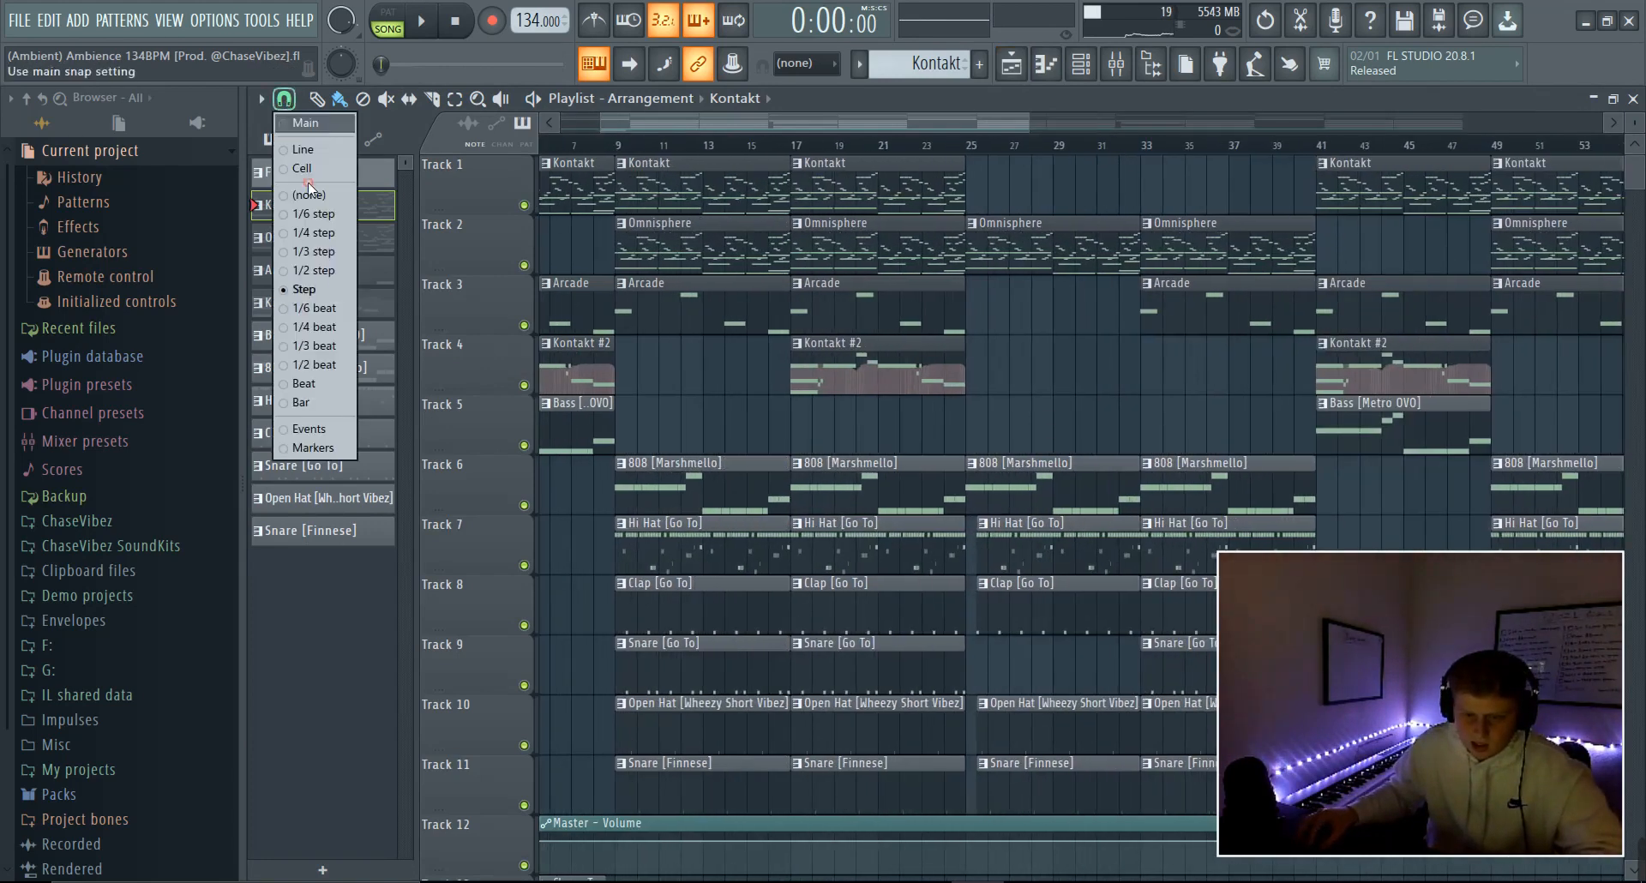
left_click(320, 391)
left_click_drag(616, 144, 790, 144)
- Mute the melodic tracks 1 to 5 and play the 808 and drum tracks in the selected range
left_click(524, 205)
left_click_drag(524, 265, 524, 445)
key("space")
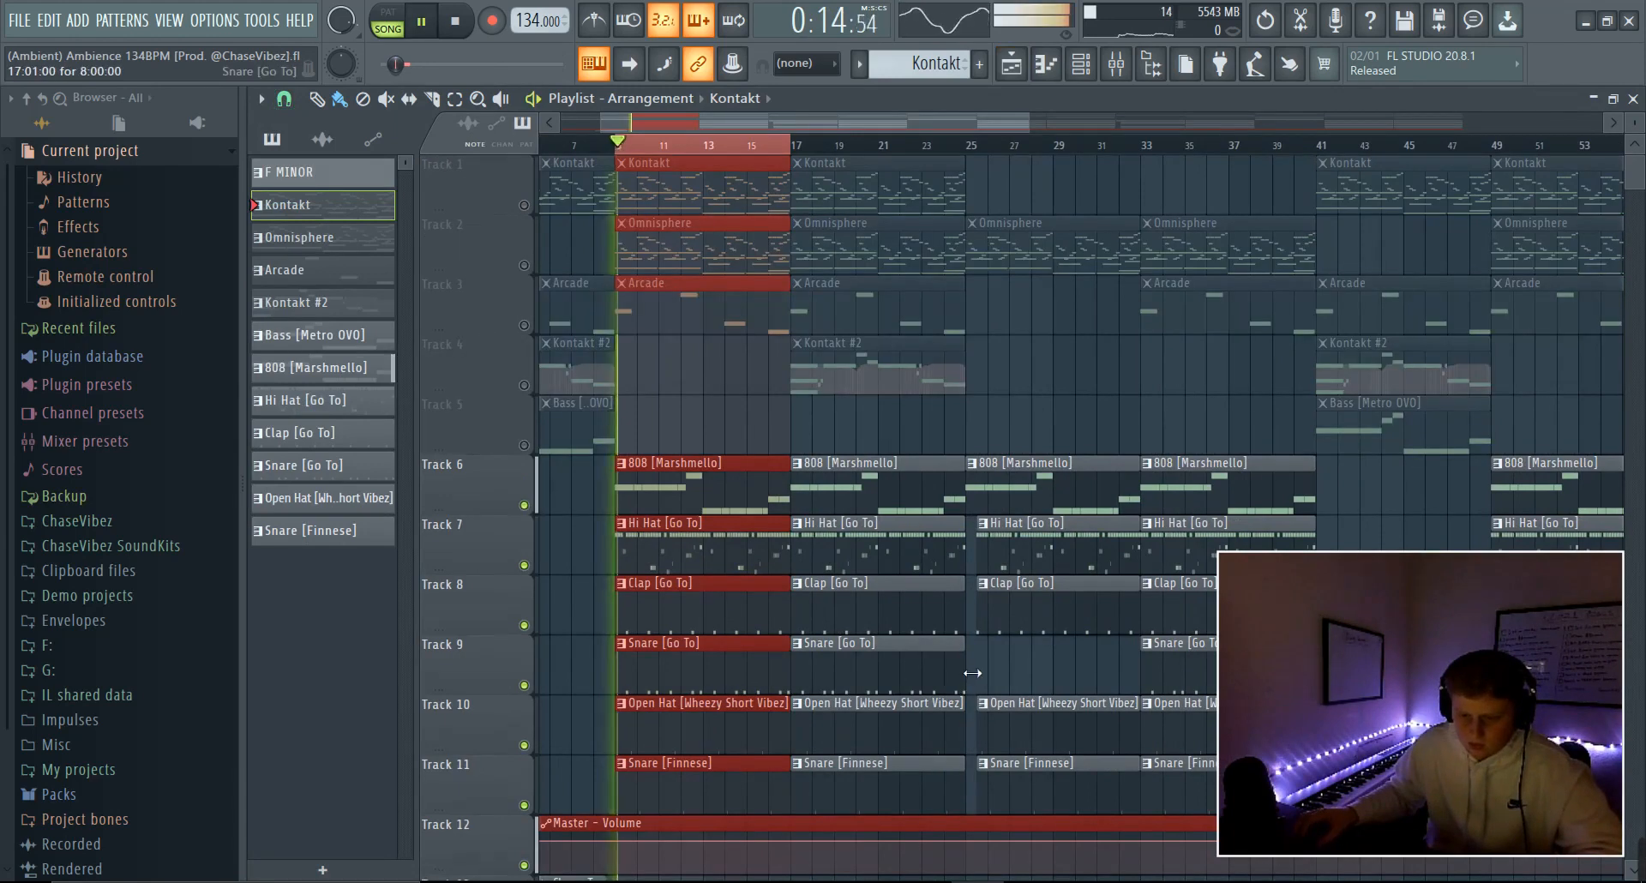
scroll(1016, 641, "down", 1)
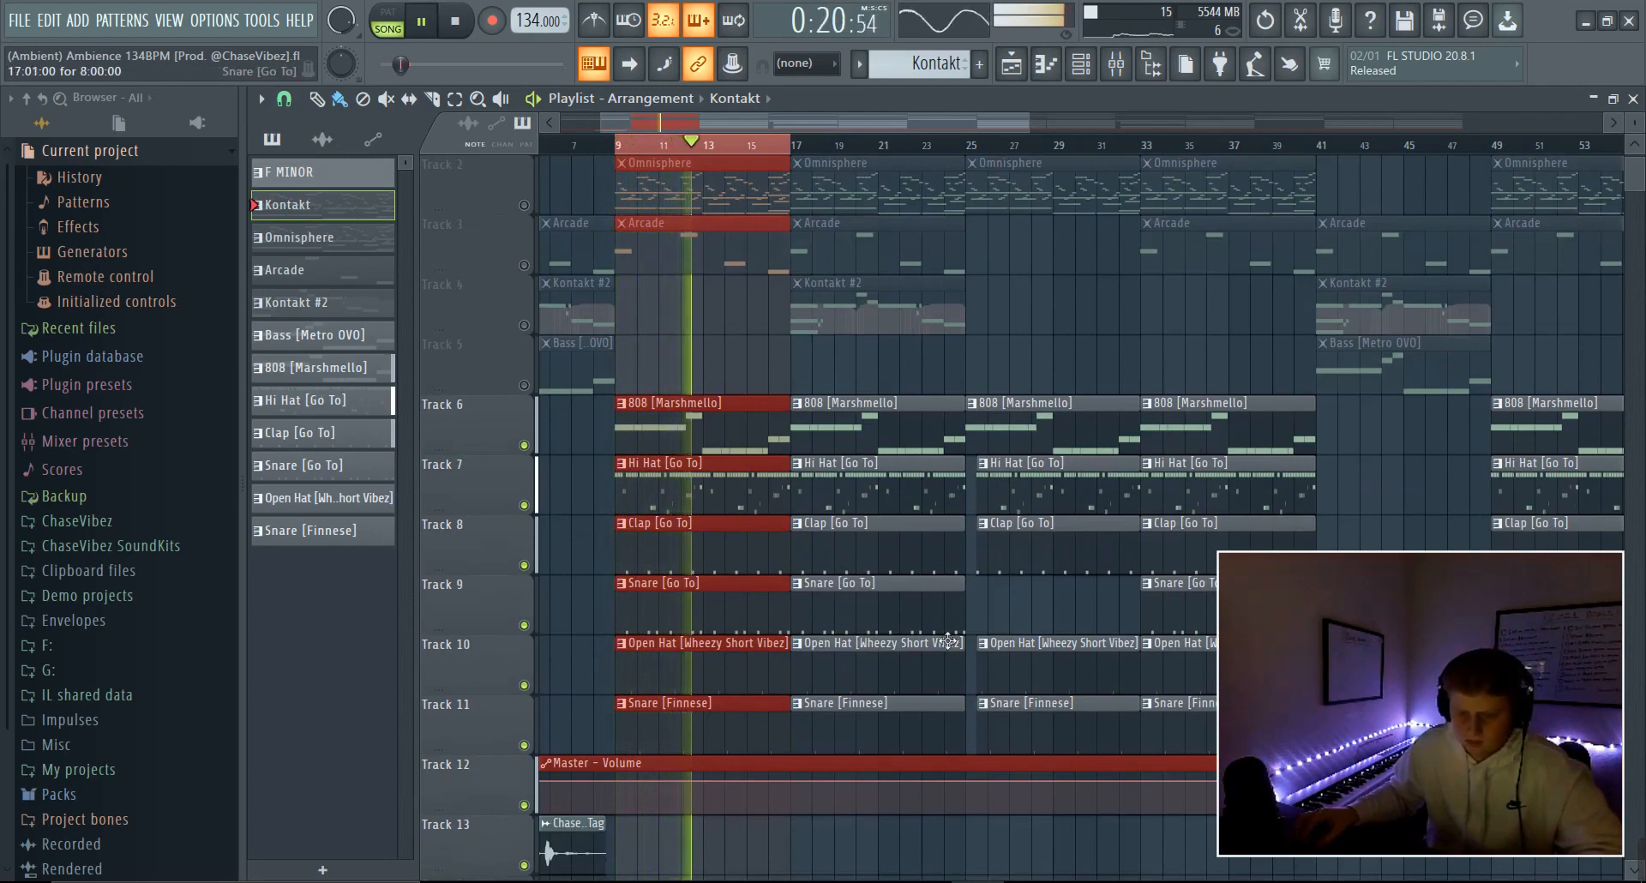
- Open the 808 [Marshmello] pattern in the piano roll, listen to it, and stop playback
double_click(745, 437)
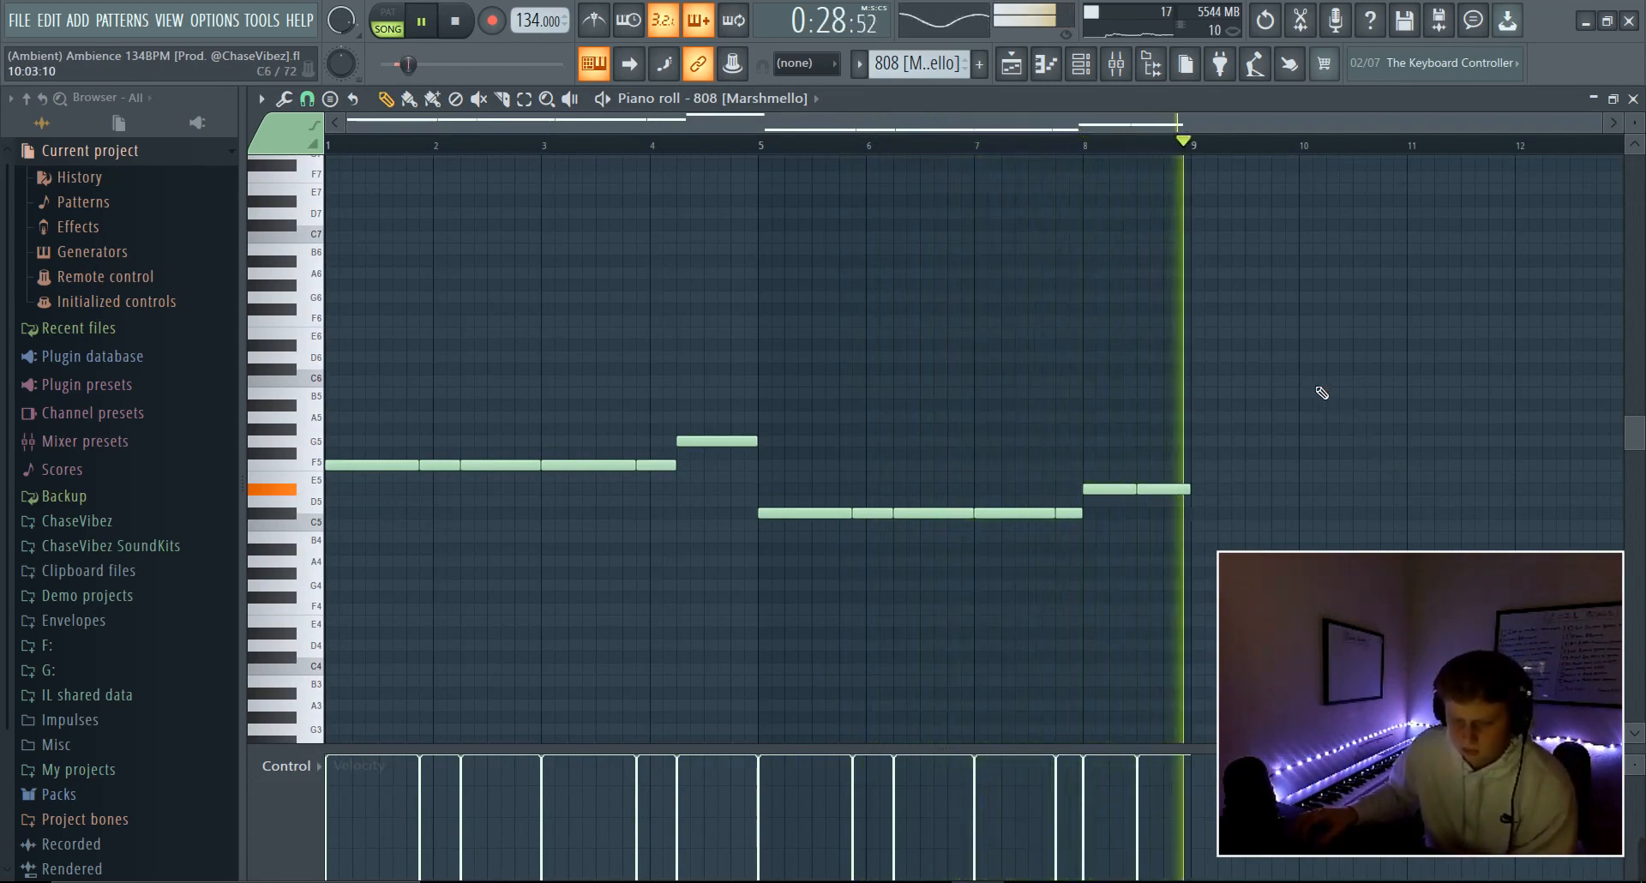
key("space")
scroll(942, 64, "down", 1)
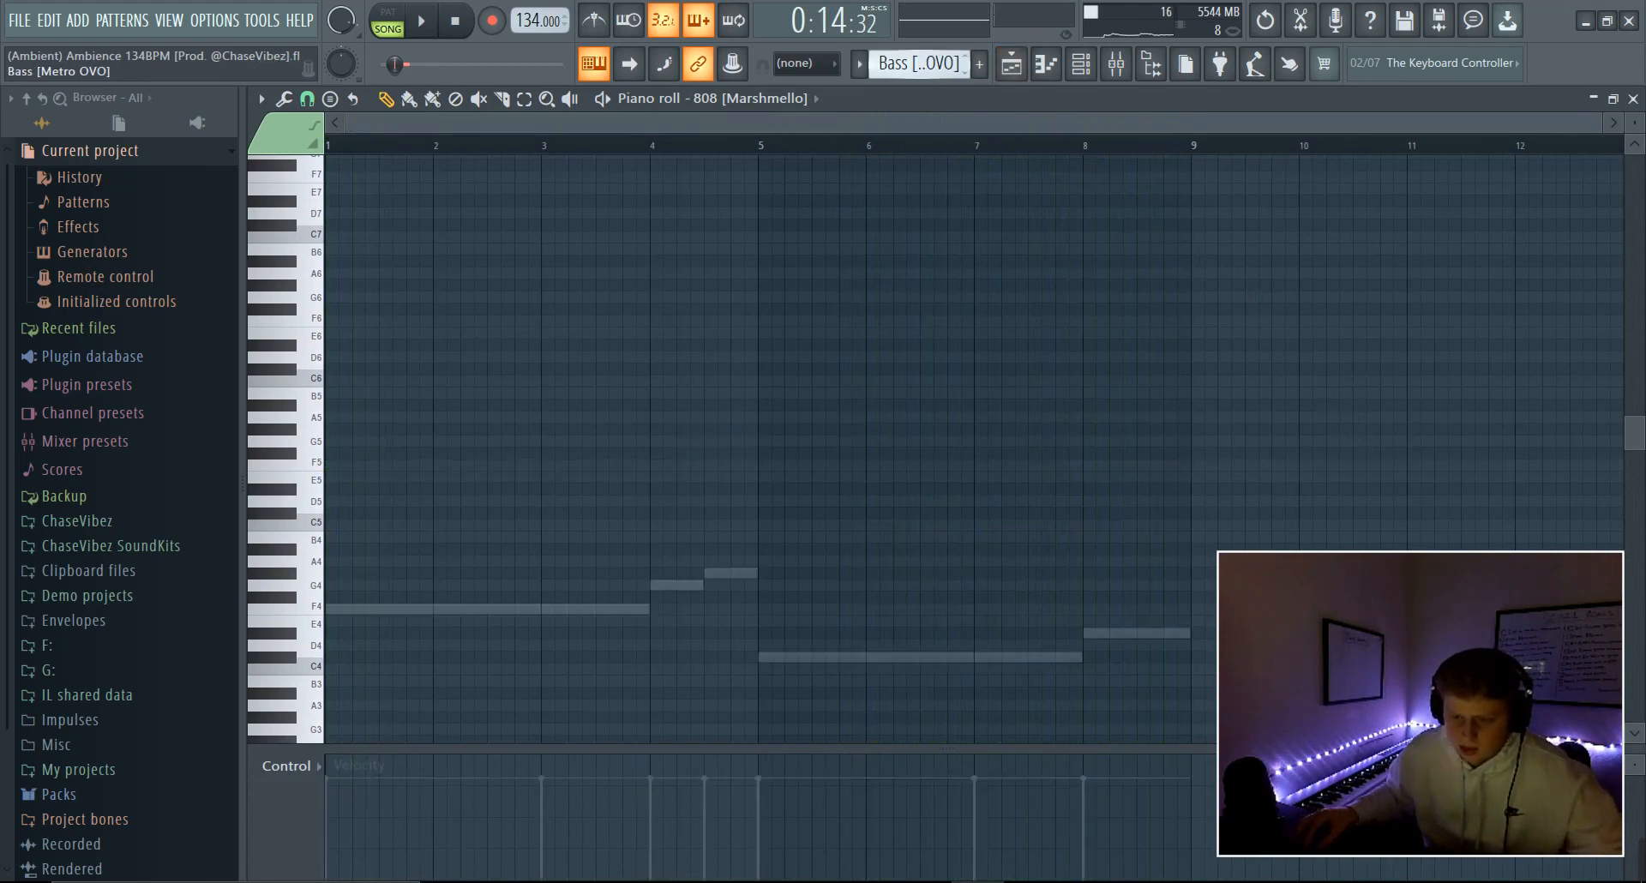
- Open the Hi Hat [Go To] pattern from track 7 in the piano roll and play it through
left_click(1017, 68)
double_click(680, 462)
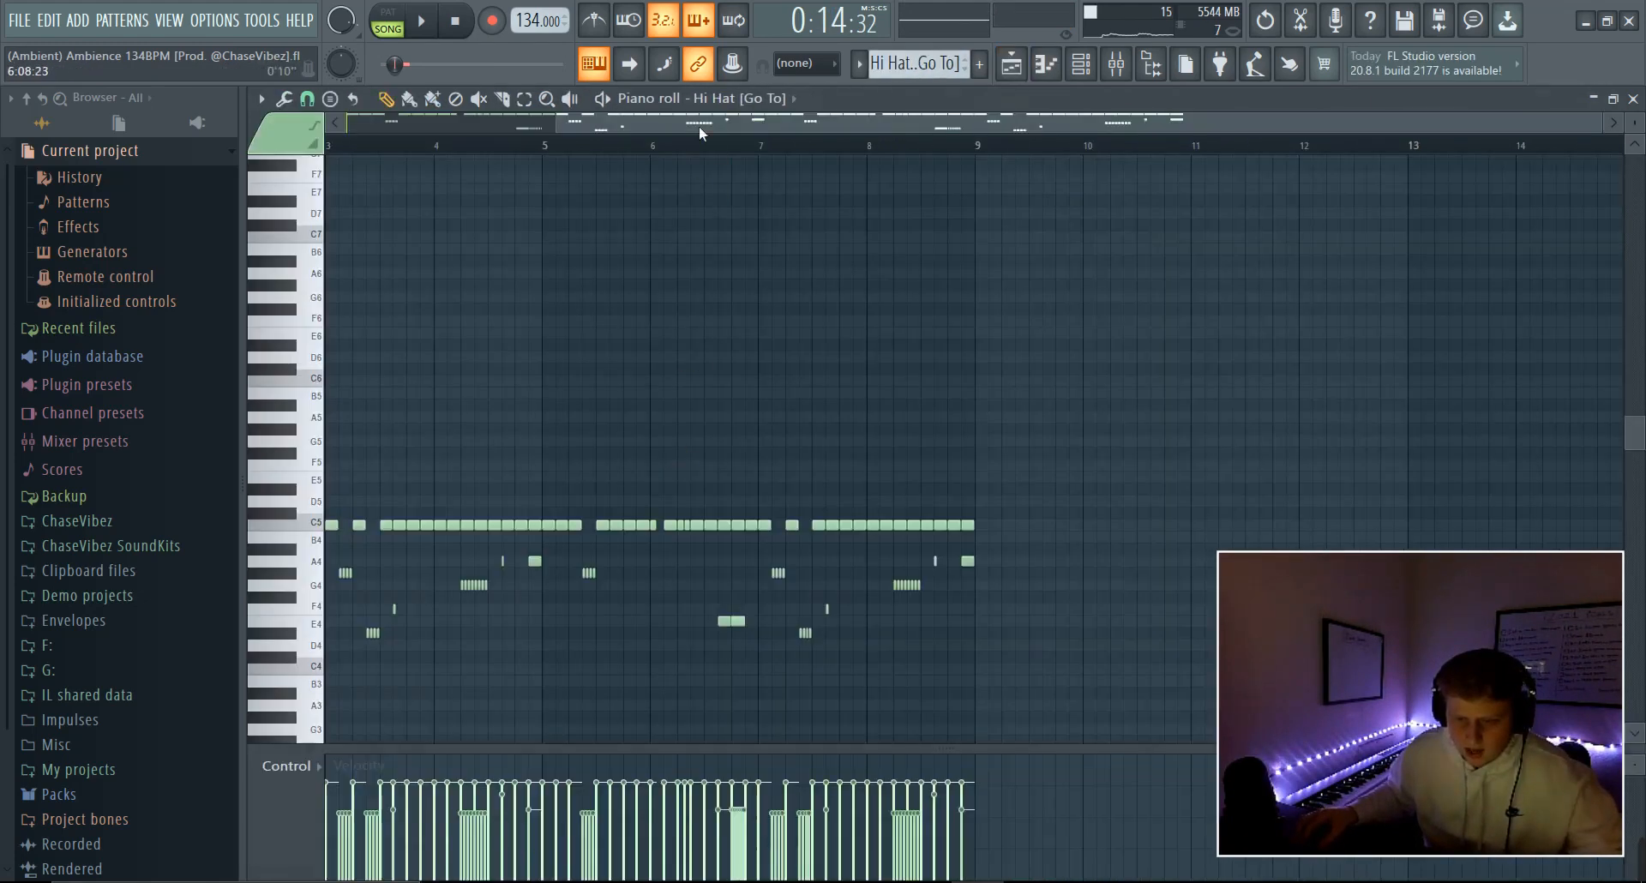
scroll(699, 128, "up", 3)
left_click(204, 514)
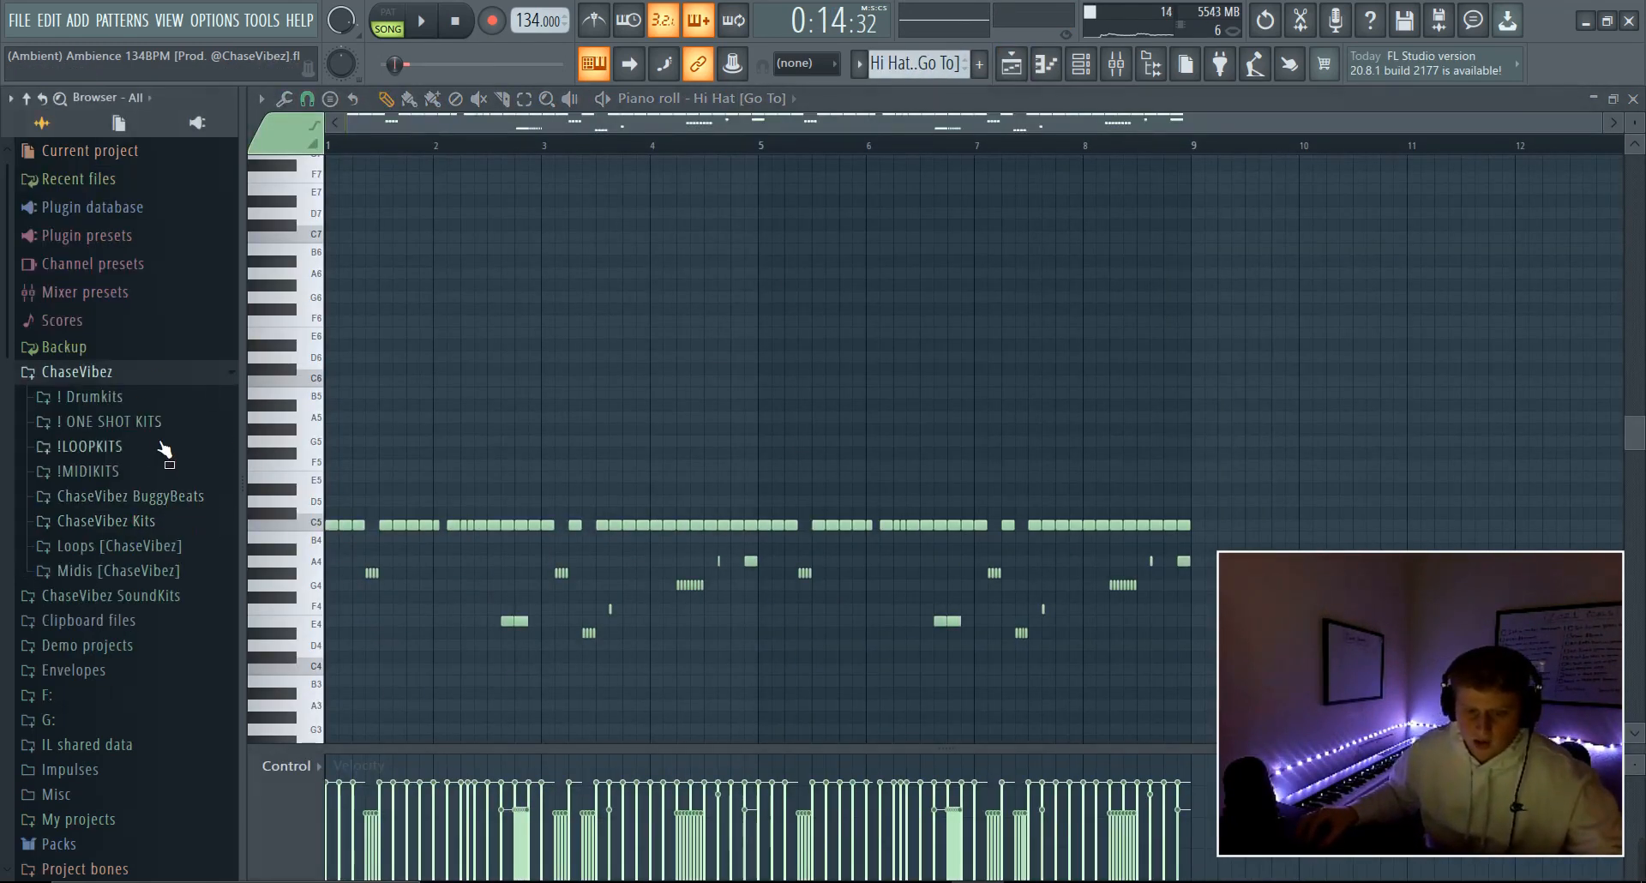
scroll(614, 450, "down", 1)
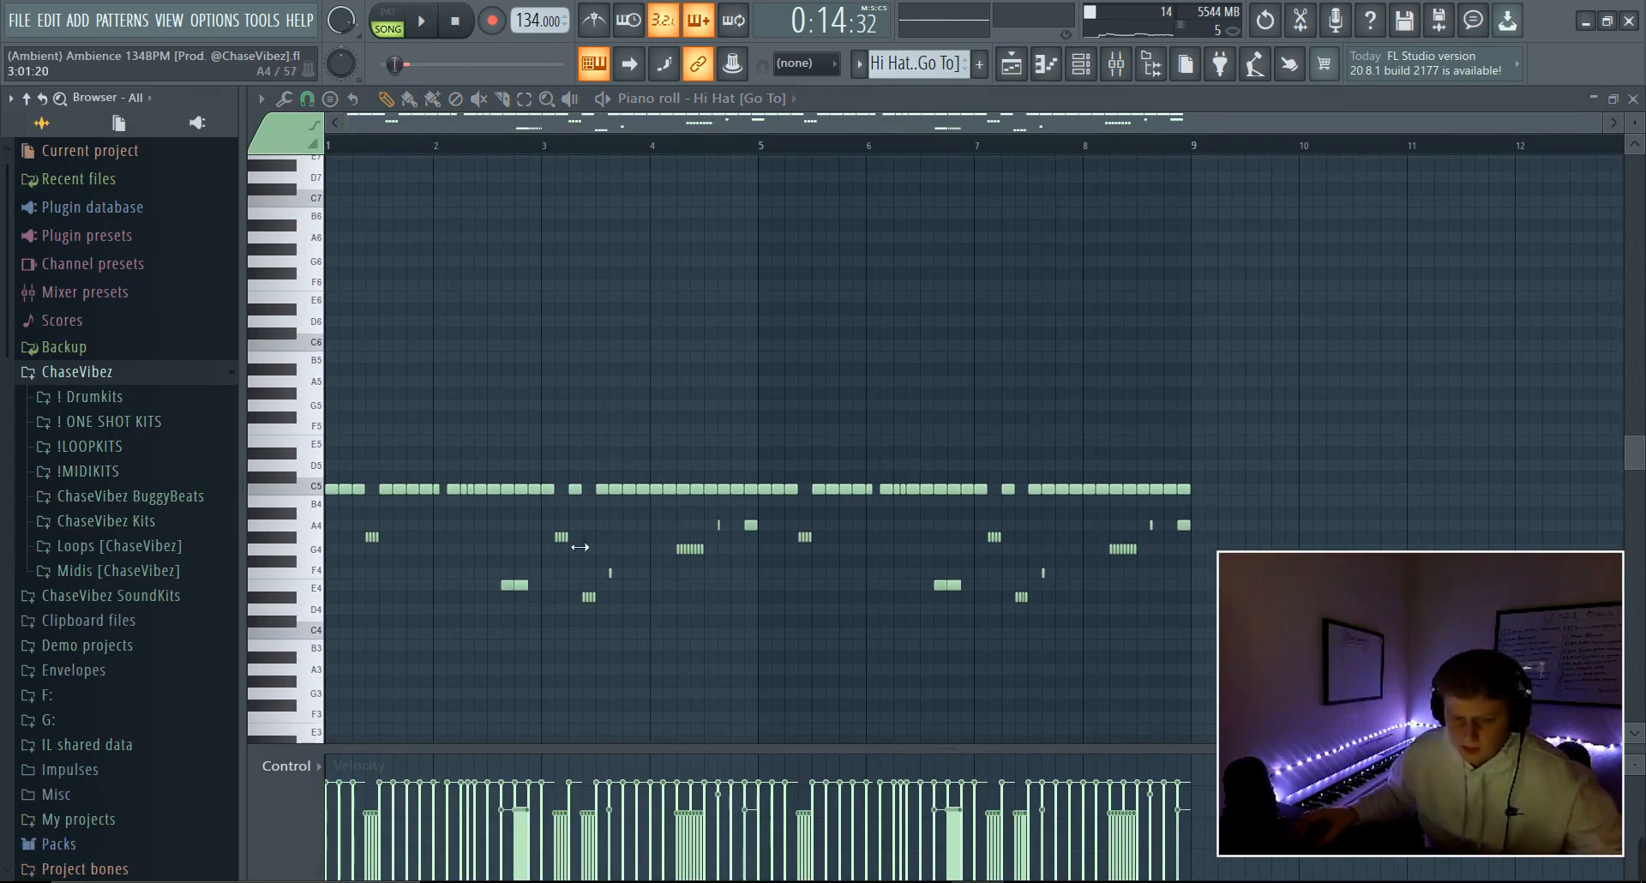
scroll(921, 580, "down", 1)
key("space")
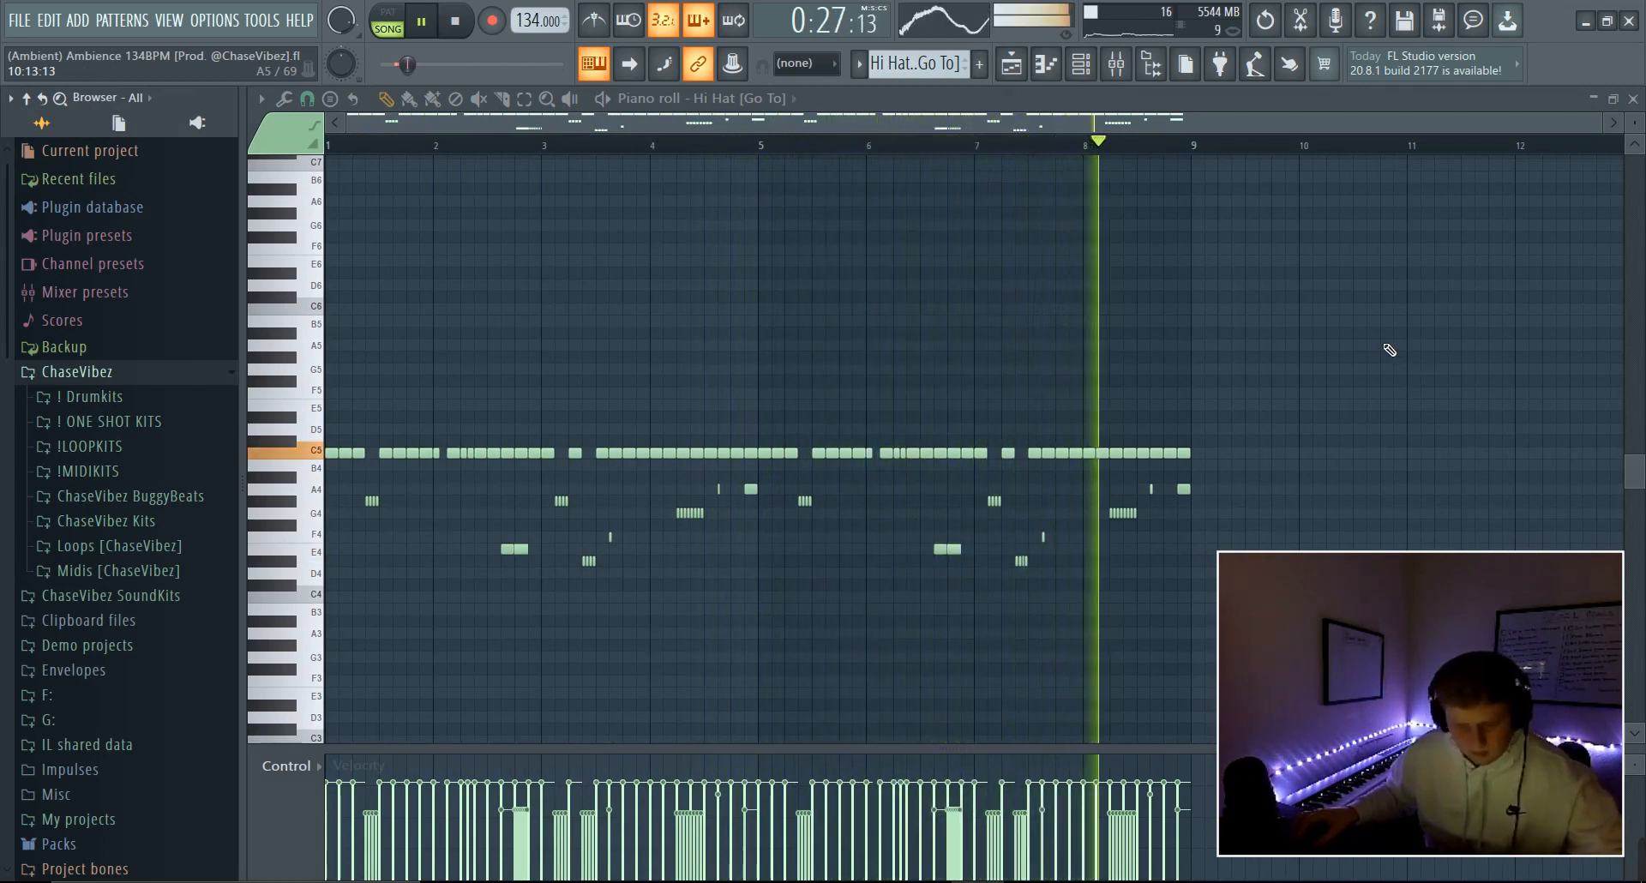
key("space")
- Display note velocity in the control lane and select the lower-pitched hi-hat notes beneath the C5 row
left_click(287, 766)
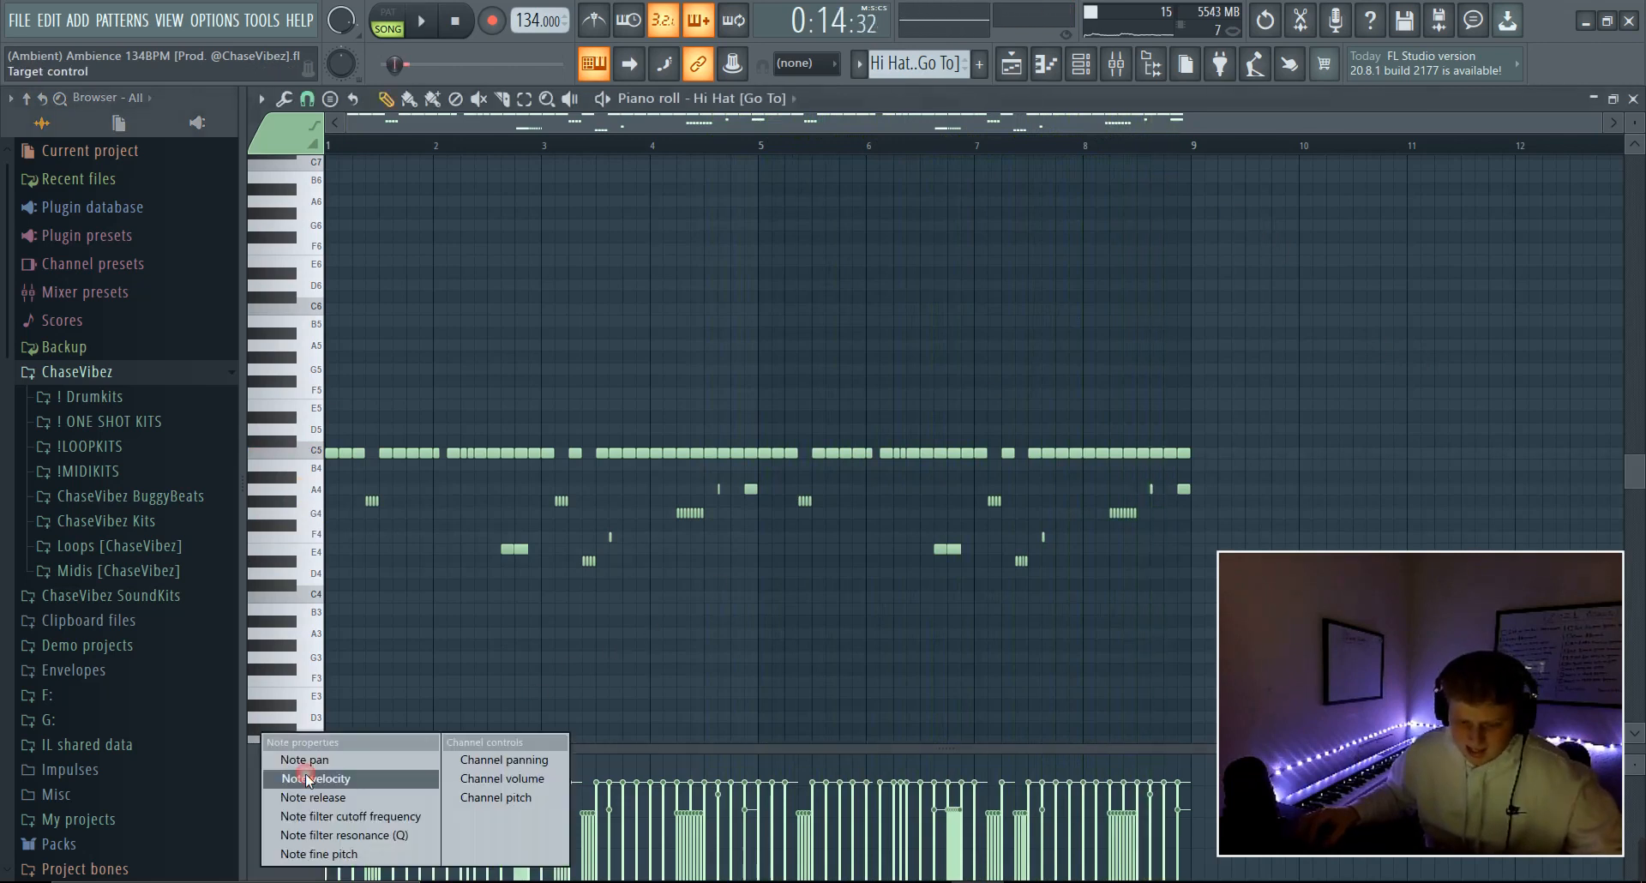
left_click(343, 797)
left_click(287, 782)
left_click(309, 782)
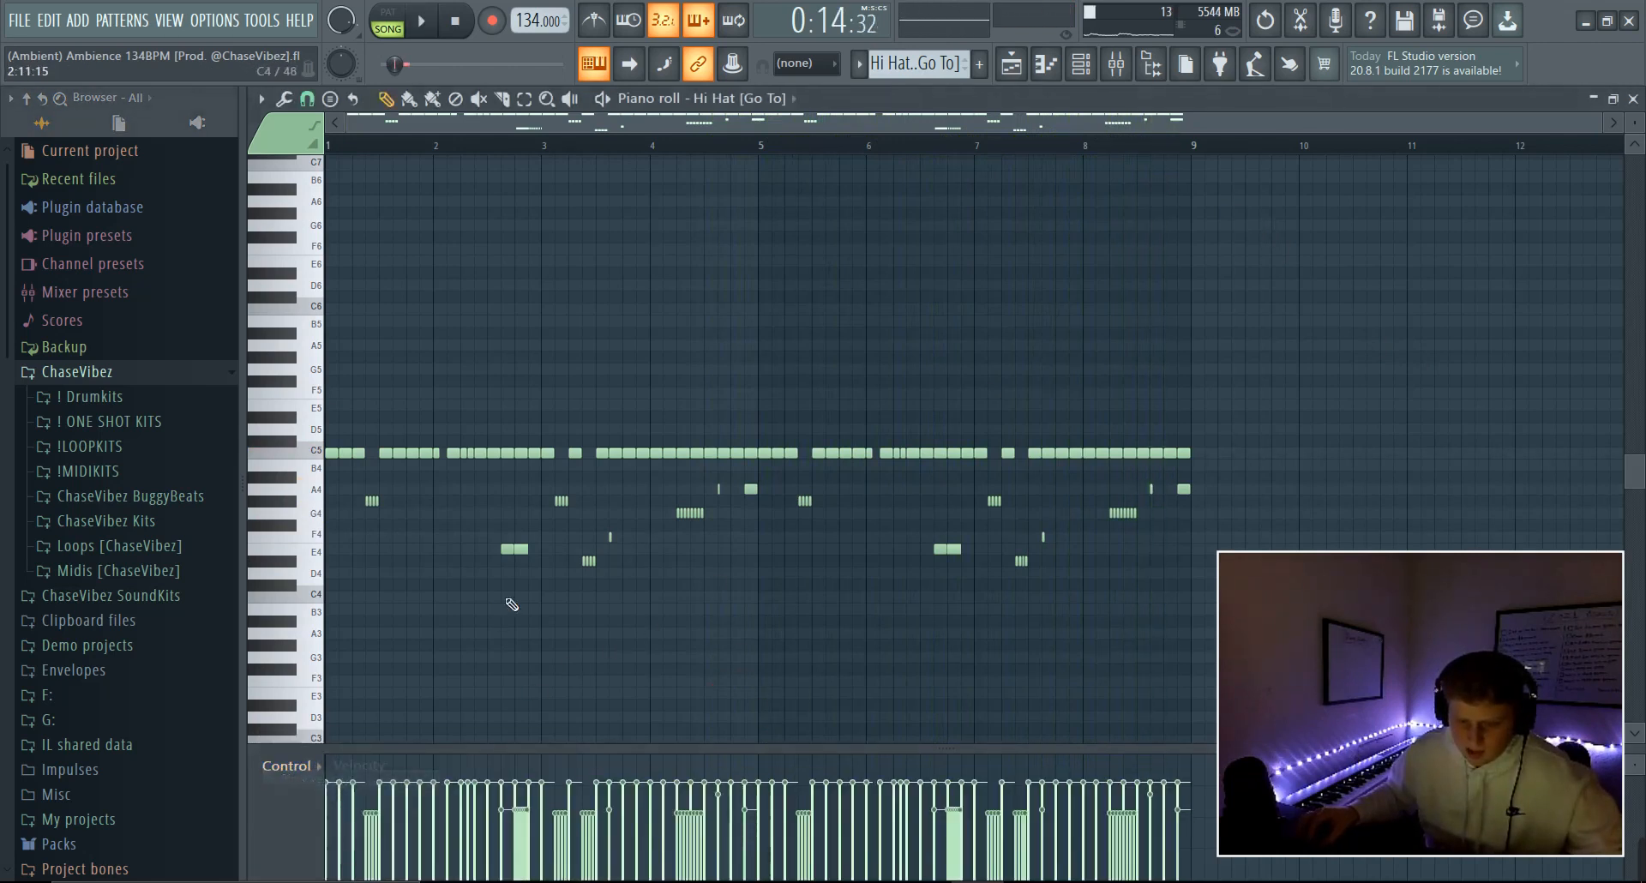
left_click_drag(1149, 665, 278, 480)
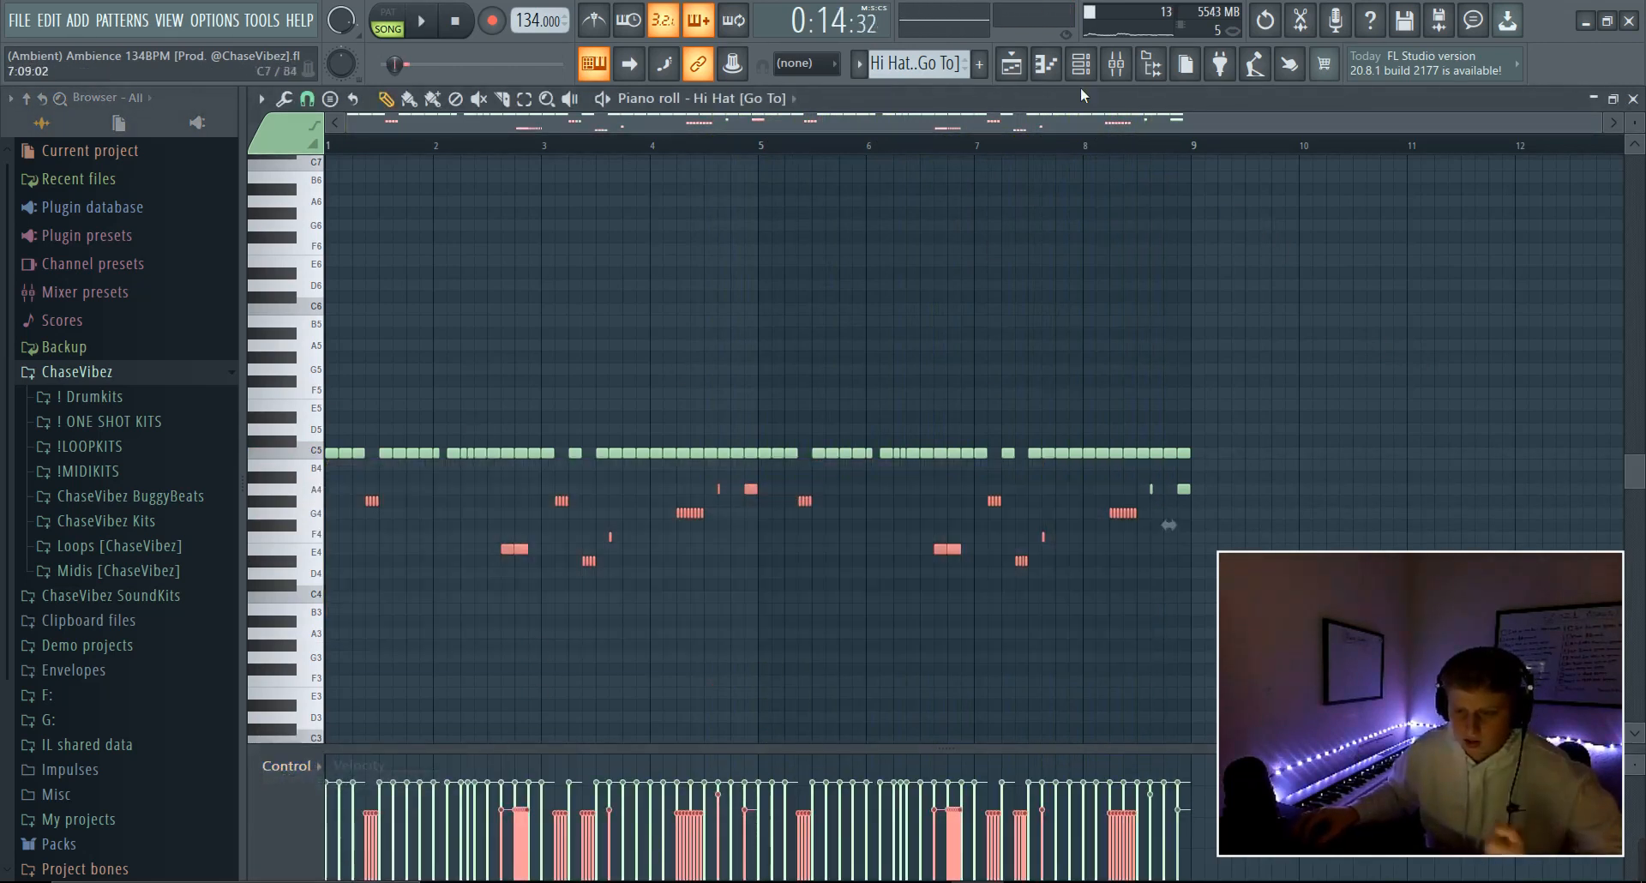
- Open the mixer, select the Hi Hat [Go To] insert, and open its PanCake2 and Looperator effects
left_click(1128, 73)
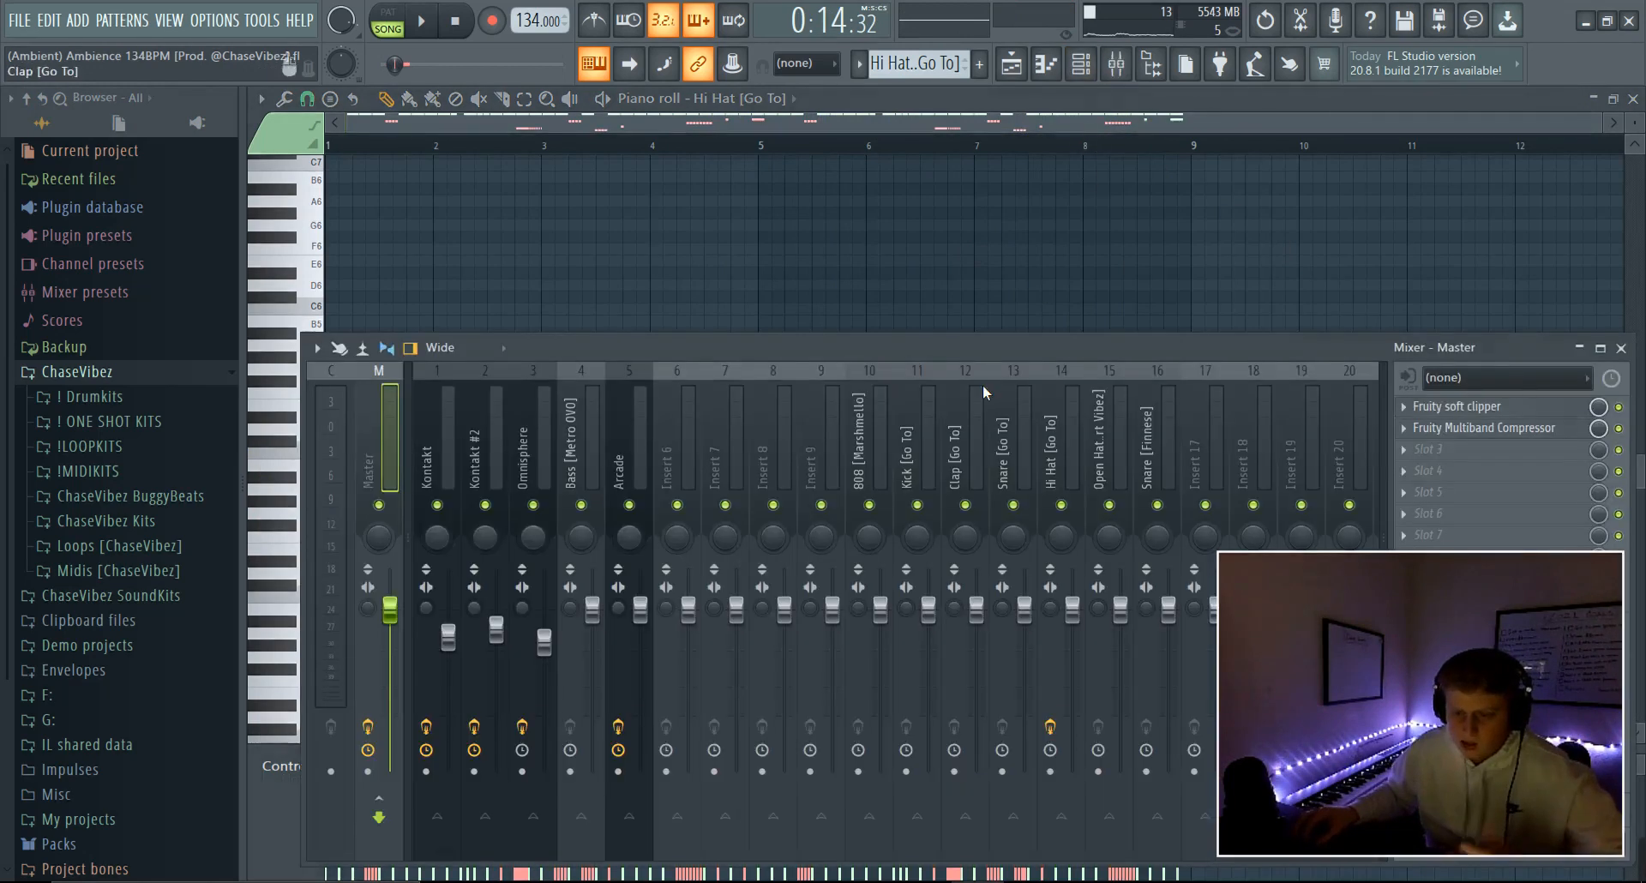
left_click(1101, 476)
left_click(1062, 469)
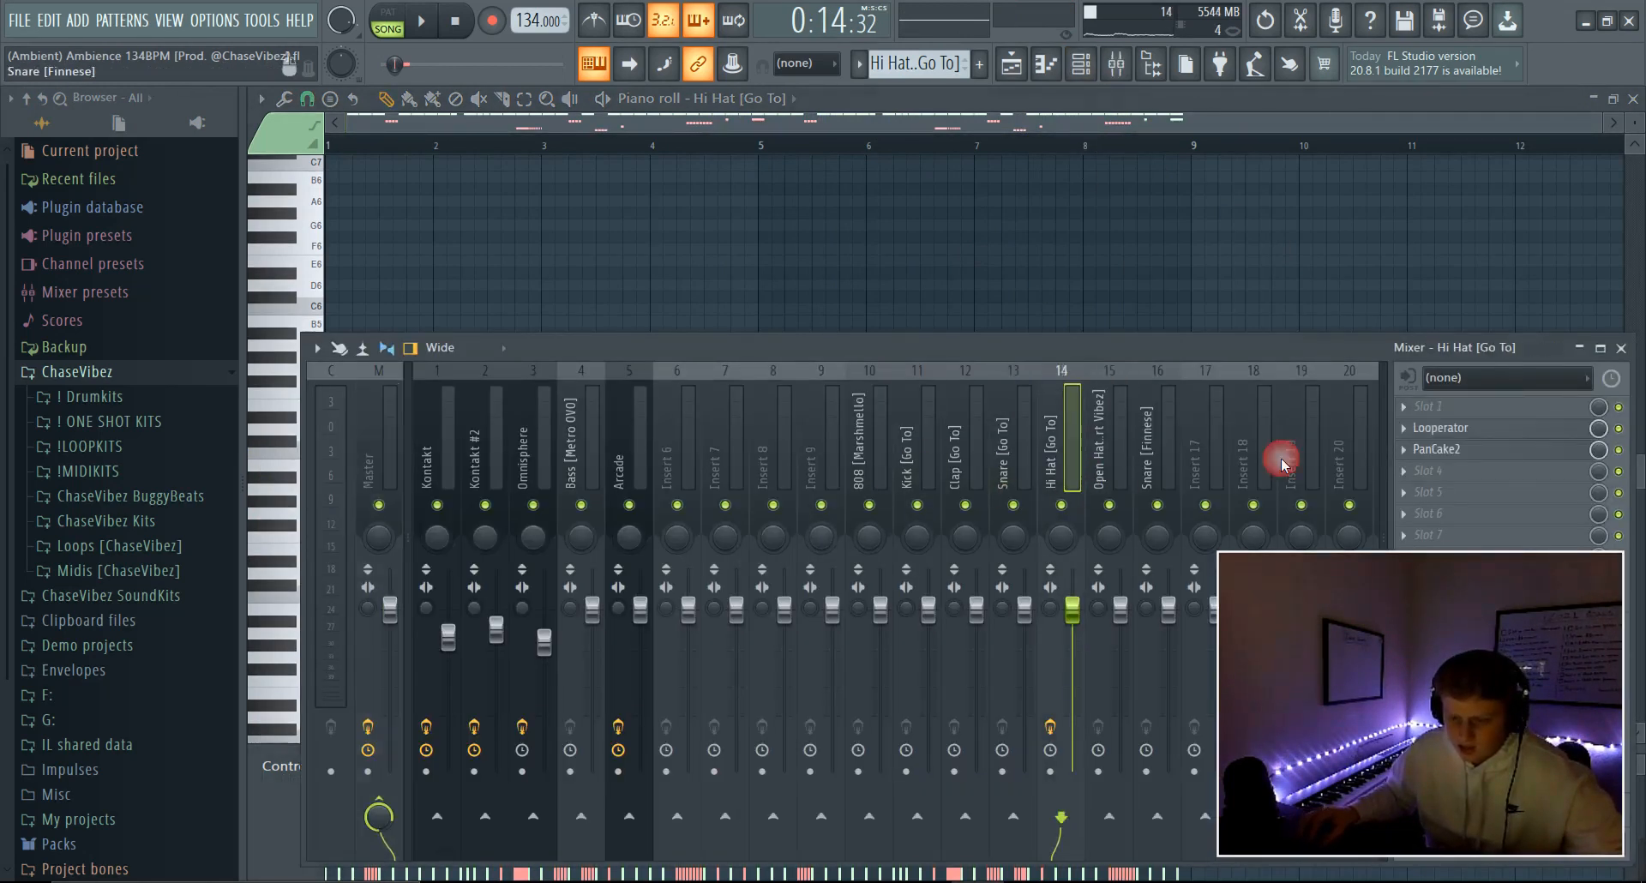
left_click(1484, 452)
left_click(1484, 431)
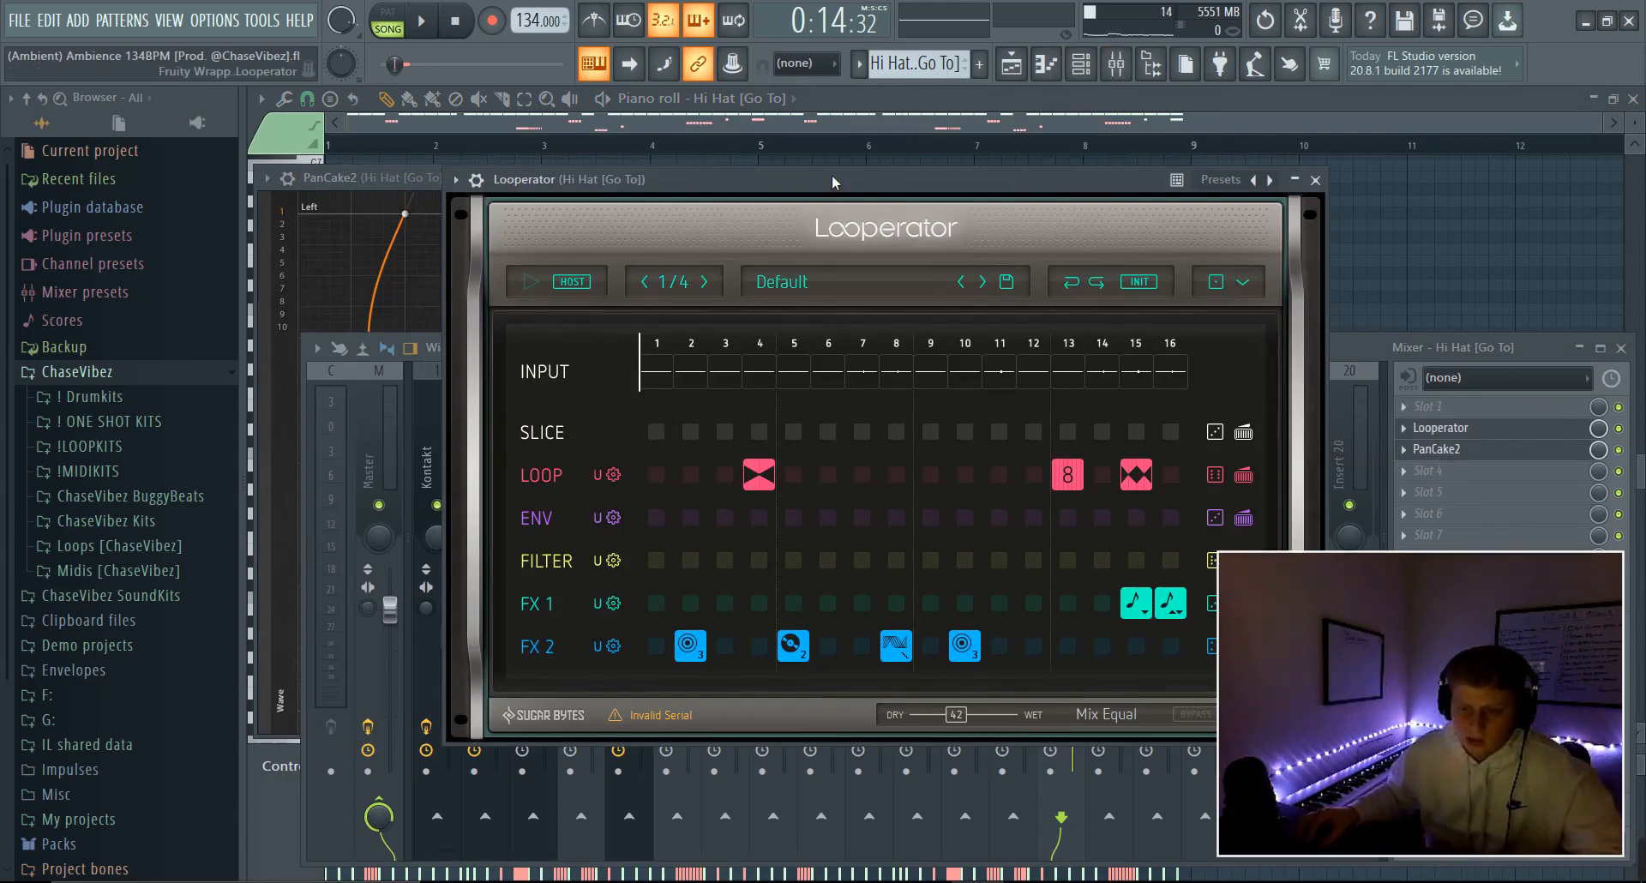
- Save the hi-hat Looperator settings as preset 6 in the ChaseVibez Looperator bank, and play the drums
left_click_drag(831, 182, 664, 163)
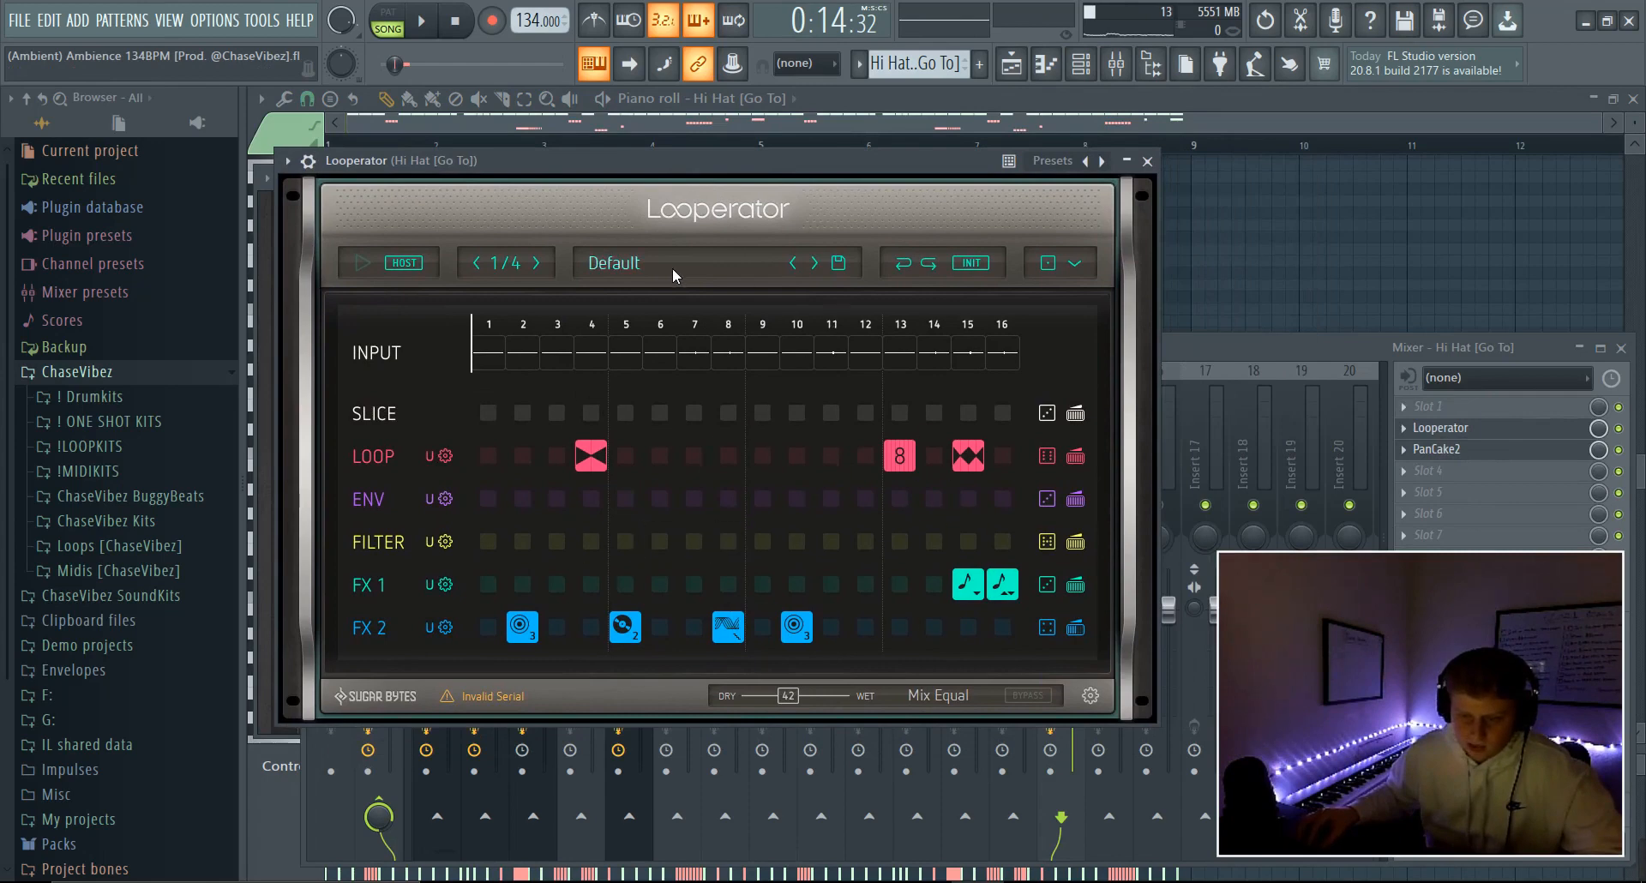
left_click(840, 264)
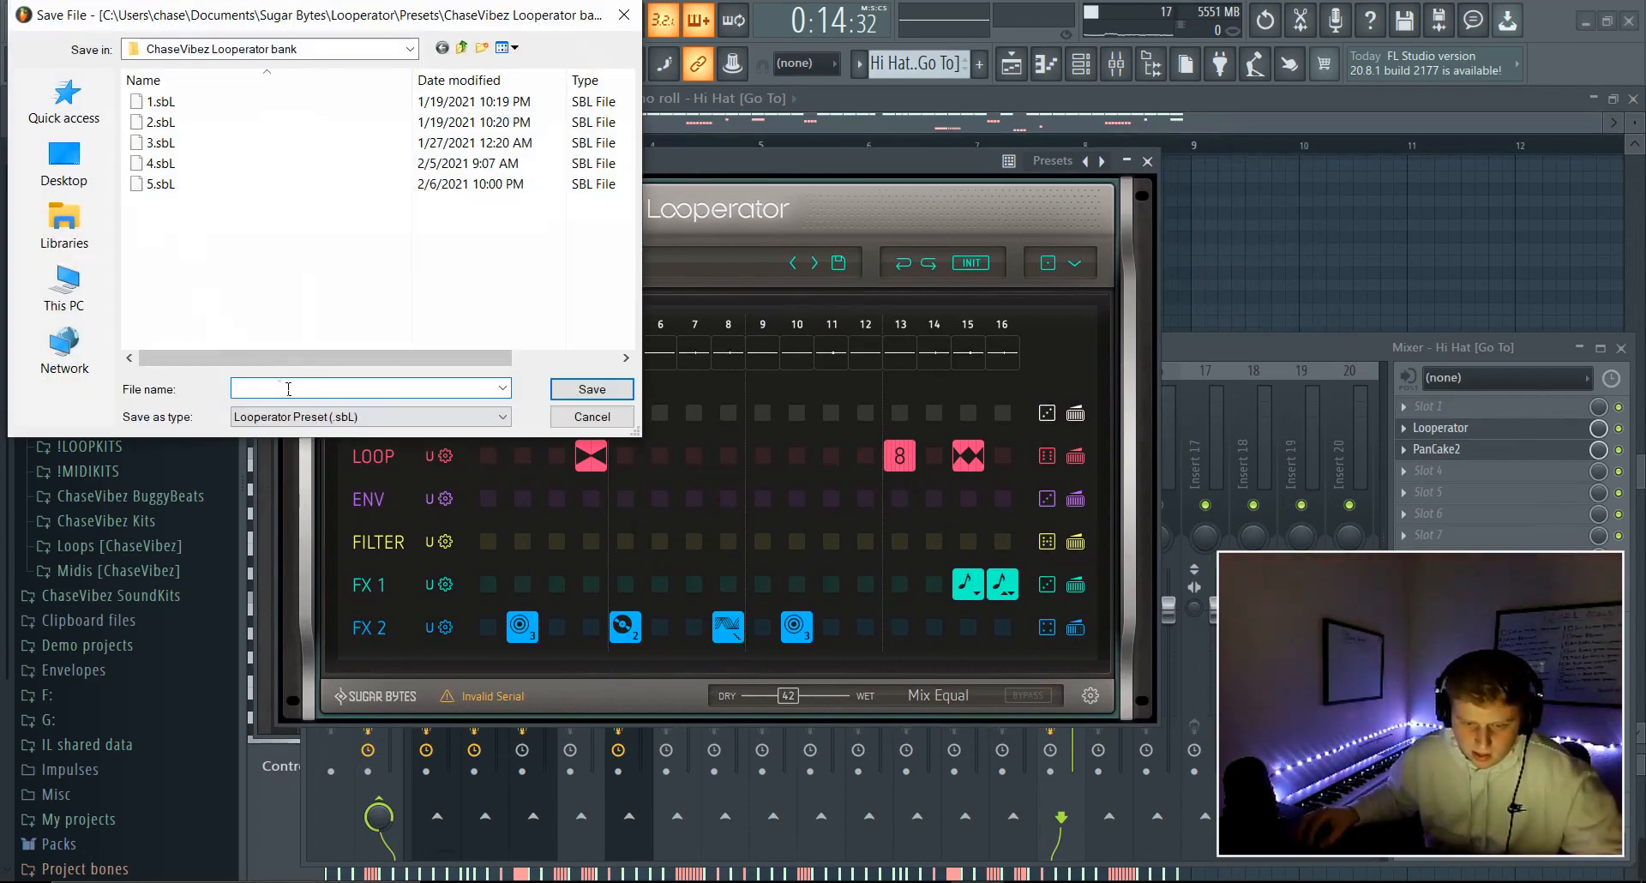
key("Escape")
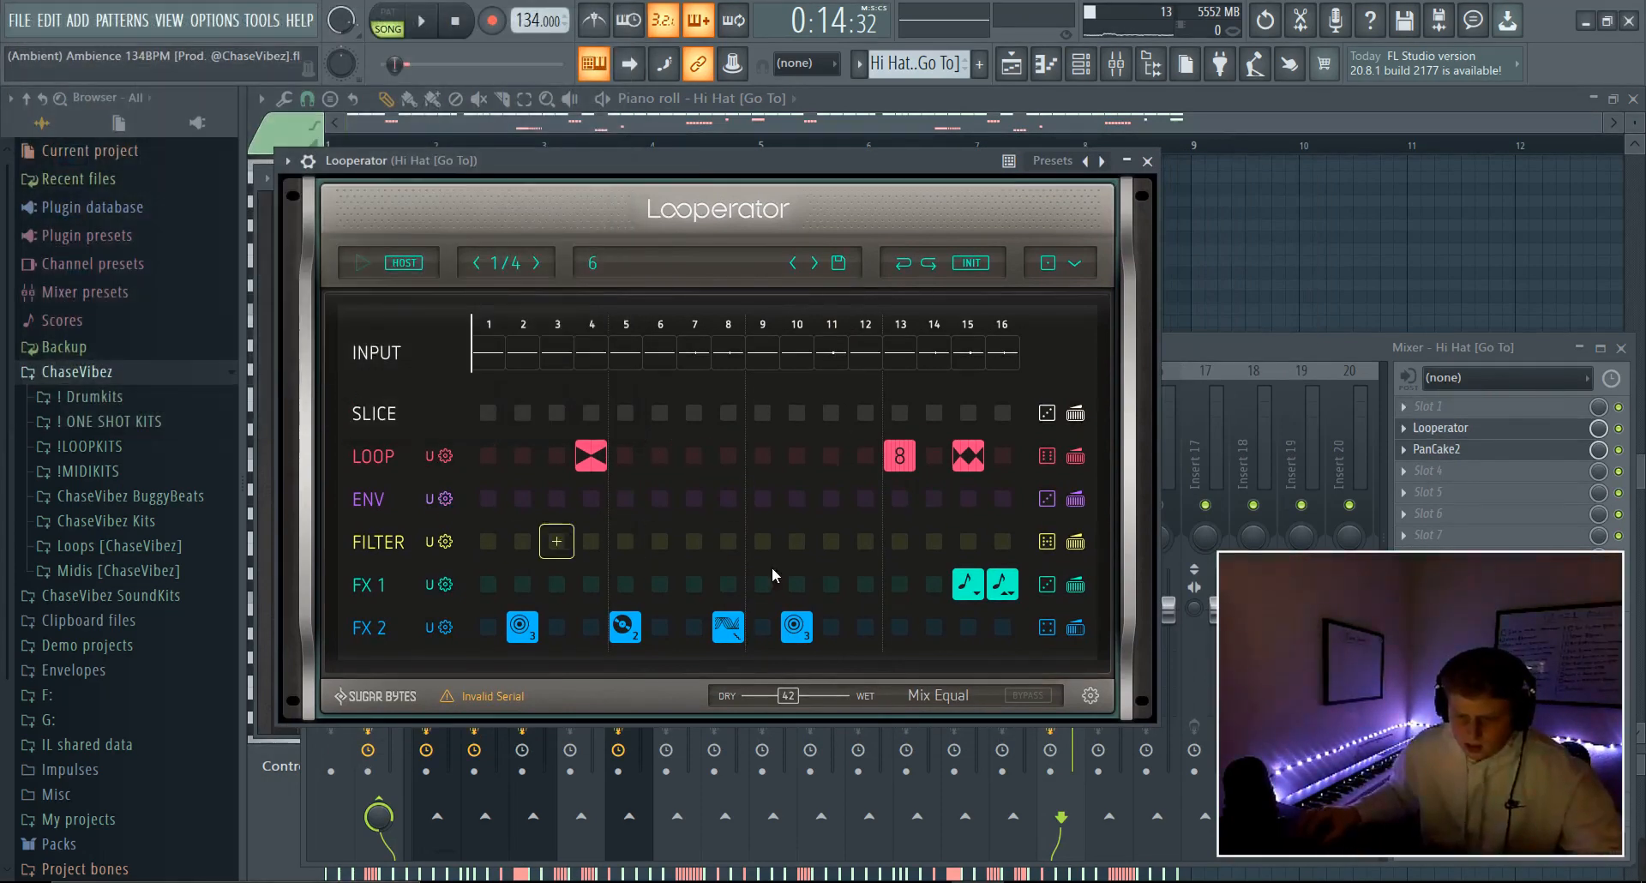
left_click(421, 23)
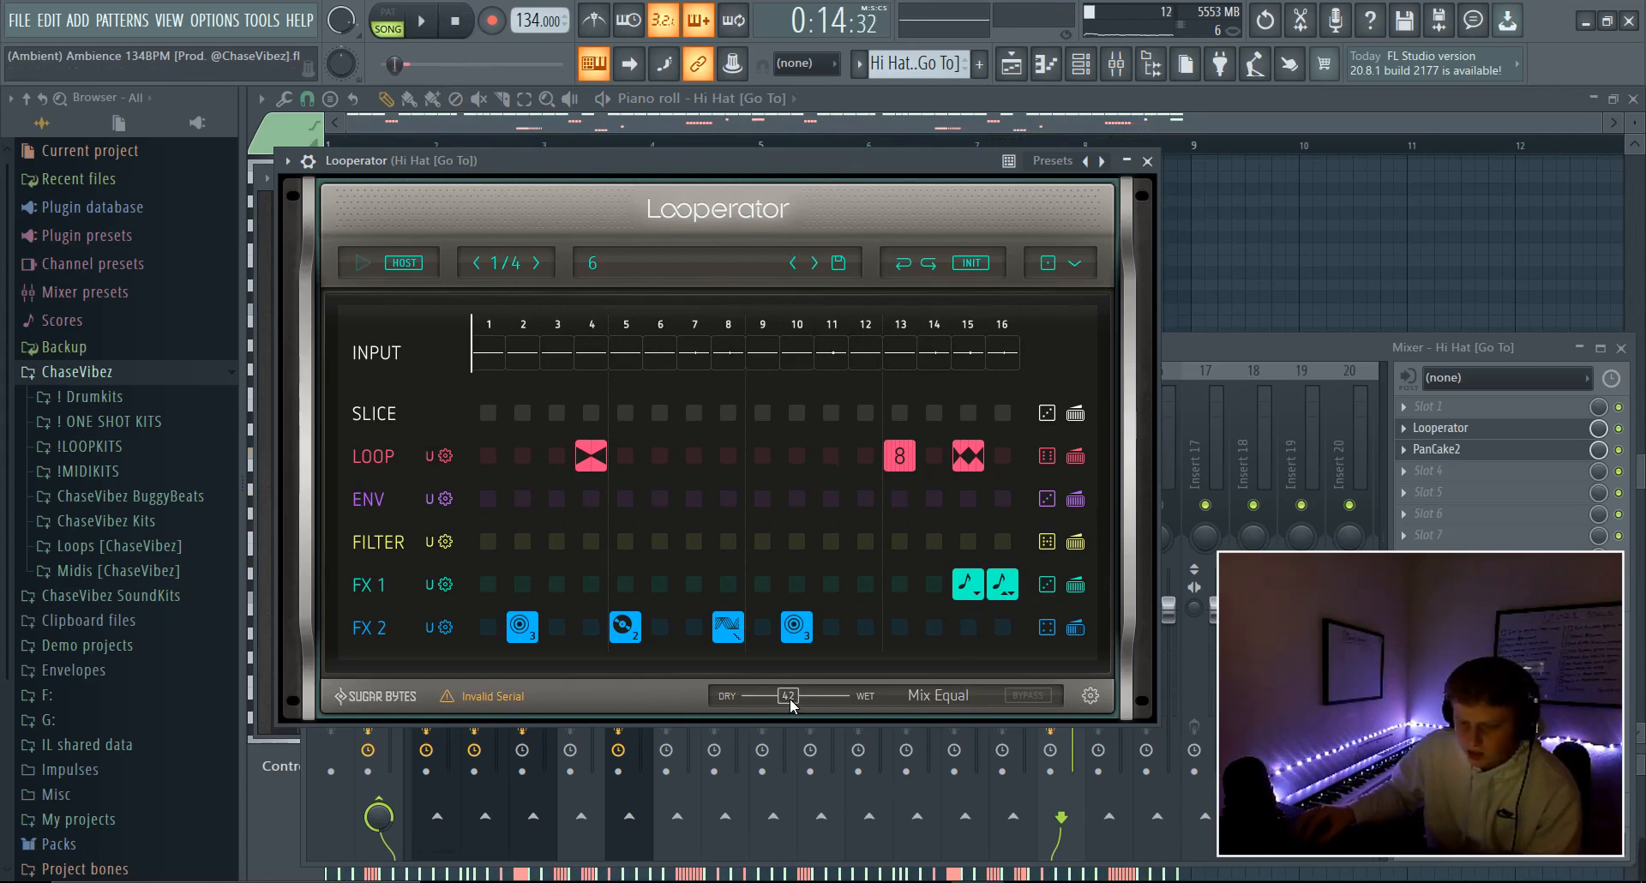
- Close Looperator, review the LFO rate options of the hi-hat PanCake2, and play the drums to check the panning
left_click(1458, 427)
left_click(1504, 450)
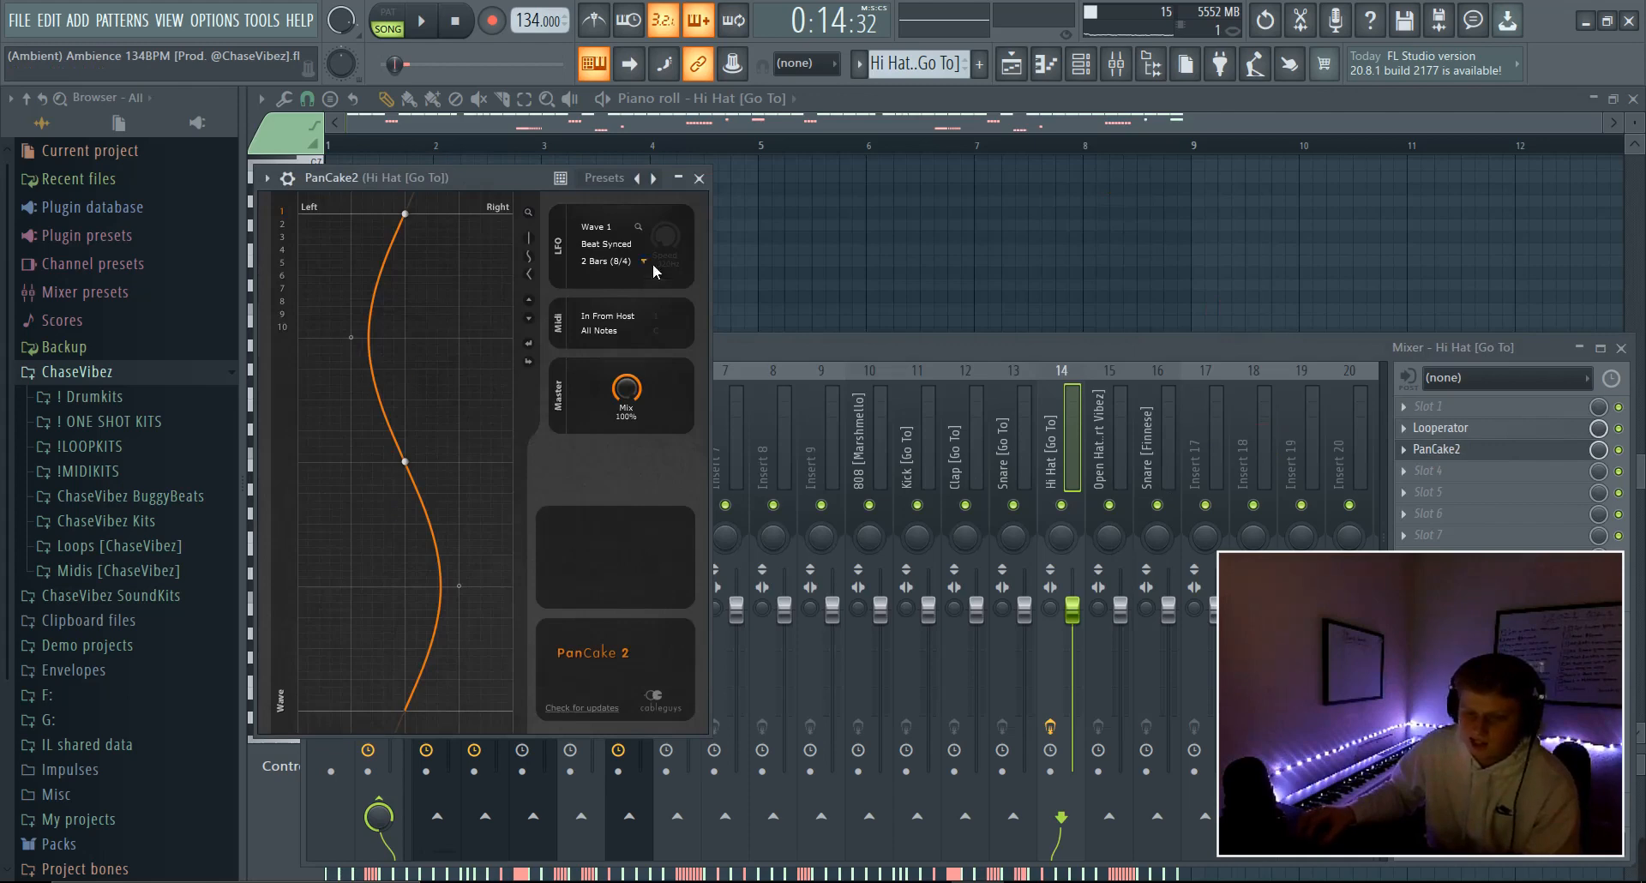
left_click(604, 262)
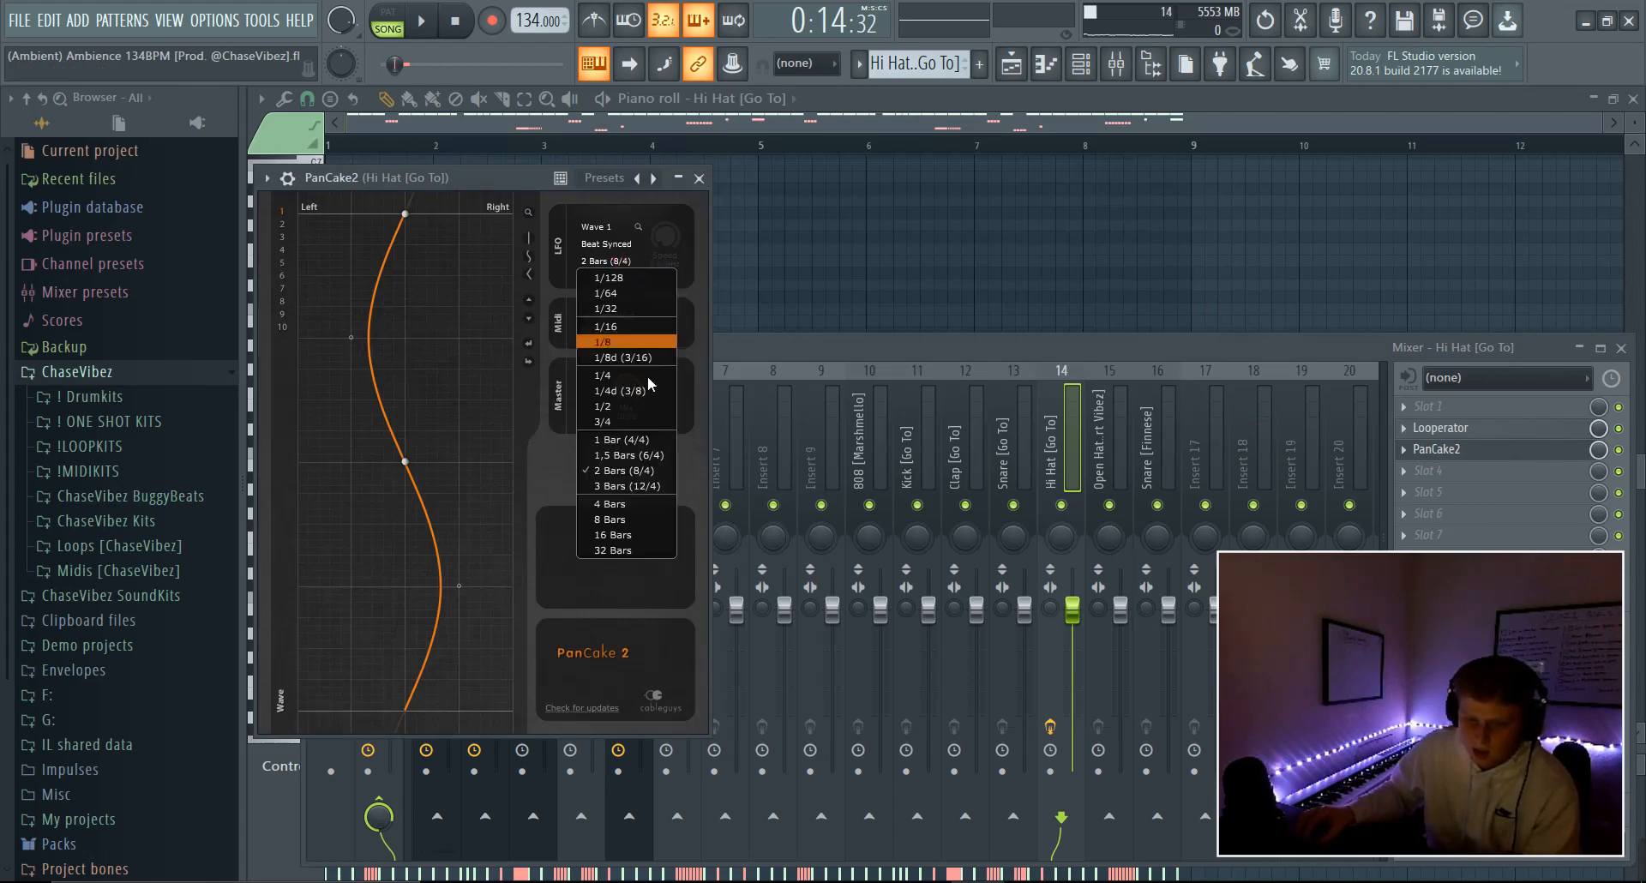
left_click(371, 377)
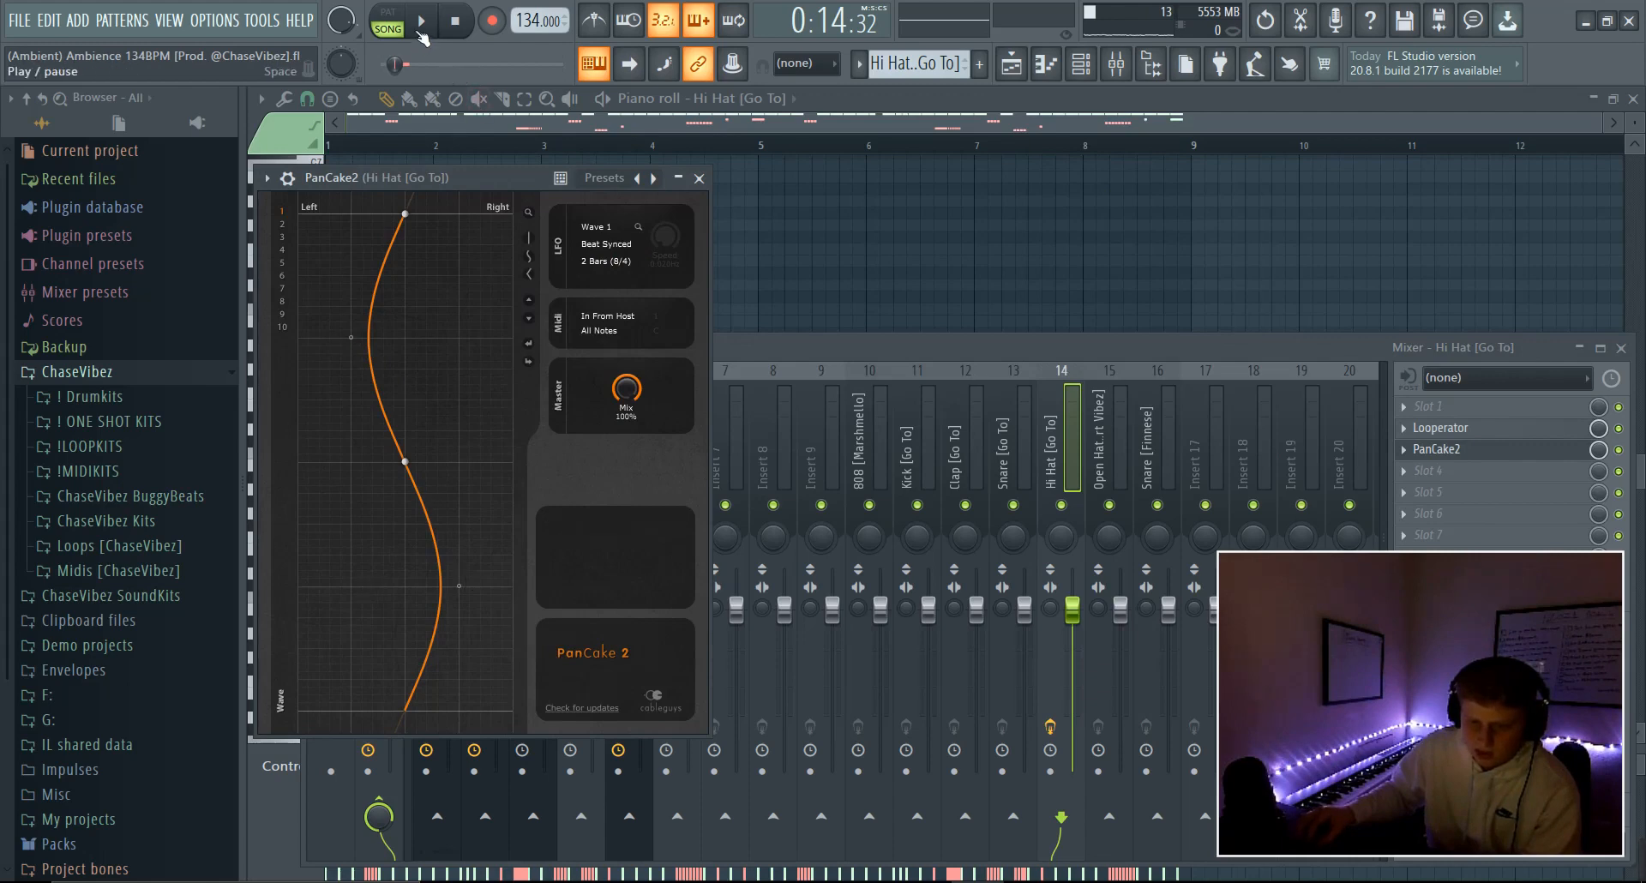
left_click(420, 24)
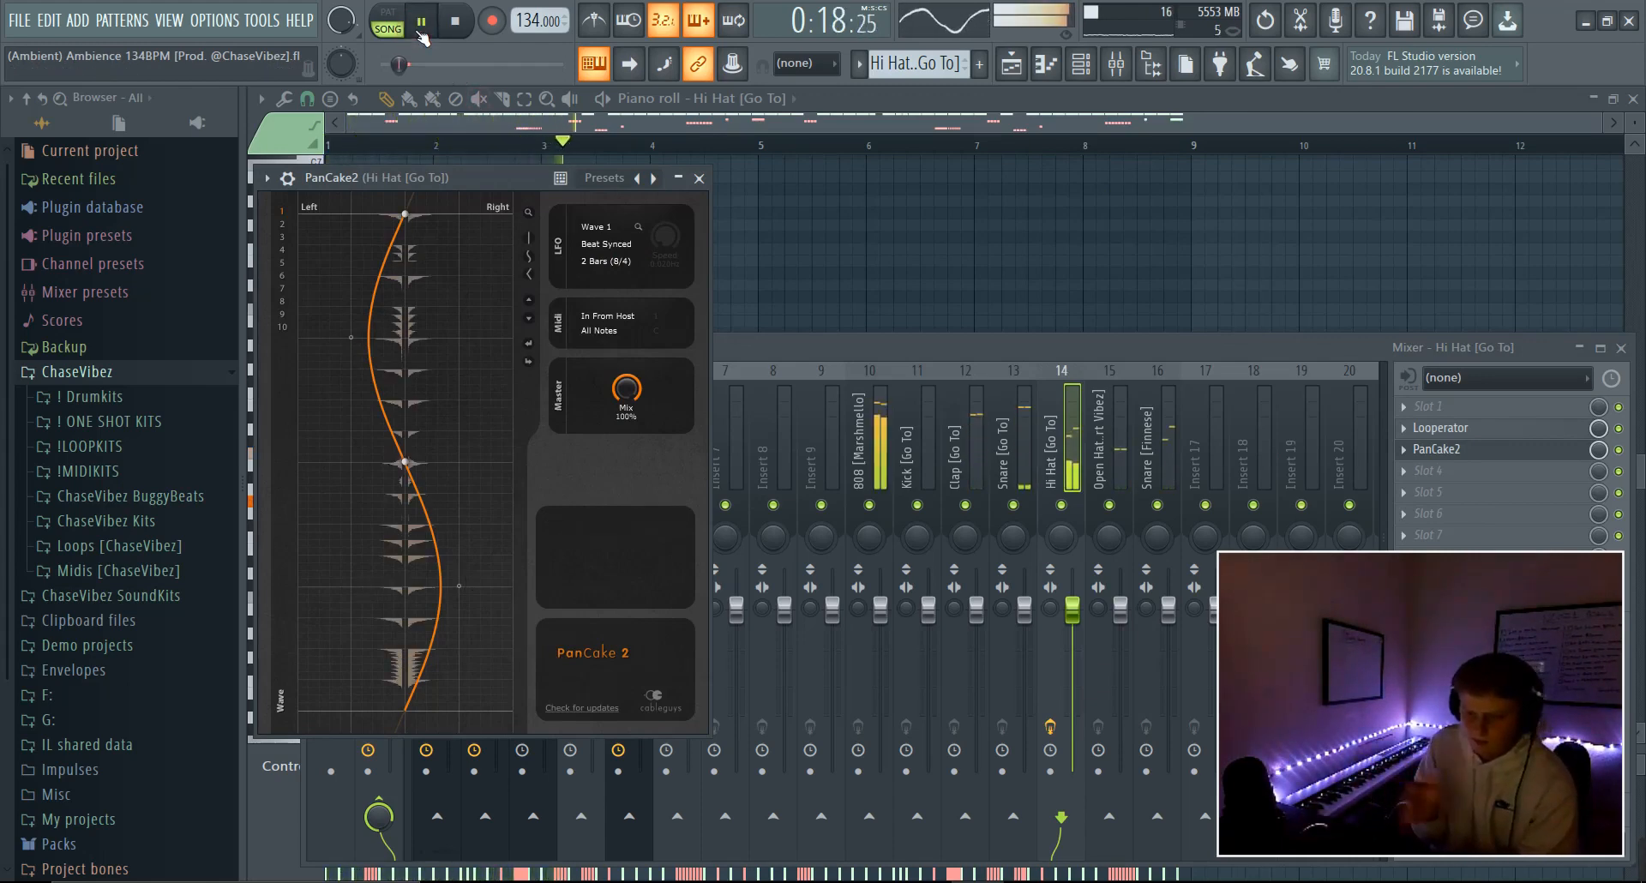
key("space")
- Return to the playlist and open the Clap [Go To] pattern from track 8 in the piano roll
left_click(1364, 200)
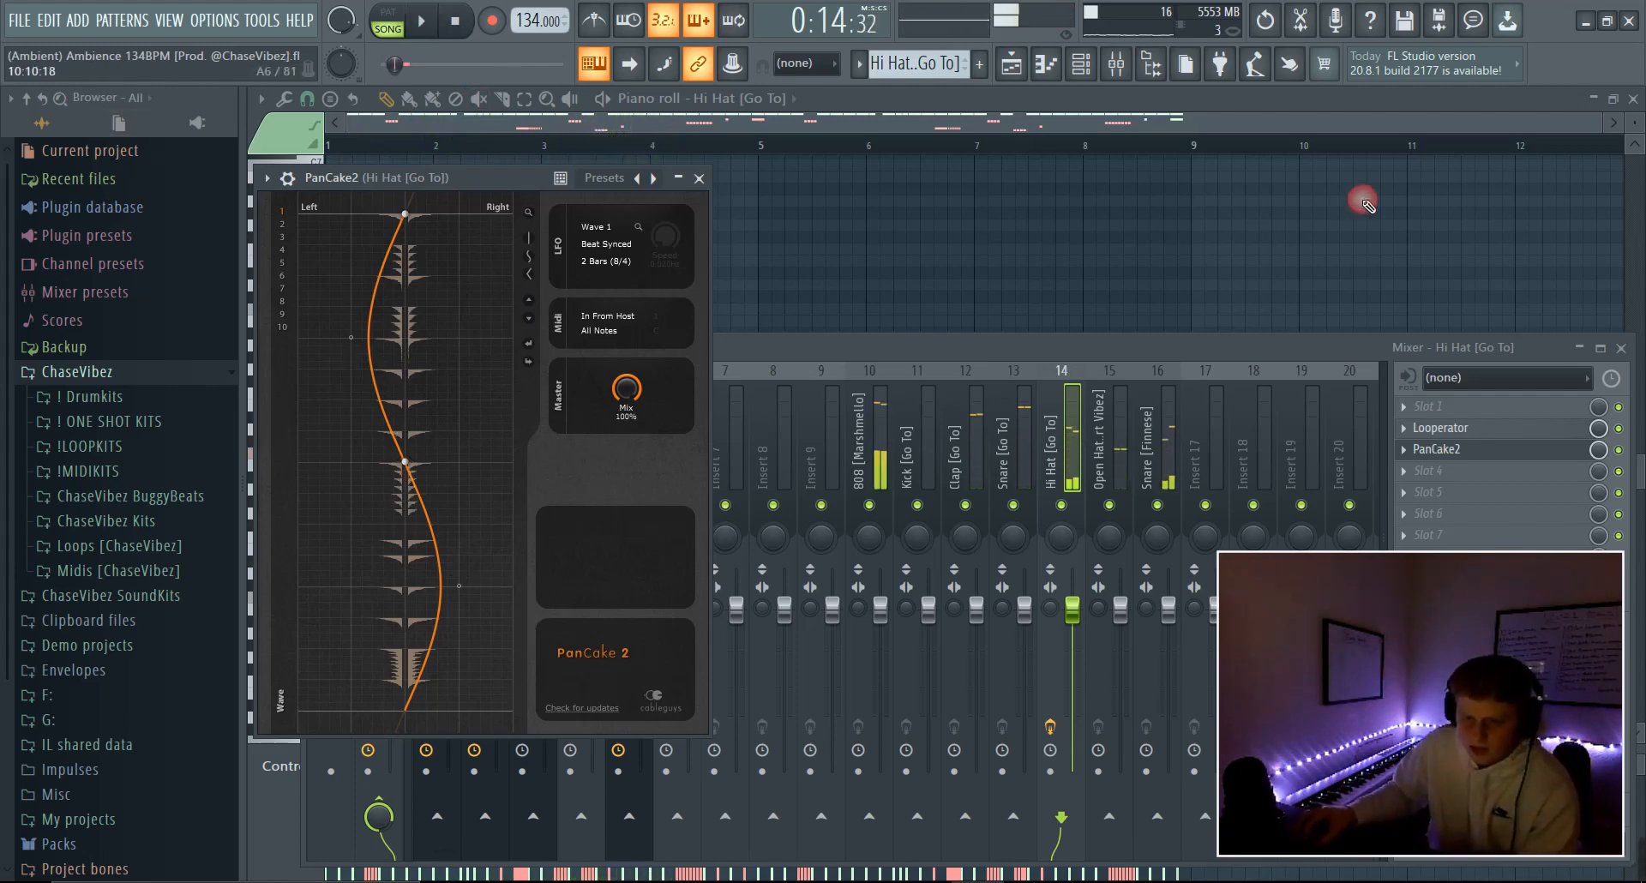
left_click(1012, 66)
scroll(728, 223, "down", 3)
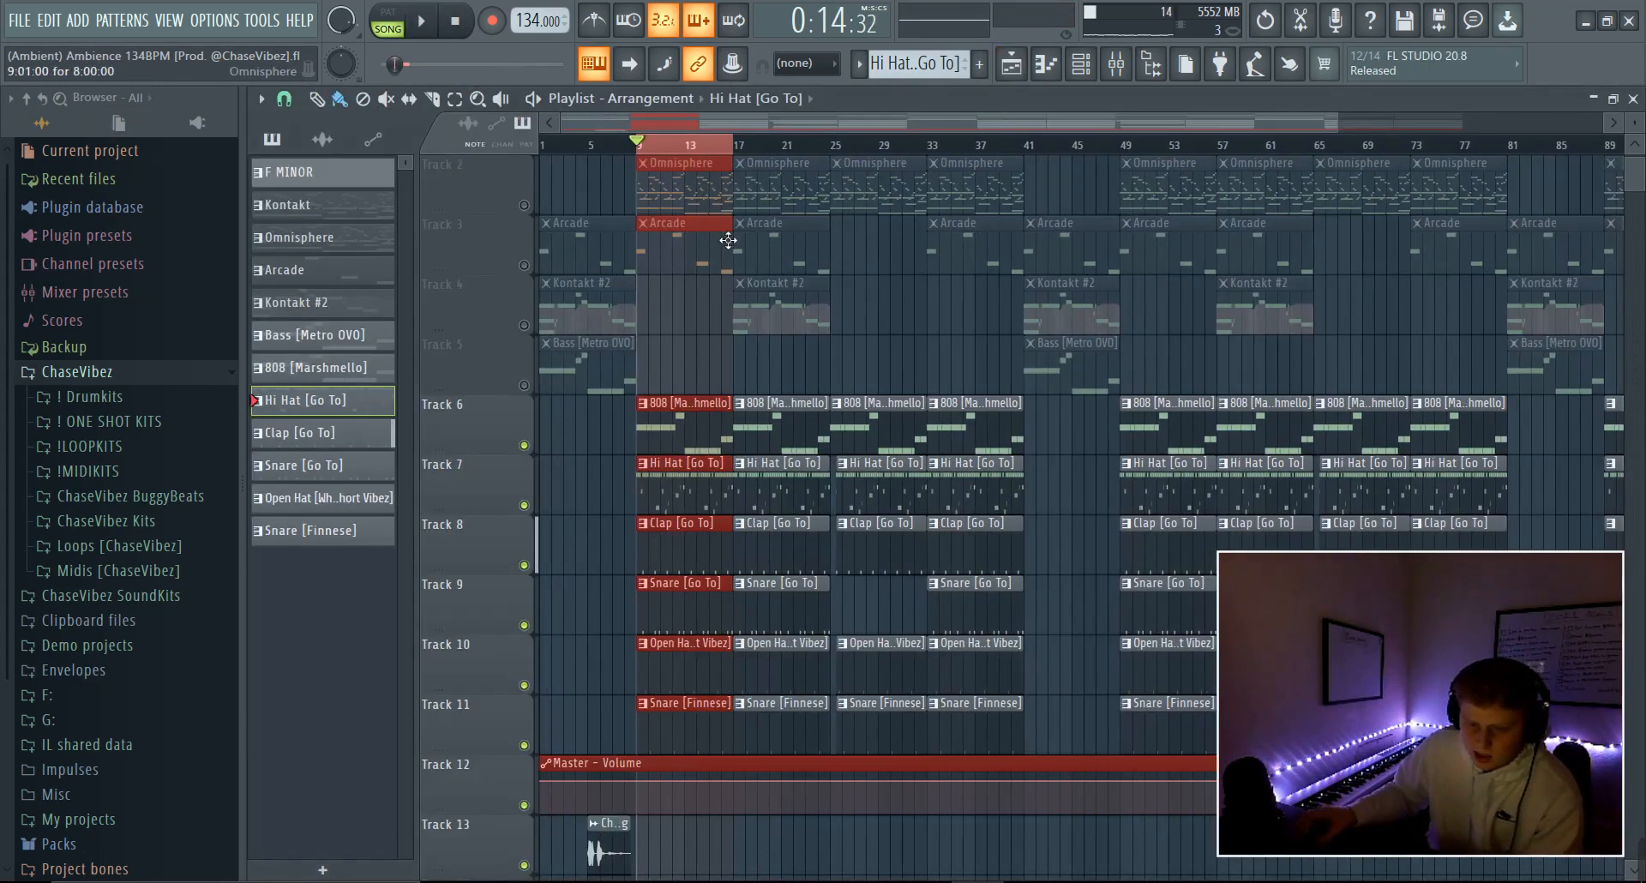
double_click(697, 546)
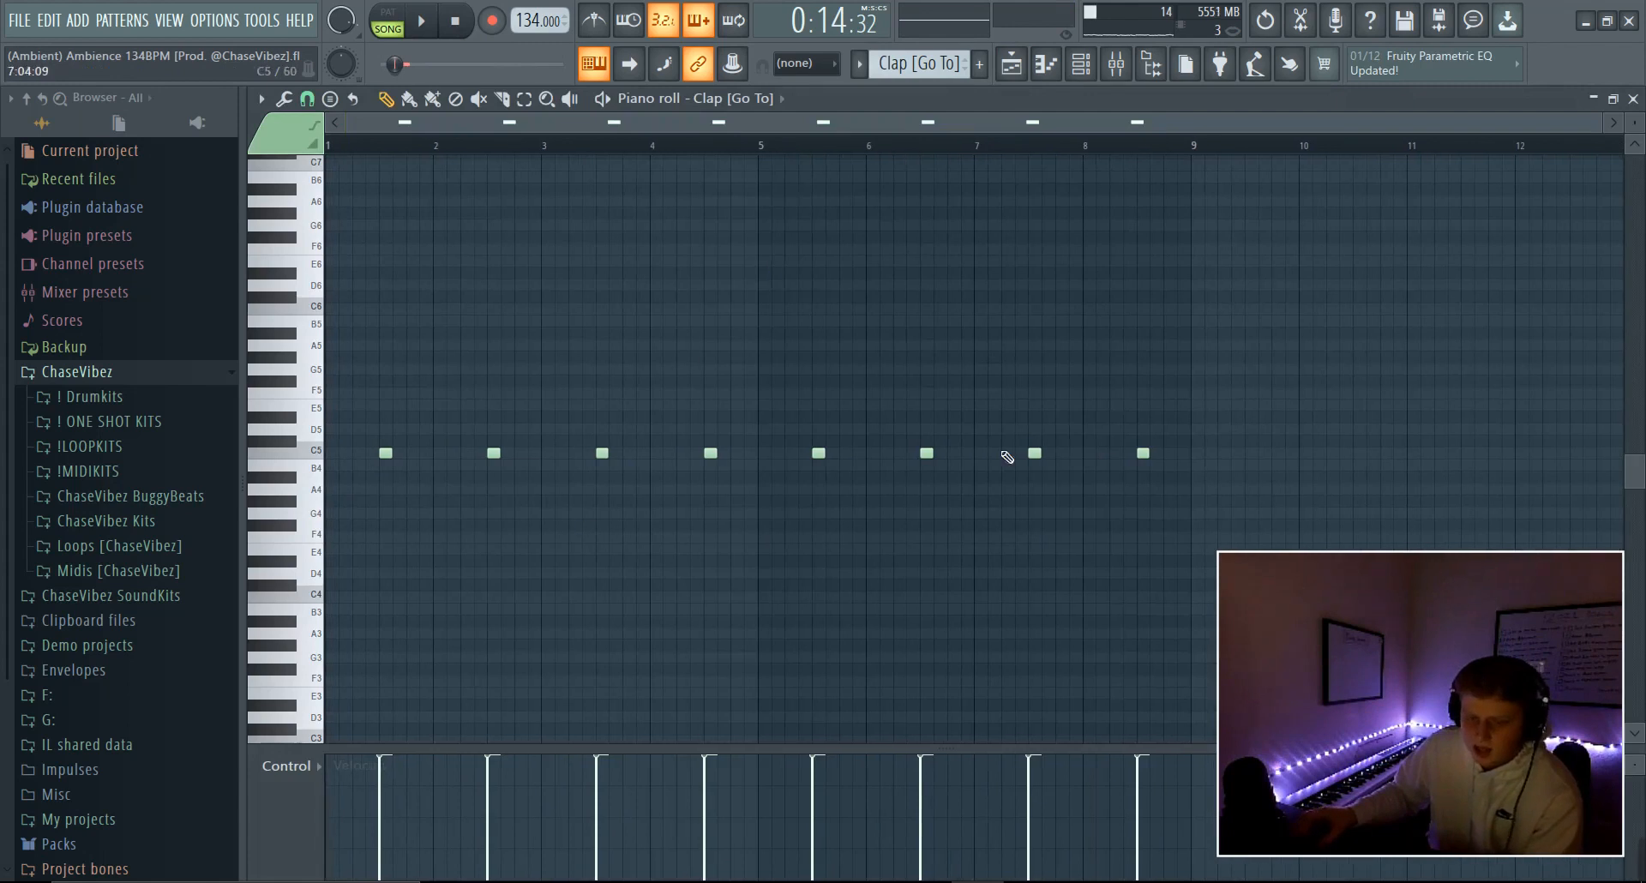
- Play the drums to hear the clap pattern, and open the Snare [Go To] pattern from track 9 in the piano roll
left_click(427, 28)
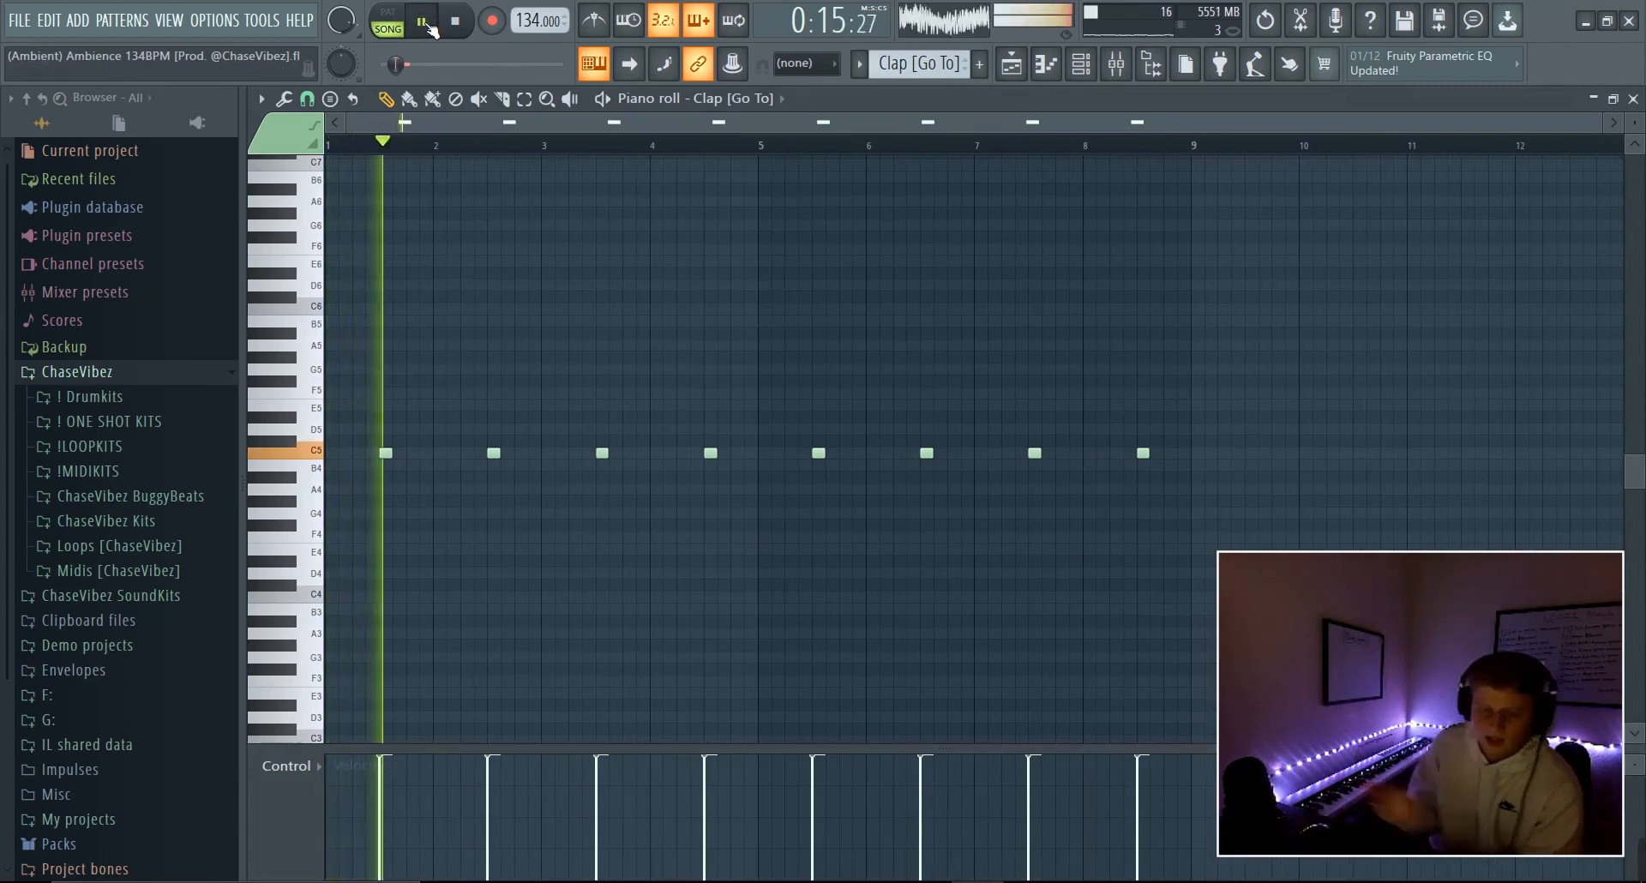
key("space")
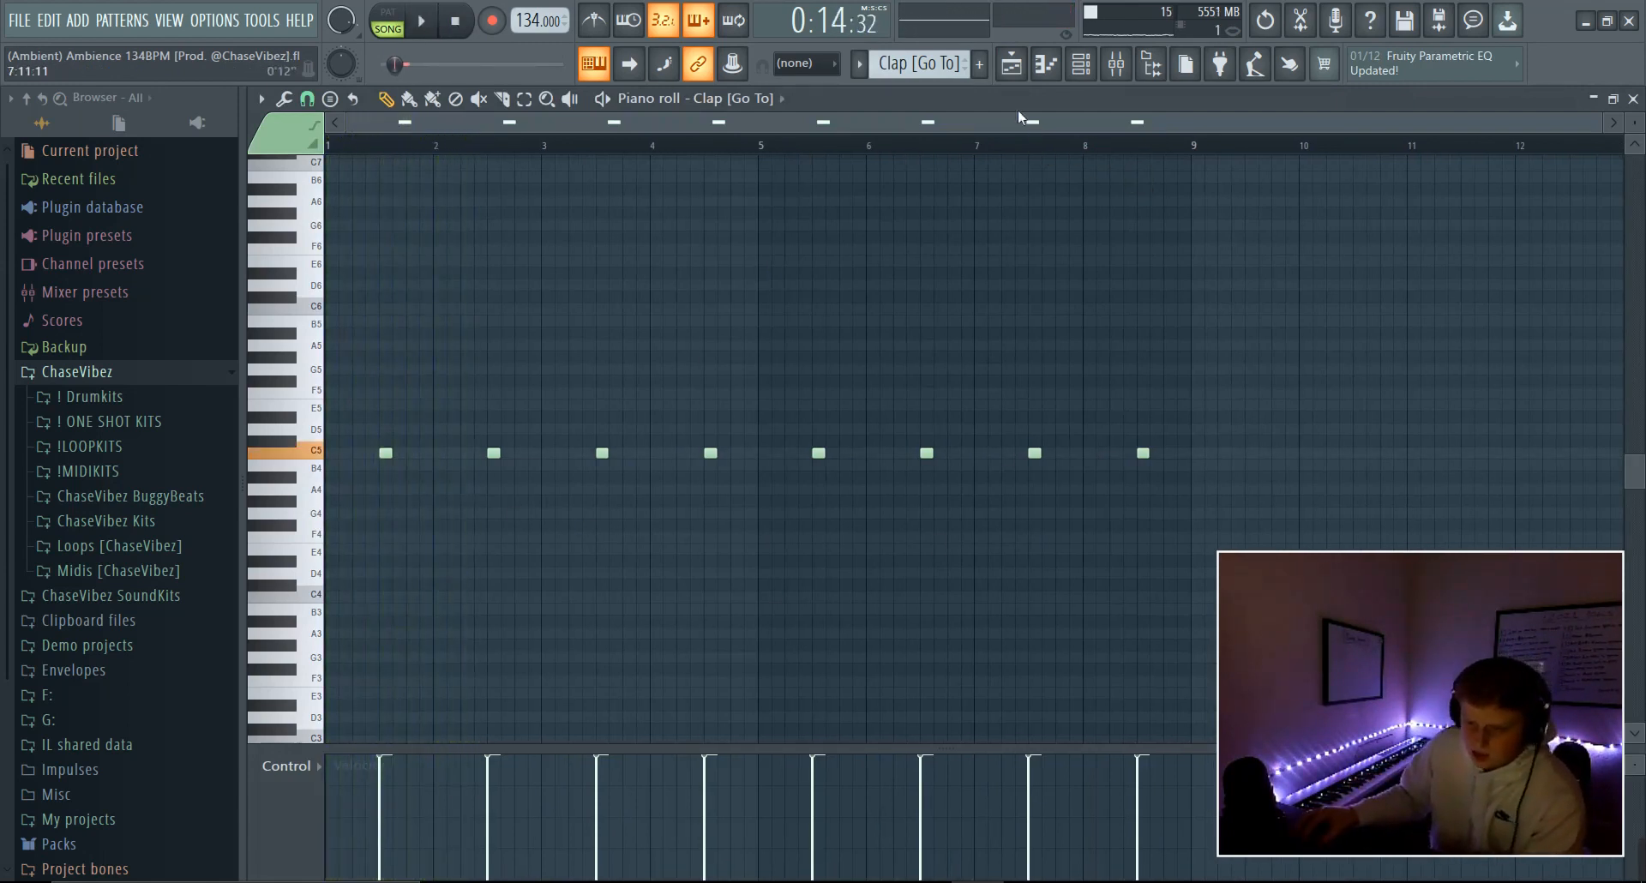
left_click(1012, 64)
double_click(684, 592)
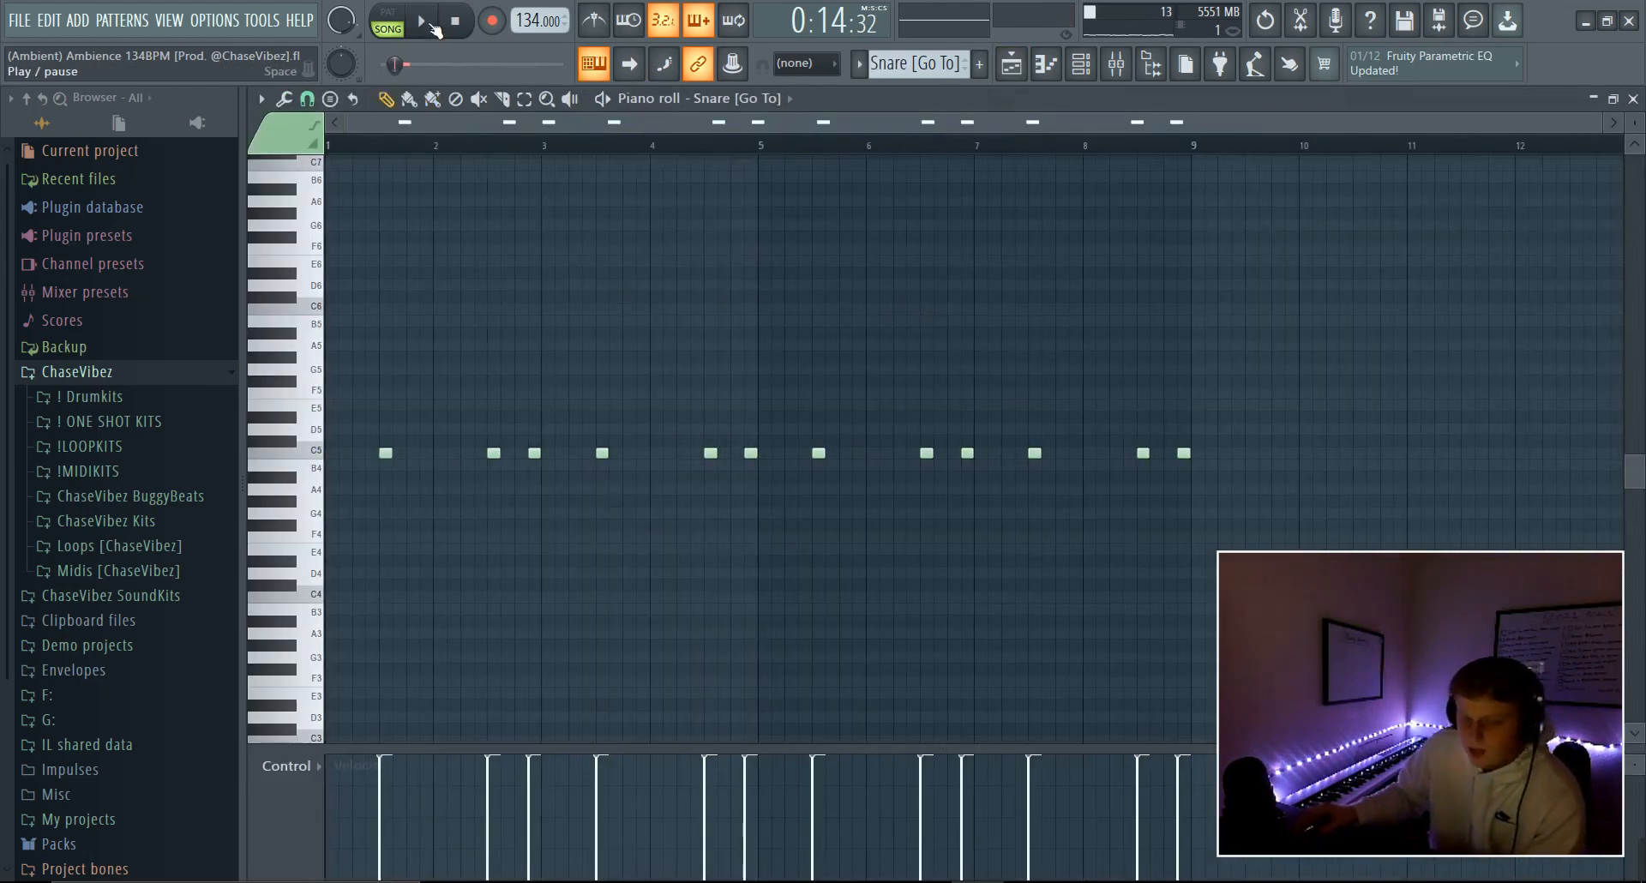
- Play the drums to hear the Snare [Go To] pattern, and open the Open Hat [Wheezy Short Vibez] pattern from track 10
left_click(434, 28)
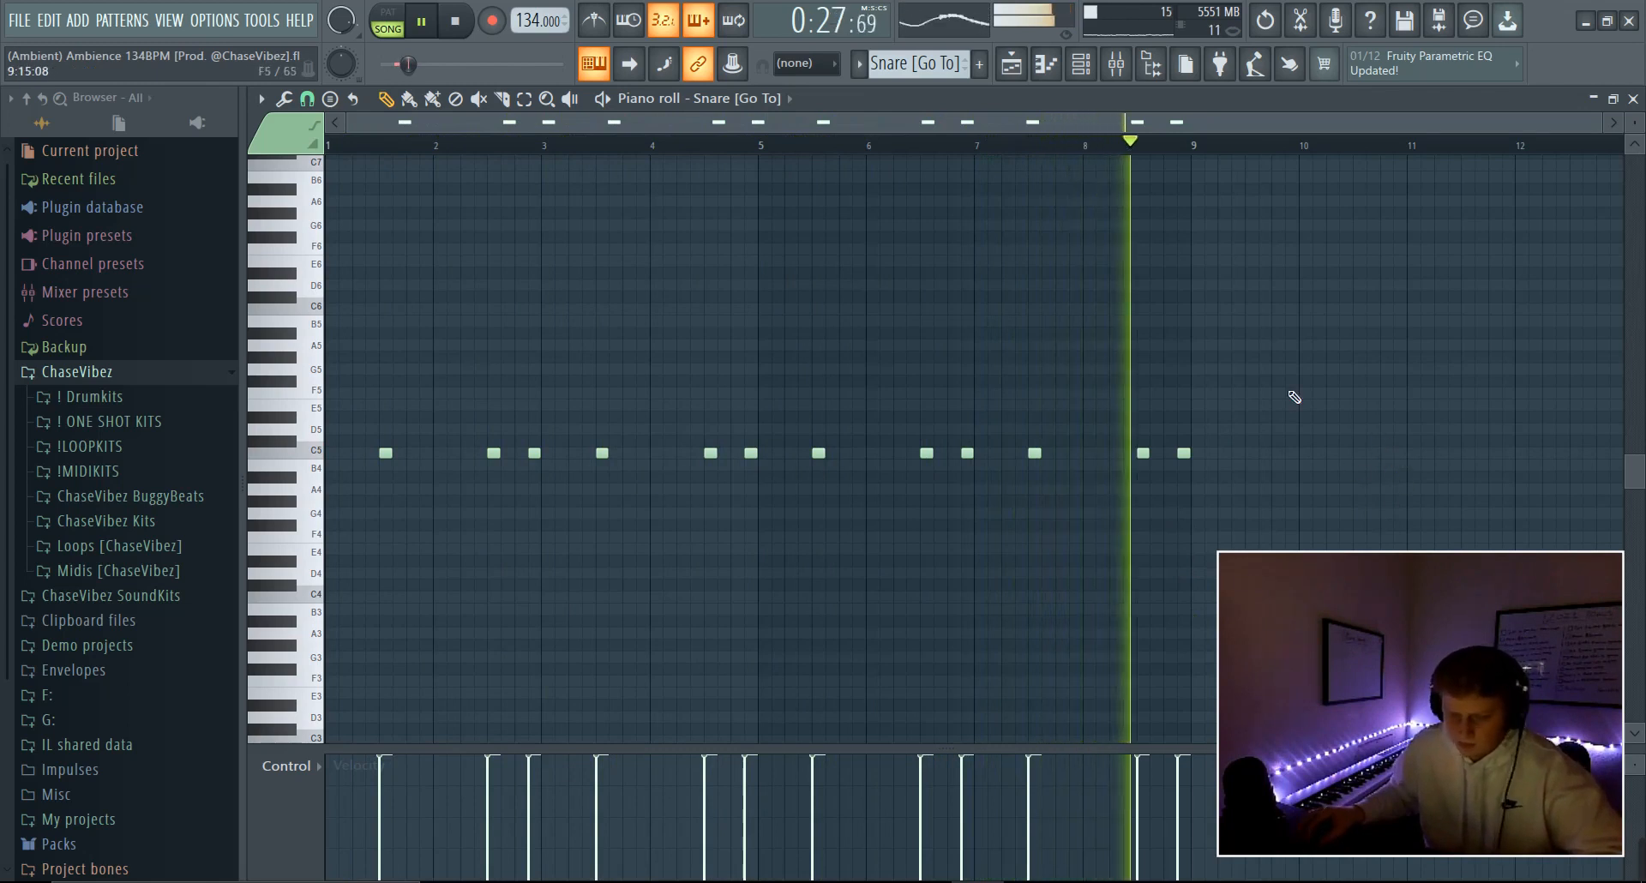
key("space")
key("F5")
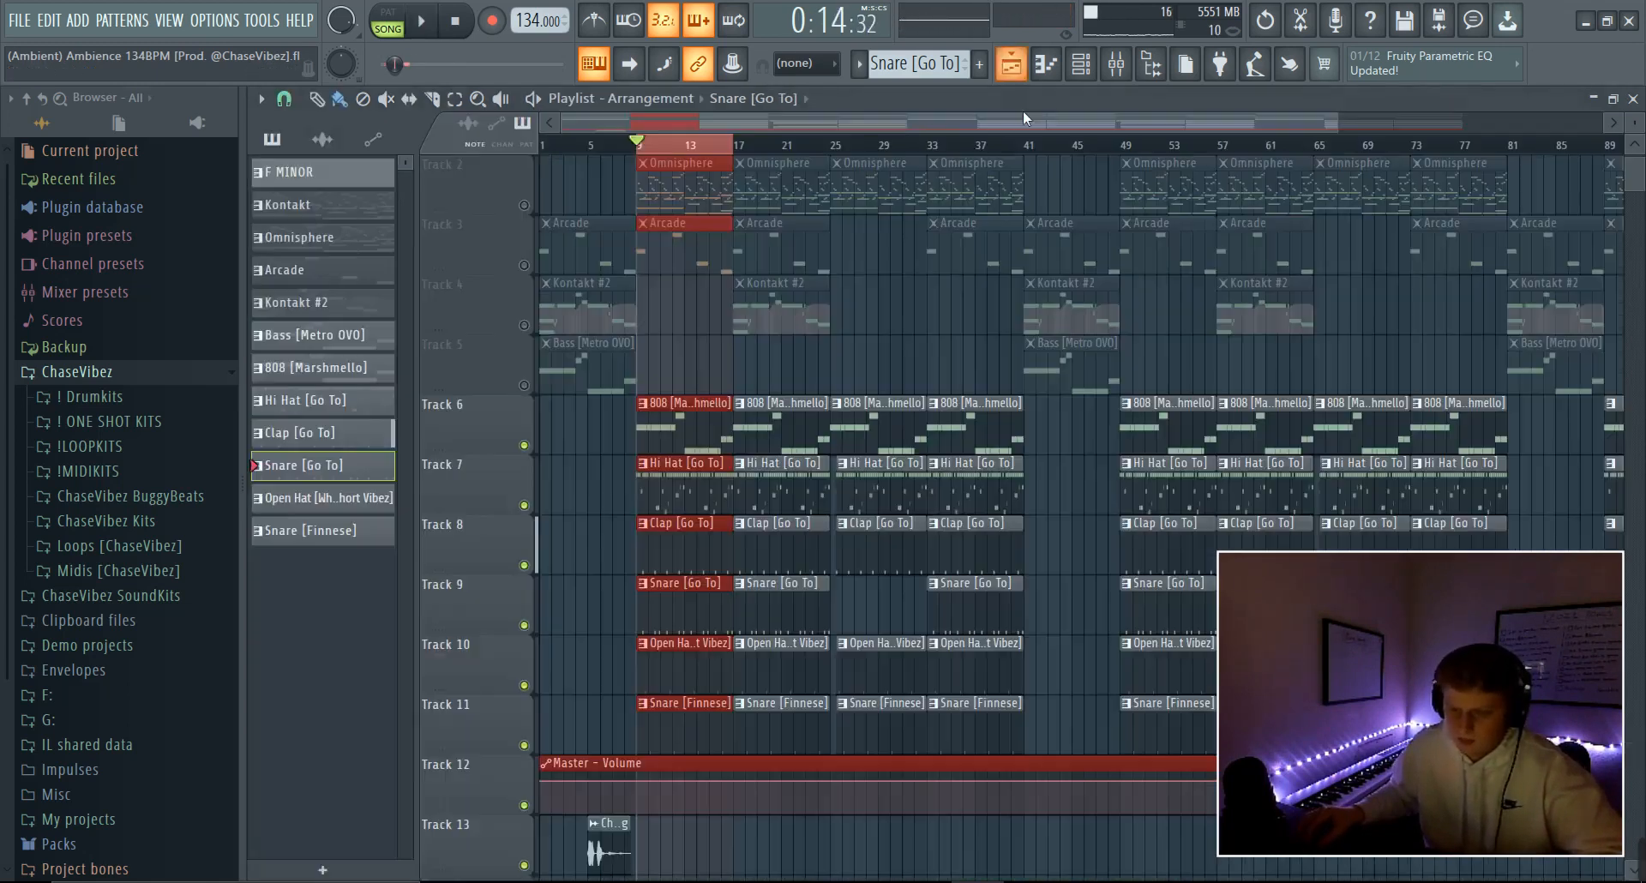
double_click(716, 683)
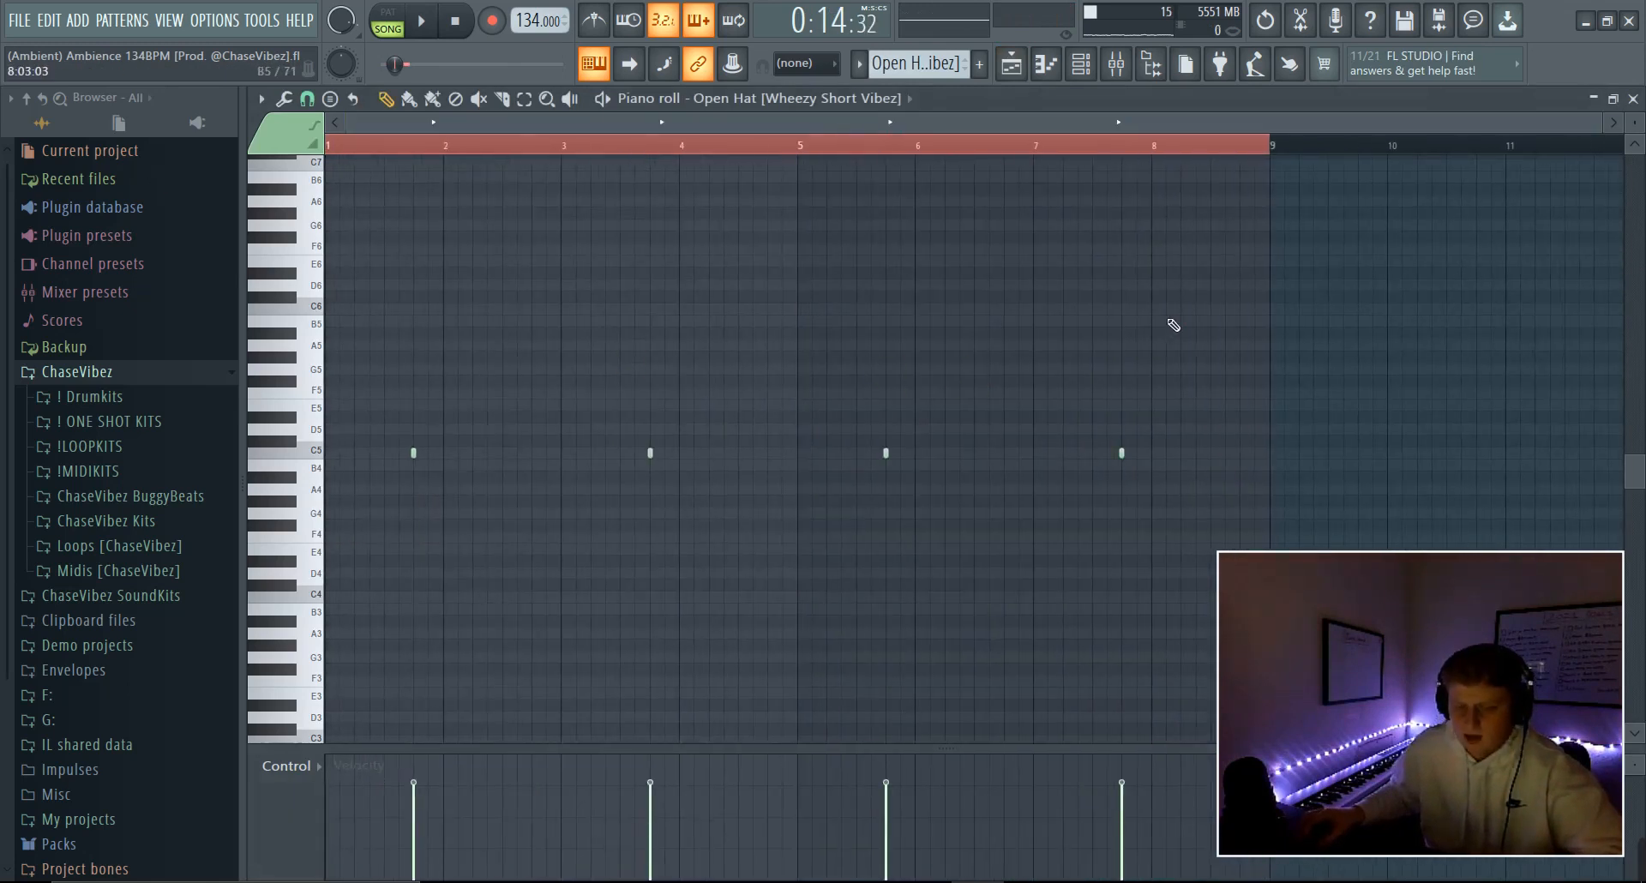
- Play the drums to hear the open hat pattern, and open the Snare [Finnese] pattern from track 11 in the piano roll
key("space")
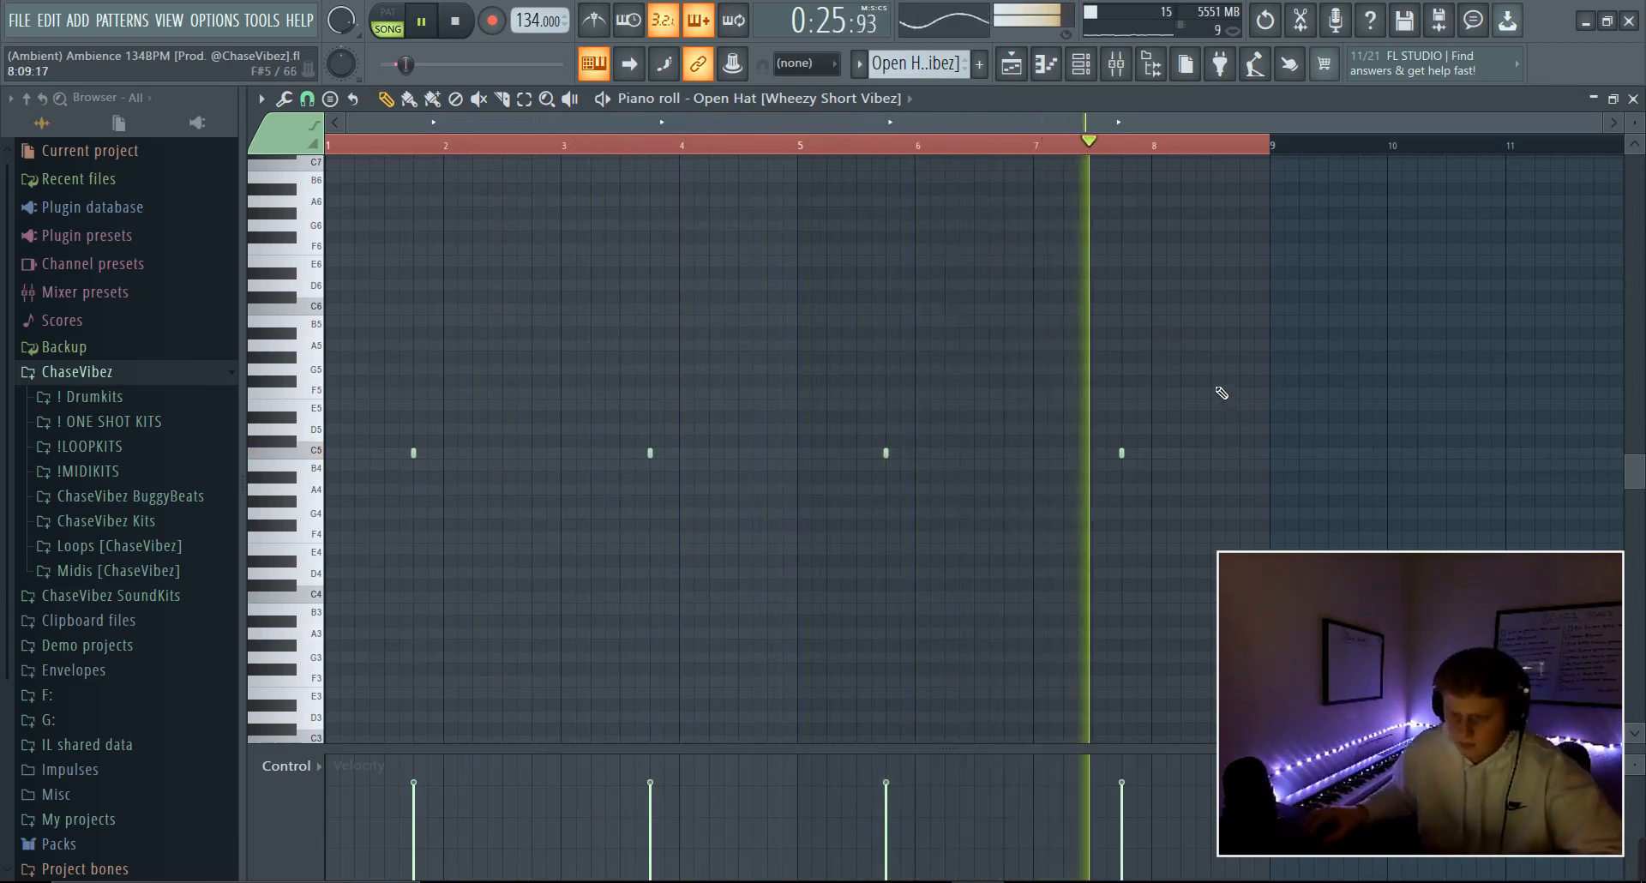
key("space")
left_click(1011, 64)
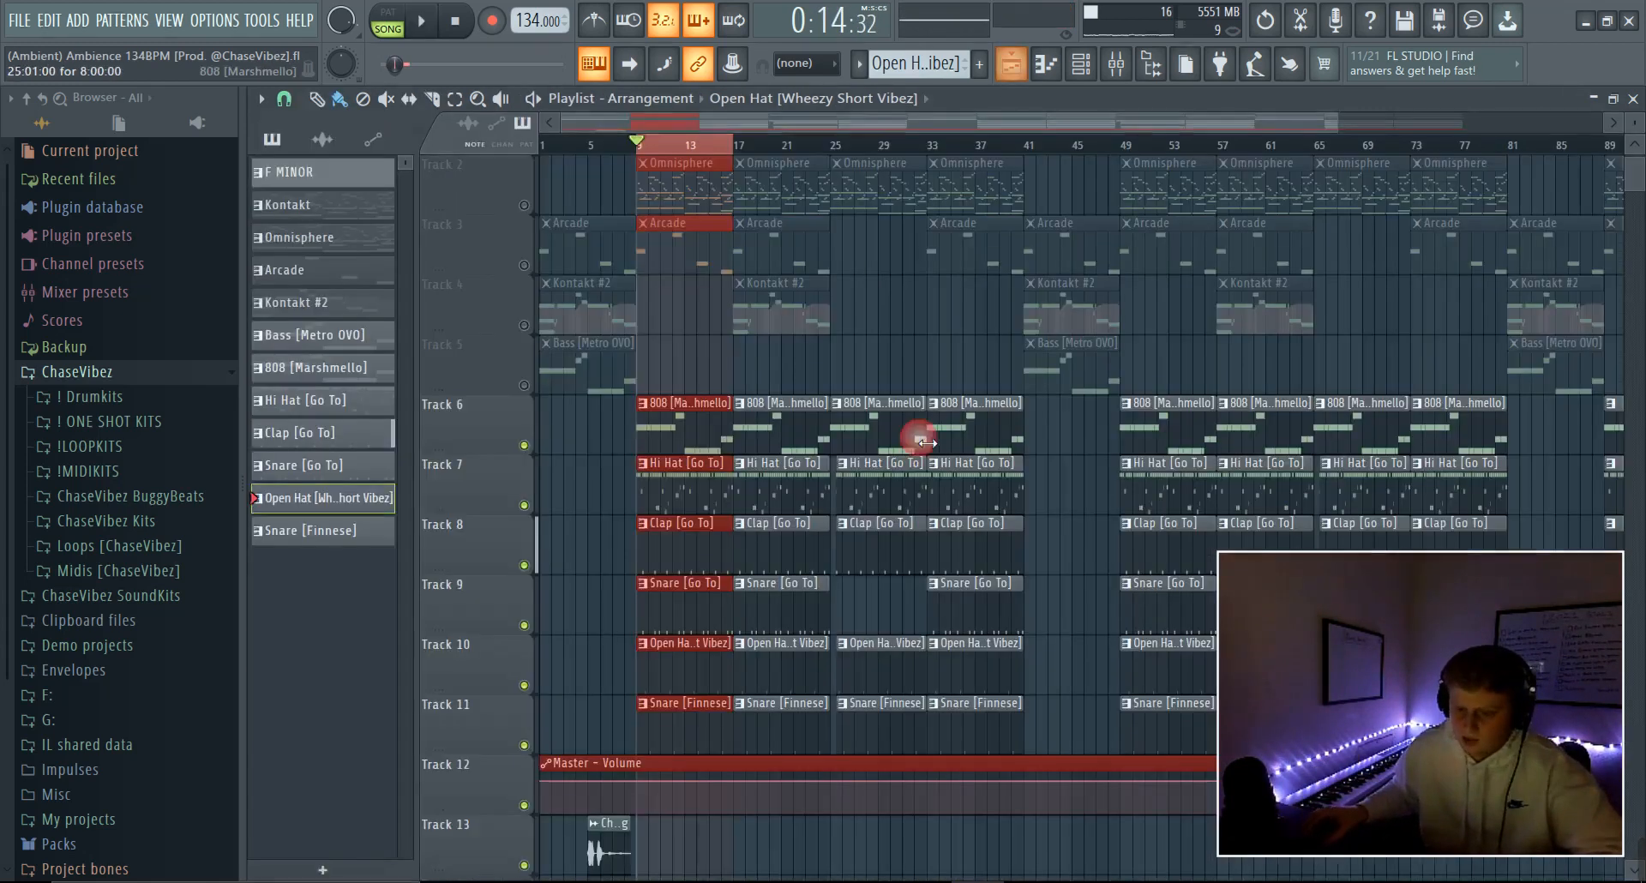
double_click(715, 726)
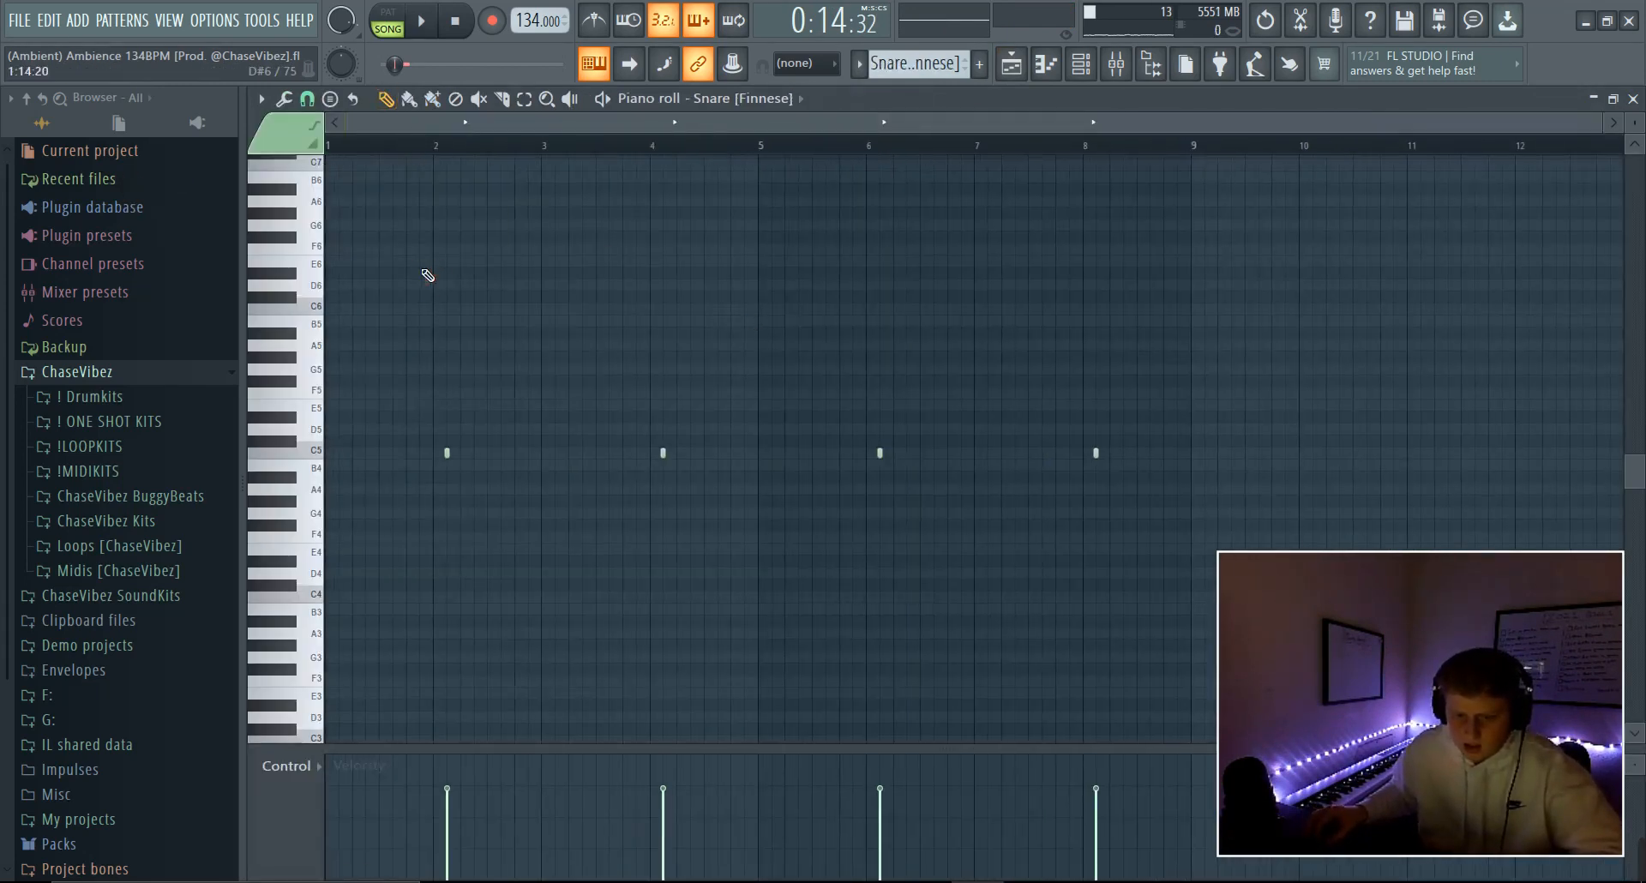
- During playback, pan the second and fourth Snare [Finnese] notes to the opposite side, and return the control lane to note velocity
key("space")
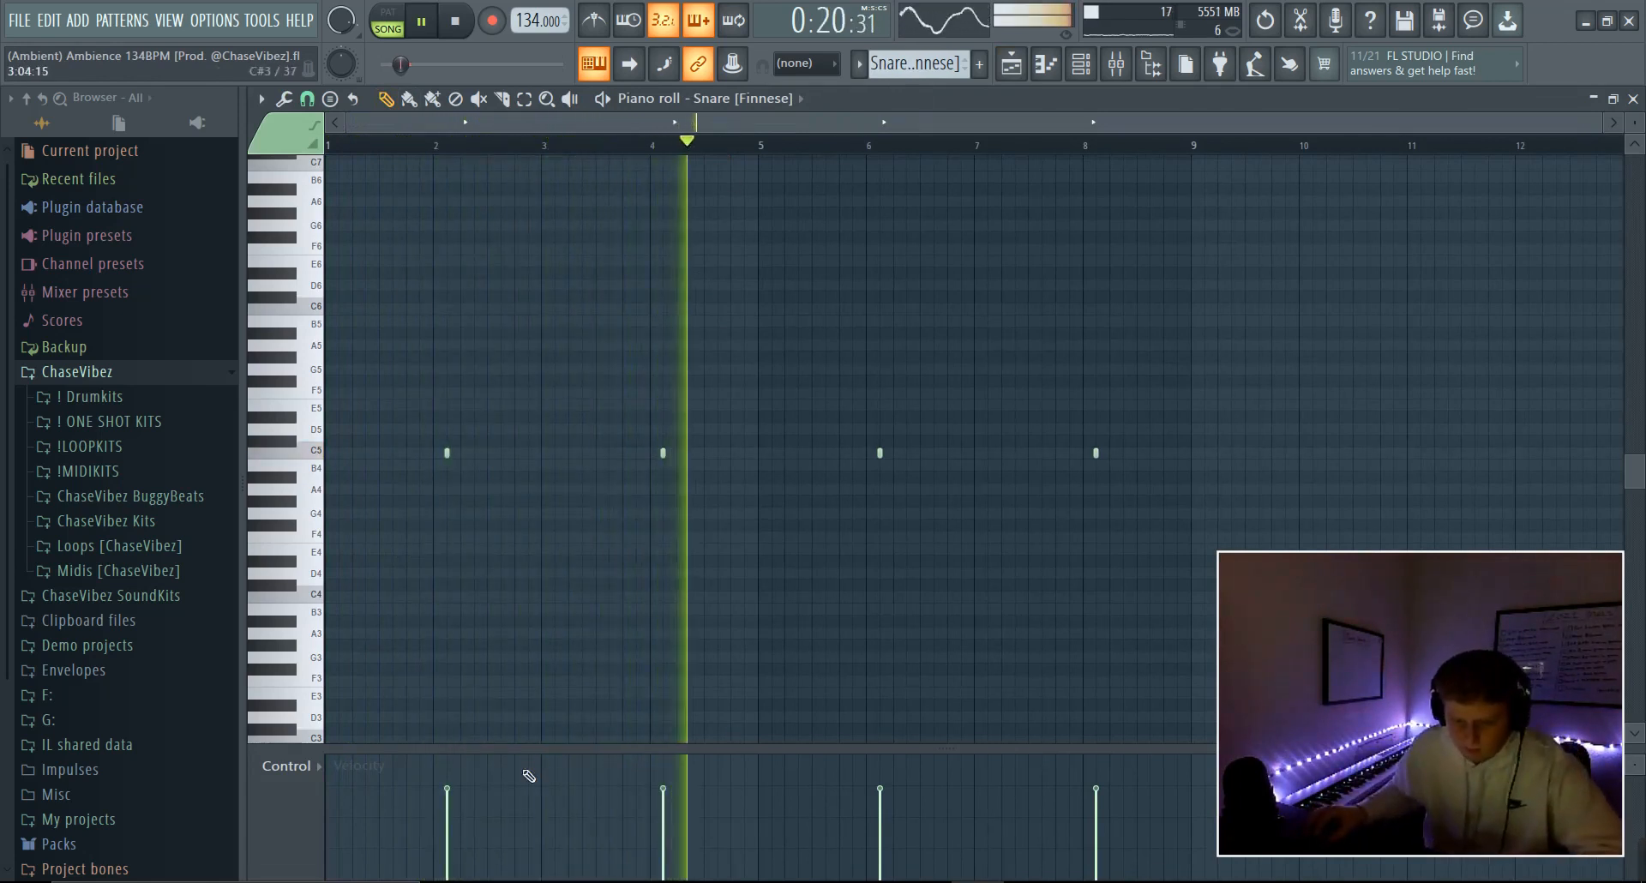
left_click(286, 766)
left_click(300, 759)
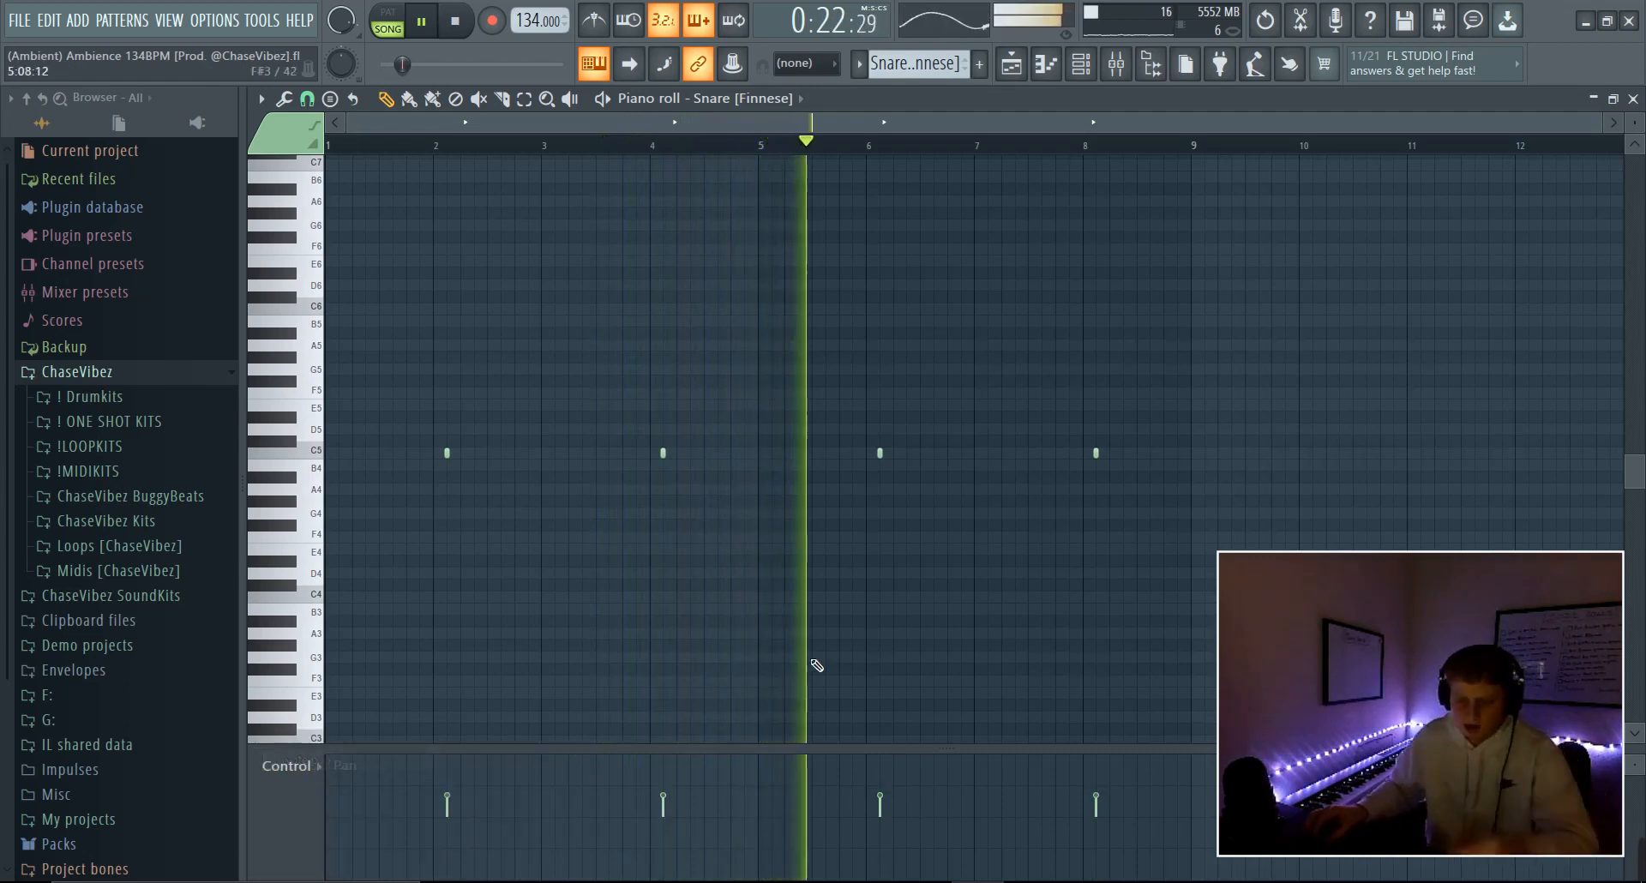
left_click(663, 453, "ctrl+shift")
left_click(1096, 453, "ctrl+shift")
scroll(1192, 453, "down", 5)
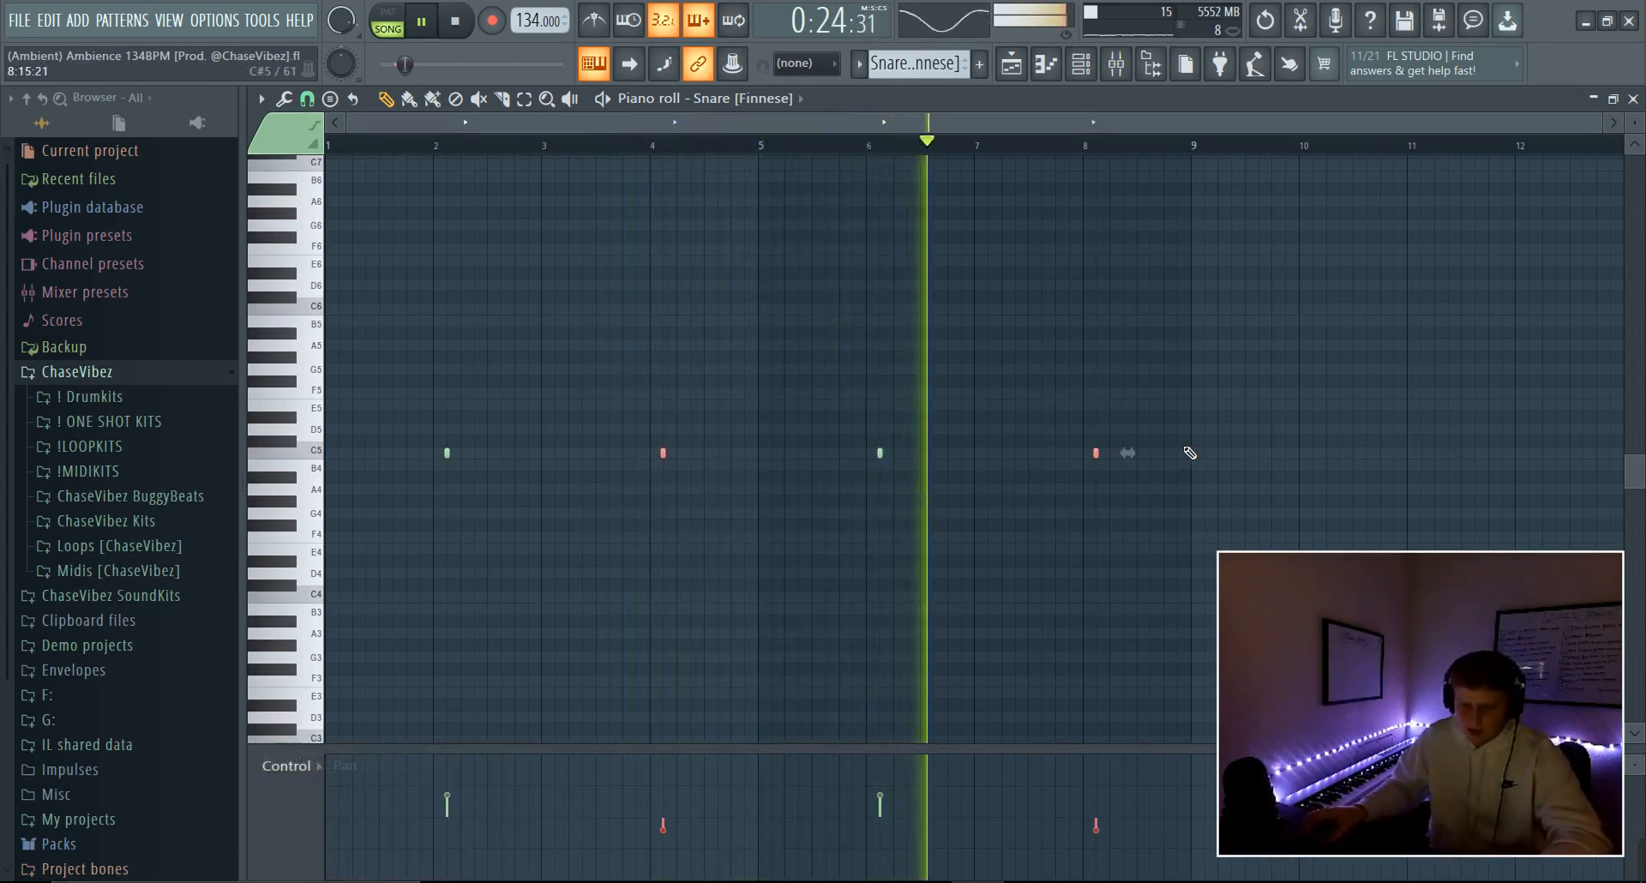
left_click(312, 773)
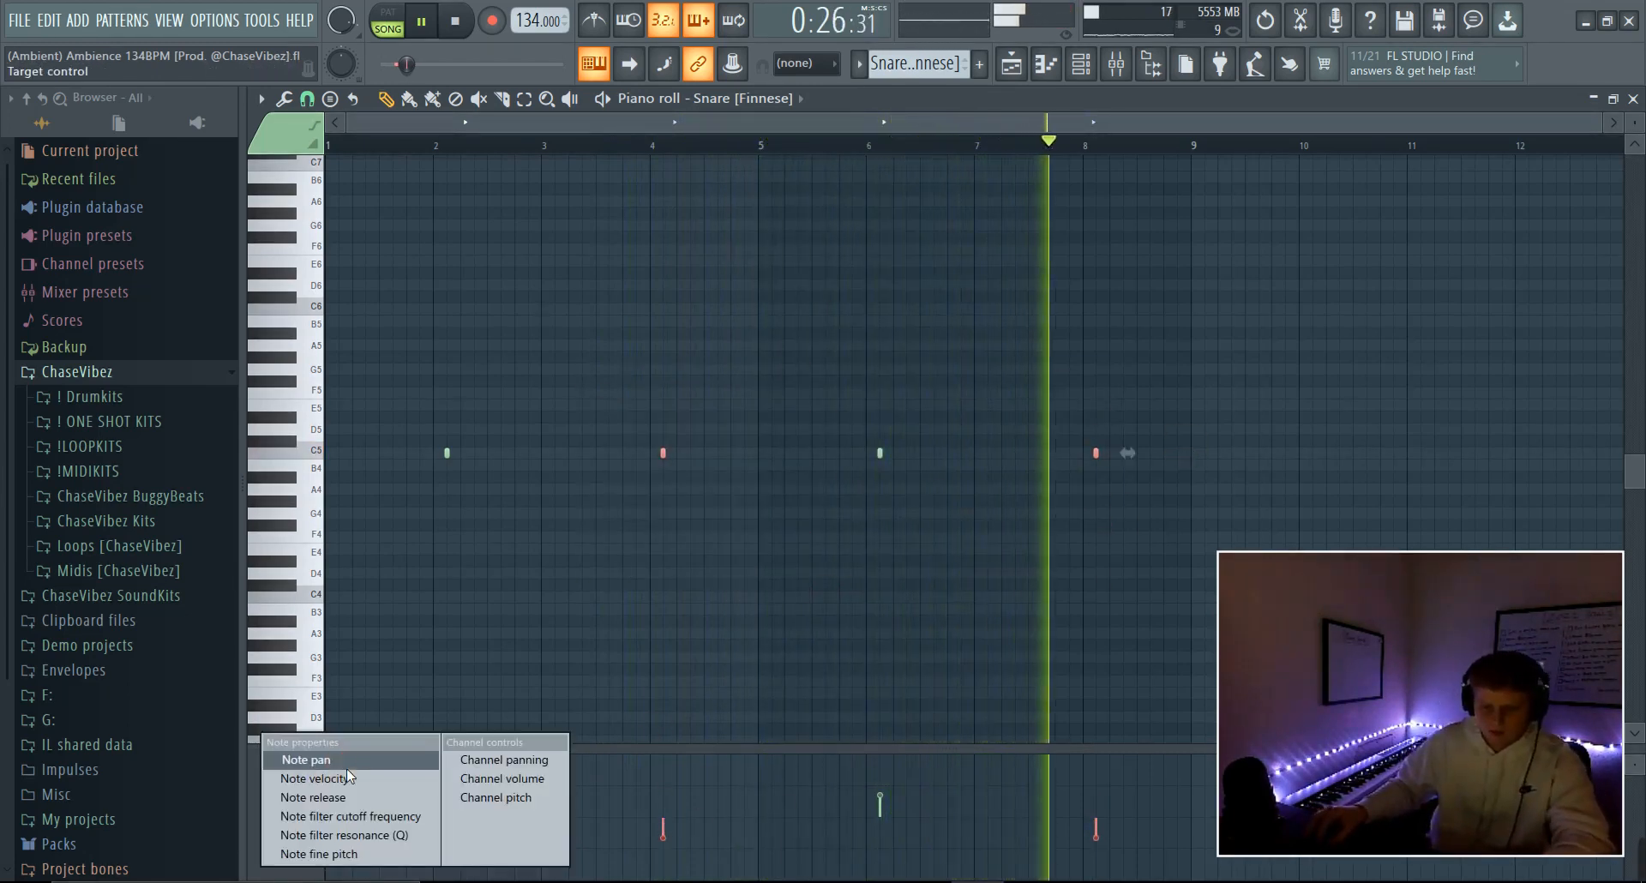
left_click(352, 777)
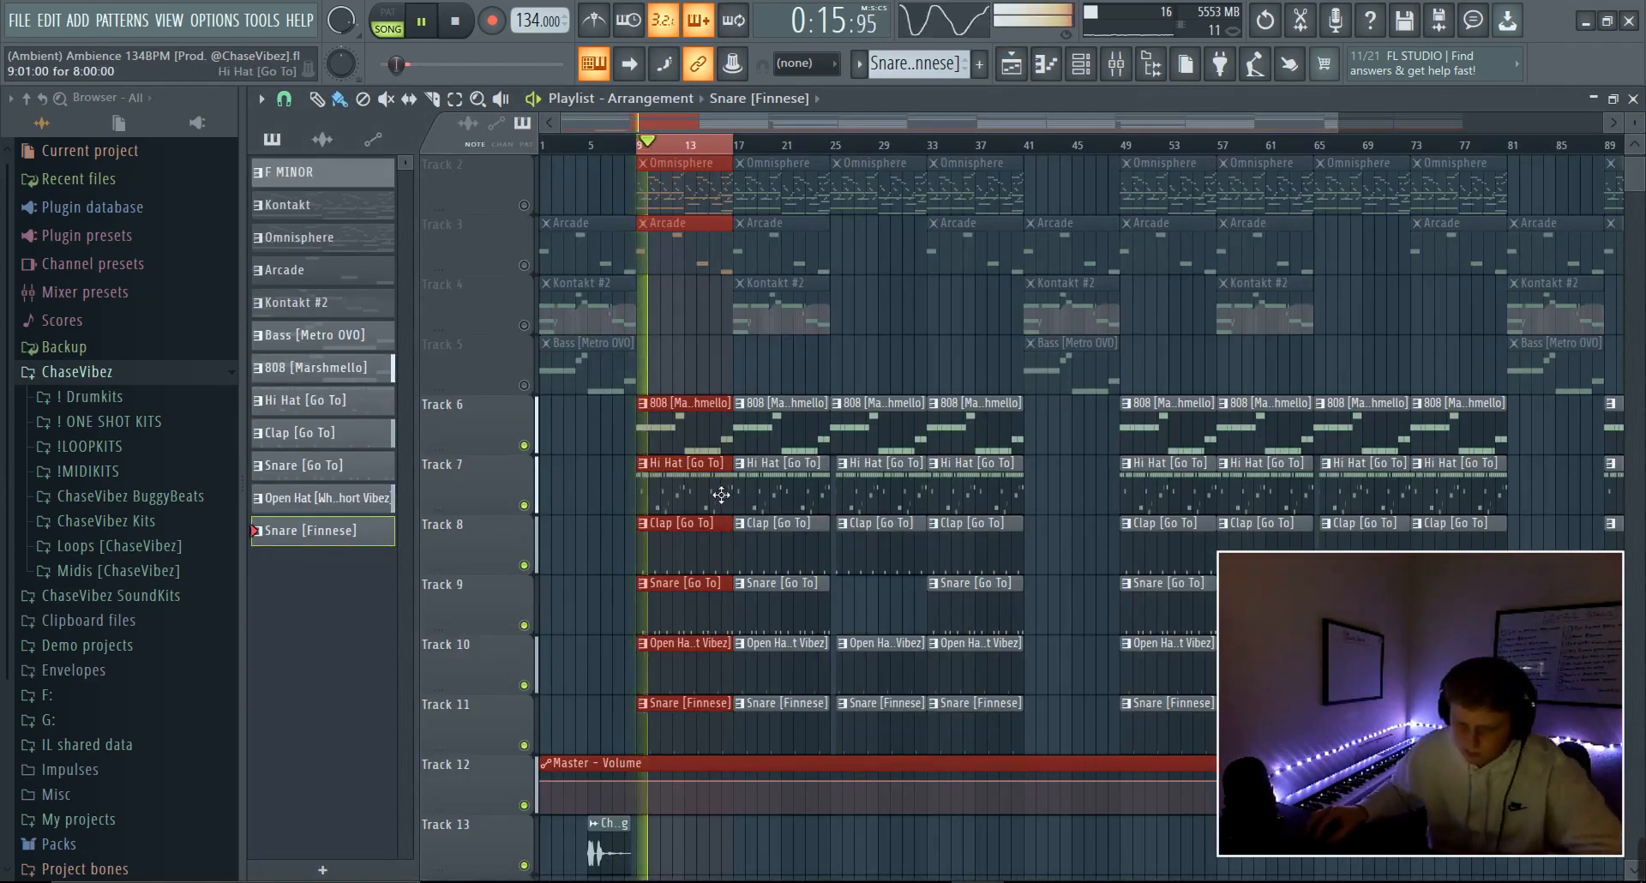
- Stop playback and adjust the Open Hat channel's panning in the channel rack, and close the rack
left_click(1081, 64)
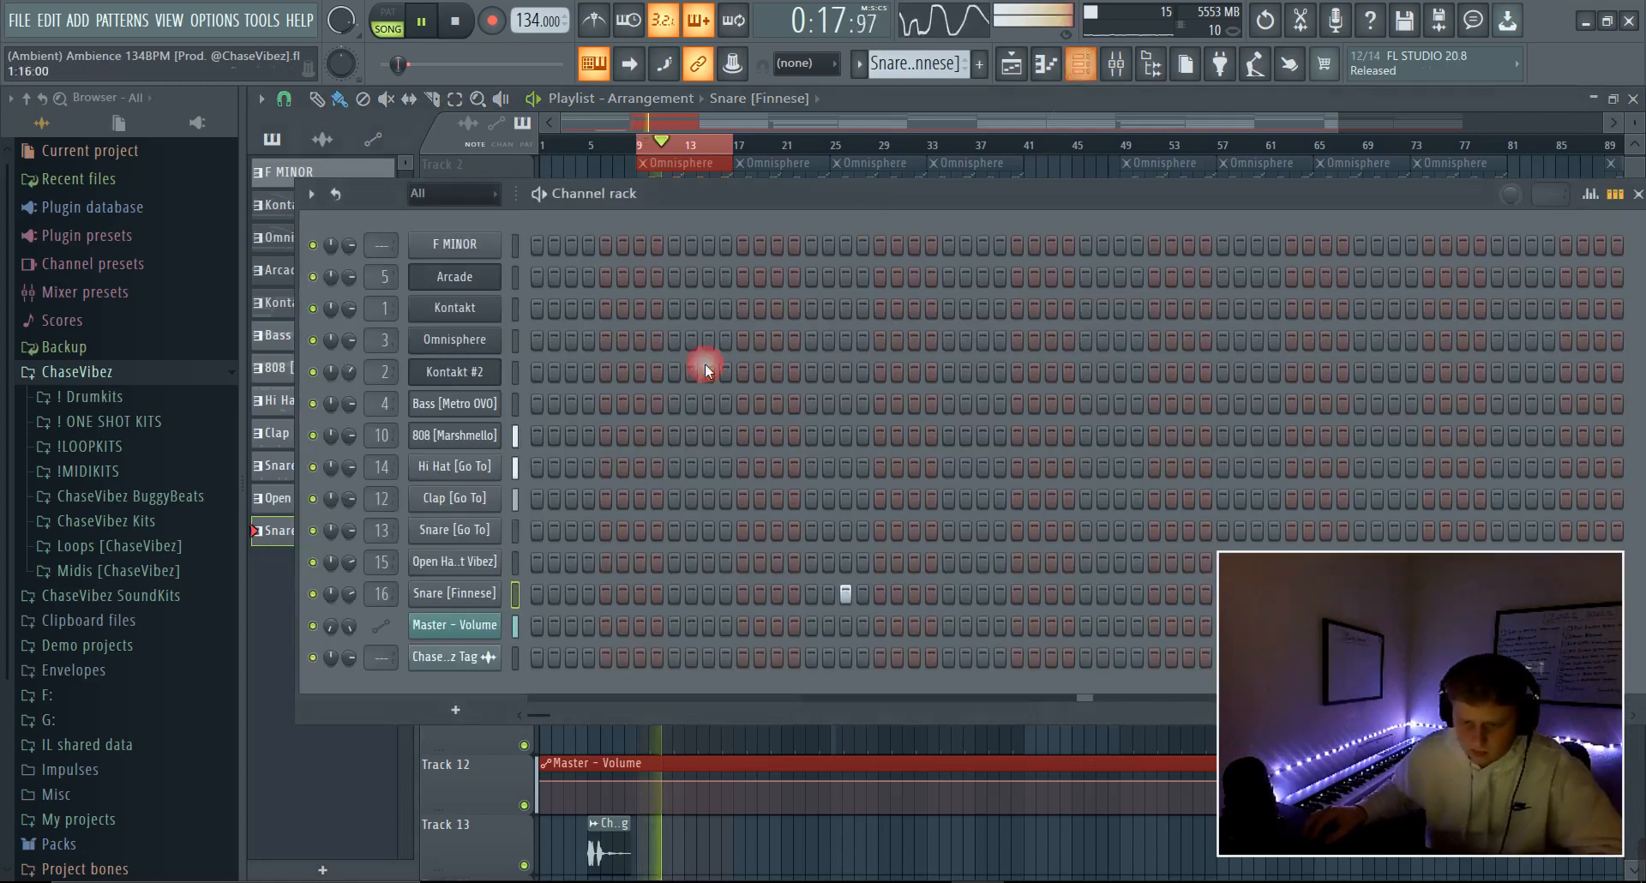
key("space")
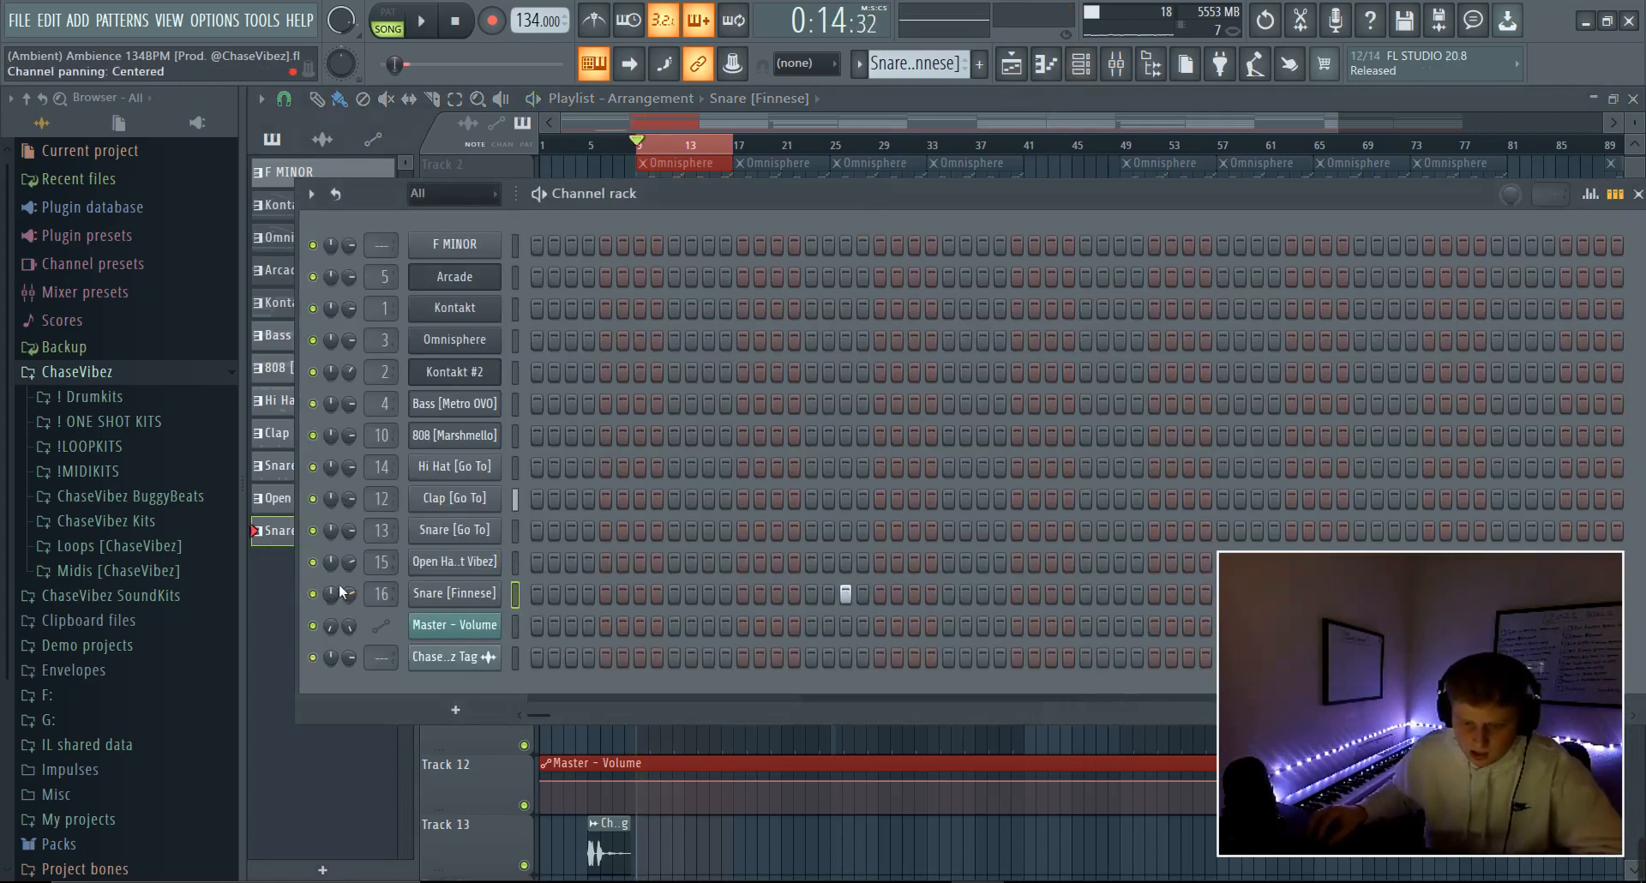
mouse_move(331, 561)
left_mouse_down()
mouse_move(330, 576)
mouse_move(331, 558)
left_mouse_up()
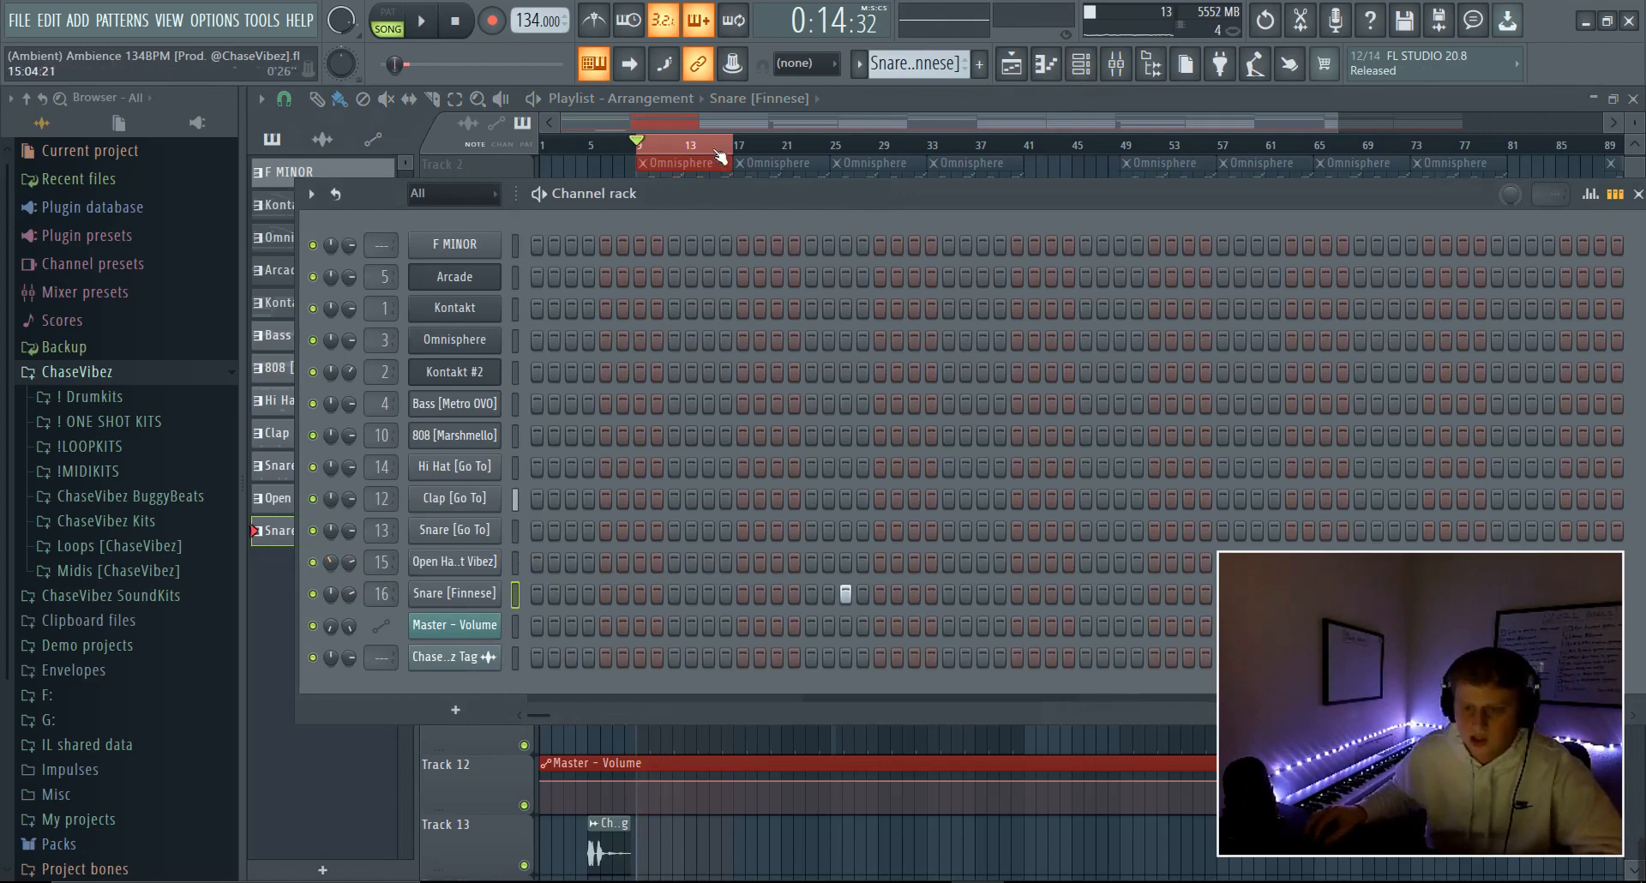
key("F6")
- Clear the playlist time selection over bars 9 to 17, and unmute tracks 1 to 5 with the playback position at the song's start
left_click_drag(637, 144, 731, 146)
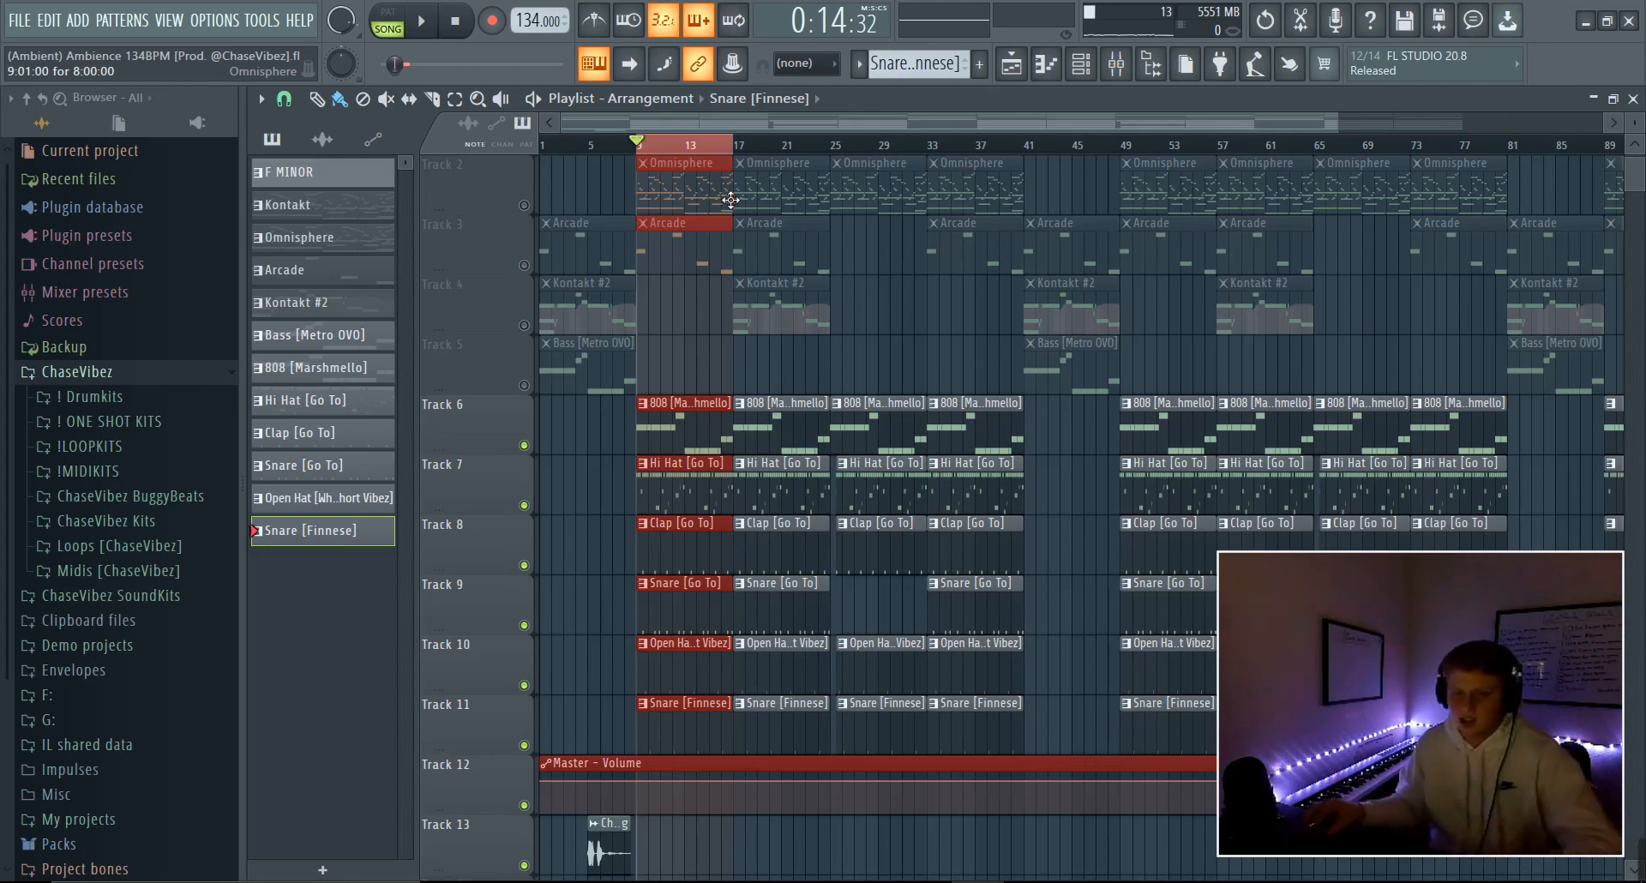
left_click(756, 147, "ctrl")
scroll(763, 147, "down", 2)
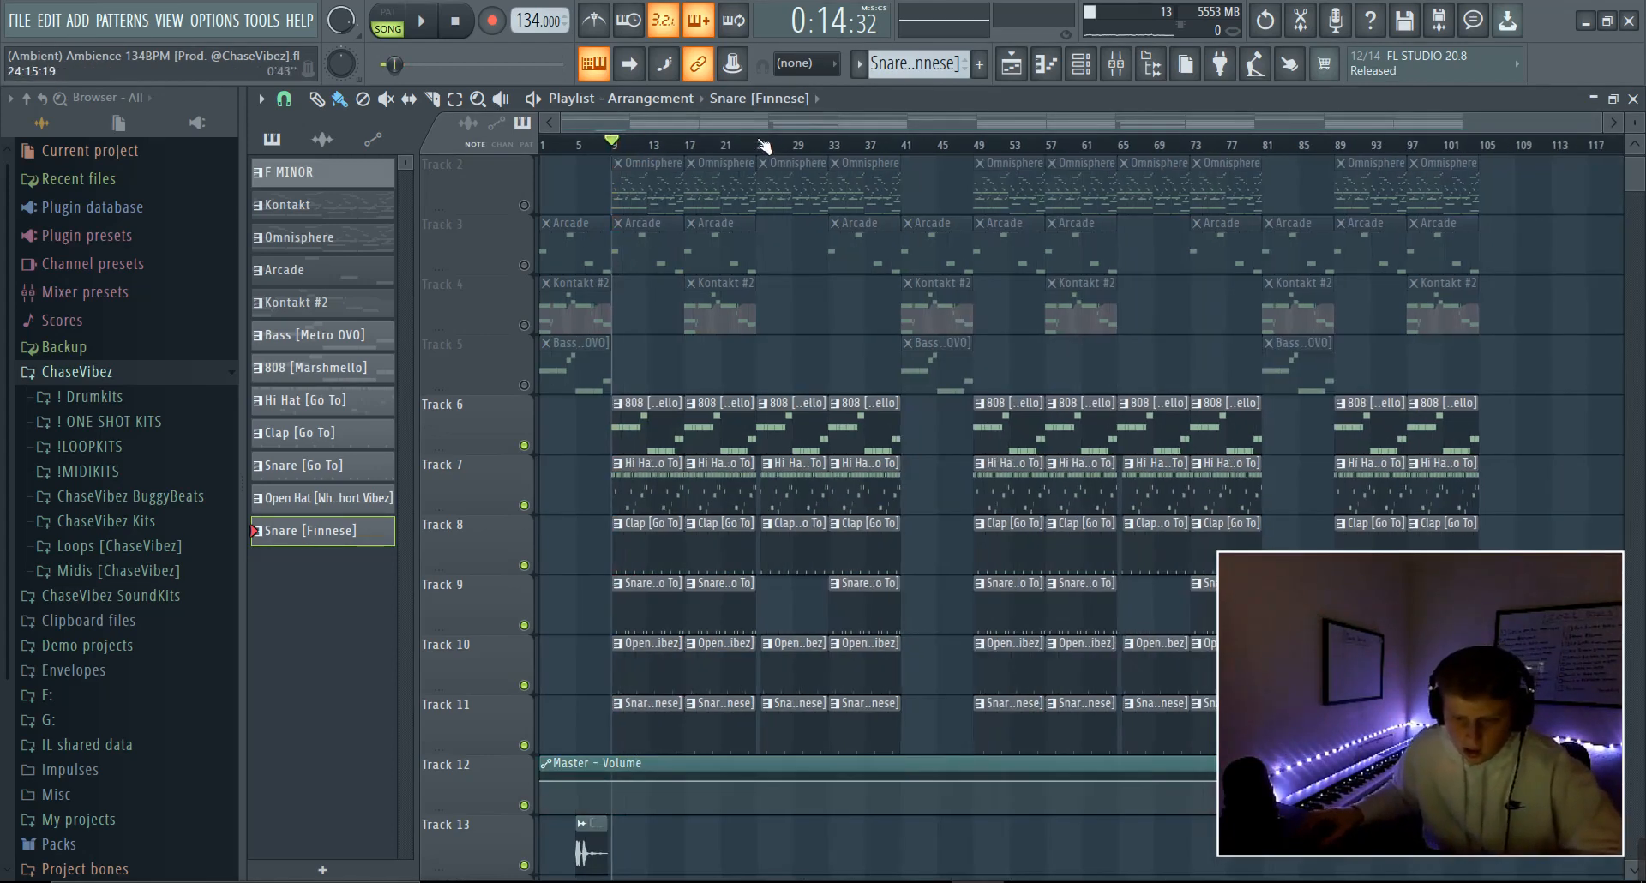
left_click_drag(524, 386, 524, 205)
left_click_drag(600, 146, 317, 249)
scroll(998, 405, "up", 1)
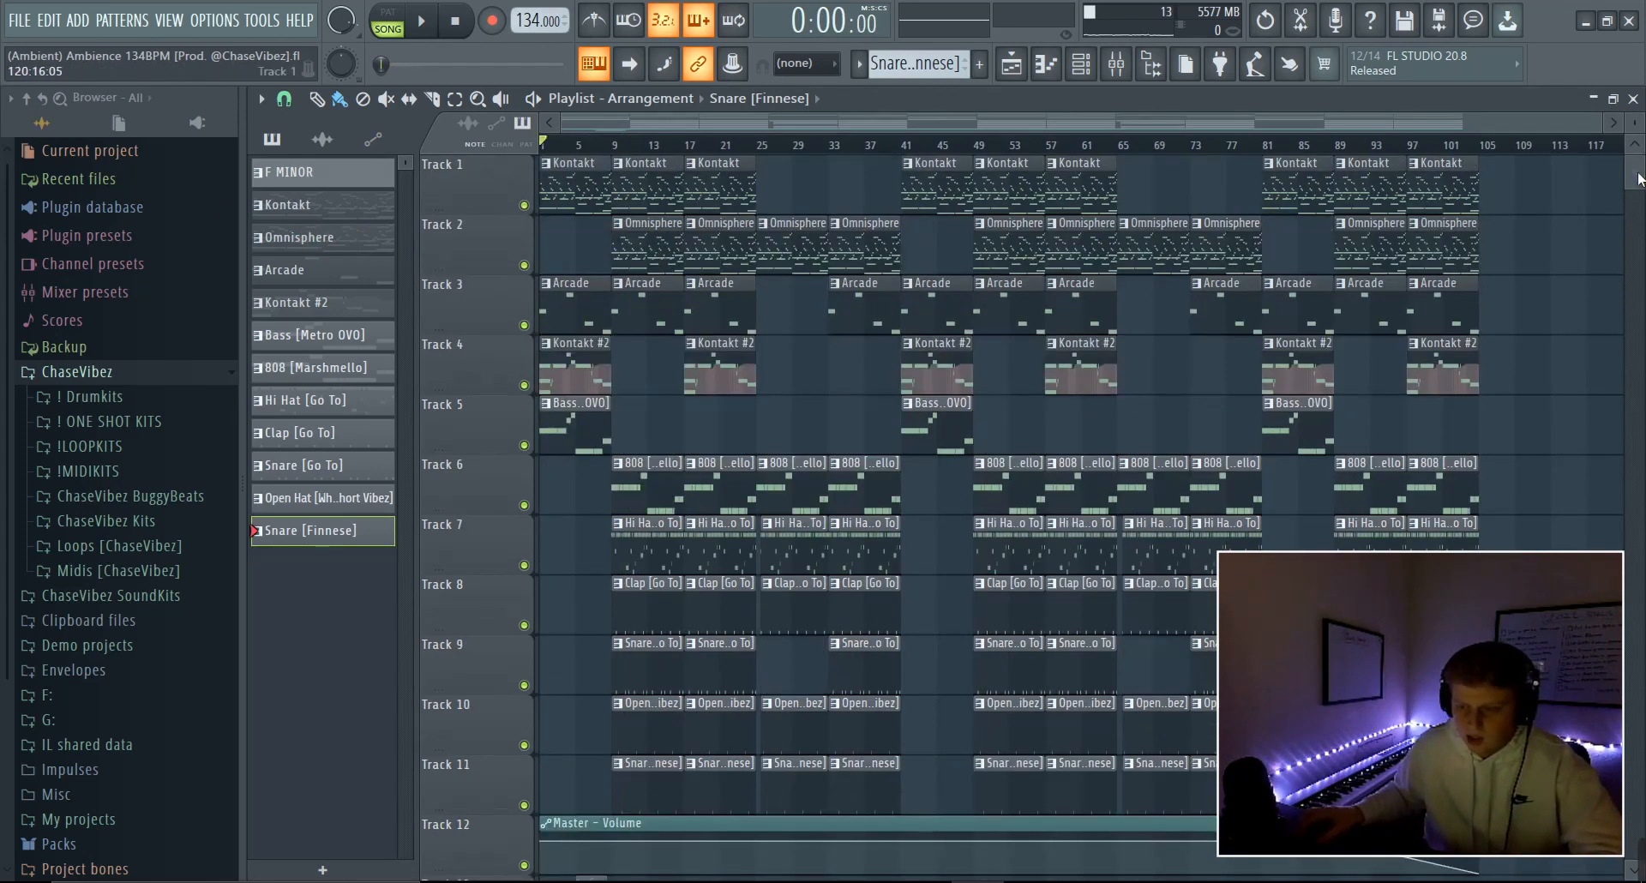
- Examine the full playlist arrangement section by section from the intro to the end, with the track heights reduced
scroll(973, 266, "down", 3, "alt")
scroll(973, 267, "up", 1, "alt")
scroll(973, 267, "down", 2)
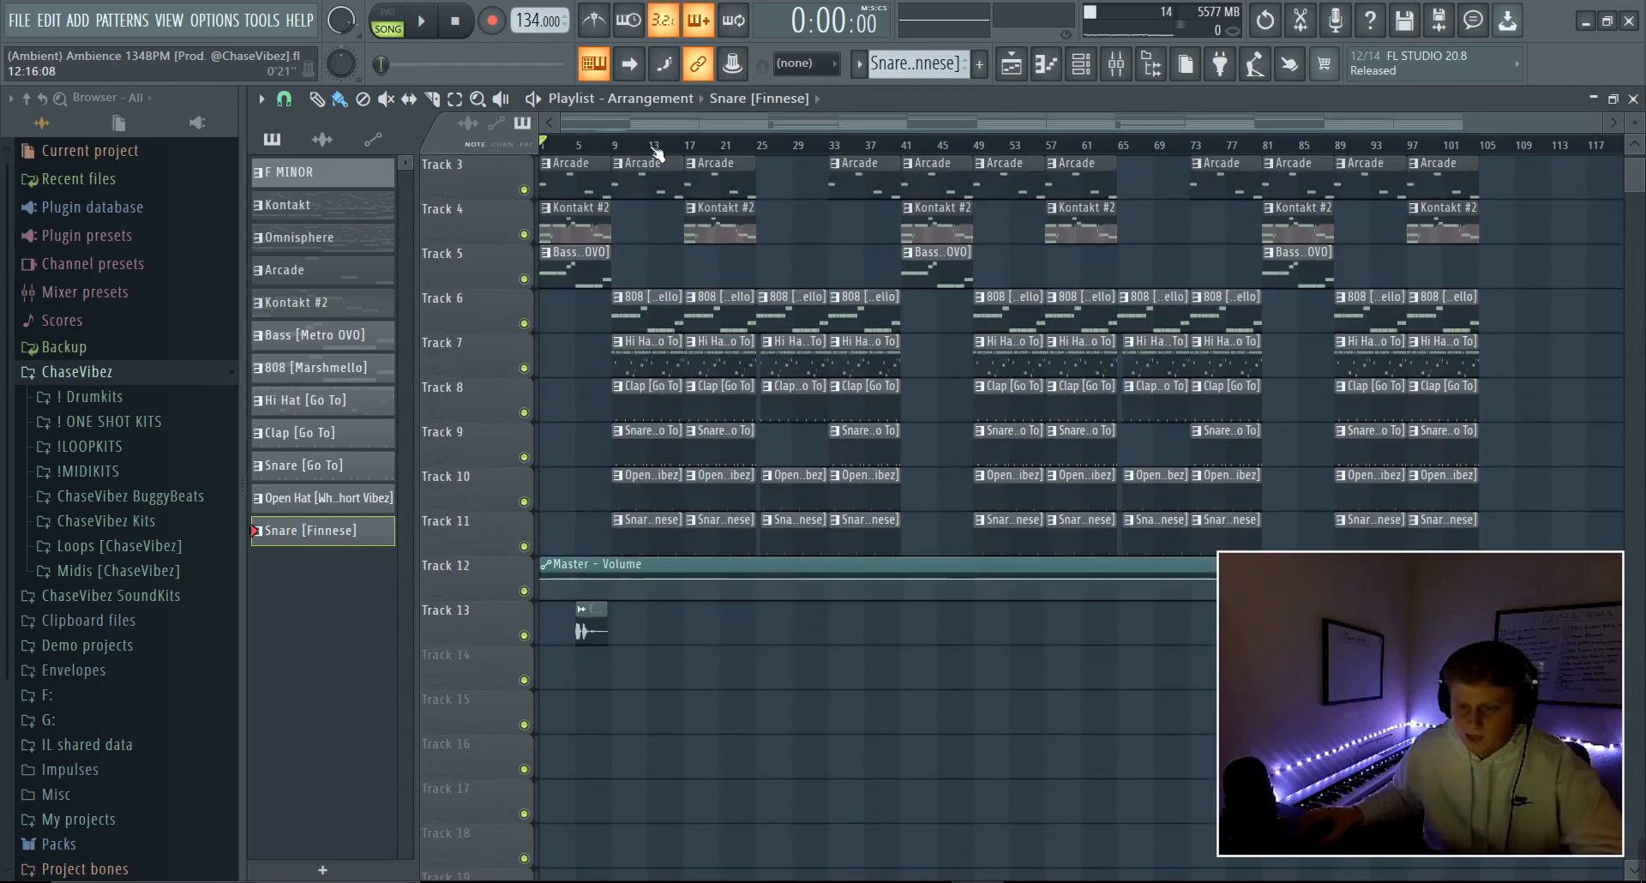
scroll(656, 152, "up", 2)
left_click_drag(618, 146, 965, 150)
left_click_drag(983, 149, 1114, 151)
left_click_drag(1146, 148, 1218, 151)
left_click_drag(1277, 149, 1370, 152)
left_click_drag(1403, 158, 1495, 159)
left_click(1292, 148, "ctrl")
left_click_drag(1336, 148, 349, 183)
left_click(1382, 144, "ctrl")
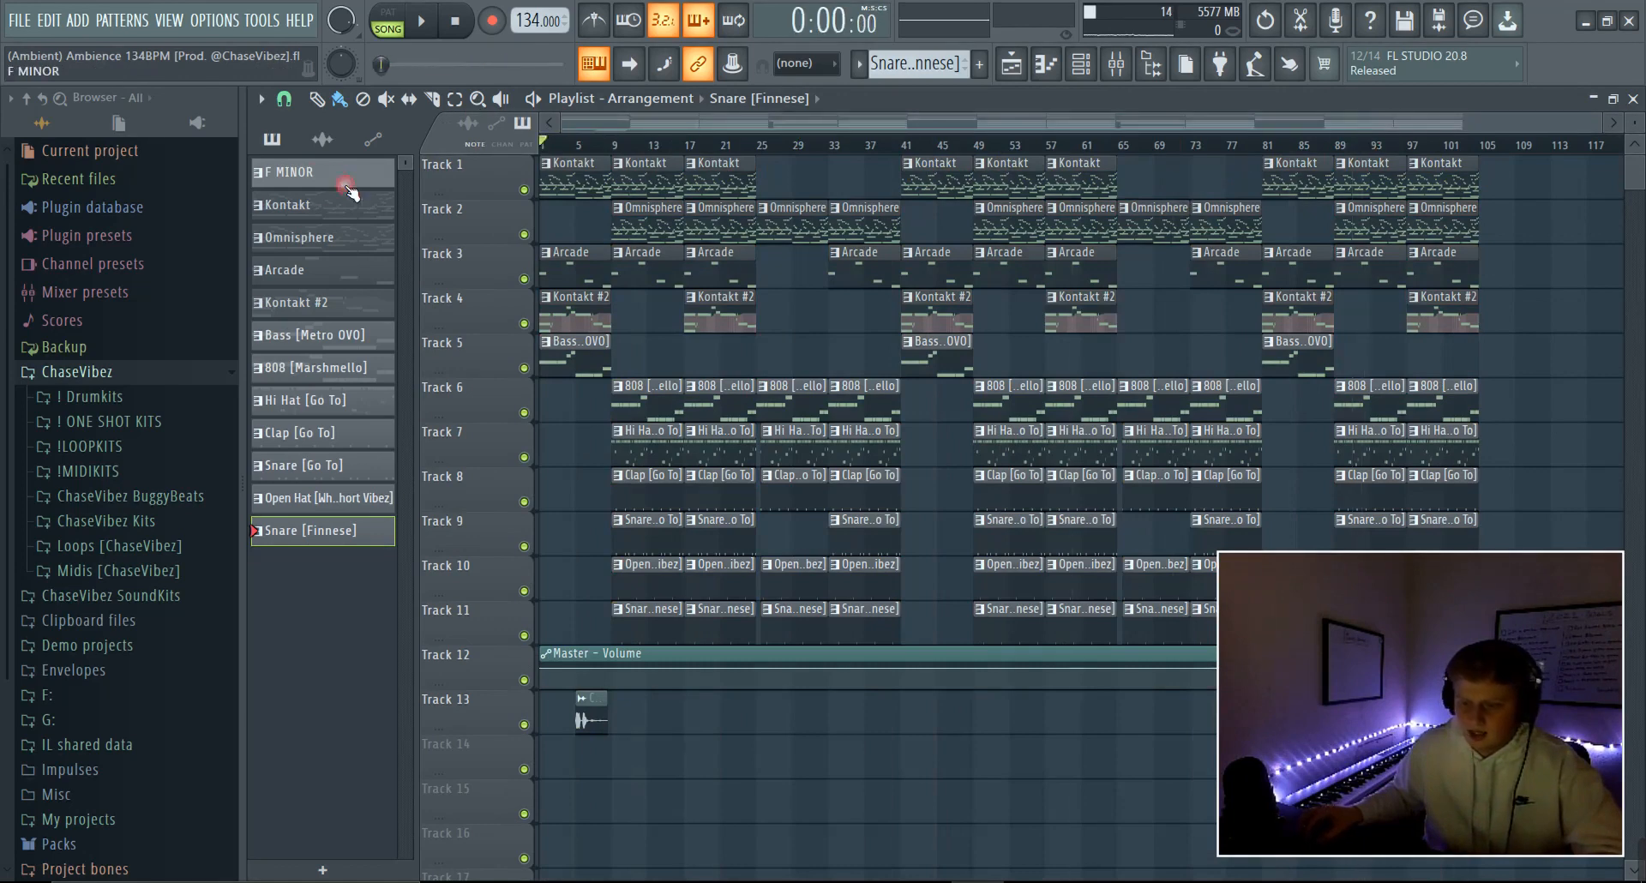